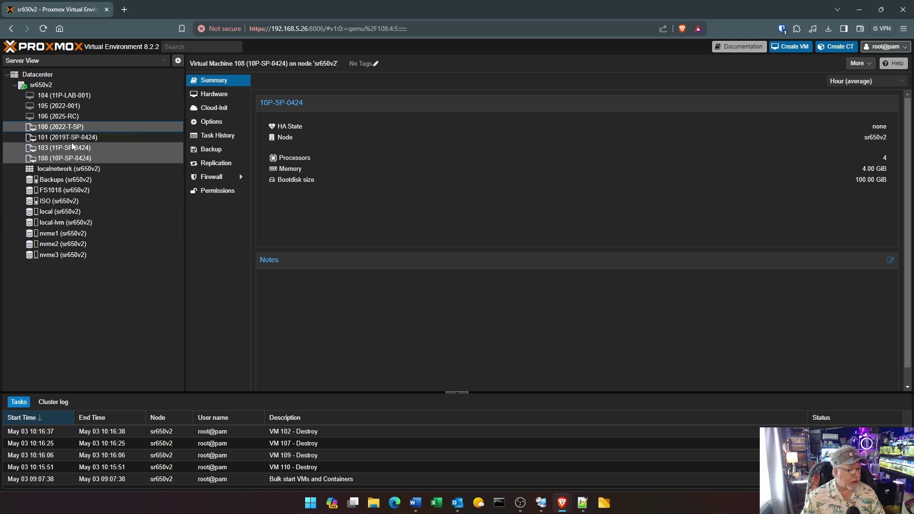
List the backup files on Backups storage and the VM disk images on FS1018
click(67, 137)
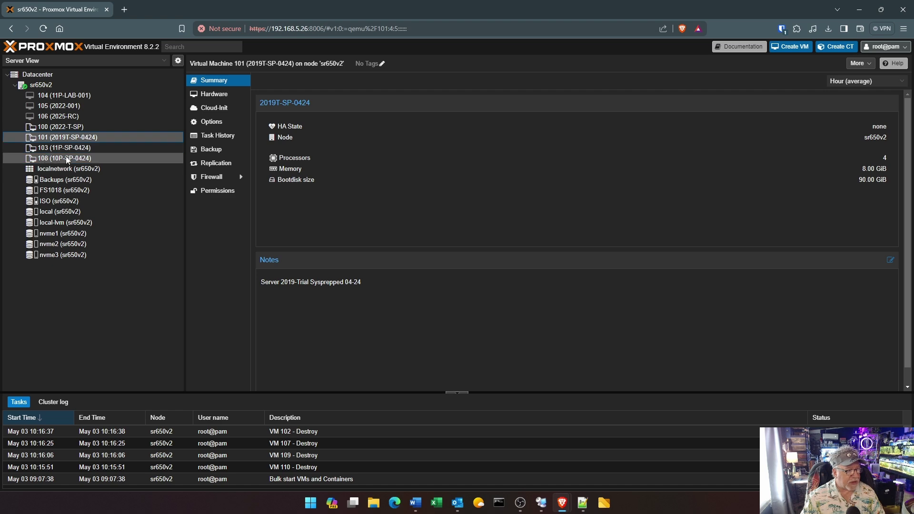
click(63, 181)
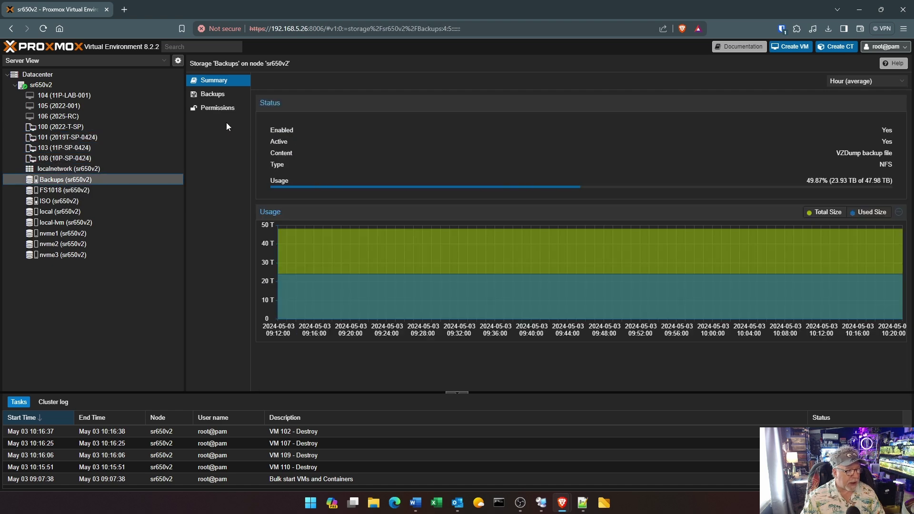
click(214, 94)
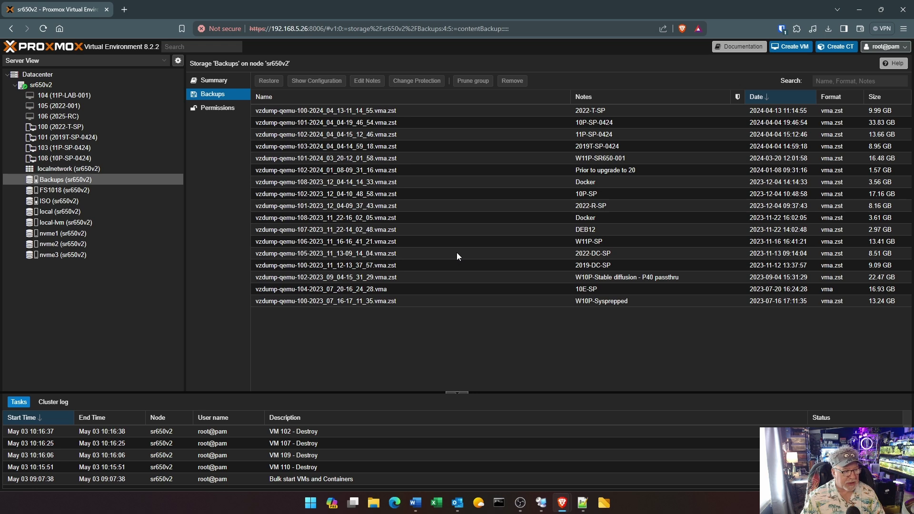
click(57, 188)
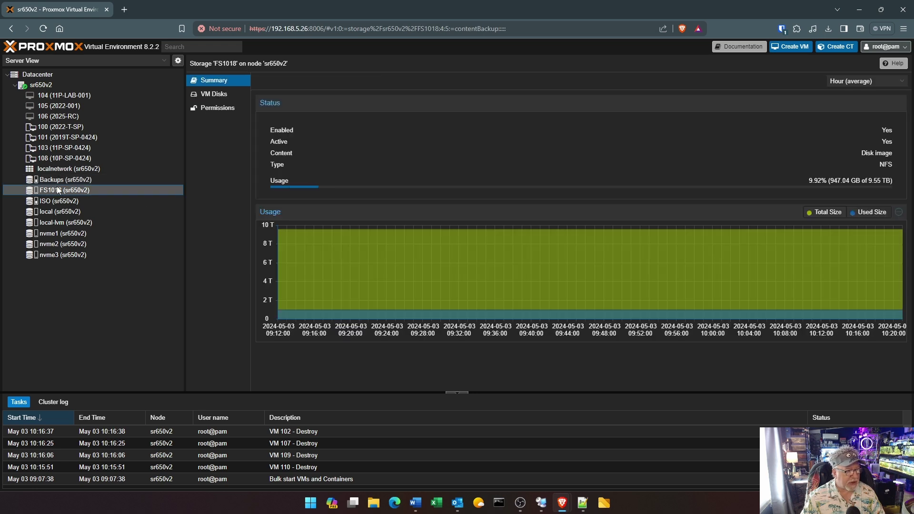
click(237, 95)
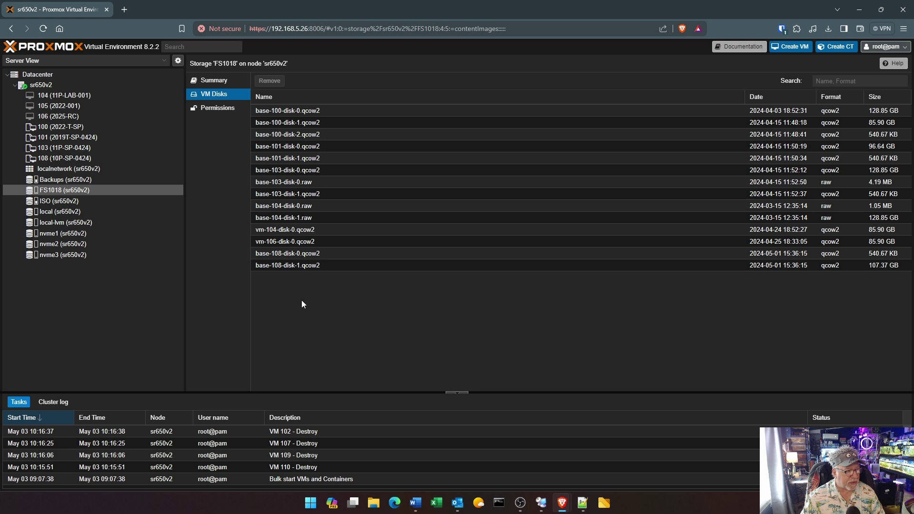
Check the nvme1 storage's VM disks, then bring up template VM 101's actions menu
click(66, 234)
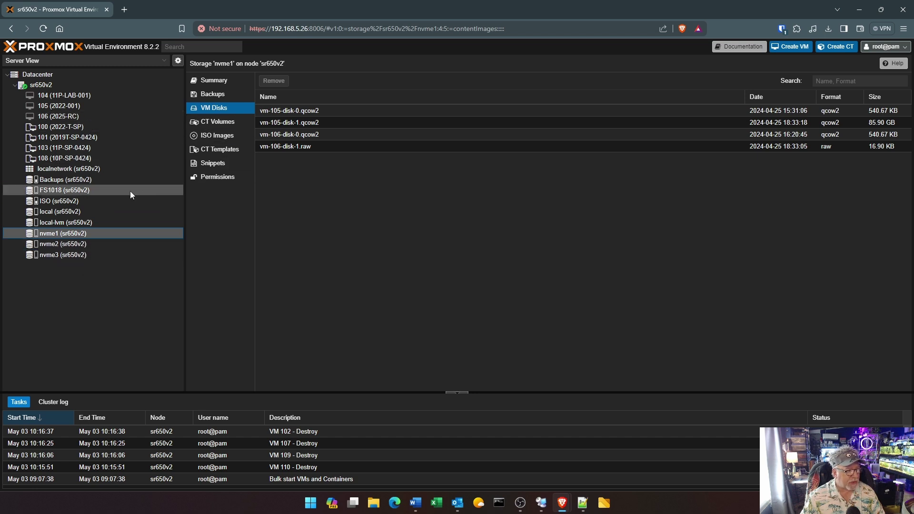
click(80, 138)
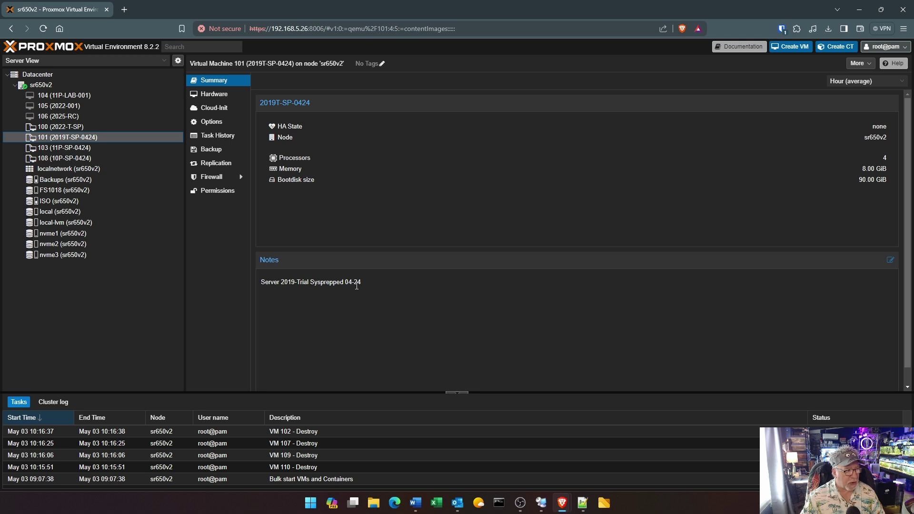
right_click(96, 136)
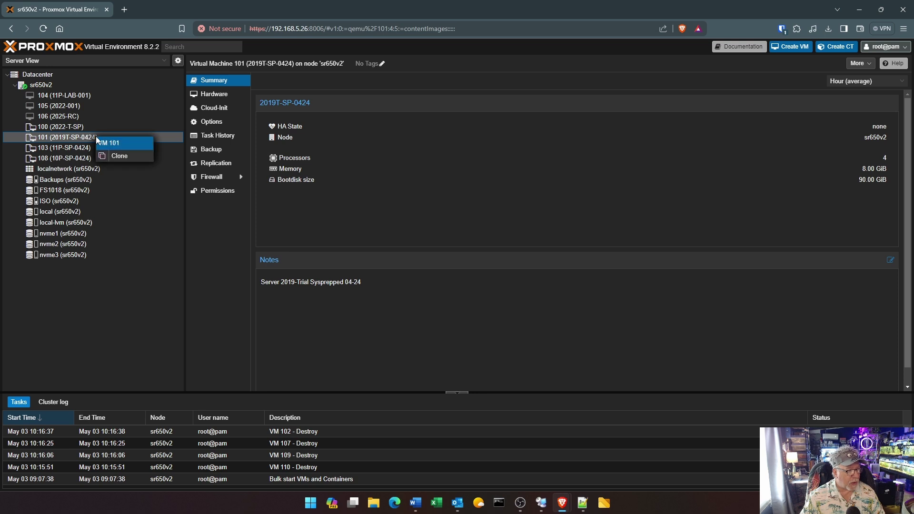
Full-clone template 101 as VM 102 named 2019-DC1.labnet20.local, with its disks on nvme1
click(133, 158)
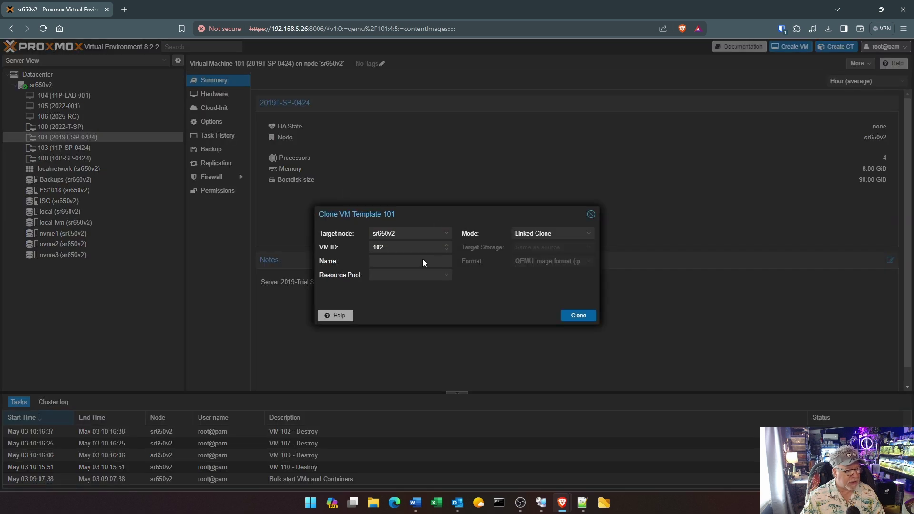
click(397, 261)
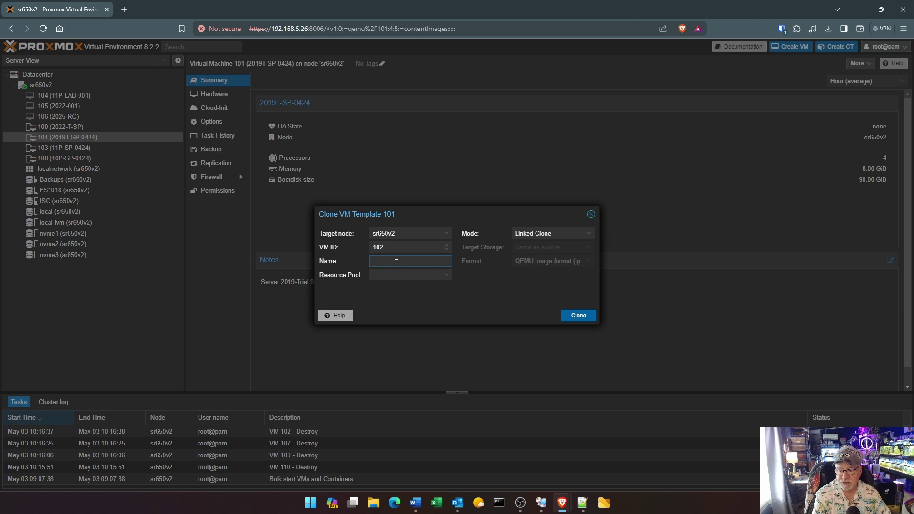
text(20)
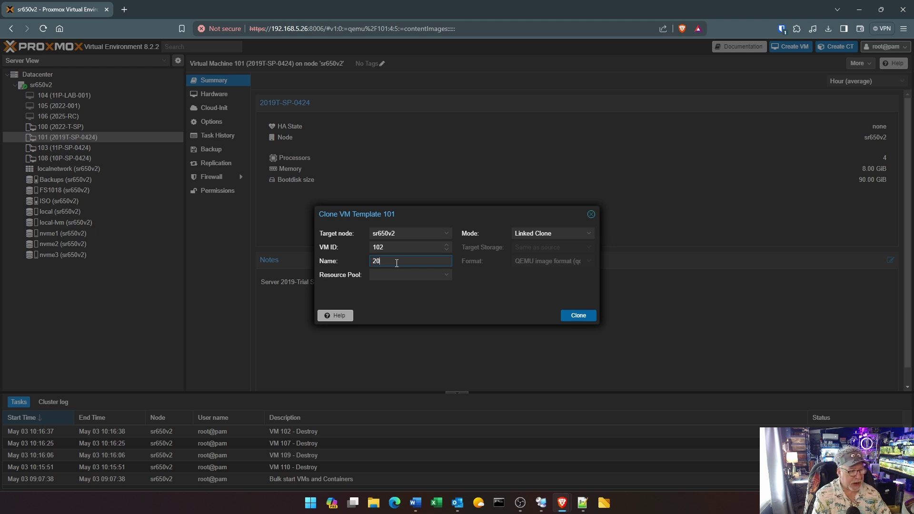
text(19-)
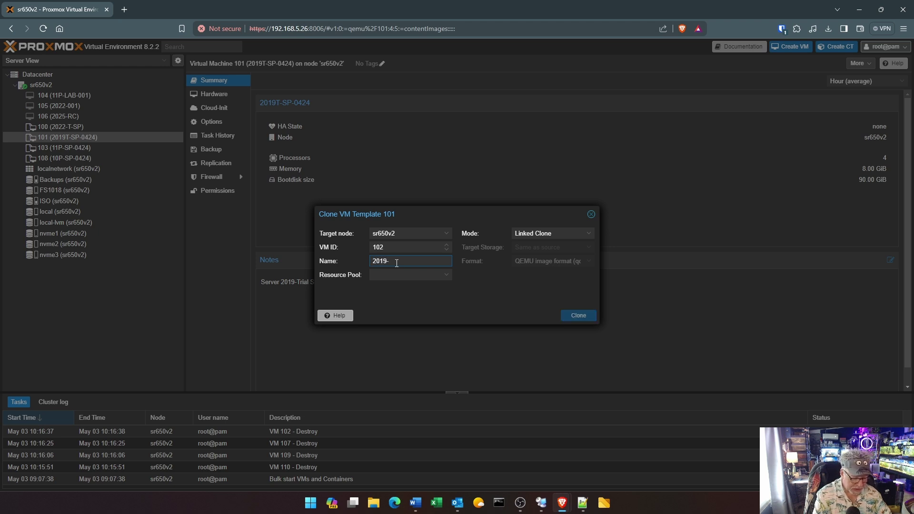
text(DC1)
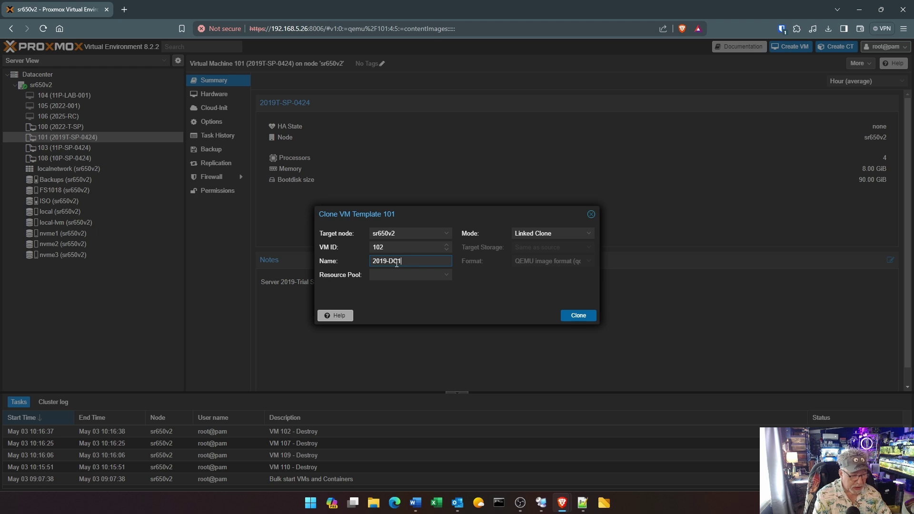
text(.)
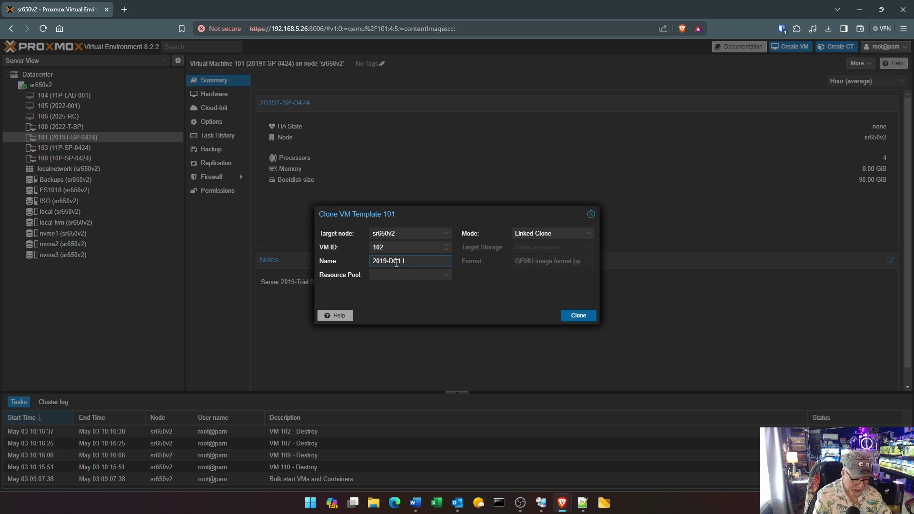
text(labnet)
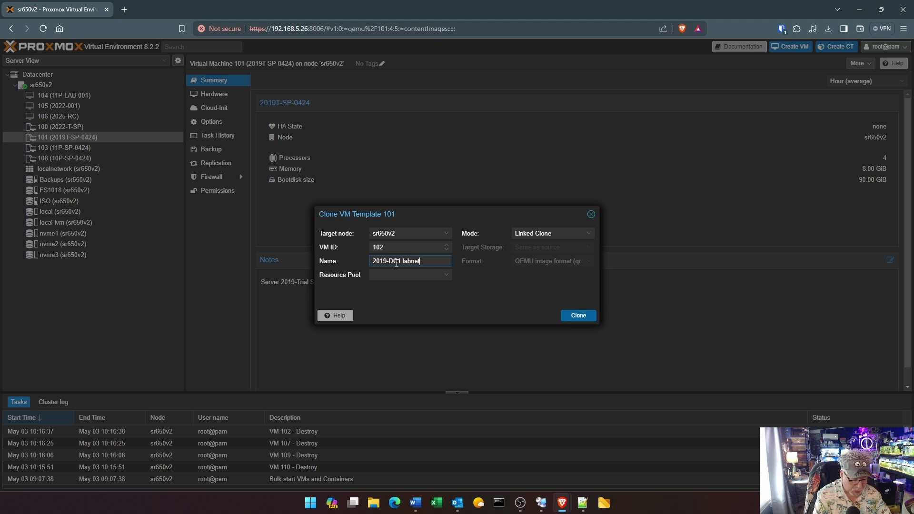
text(20.loc)
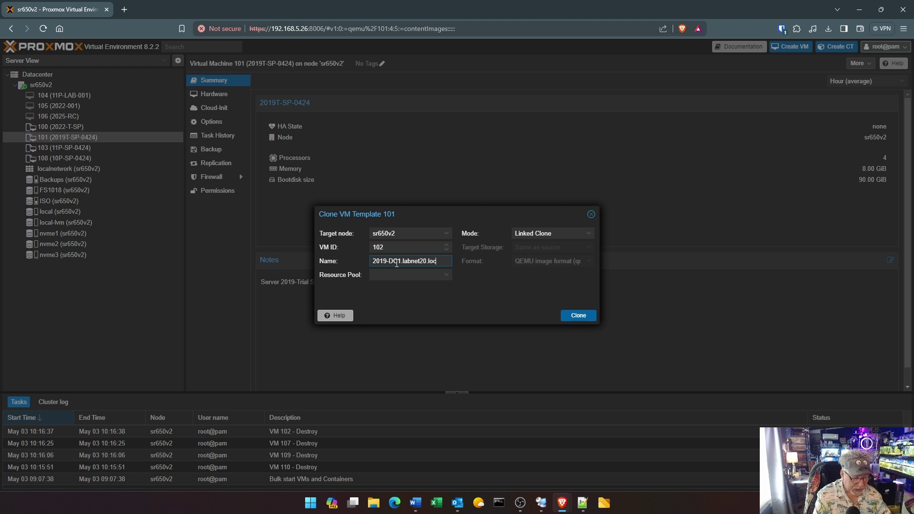
text(al)
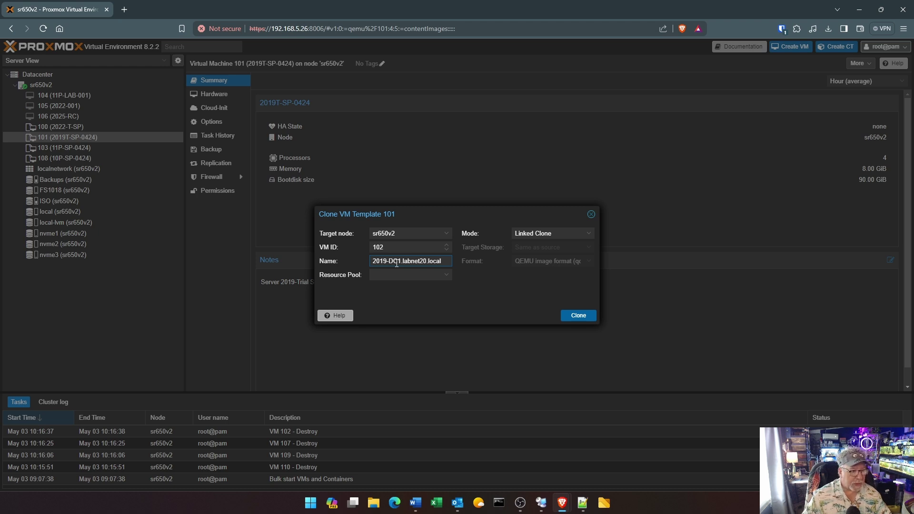
click(585, 233)
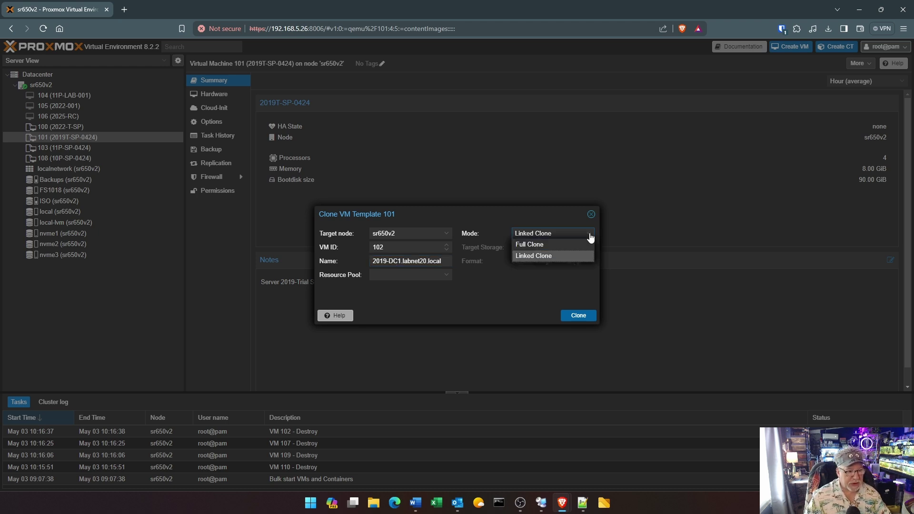
click(550, 245)
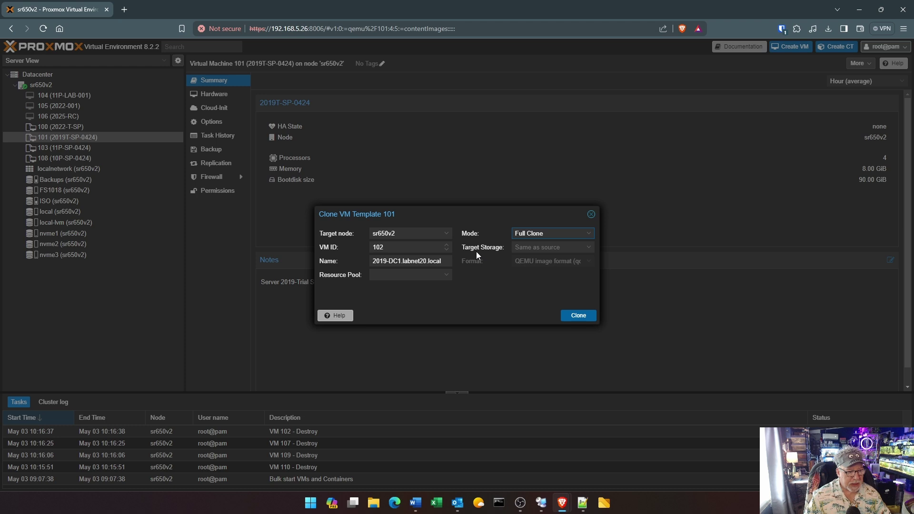
click(589, 247)
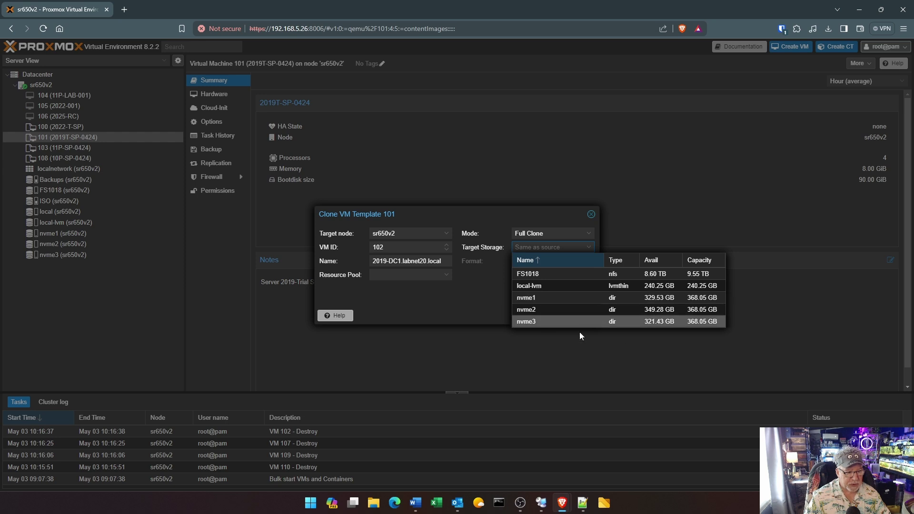
click(535, 298)
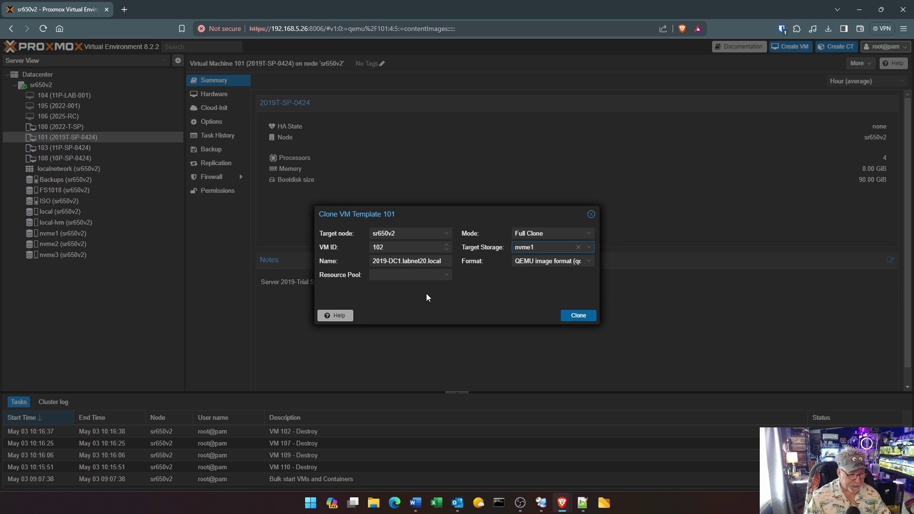
click(582, 316)
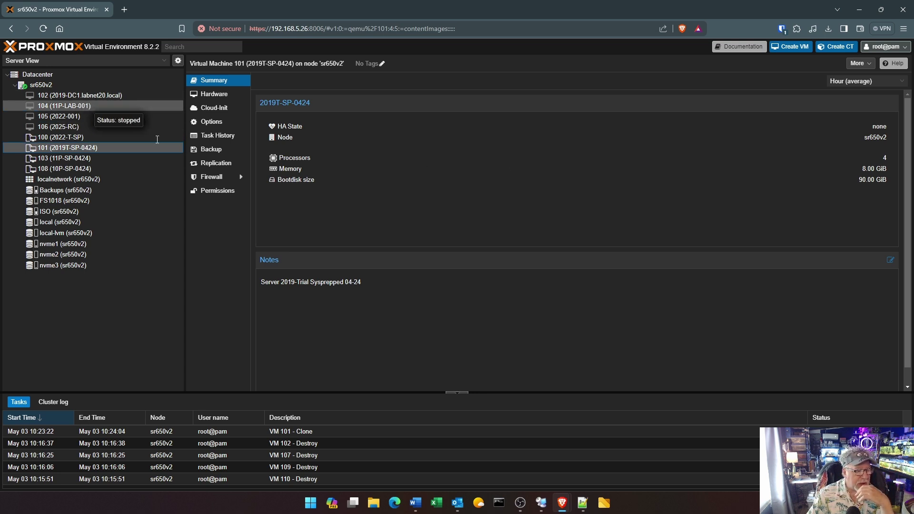
Show VM 102's hardware: 8 GB memory, 4 cores, OVMF BIOS, 90G disk on nvme1
click(107, 95)
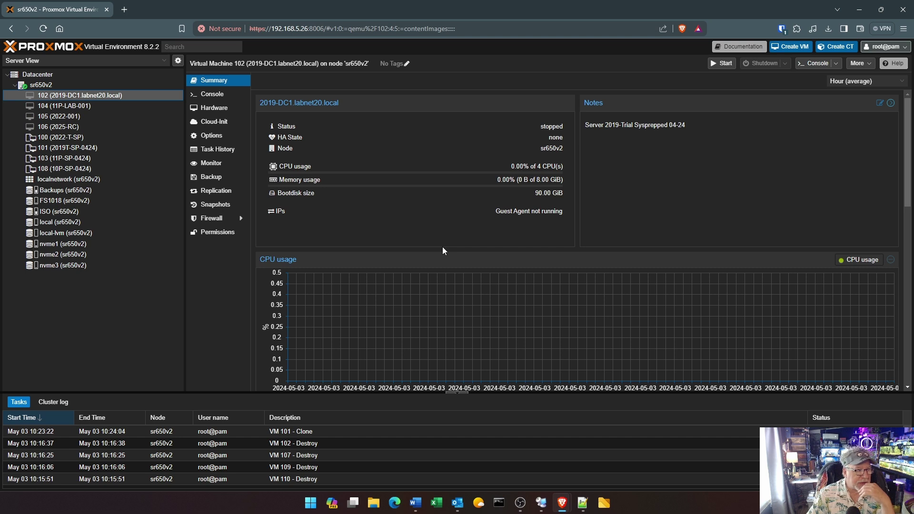
click(220, 112)
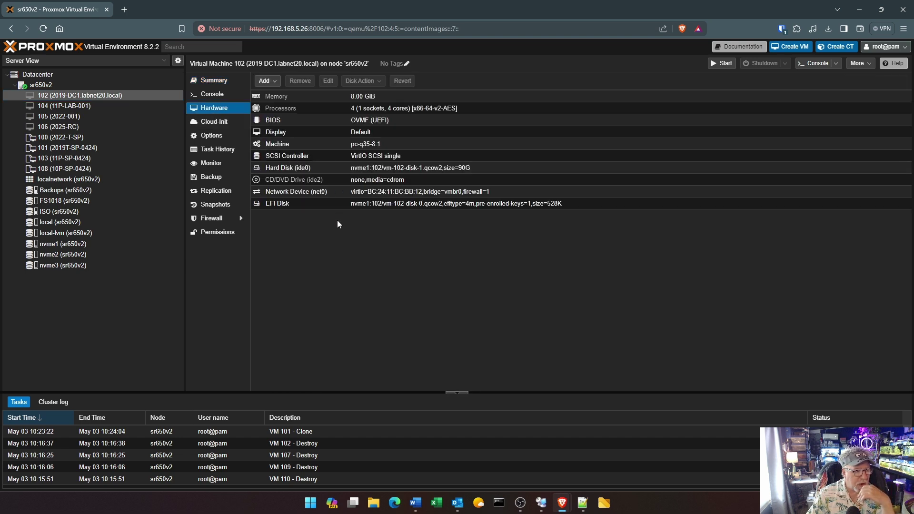
Set VLAN tag 20 on VM 102's network device net0, then return to template VM 101
click(366, 192)
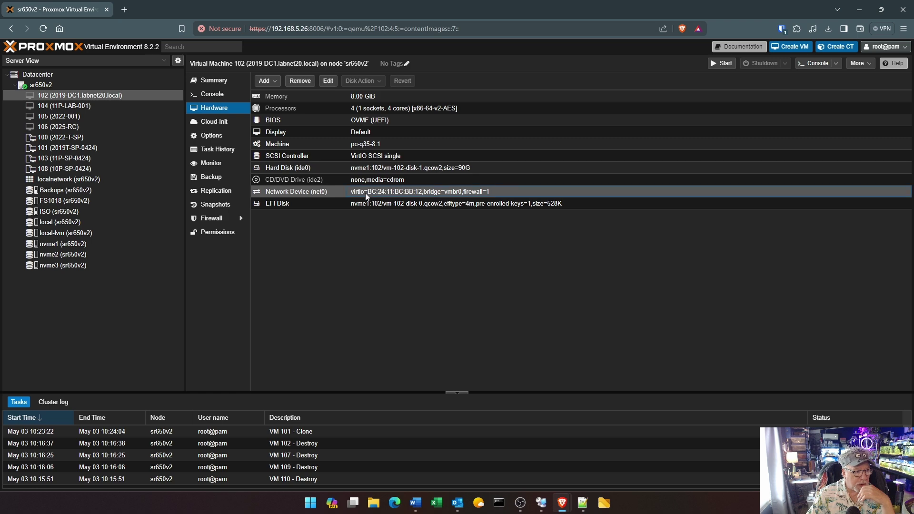
double_click(364, 193)
click(383, 237)
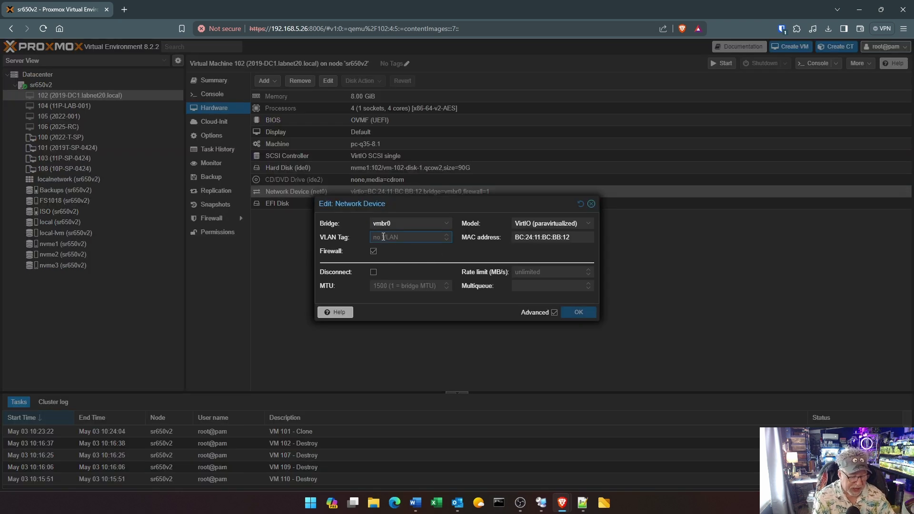
text(20)
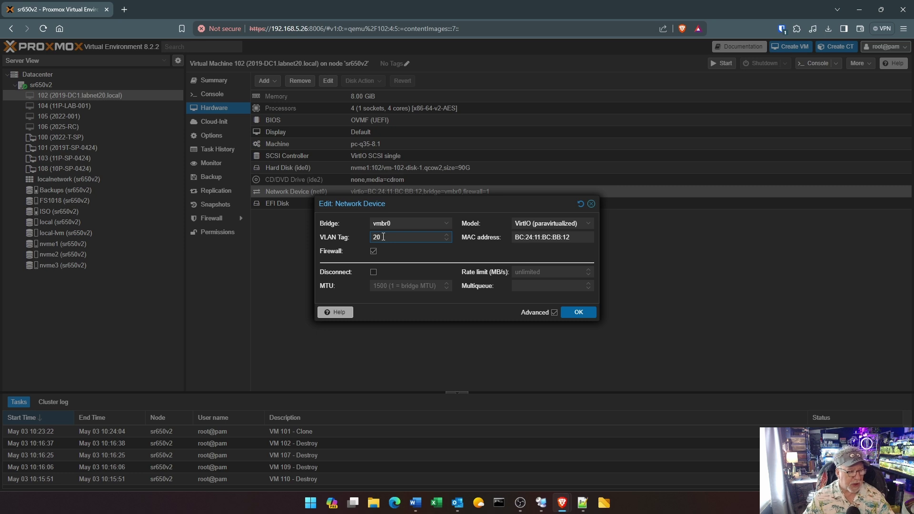
click(581, 314)
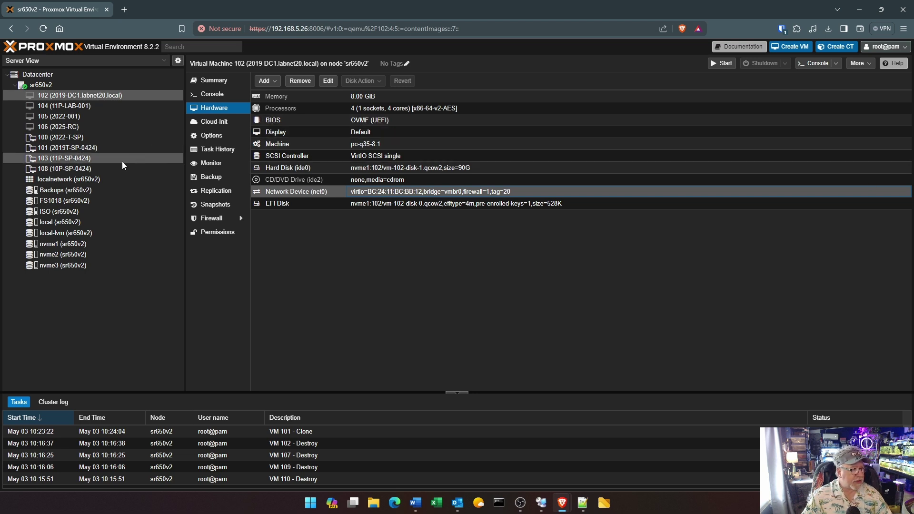
click(64, 150)
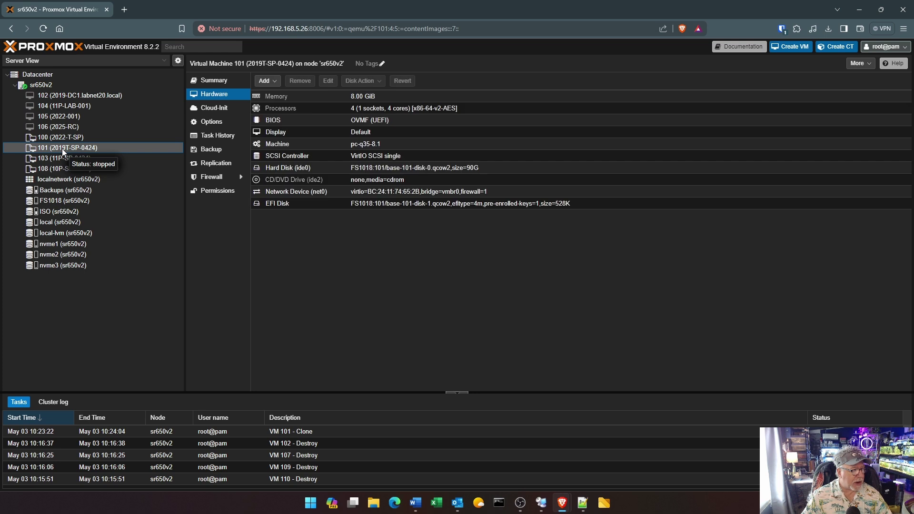
Full-clone template 101 as 2019-DC2.labnet20.local, with its disks on nvme2
right_click(64, 150)
click(89, 169)
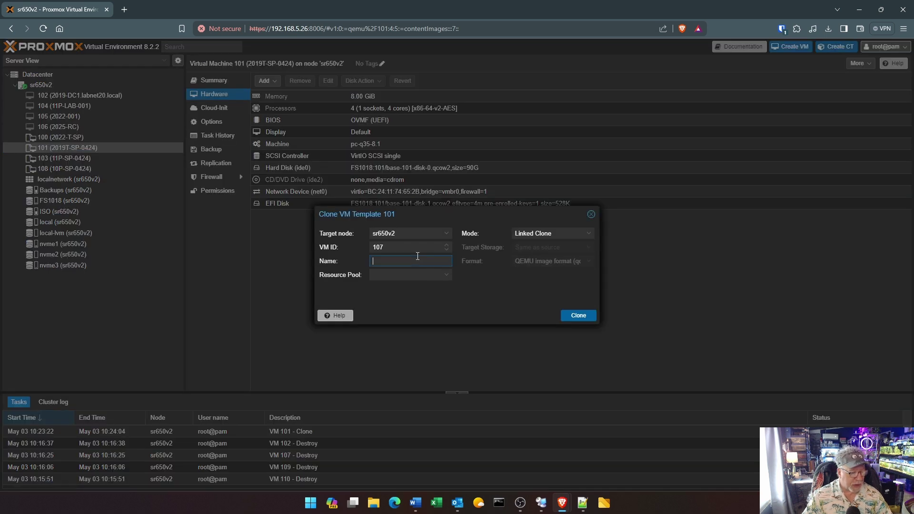
text(2019-)
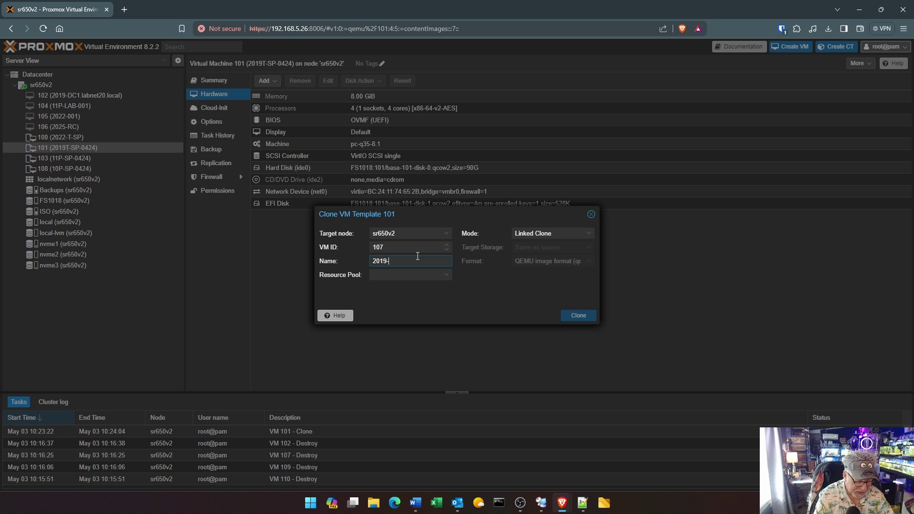
text(DC2)
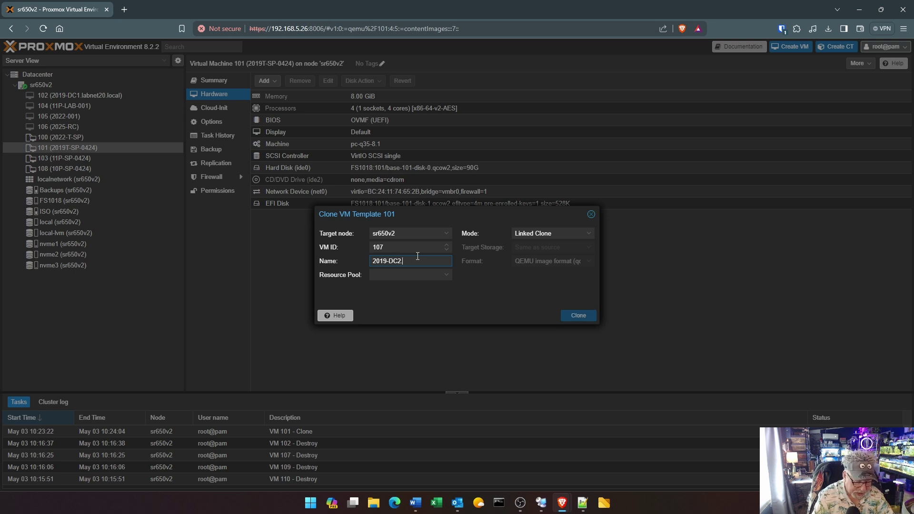
text(.labne)
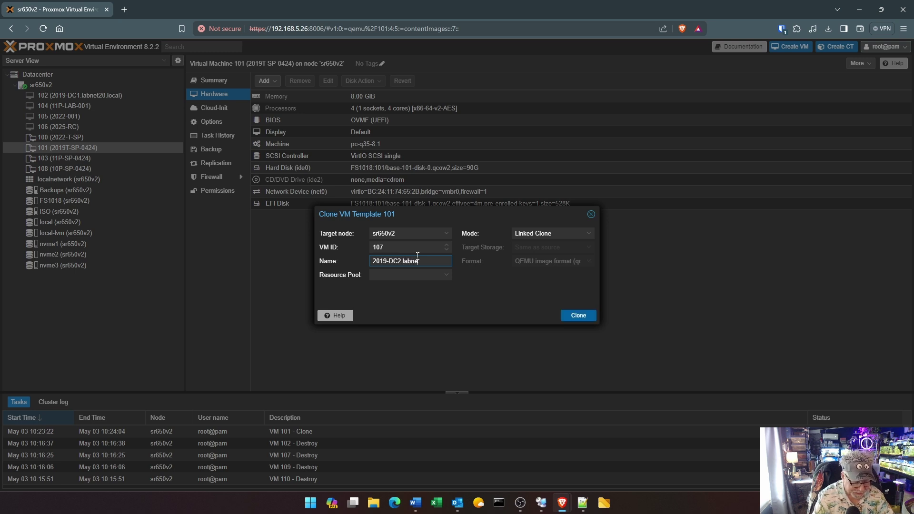
text(t20.l)
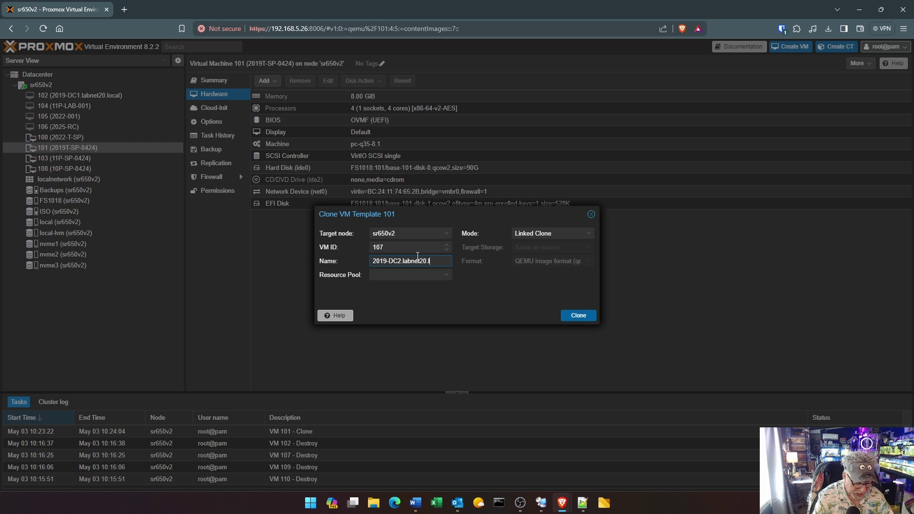
text(ocal)
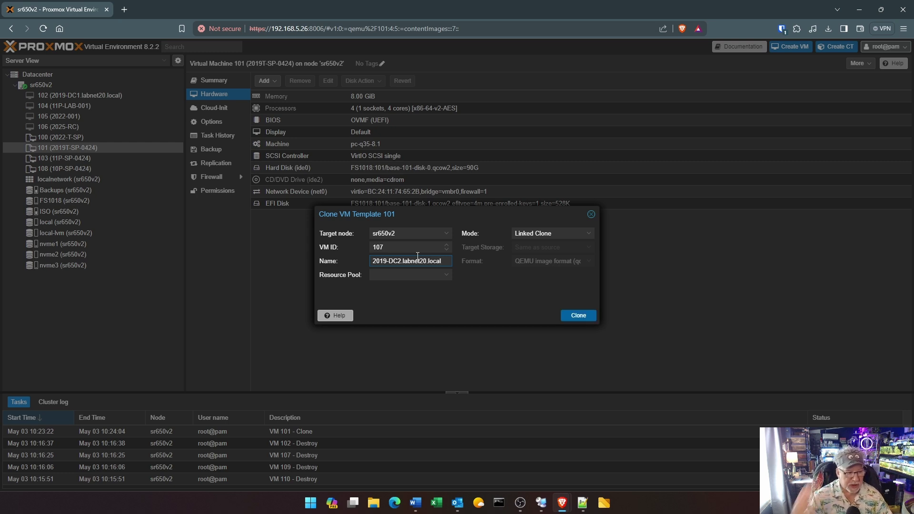
click(590, 233)
click(576, 244)
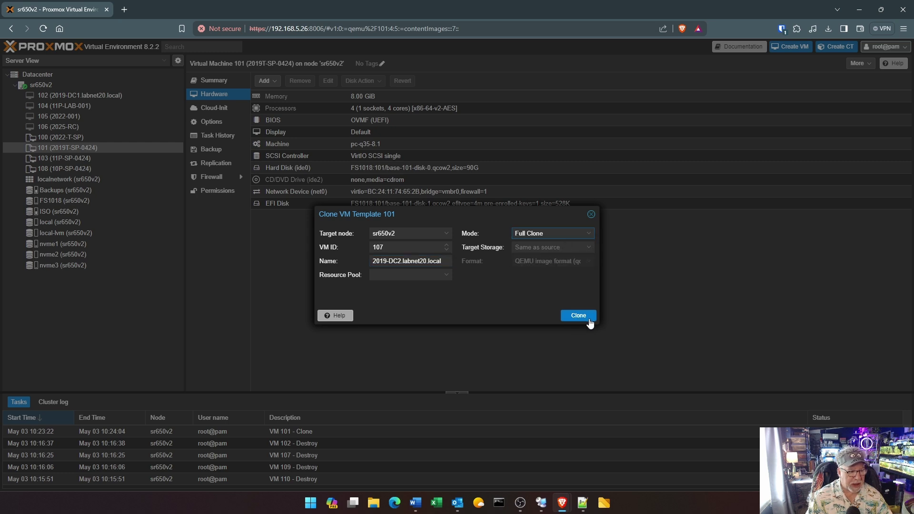
click(590, 247)
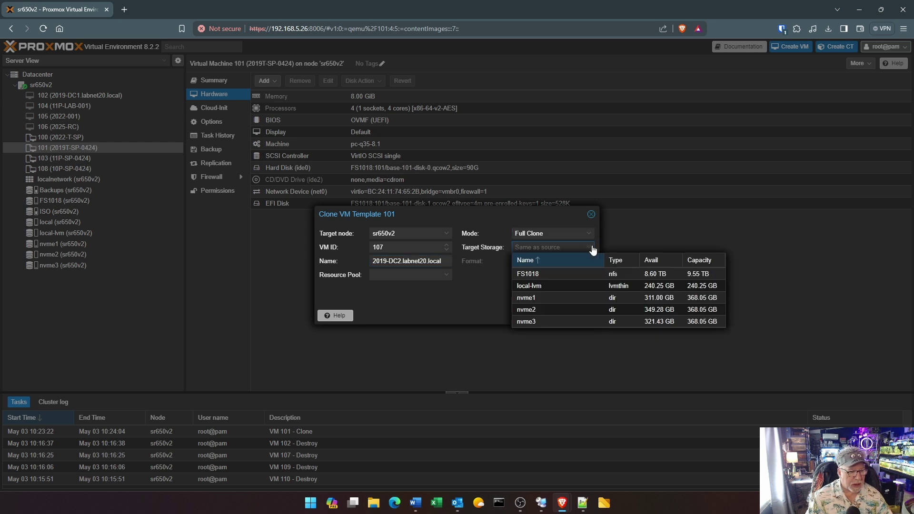
click(538, 310)
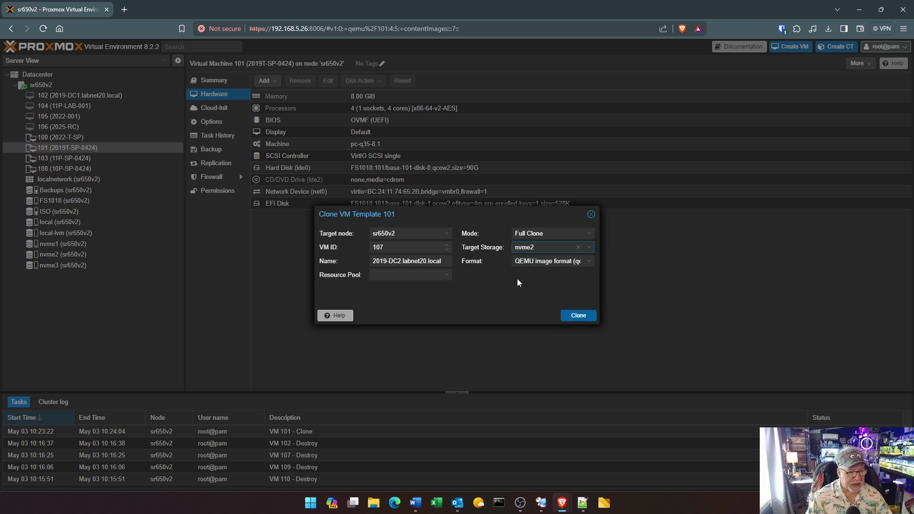
click(590, 319)
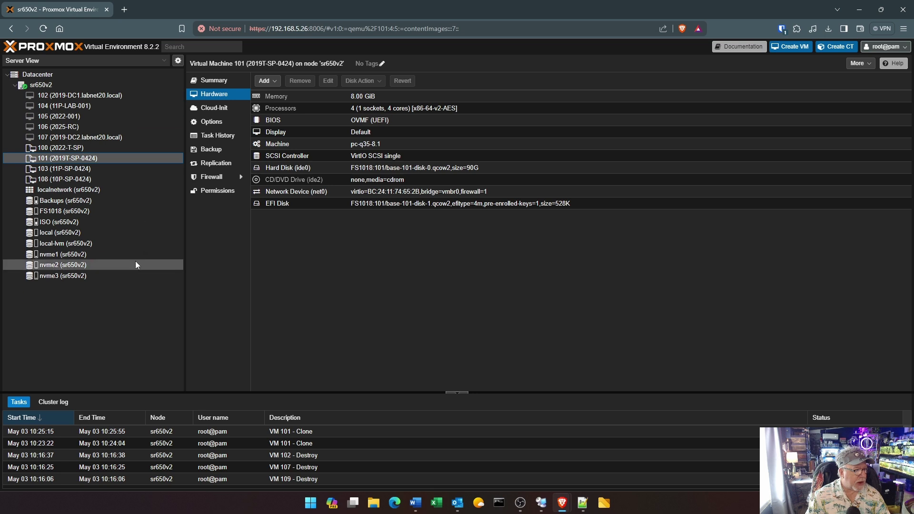
Select the new VM 107 and view its hardware list
click(99, 138)
right_click(98, 138)
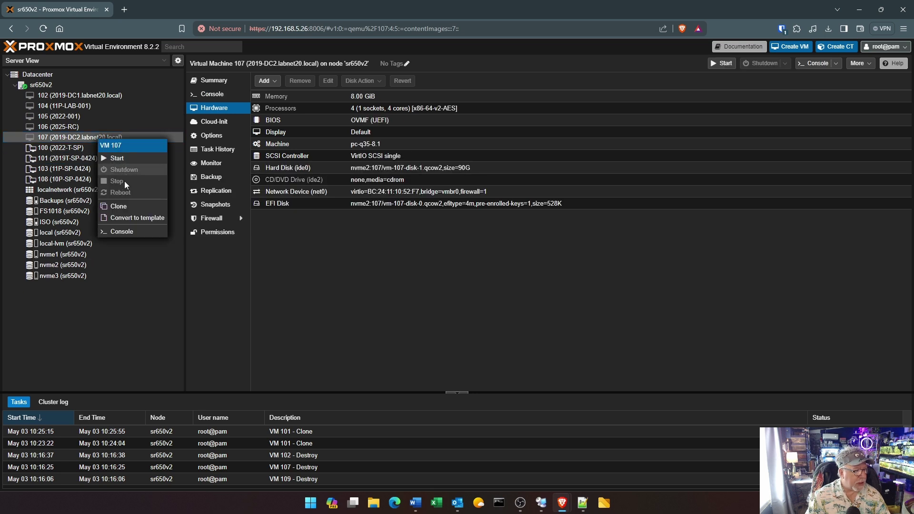
click(223, 114)
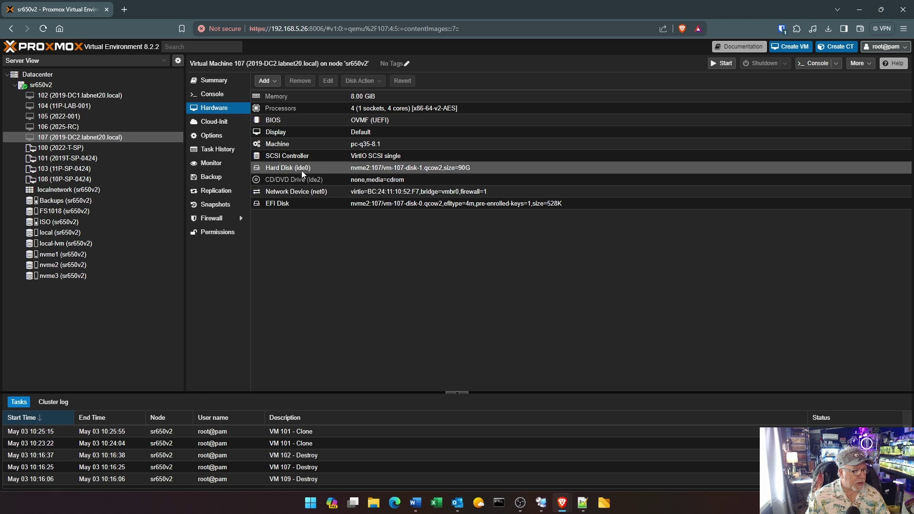
Set VLAN tag 20 on VM 107's network device, then show VM 102's console
double_click(307, 193)
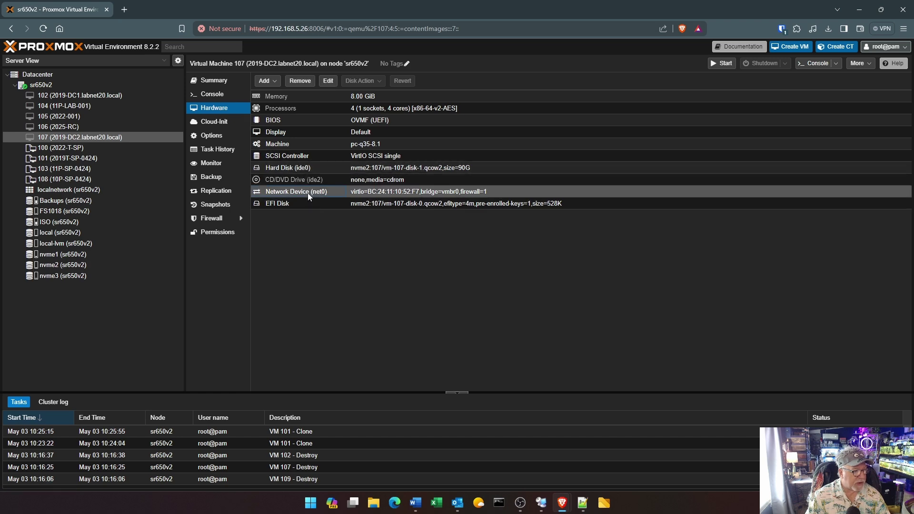
click(392, 238)
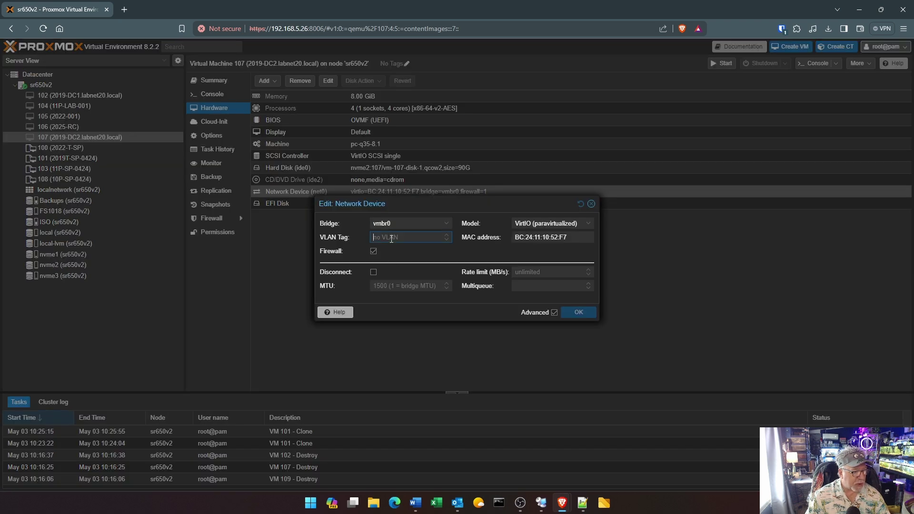
text(20)
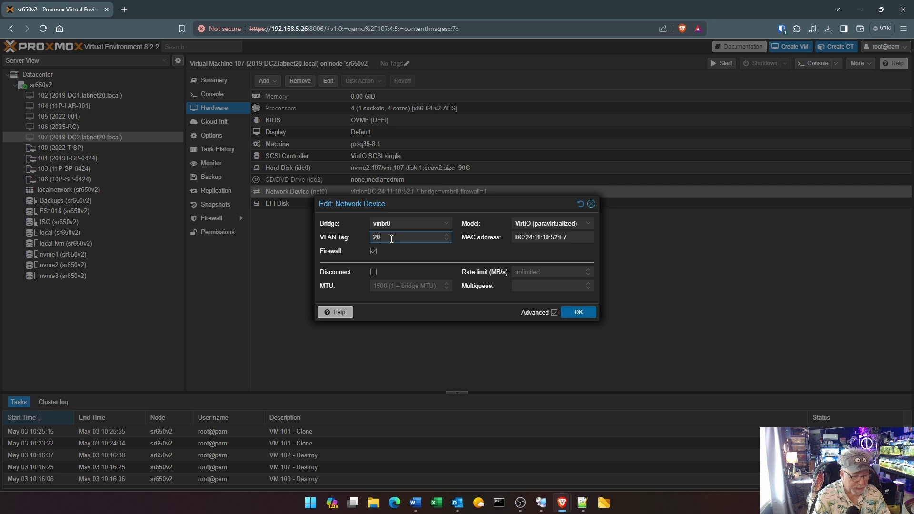
click(584, 312)
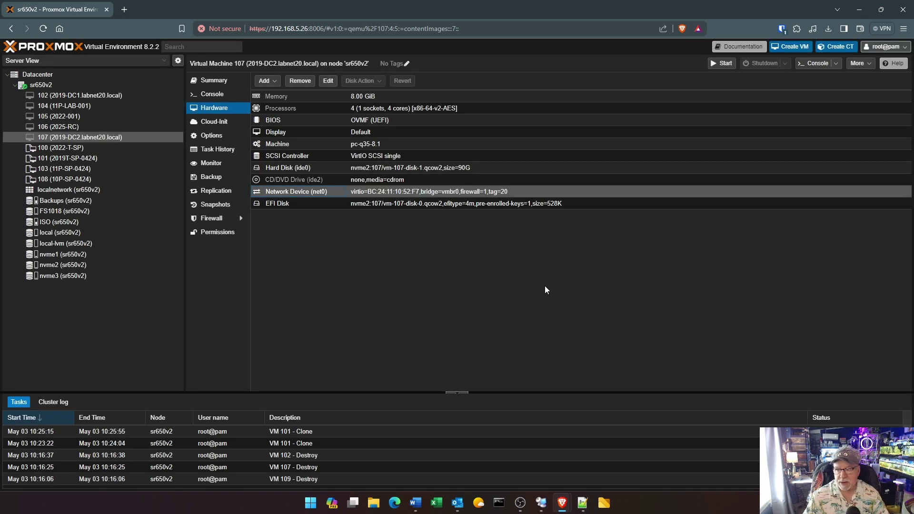
click(212, 93)
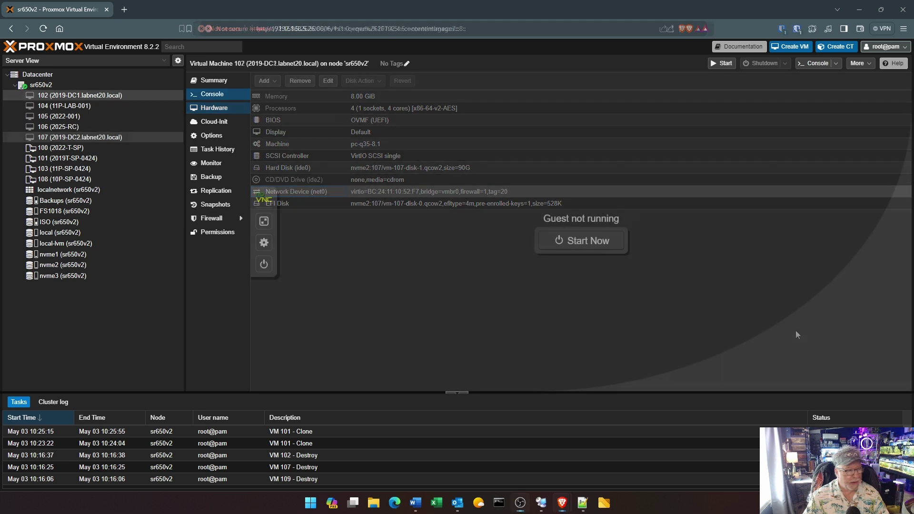
click(80, 95)
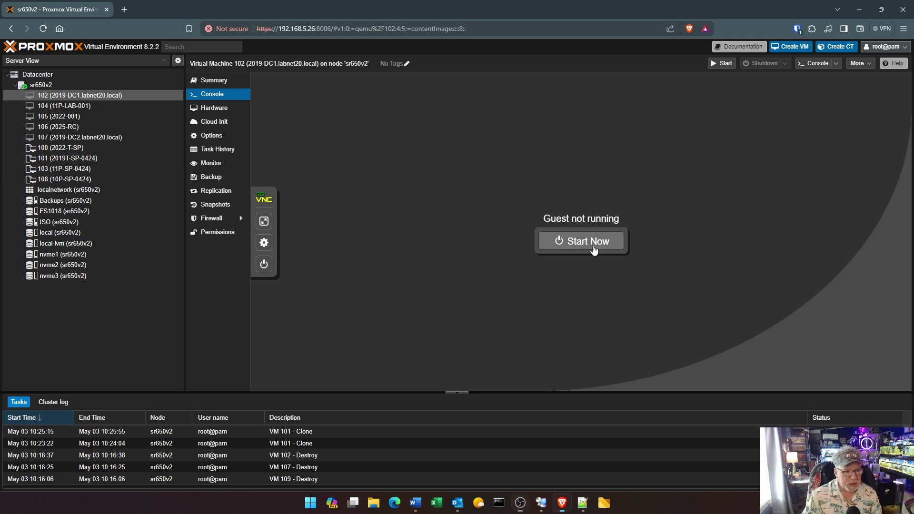
Power on the VM and switch the noVNC console to fullscreen
click(594, 249)
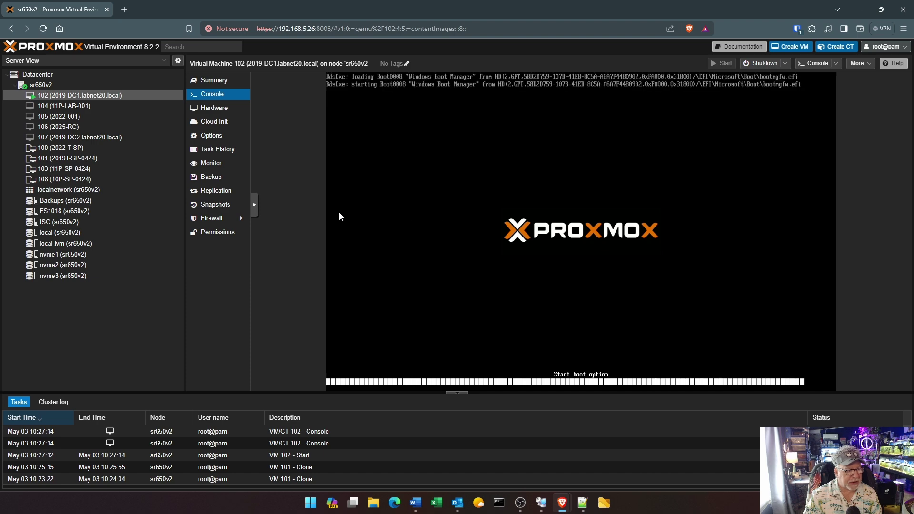
click(253, 208)
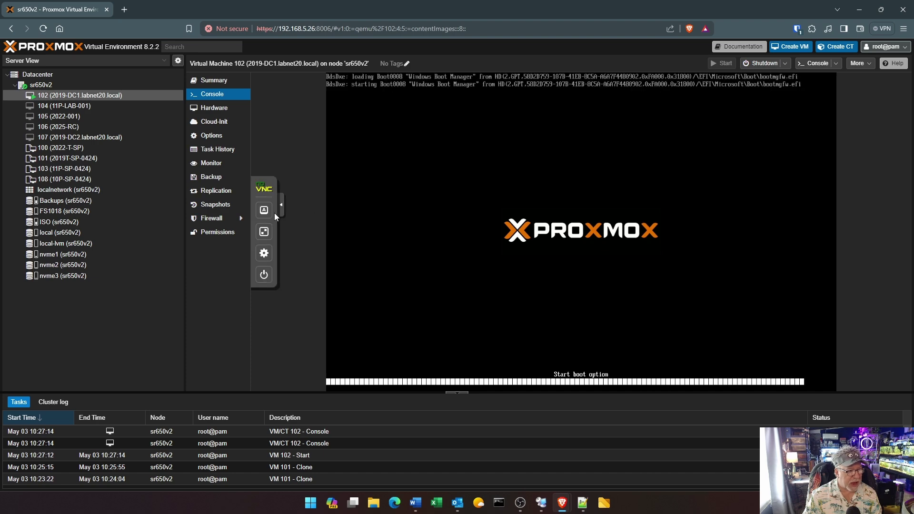
click(264, 232)
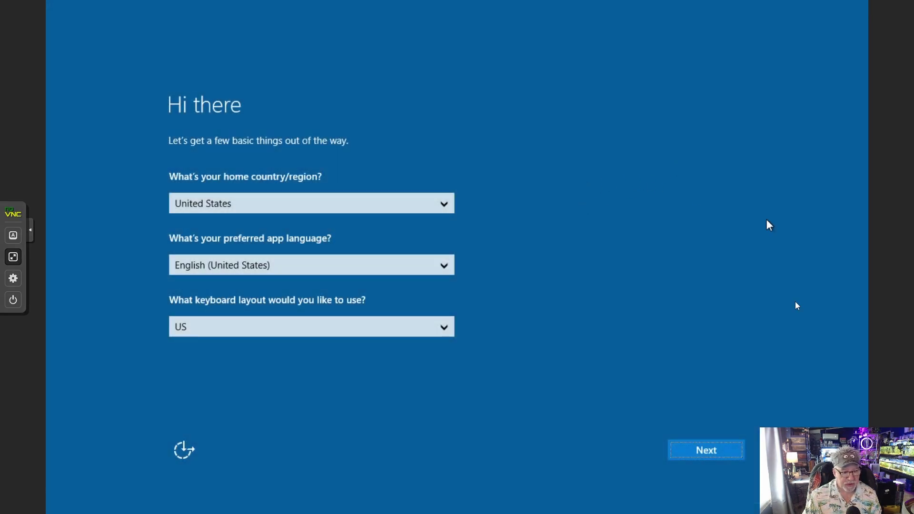
Accept the default region settings and license terms, then enter the Administrator password
click(705, 450)
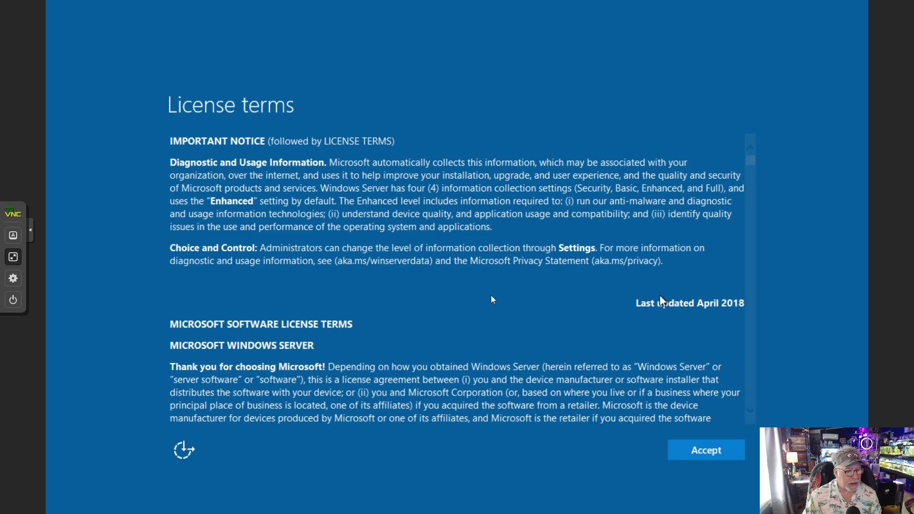
click(705, 456)
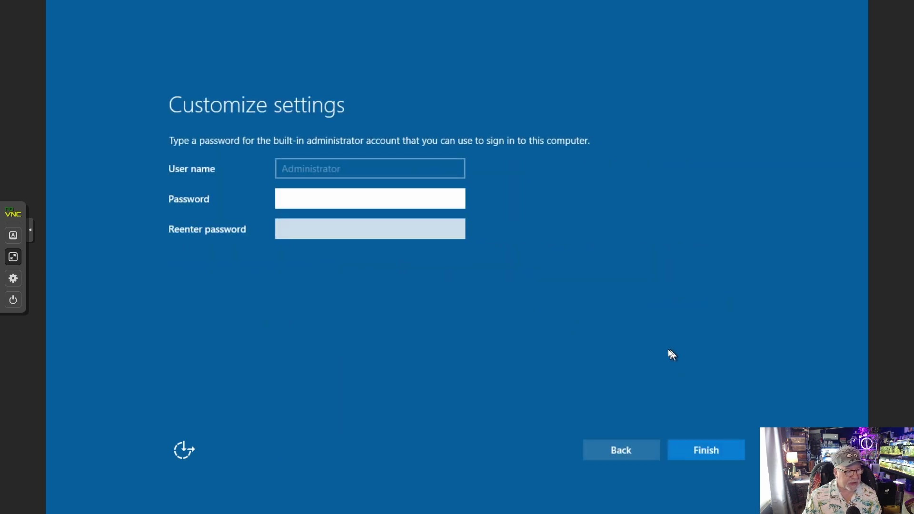
text(•••••)
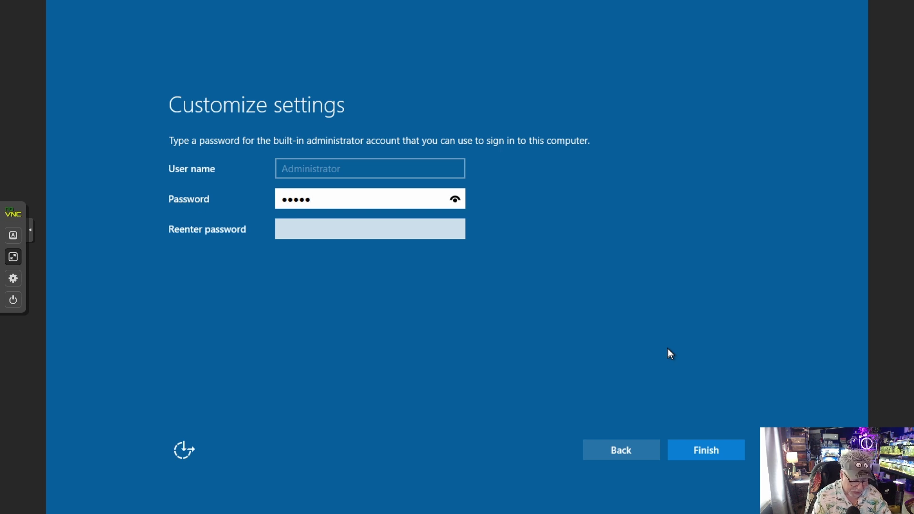
text(•)
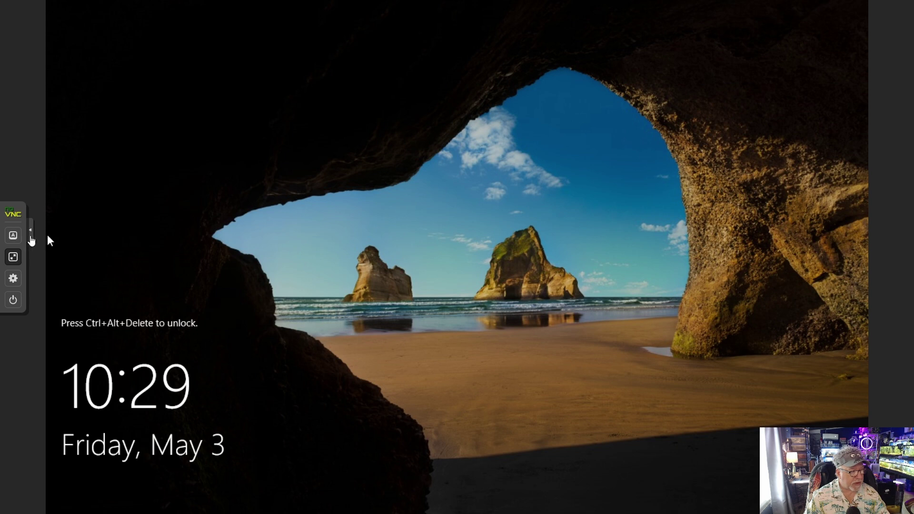
Send Ctrl+Alt+Del from the console keys and sign in with the Administrator password
click(13, 235)
click(49, 310)
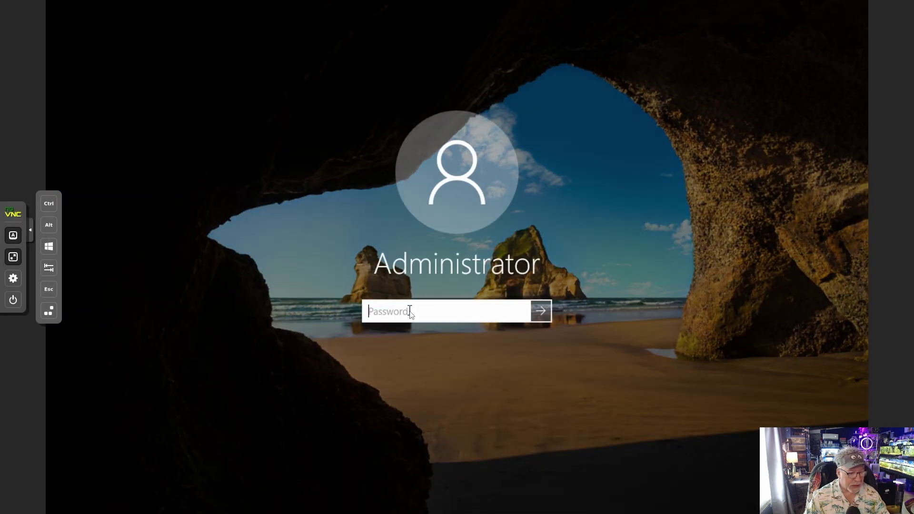
text(***)
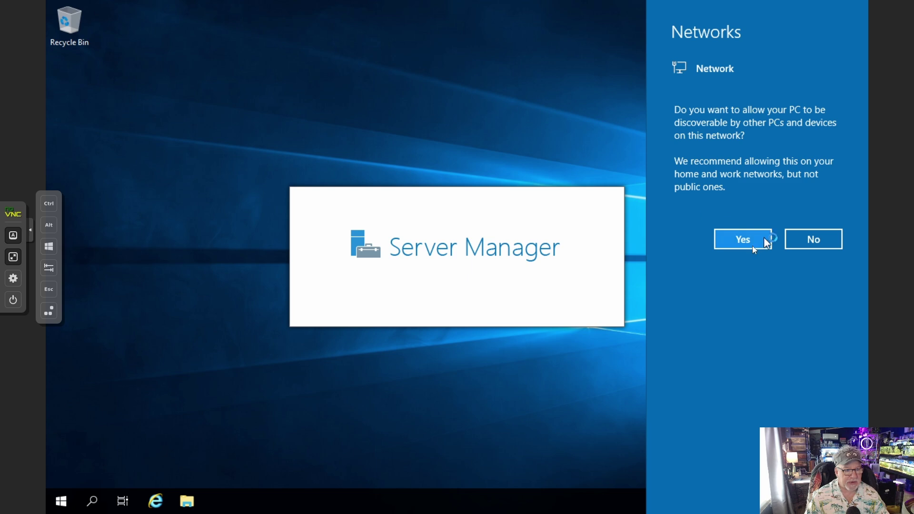
Allow network discovery, then open Network Connections from Server Manager's Local Server page
click(752, 242)
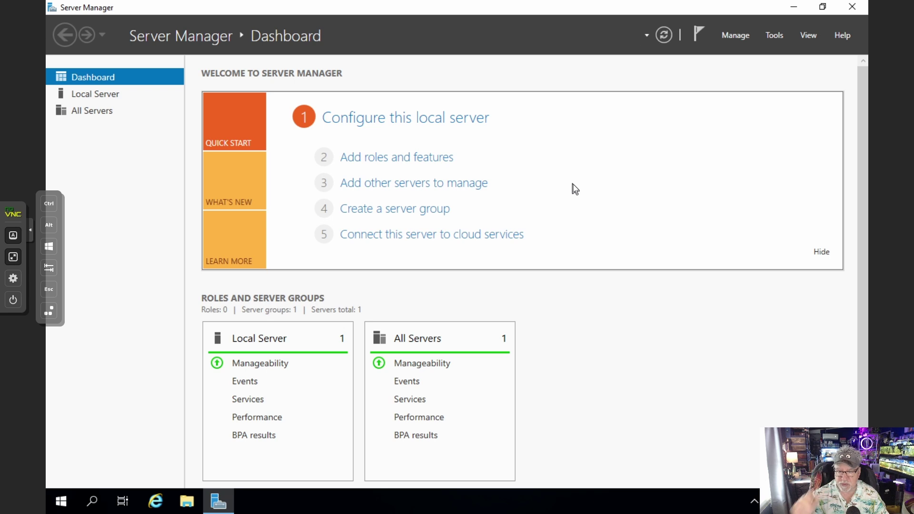
click(105, 93)
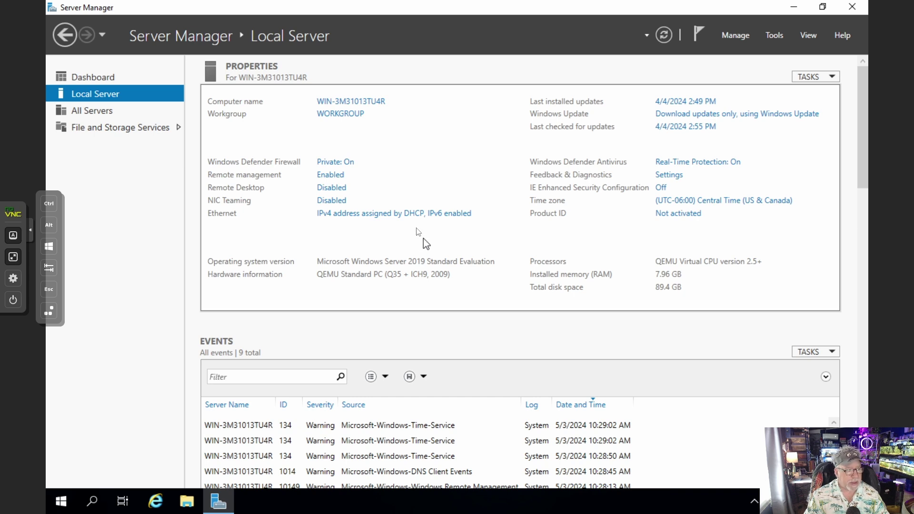
click(394, 216)
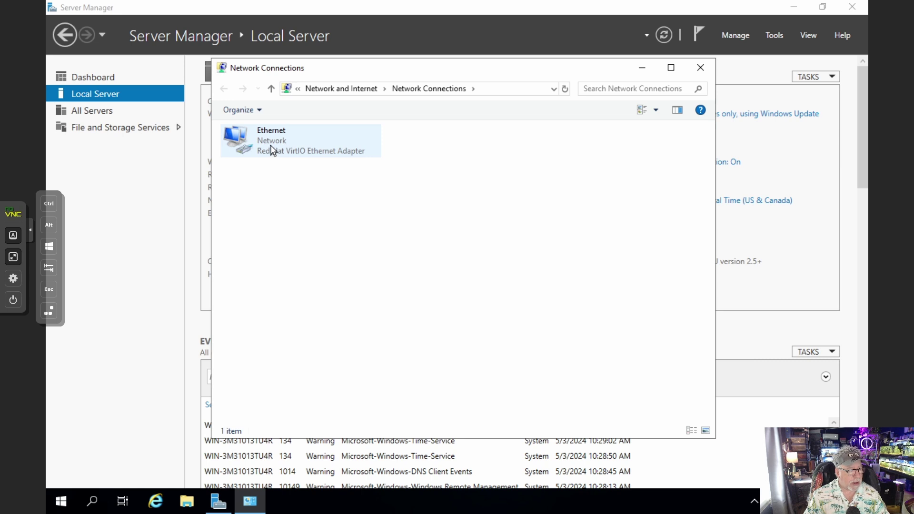
Give the Ethernet adapter's IPv4 settings the static address 192.168.20.1
right_click(272, 147)
click(310, 267)
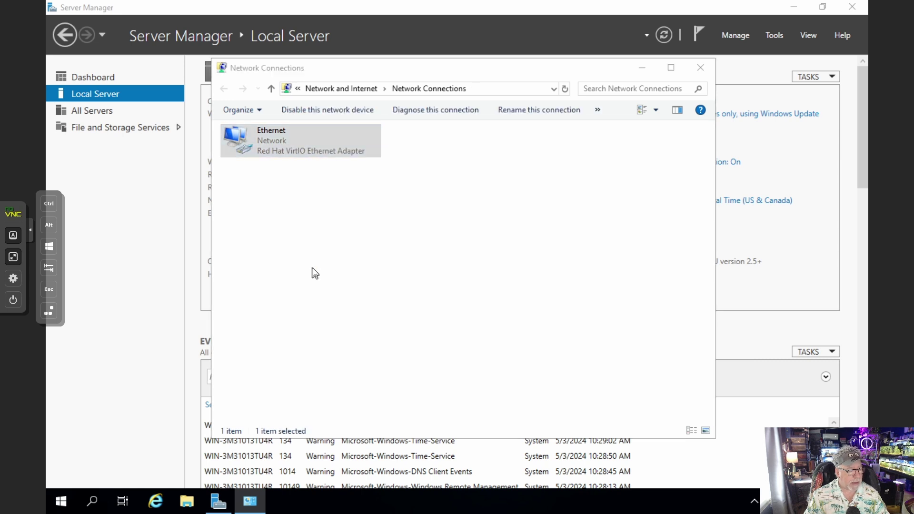
double_click(348, 257)
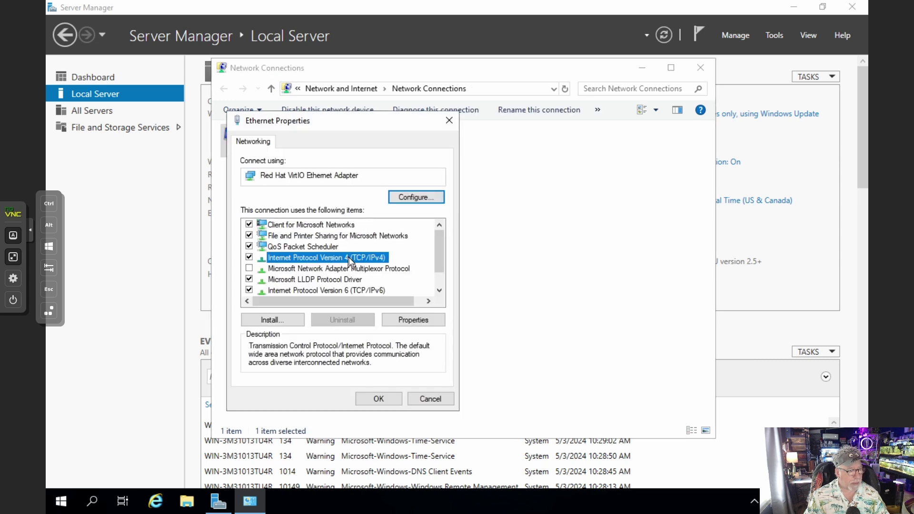
click(328, 262)
click(389, 275)
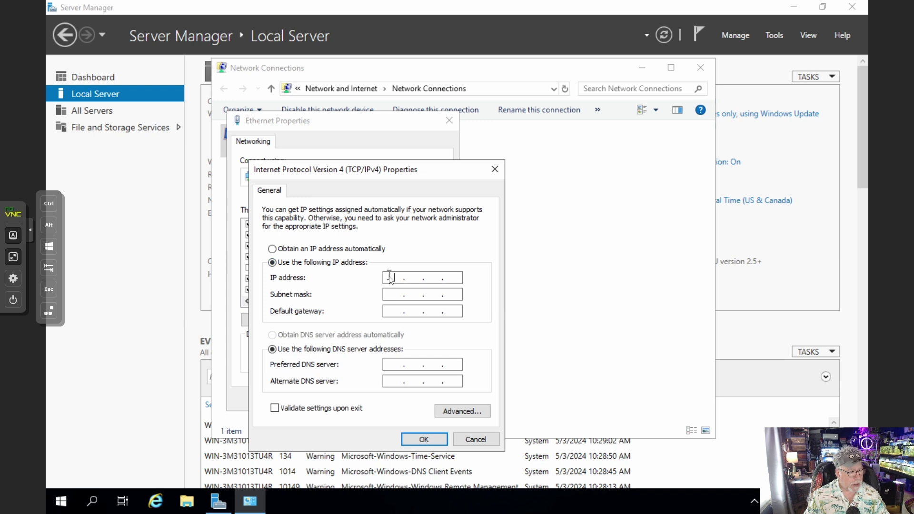
text(192.168.)
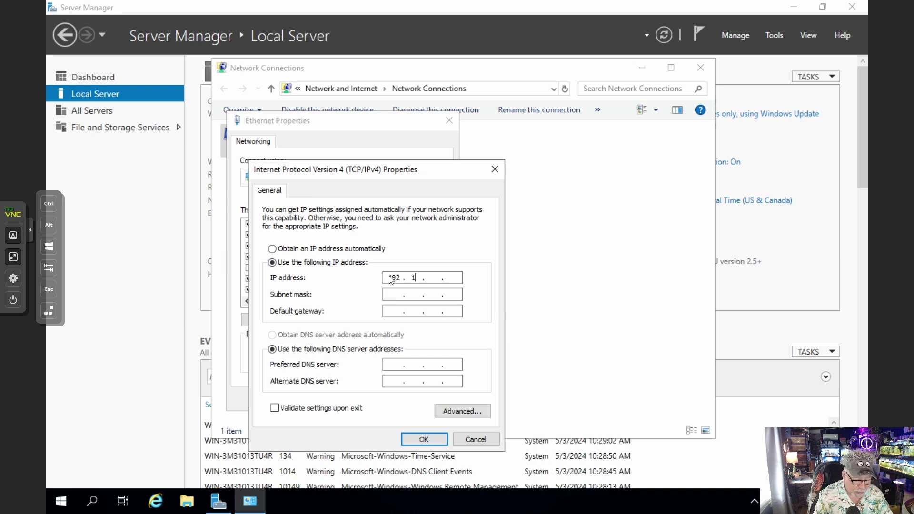
text(20)
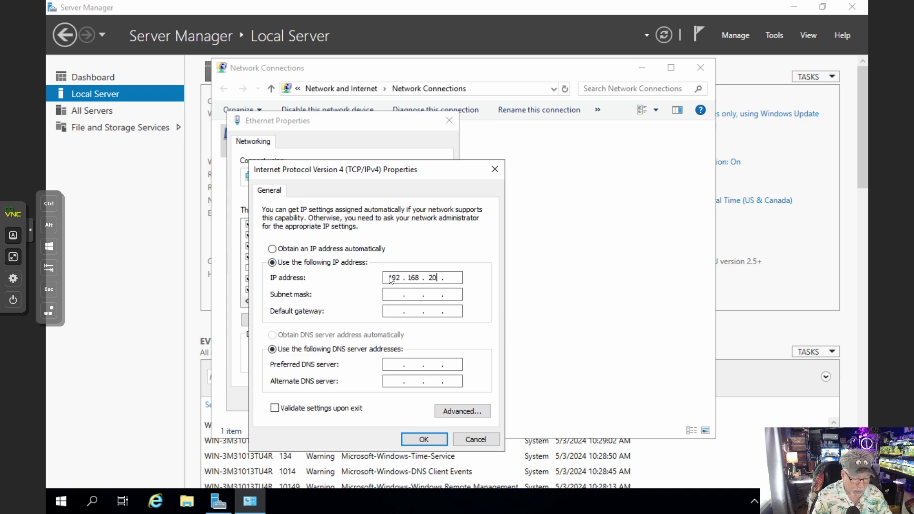
text(.1)
Use mask 255.255.255.0 with gateway and DNS 192.168.20.254, and save the settings
key(Tab)
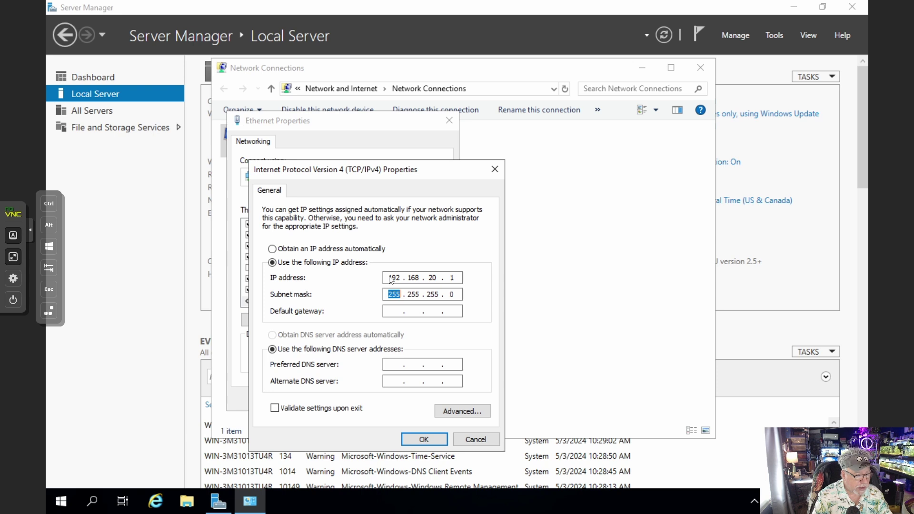
key(Tab)
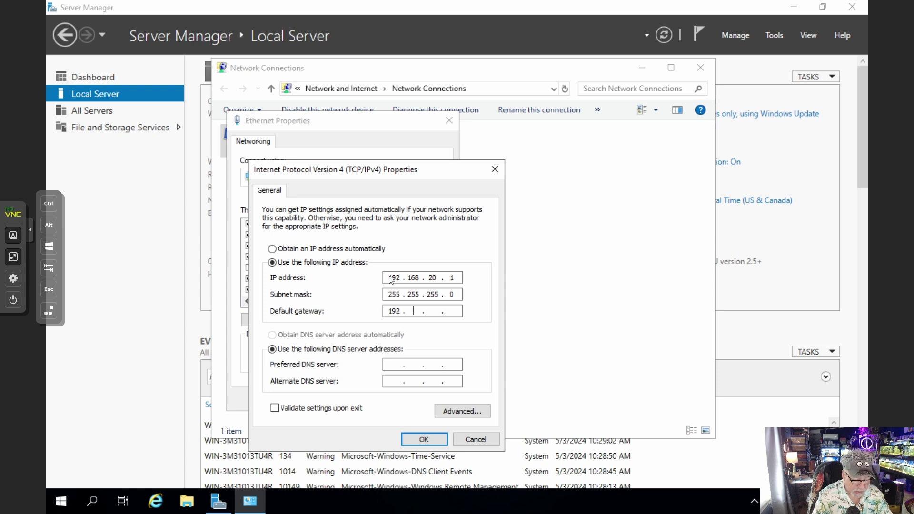
text(192 . 168 . 20 .)
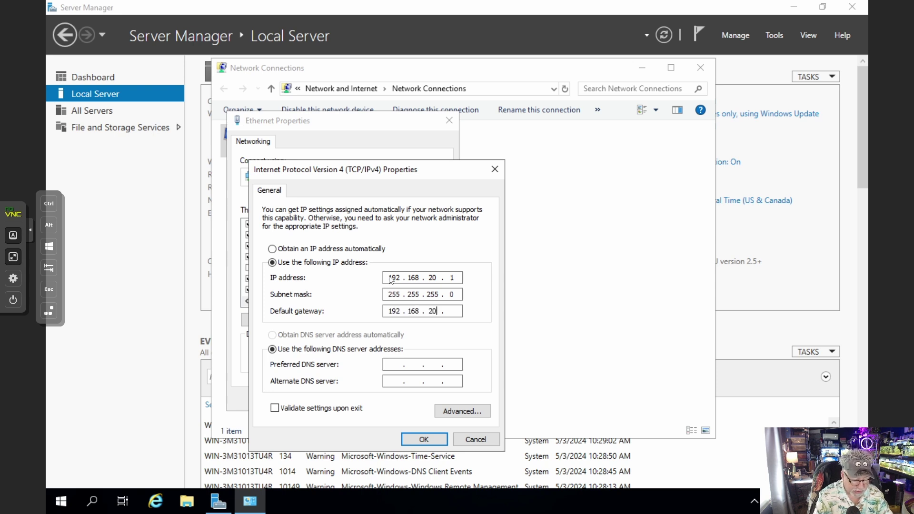
text( 254)
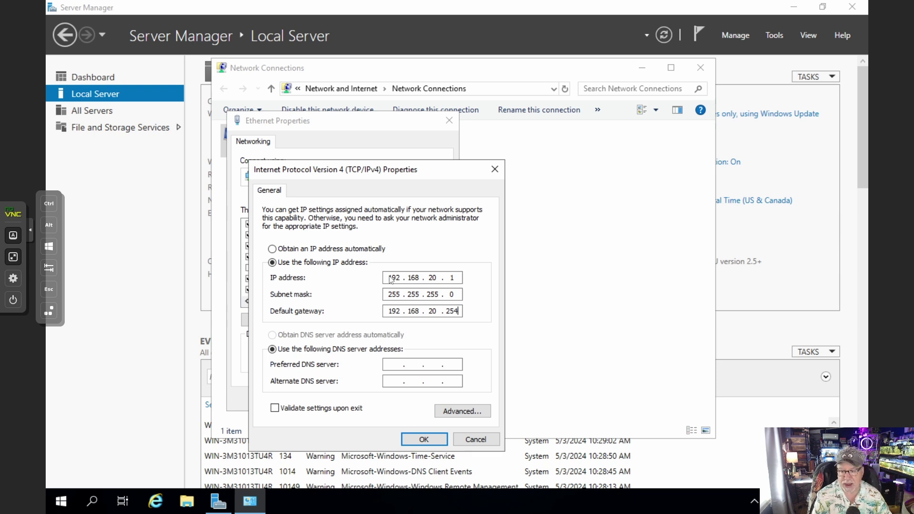
key(Tab)
key(Tab)
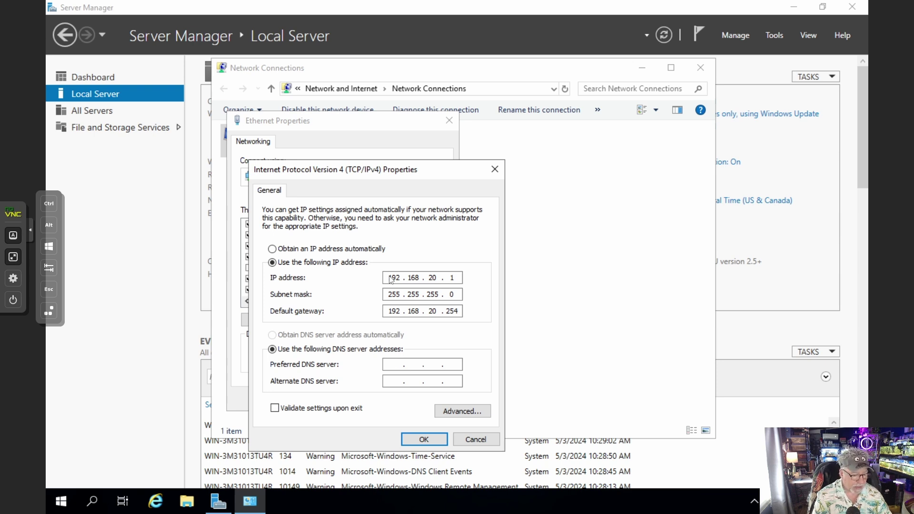
text(192 . )
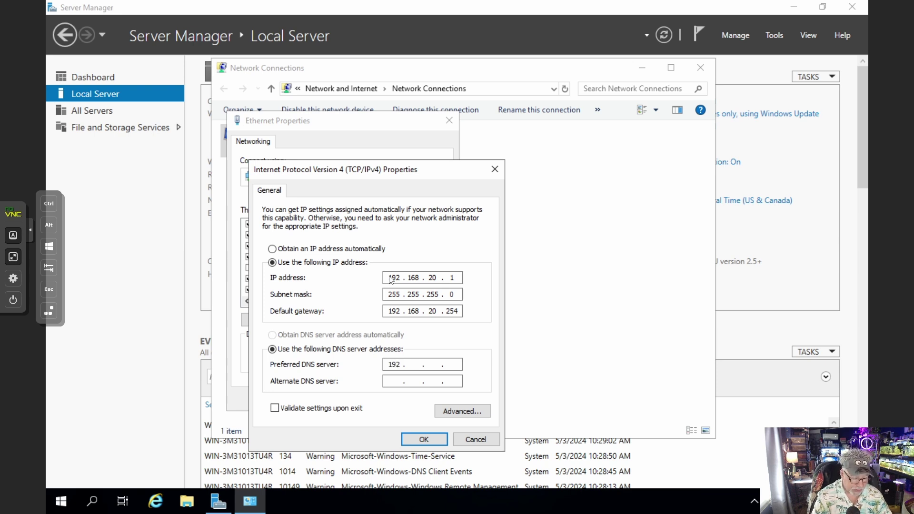
text(168 . )
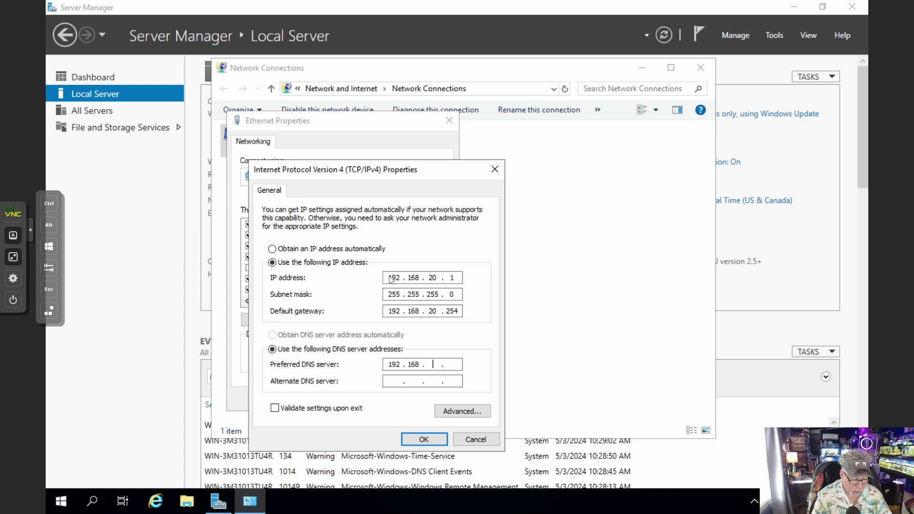
text(20 . 254)
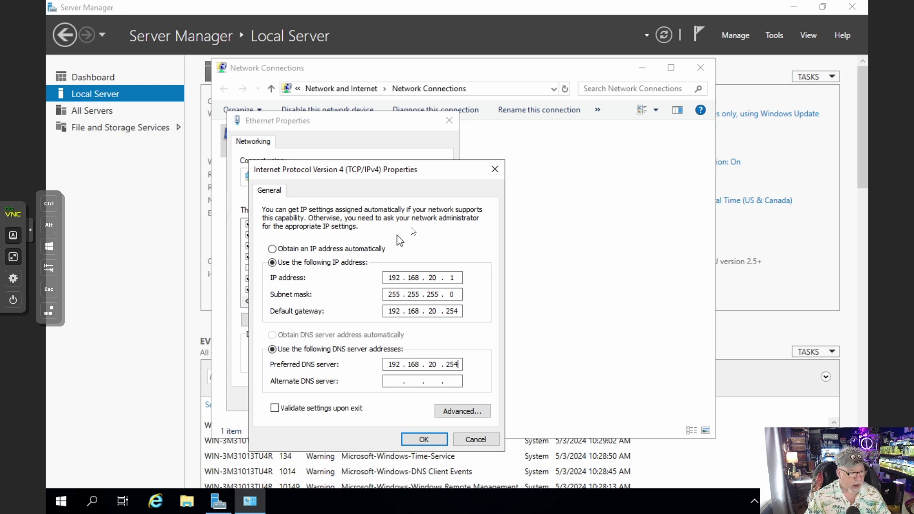
click(430, 440)
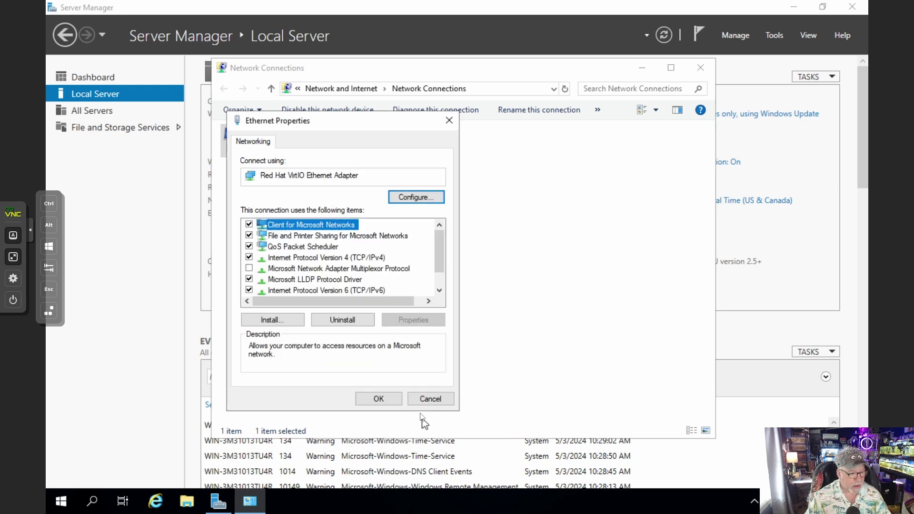
click(392, 398)
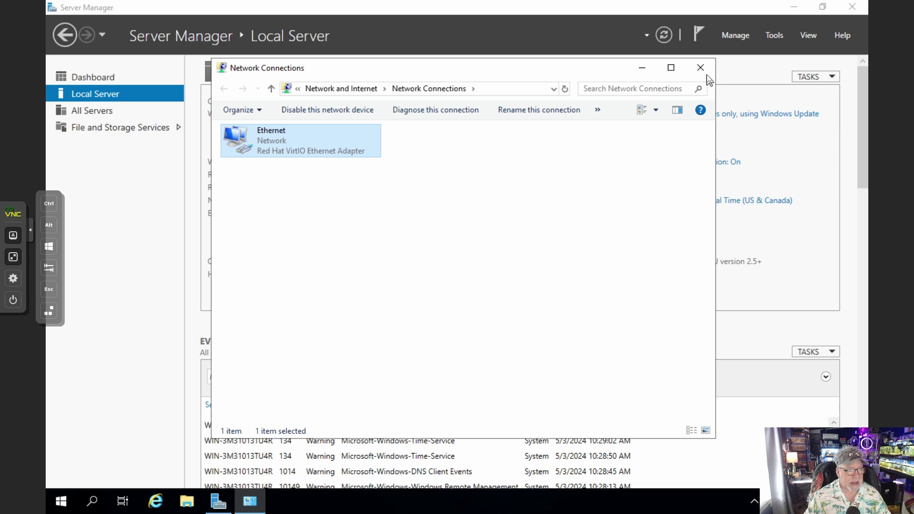
click(700, 68)
Refresh Server Manager to show Ethernet at 192.168.20.1 and launch an administrator PowerShell
click(665, 38)
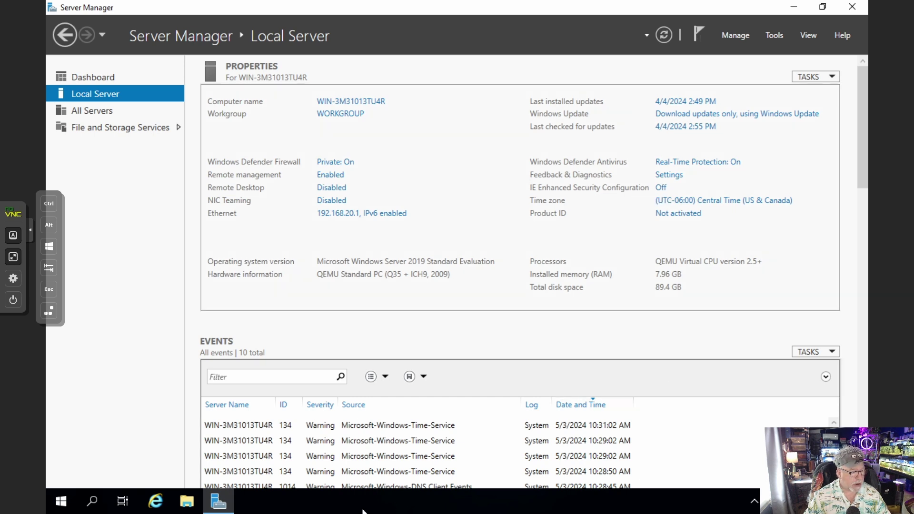
right_click(57, 503)
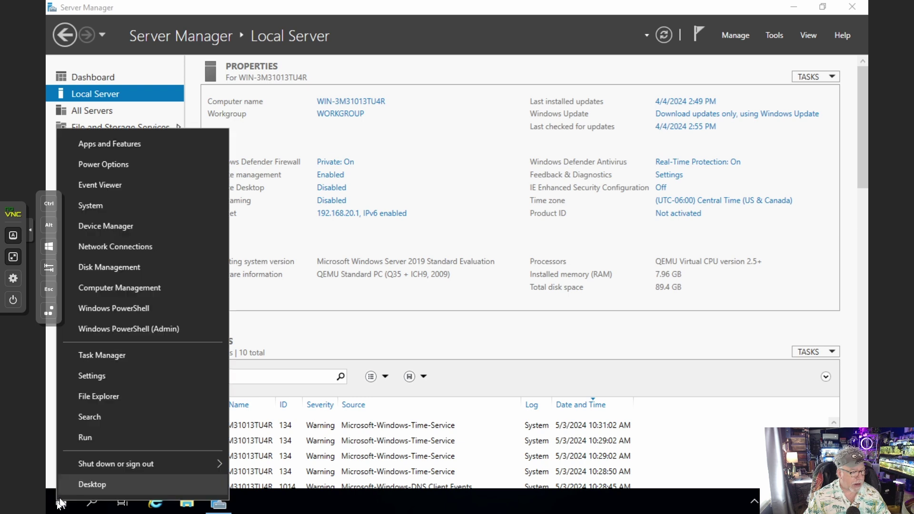
click(138, 331)
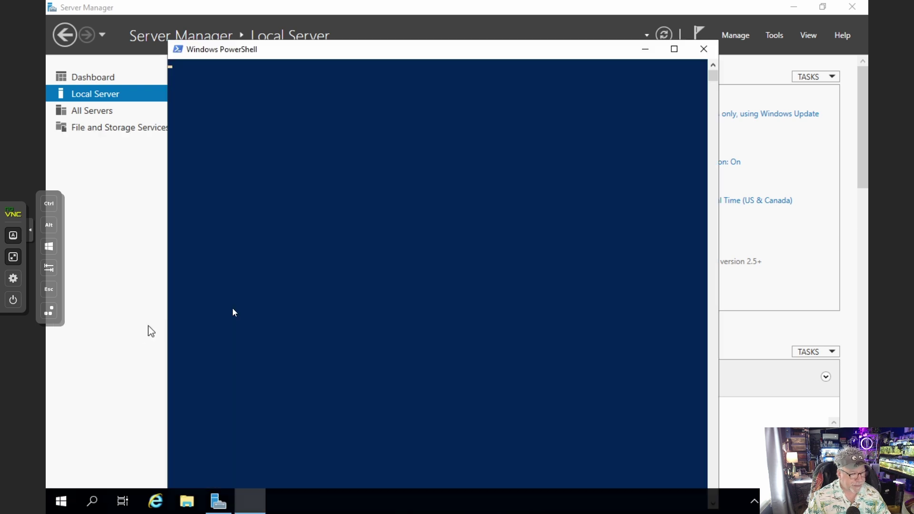
Ping google.com successfully with 4 of 4 replies, then minimize PowerShell
click(538, 251)
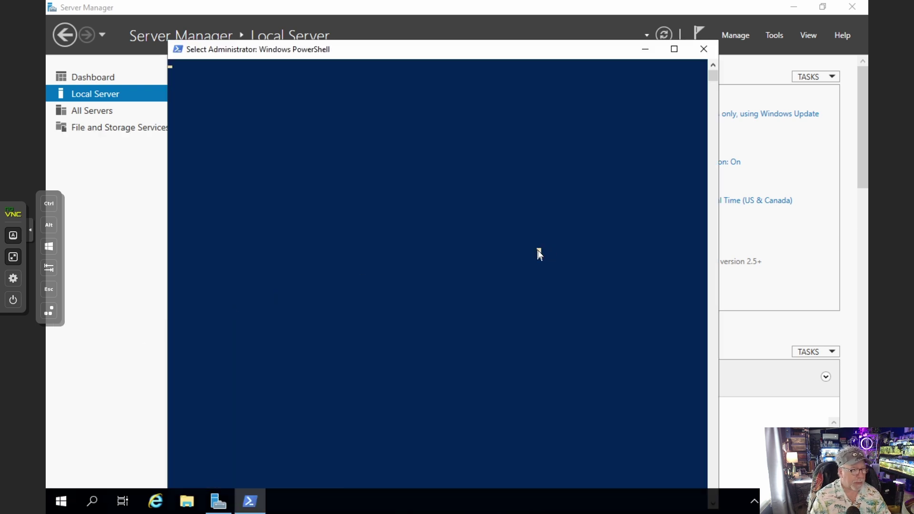
key(Return)
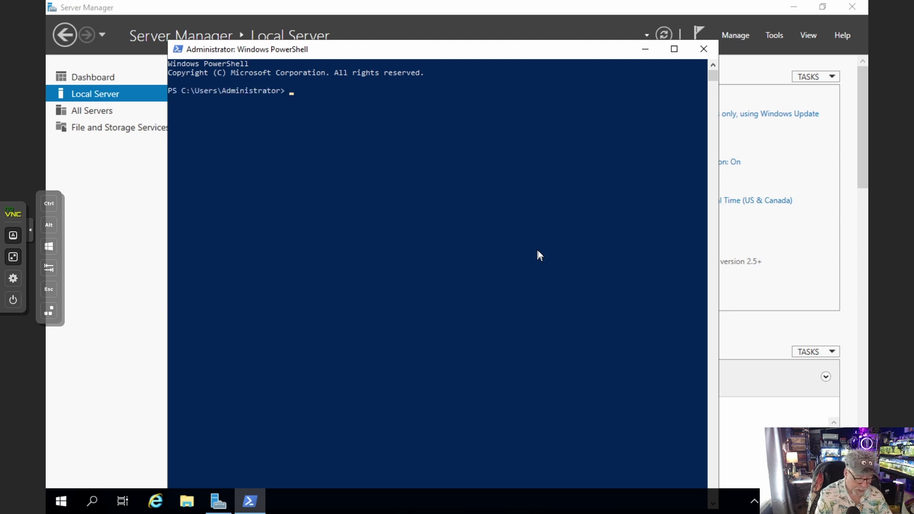
key(Return)
key(Return)
text(ping google.com)
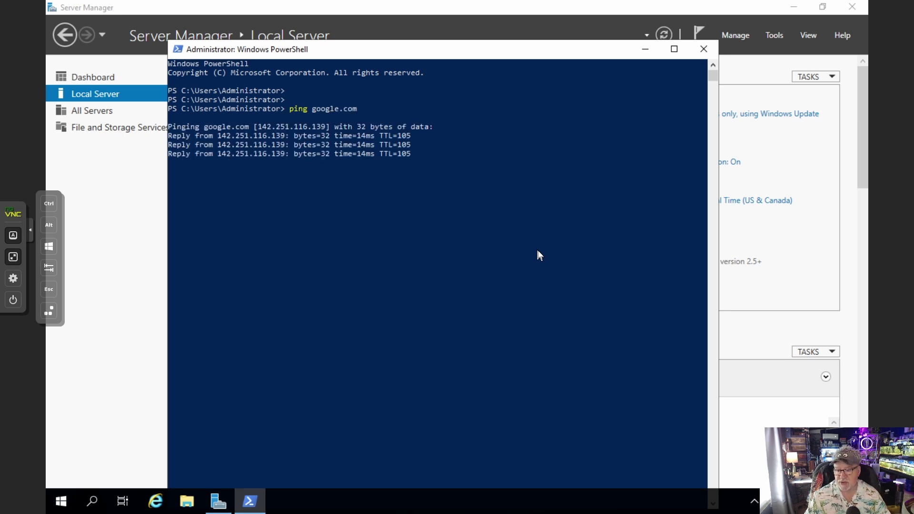
click(646, 50)
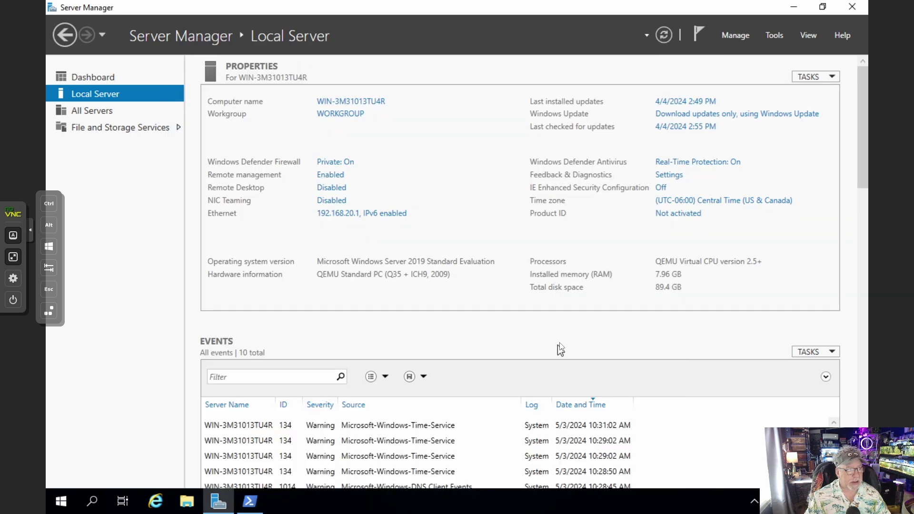
Change the computer name to 2019-DC1 in System Properties and restart the server
click(362, 102)
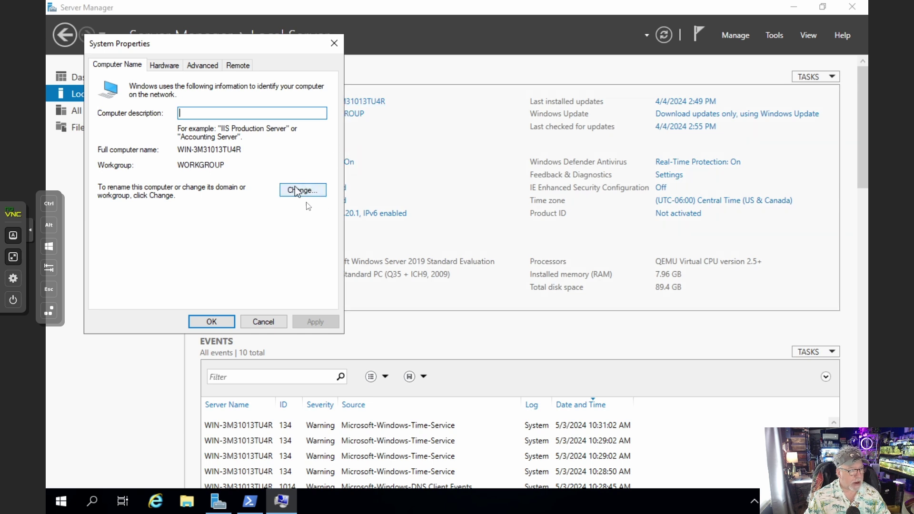
click(295, 190)
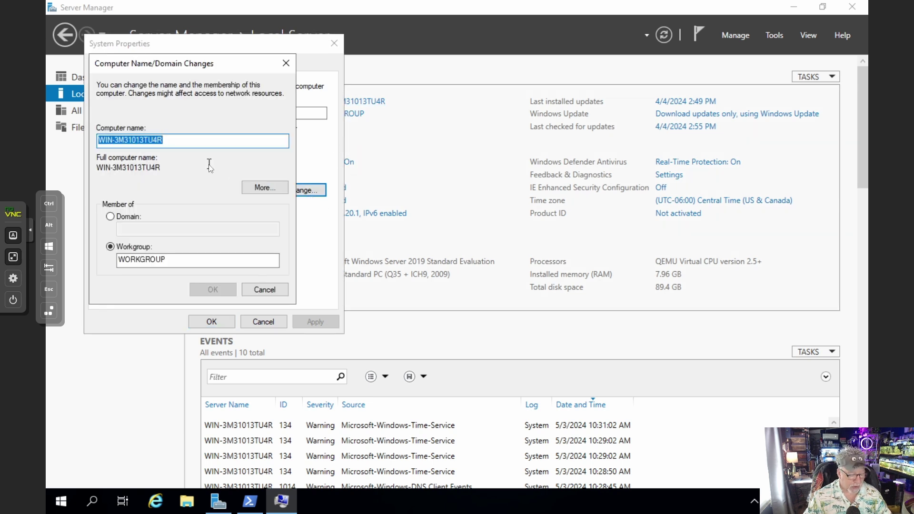
text(2019)
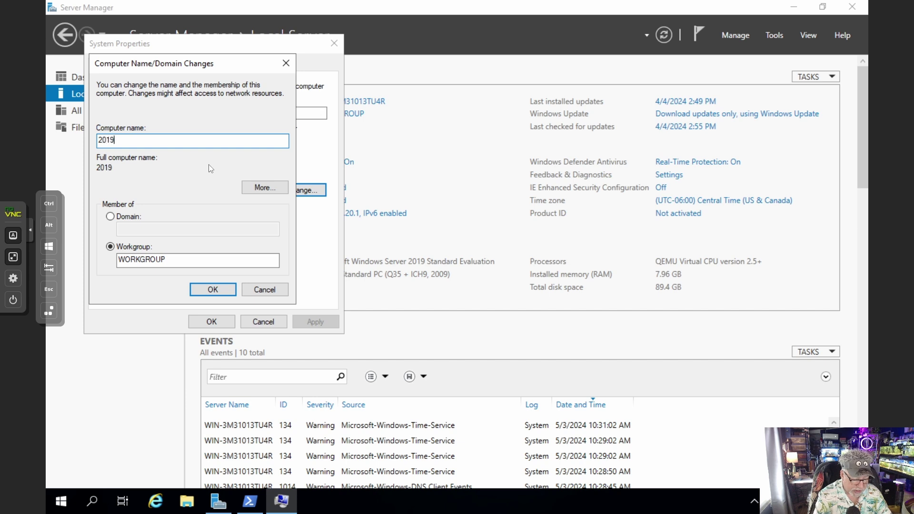
text(-DC1)
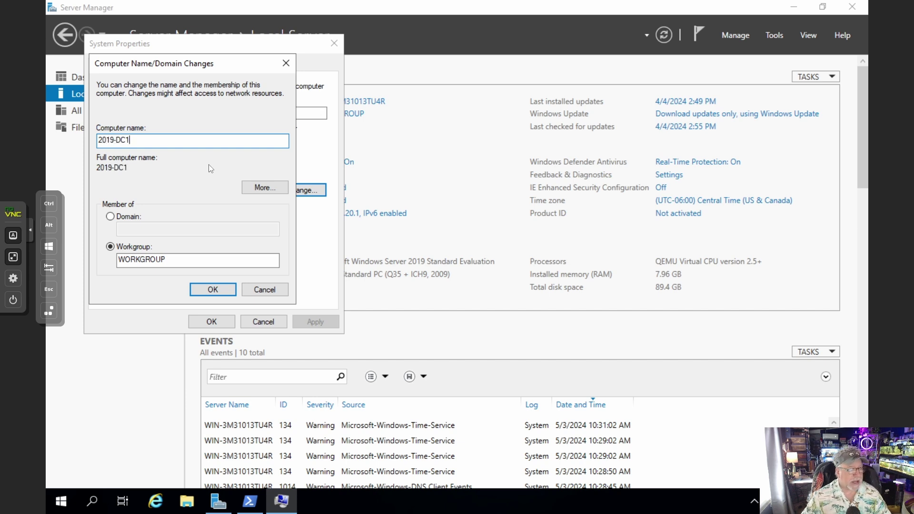
click(214, 290)
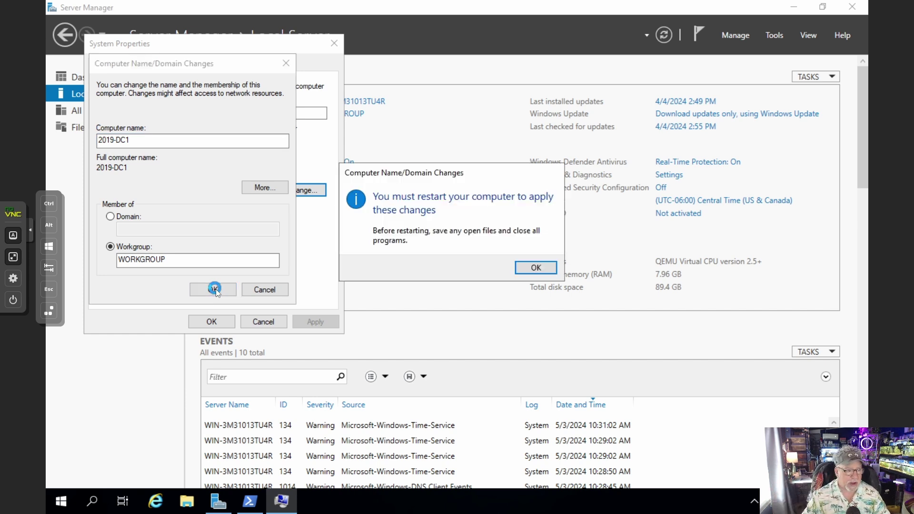
click(535, 268)
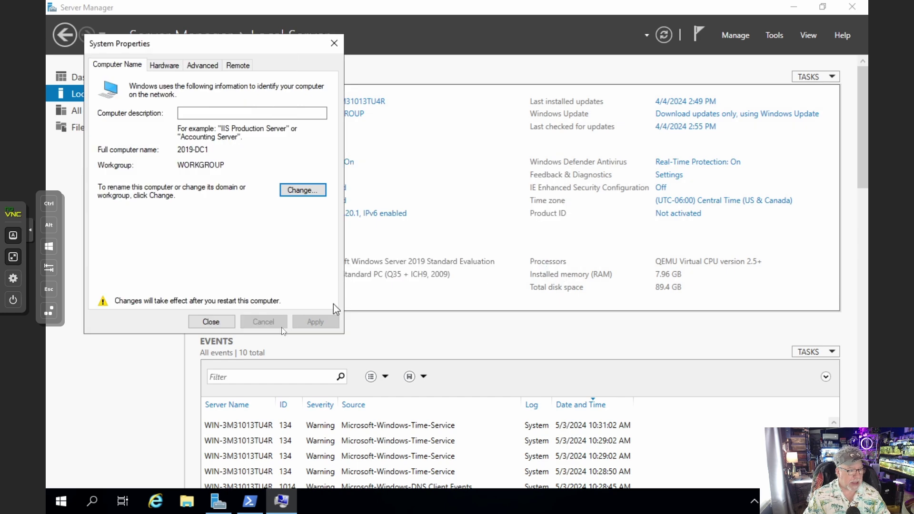
click(211, 322)
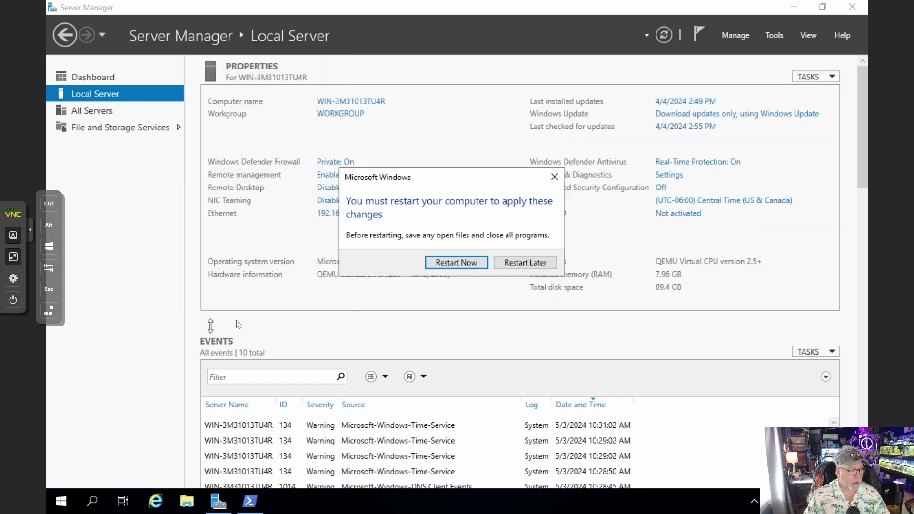
click(456, 263)
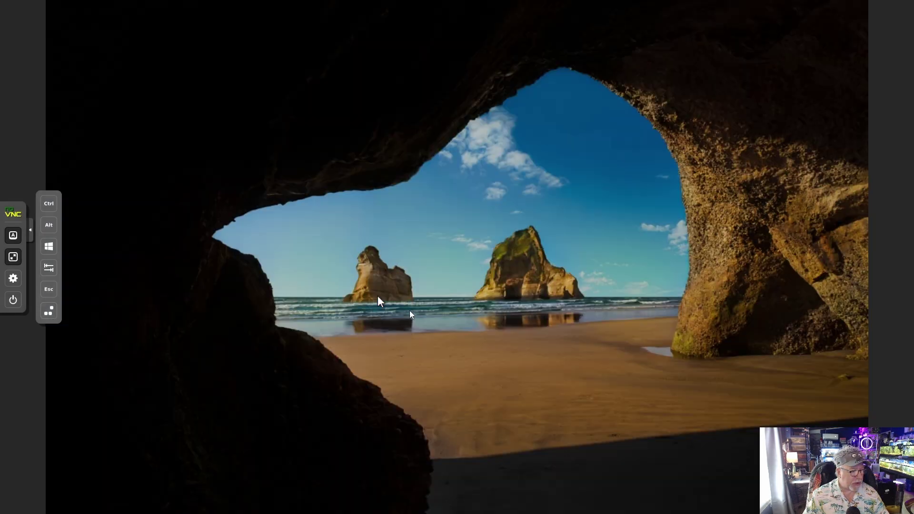
Sign in with the Administrator password and view Local Server properties showing 2019-DC1
click(379, 295)
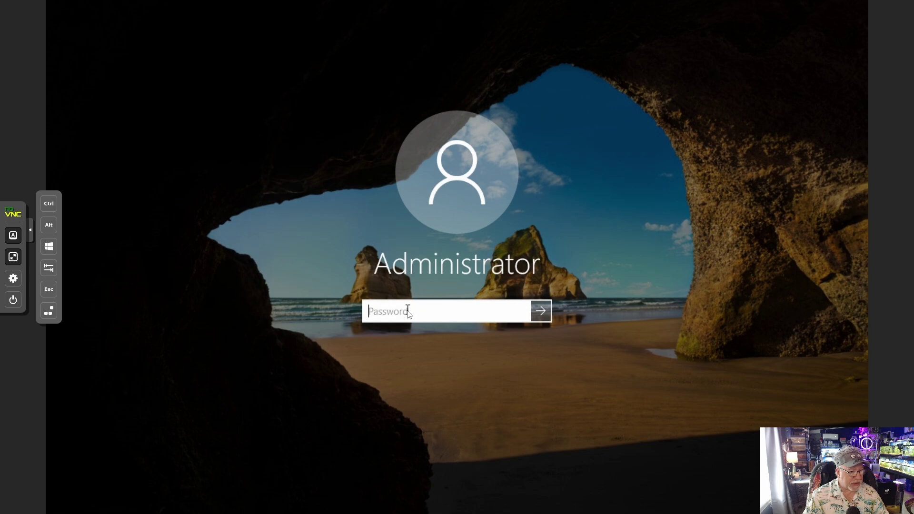
text(•••)
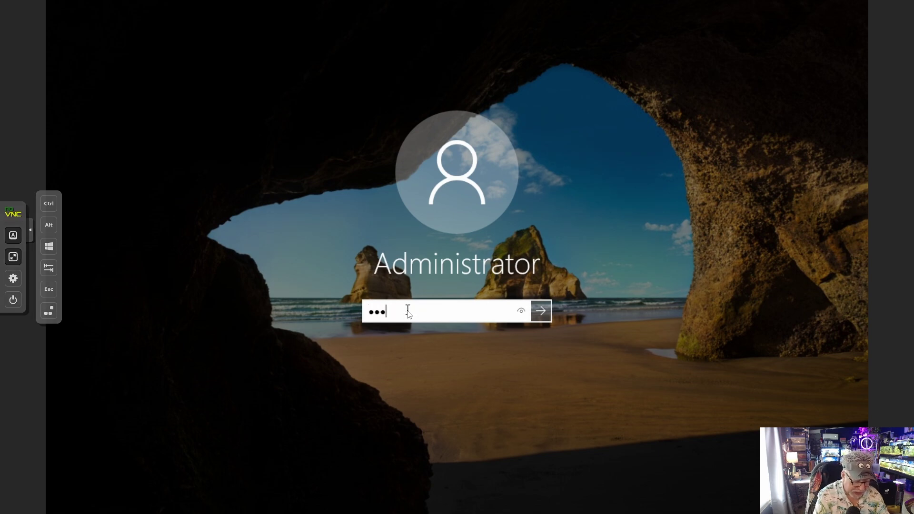
text(••••••••)
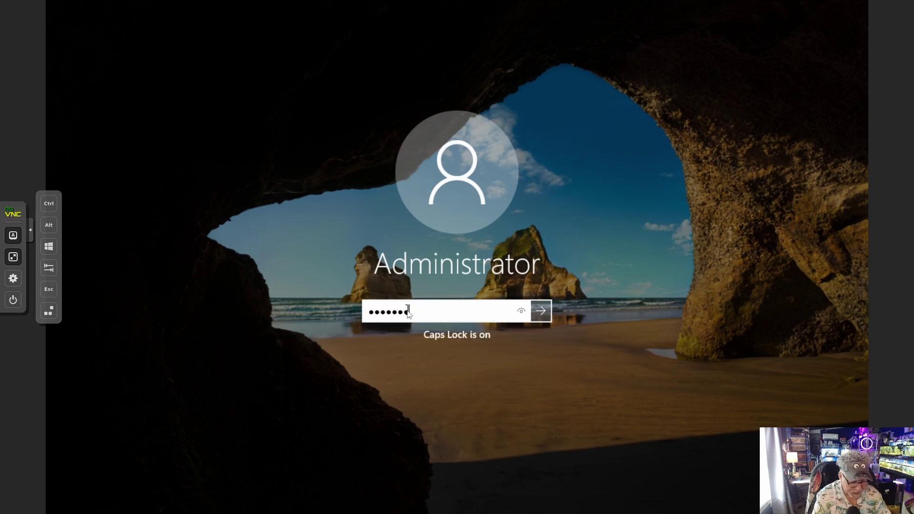
key(Return)
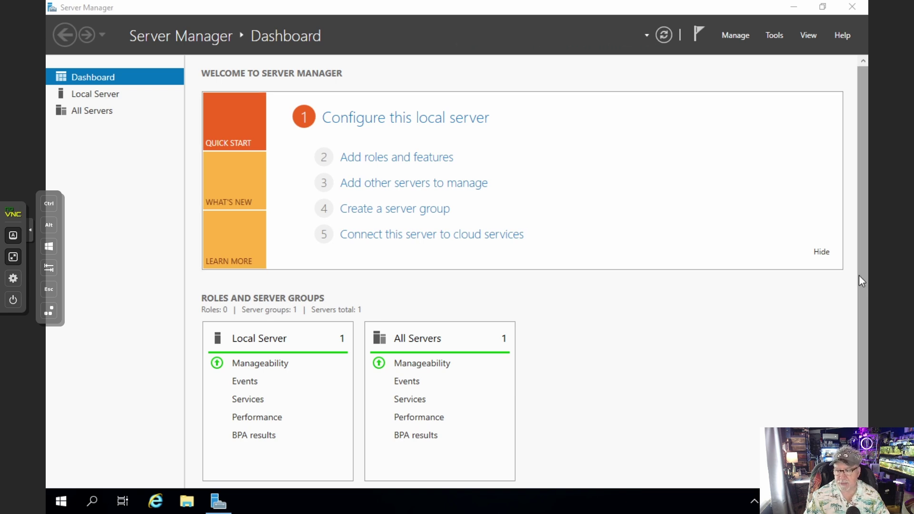
click(99, 93)
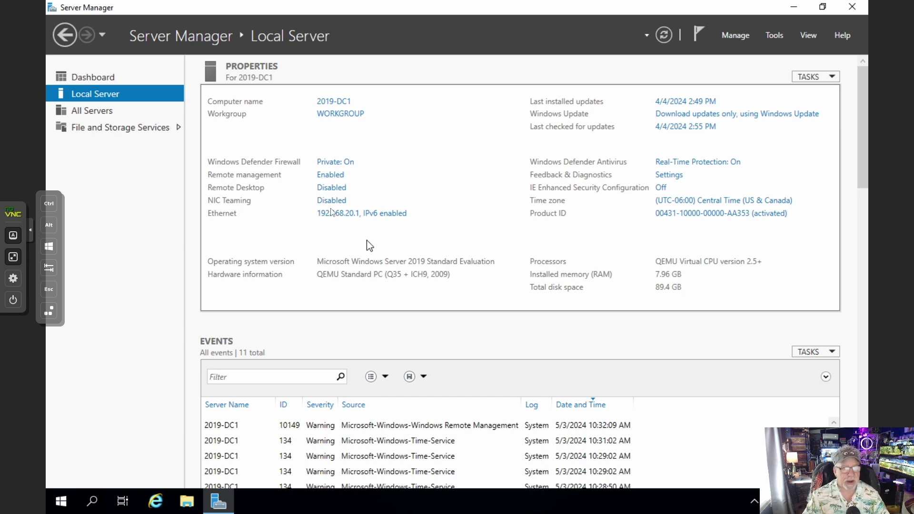
Run a role-based Add Roles install on 2019-DC1, ticking AD DS and its management features
click(738, 39)
click(745, 52)
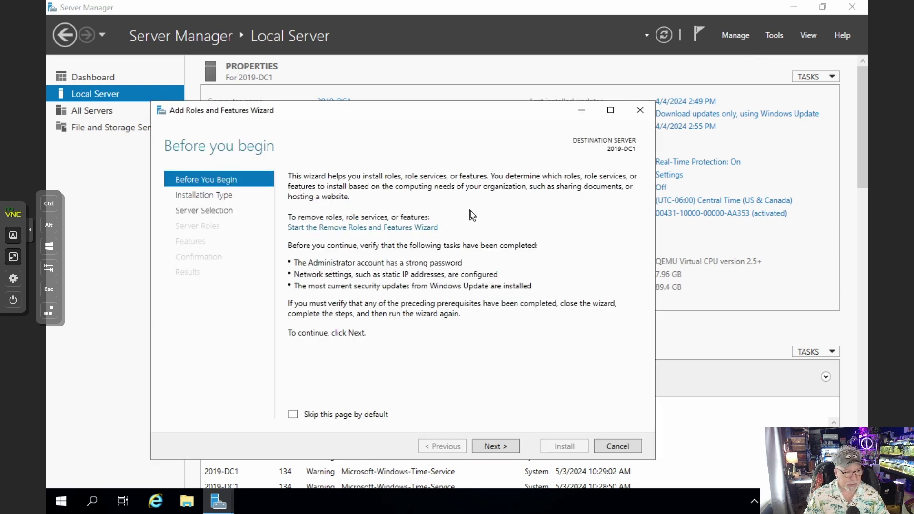
click(507, 448)
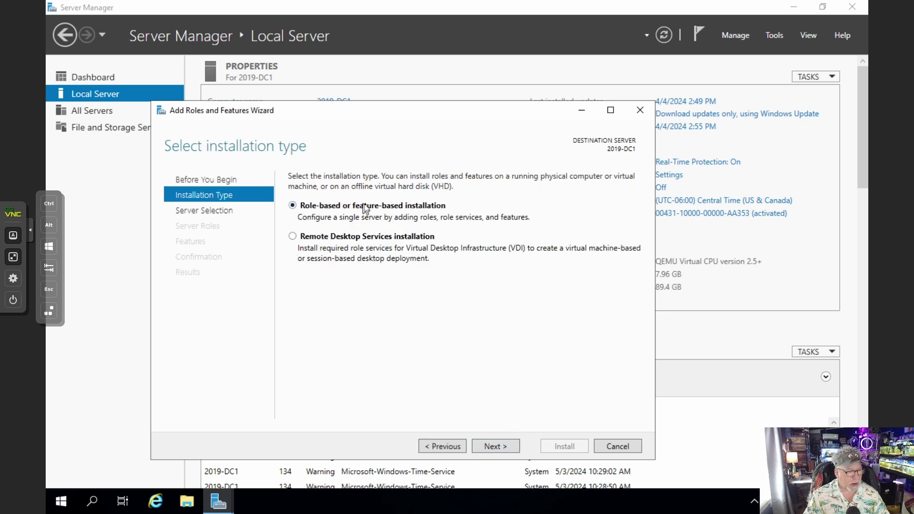
click(494, 446)
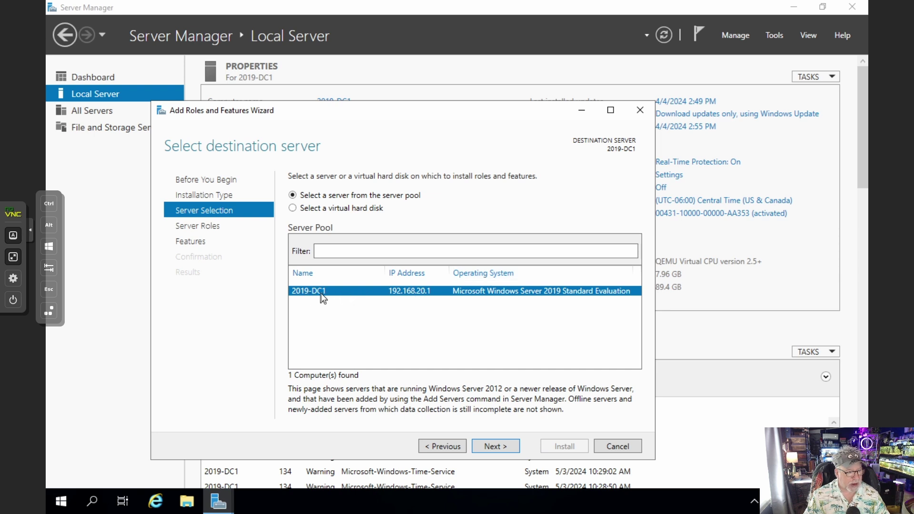
click(497, 445)
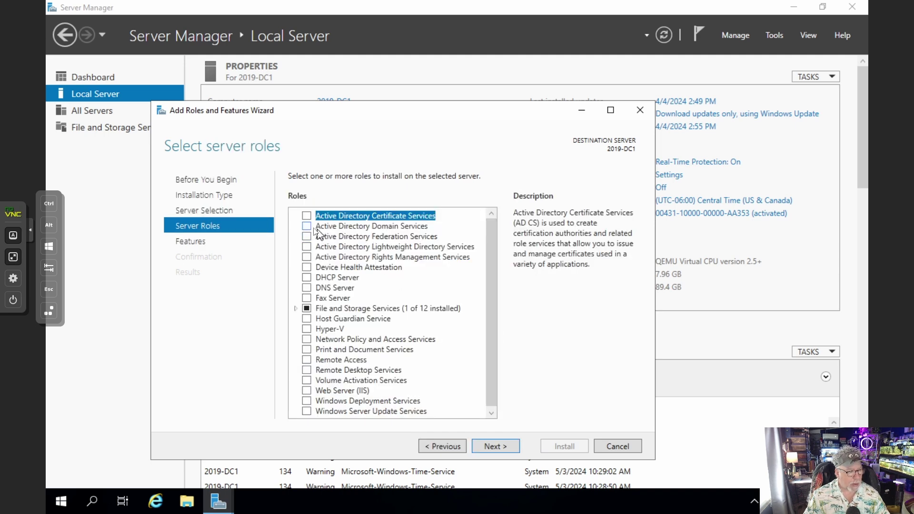
click(310, 227)
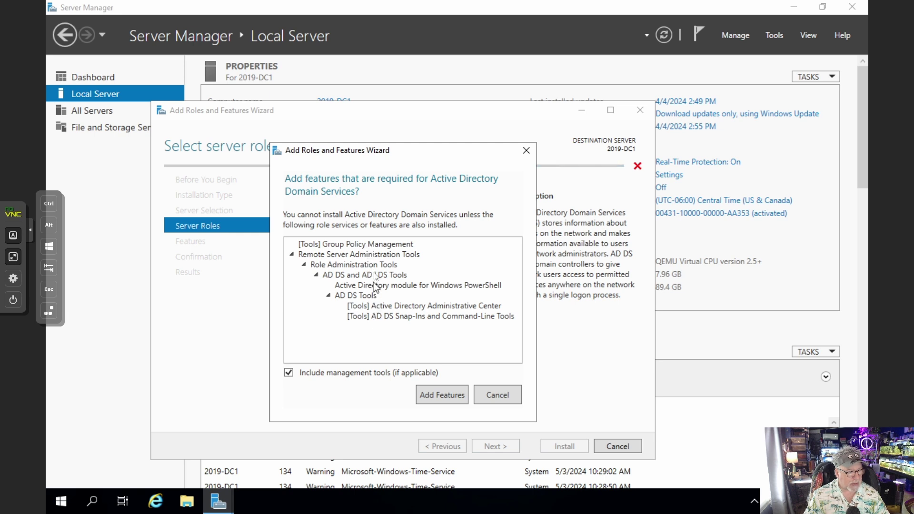
click(459, 399)
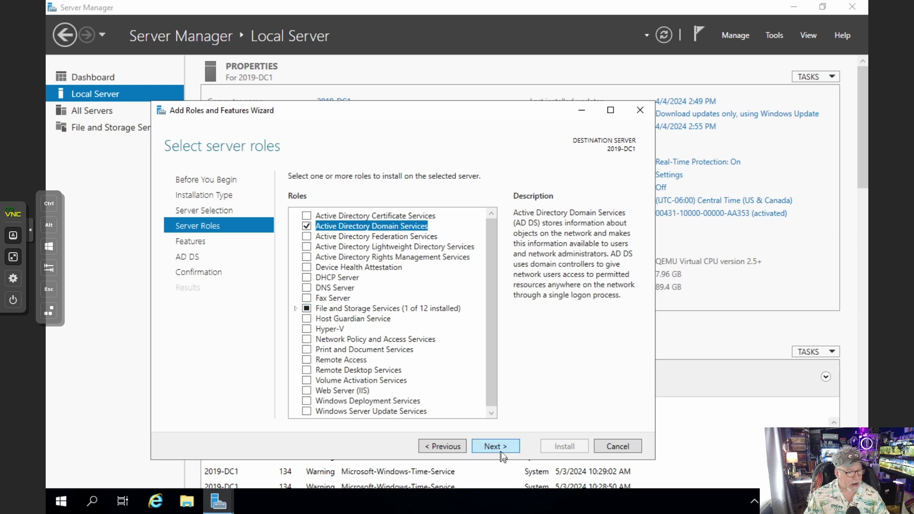
click(504, 437)
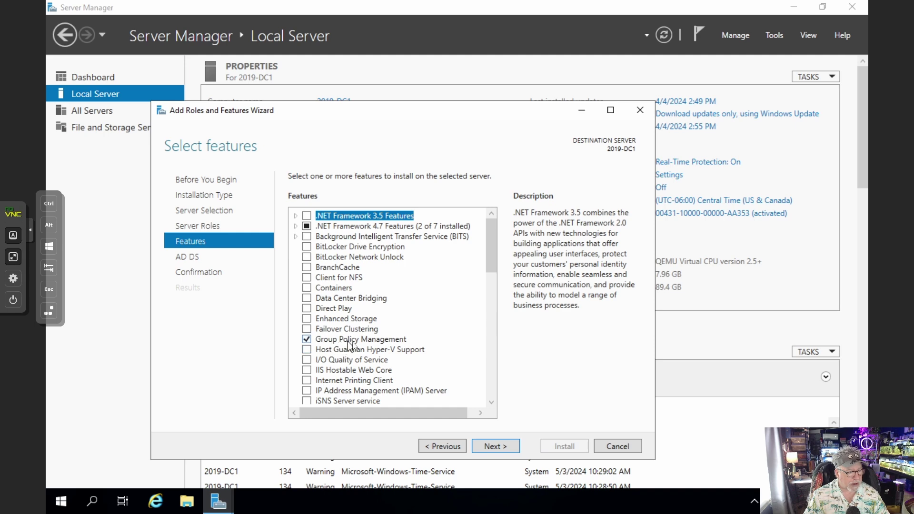
Skip extra features and pass the AD DS notes to reach the installation Confirmation page
scroll(367, 349, down, 3)
scroll(369, 350, down, 4)
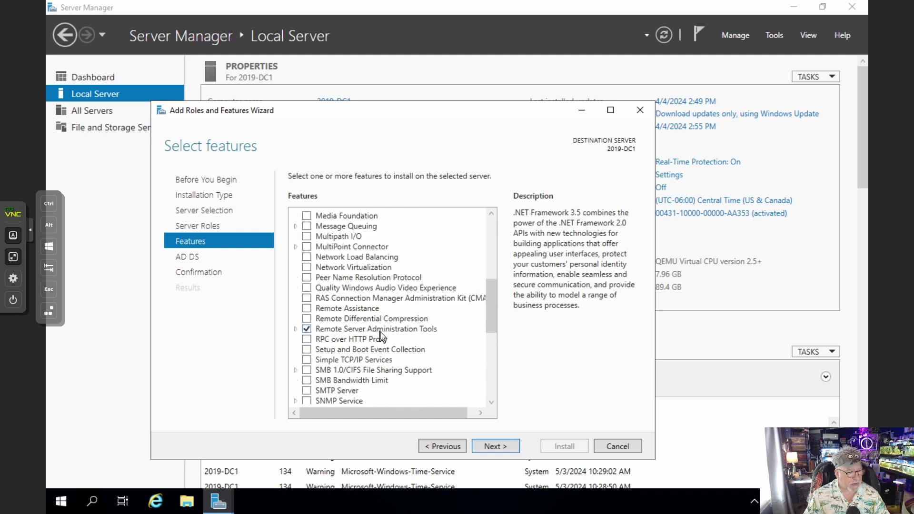
scroll(380, 334, down, 5)
scroll(381, 335, down, 1)
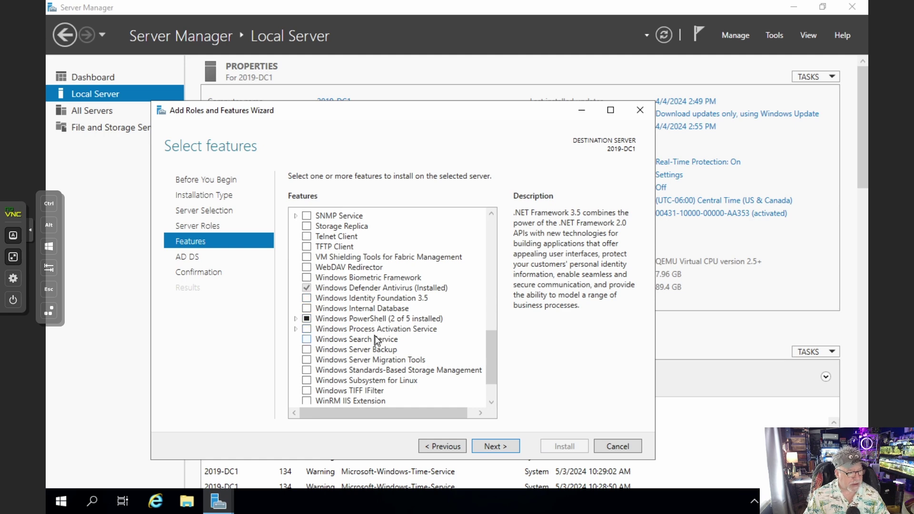
scroll(376, 339, down, 1)
scroll(376, 340, up, 1)
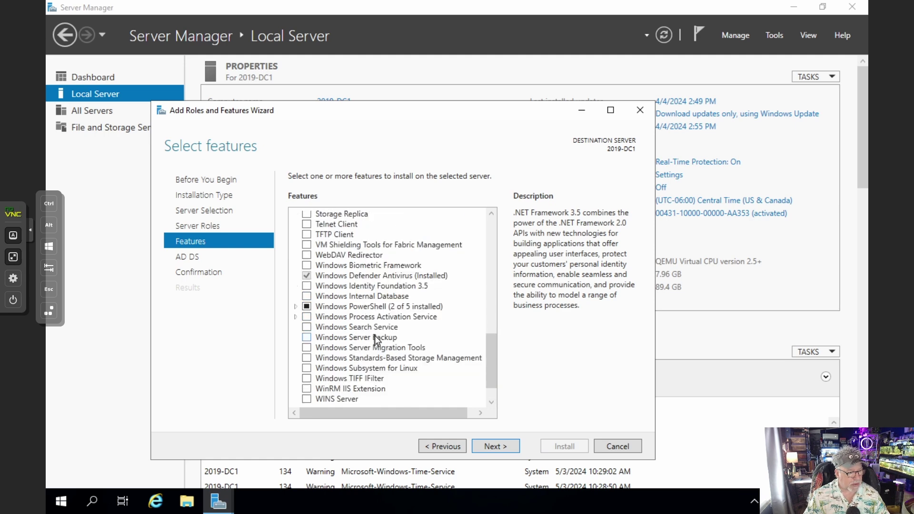
scroll(376, 339, up, 15)
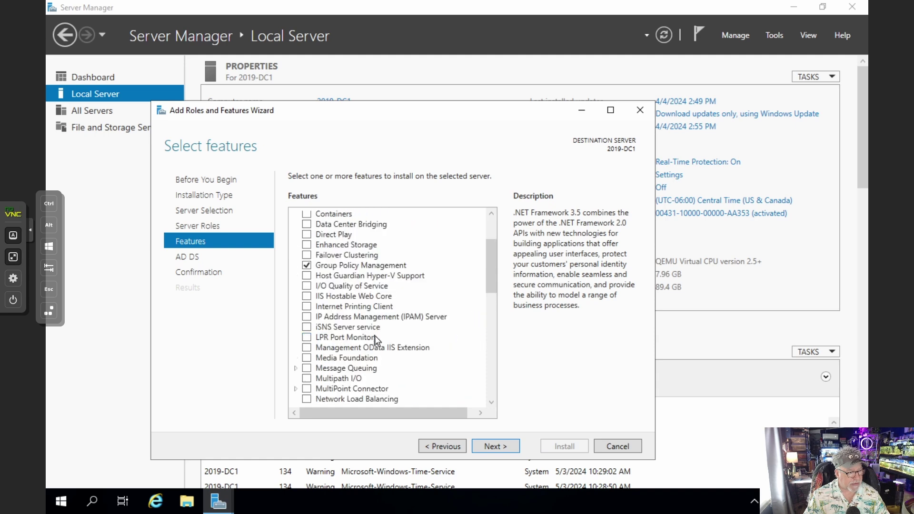
click(510, 444)
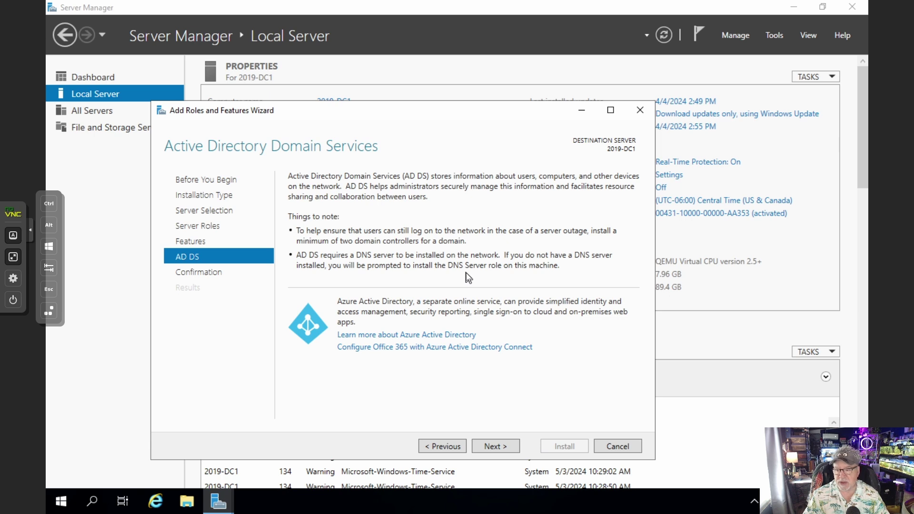
click(508, 444)
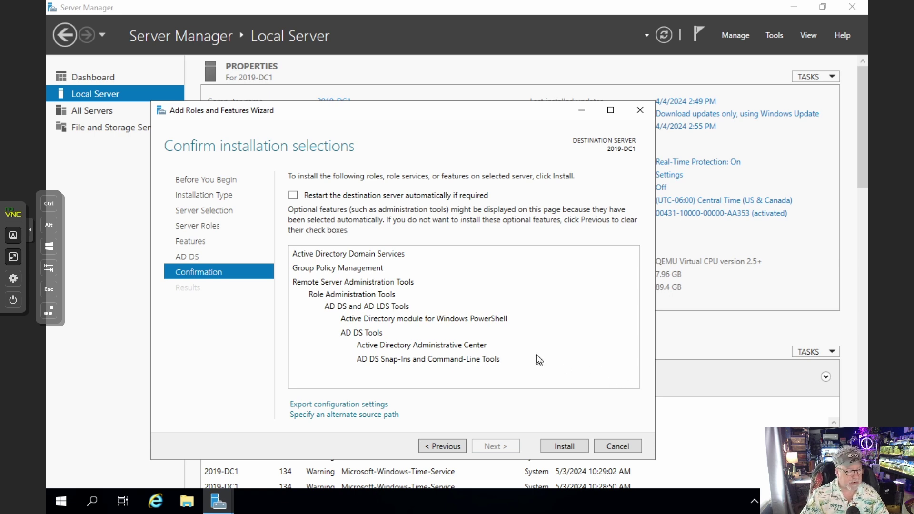
Install AD DS with Group Policy Management and tools, then check the post-deployment notification
click(560, 449)
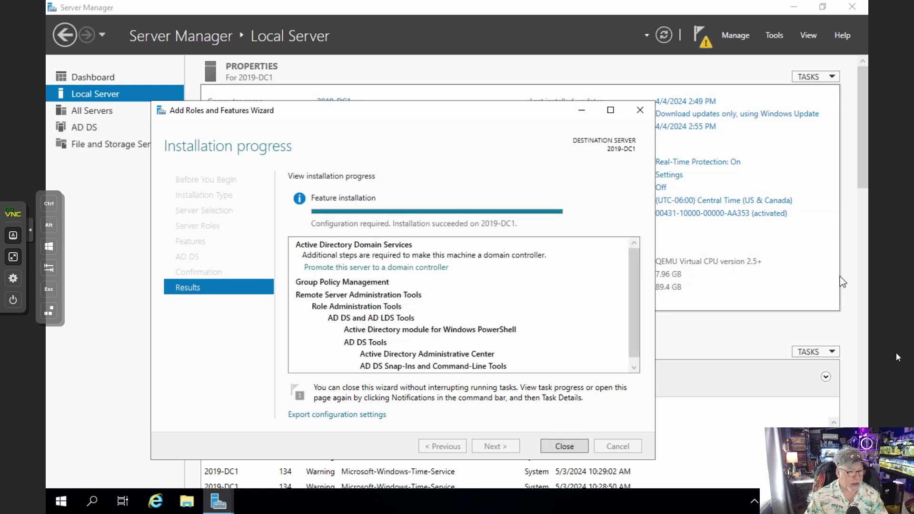
scroll(474, 303, down, 1)
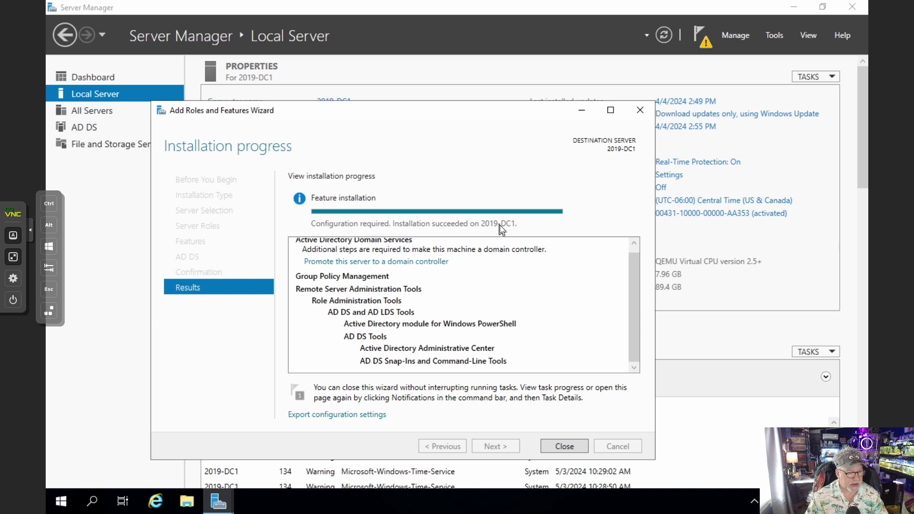
click(570, 446)
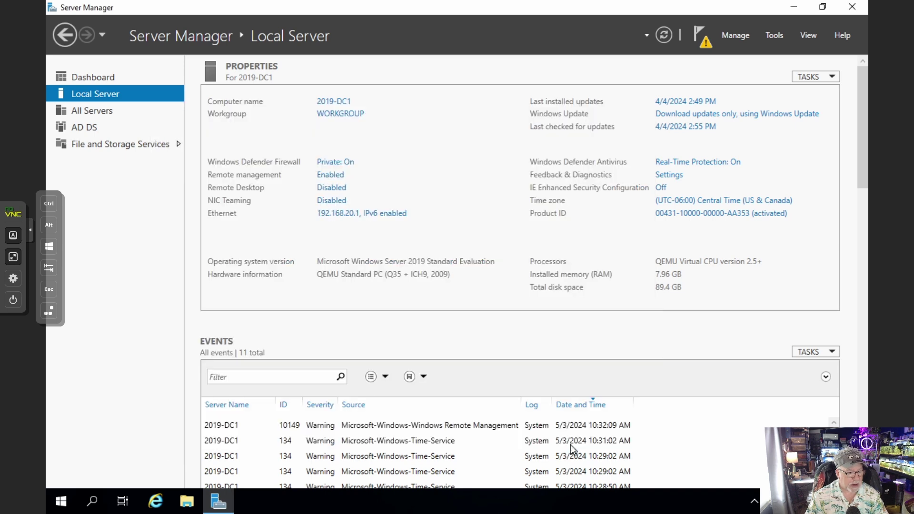
click(706, 42)
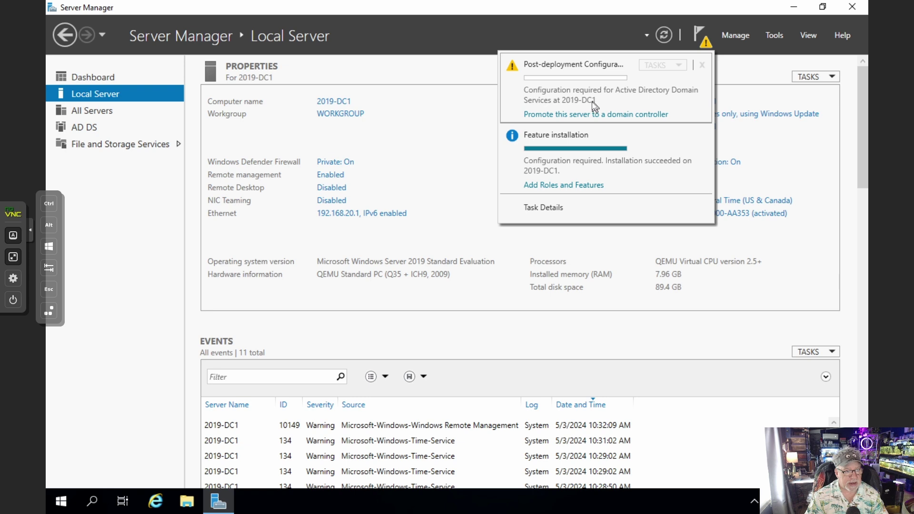
Choose Add a new forest with root domain labnet20.local in the promotion wizard
click(563, 115)
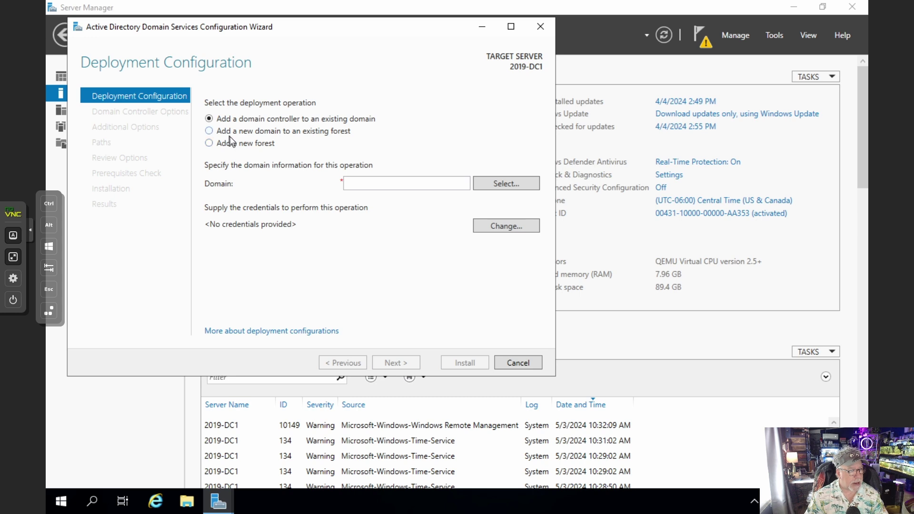
click(232, 147)
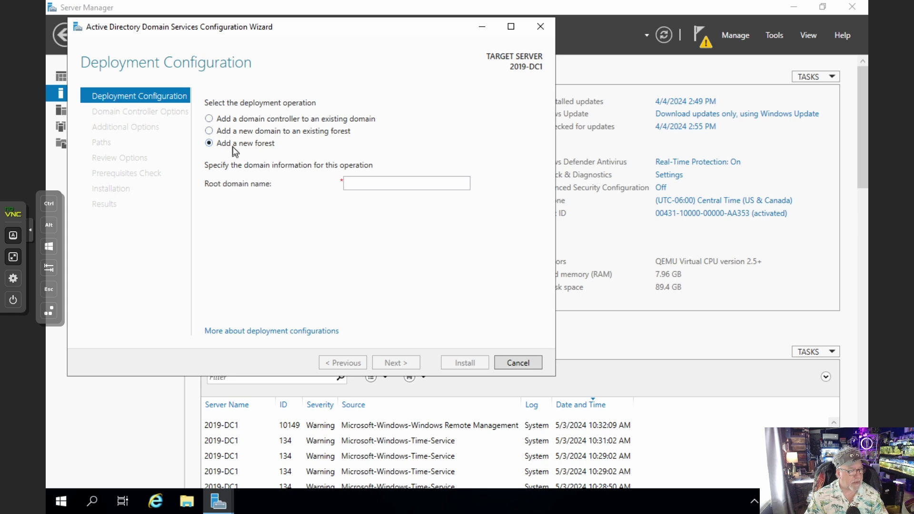
click(371, 184)
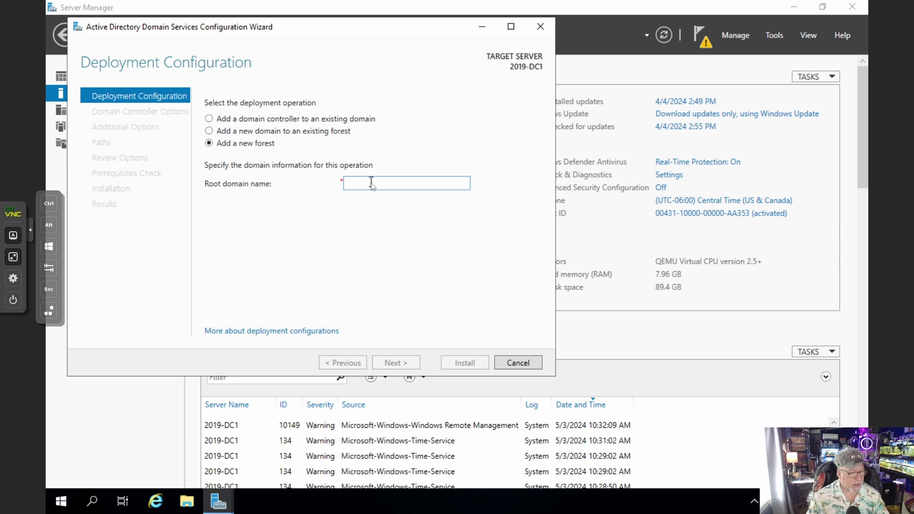
text(la)
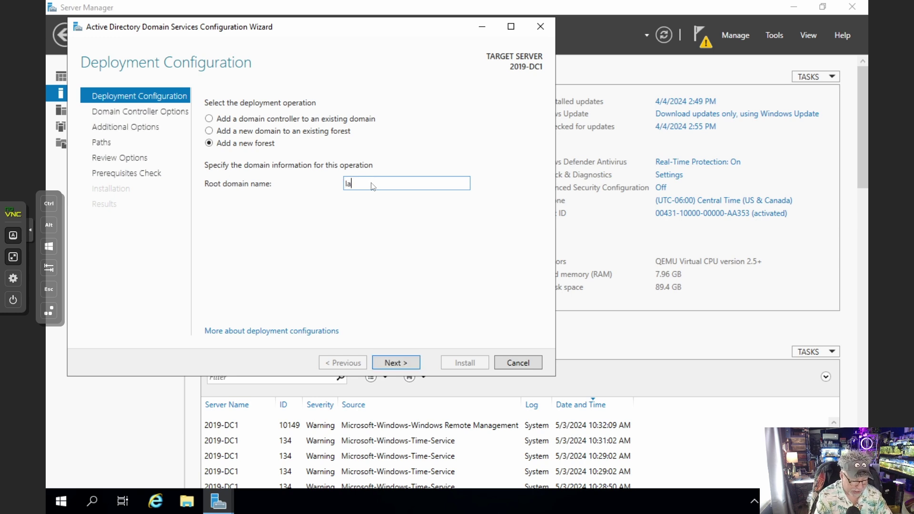
text(bnet20)
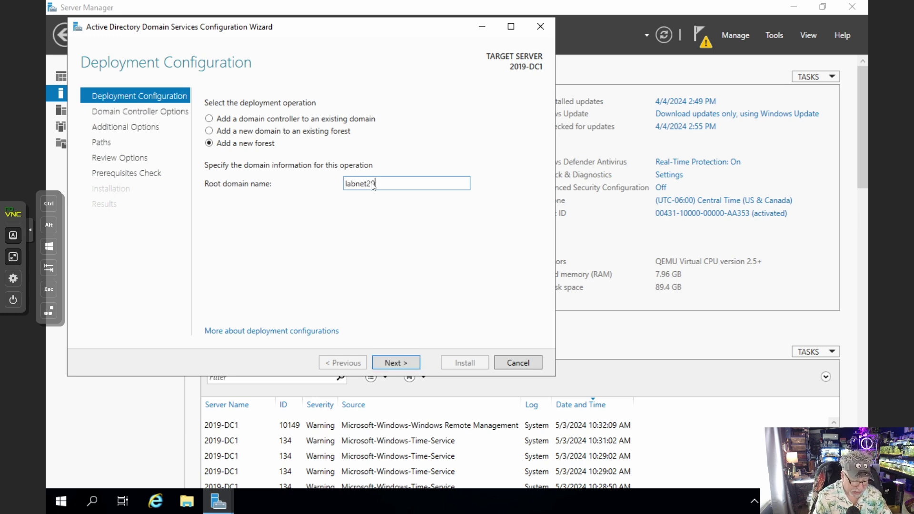
text(.local)
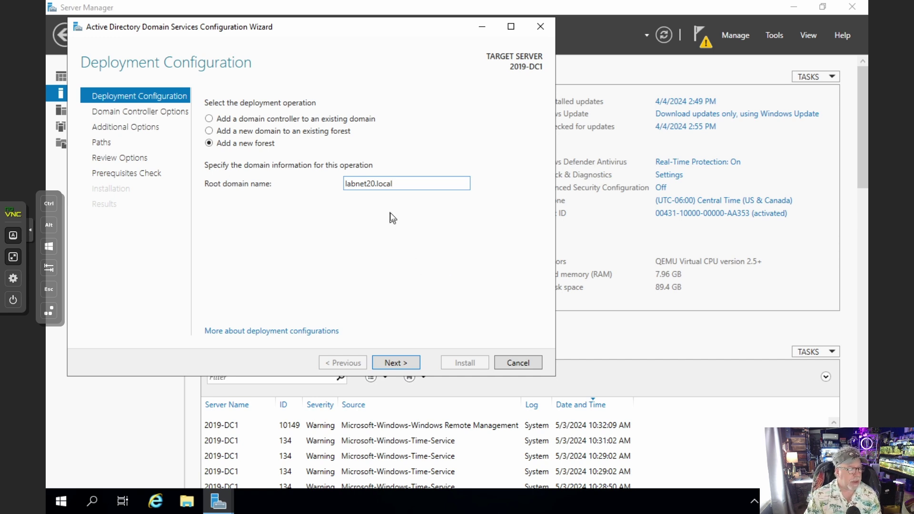
click(397, 366)
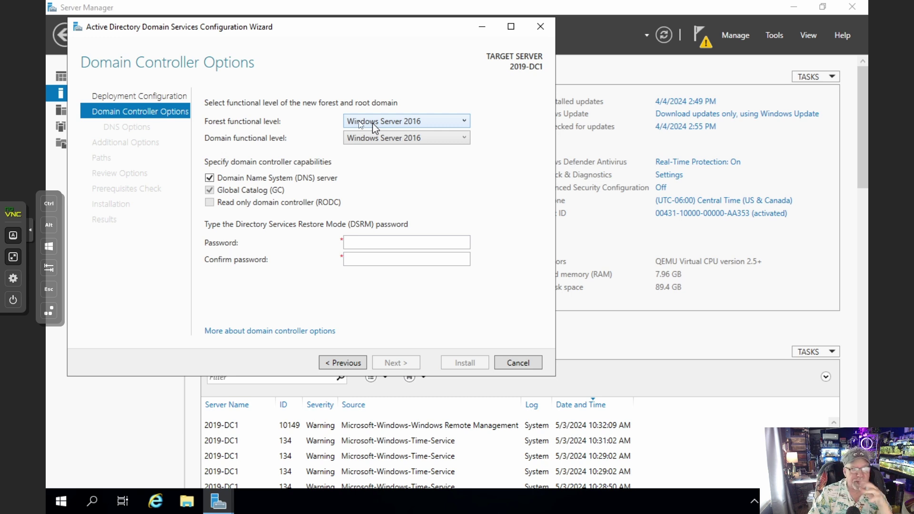
Keep Windows Server 2016 forest level, enter and confirm the DSRM password, and pass DNS options
click(466, 122)
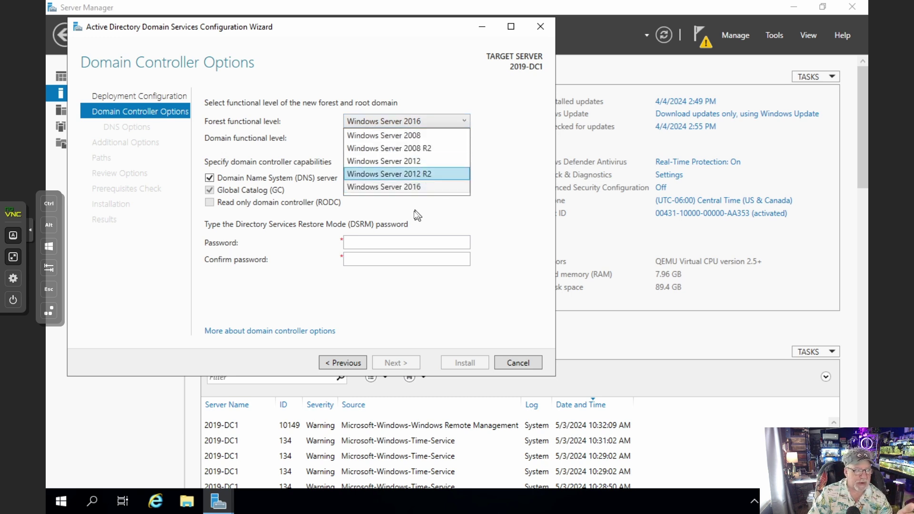
click(528, 139)
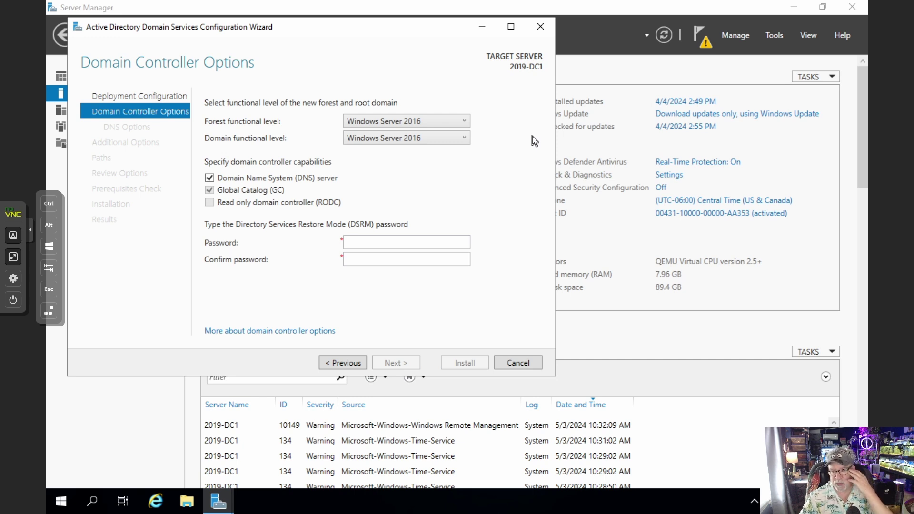
click(393, 244)
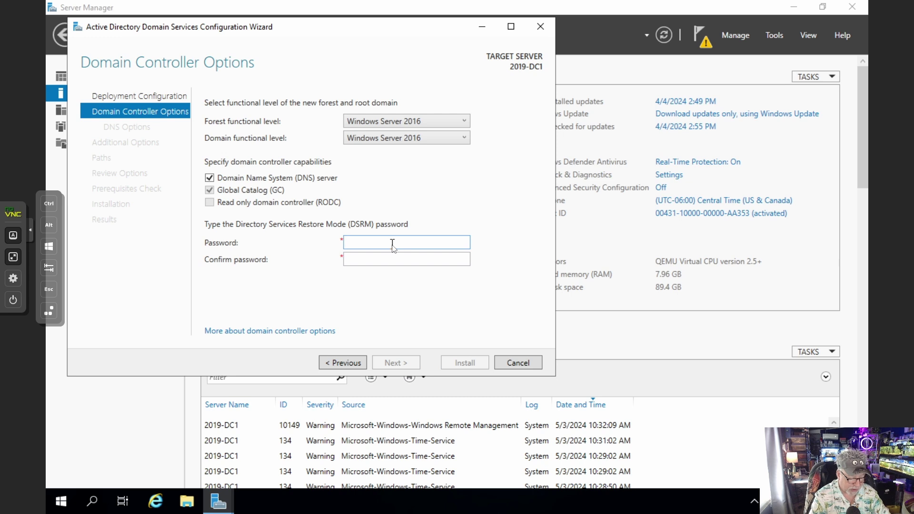
text(••••••)
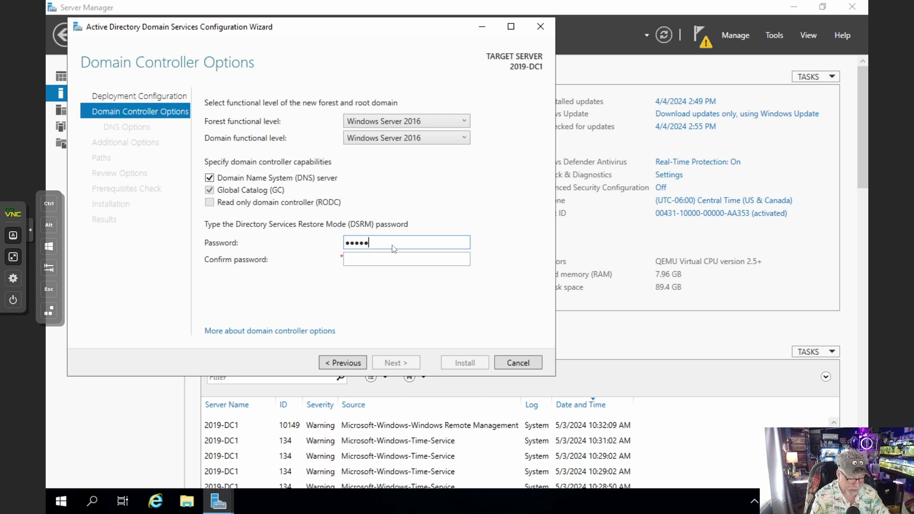
text(••••••)
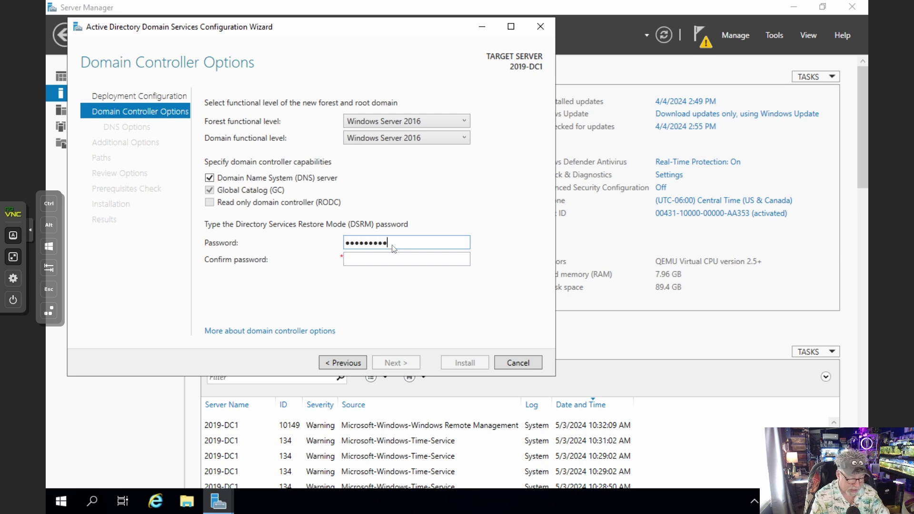
text(•)
key(Tab)
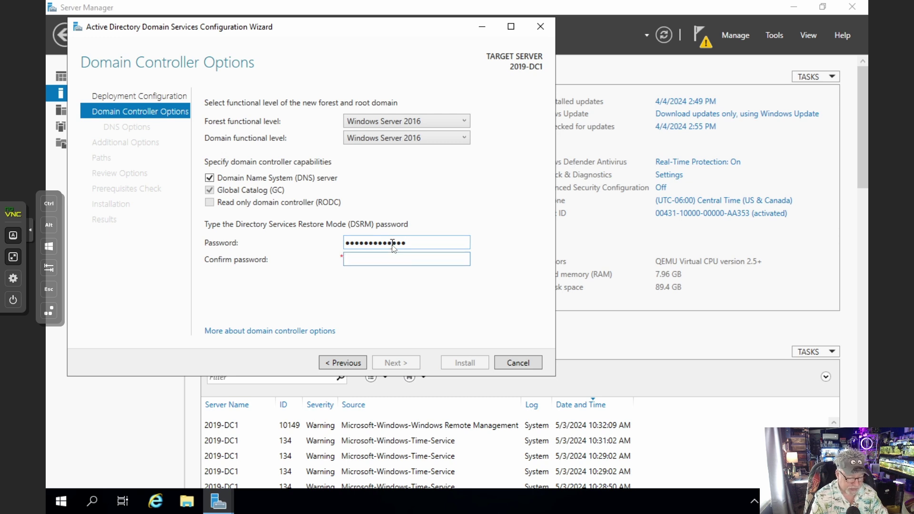
text(••••)
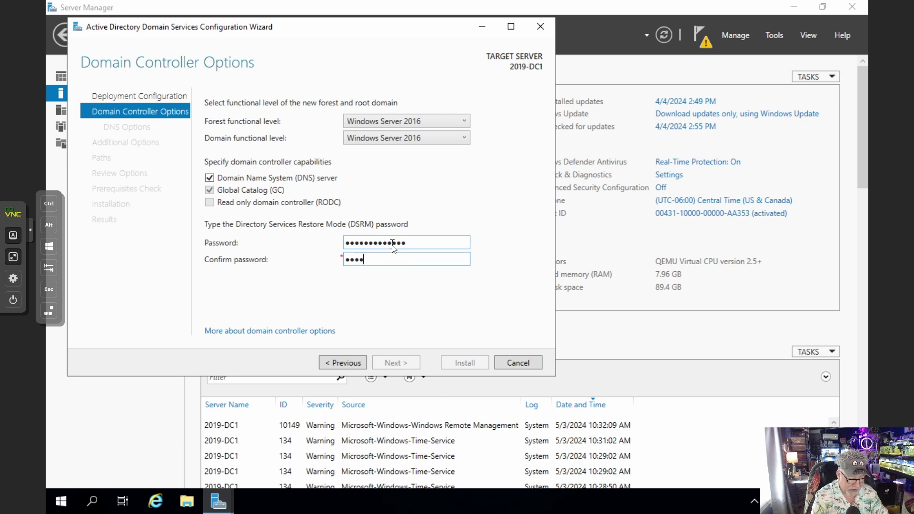
text(••••)
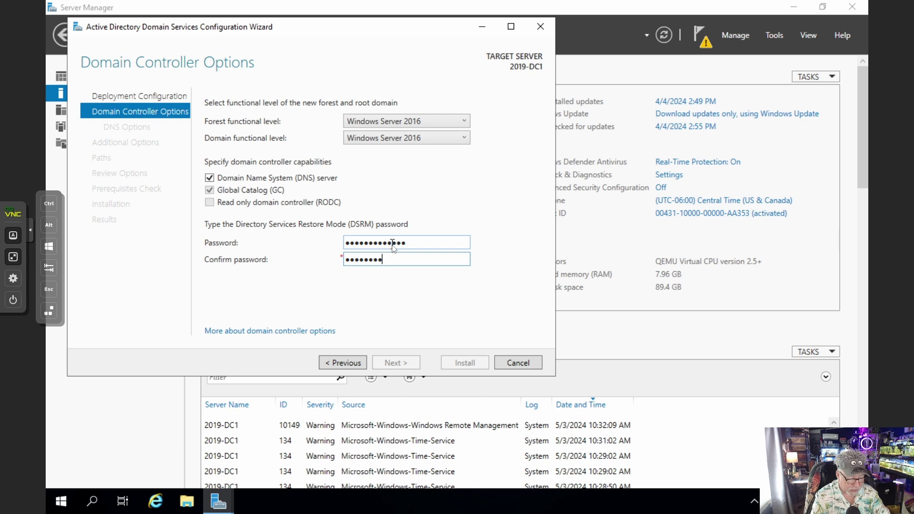
text(•••••)
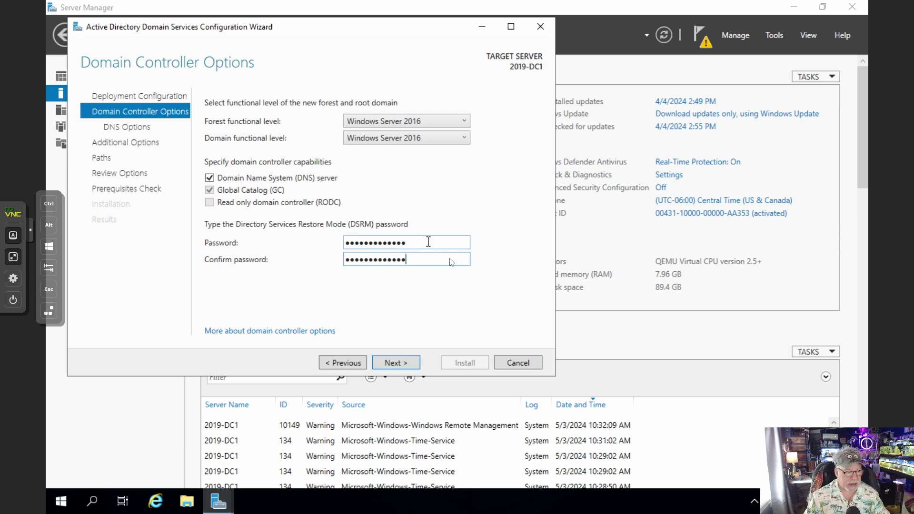
click(400, 362)
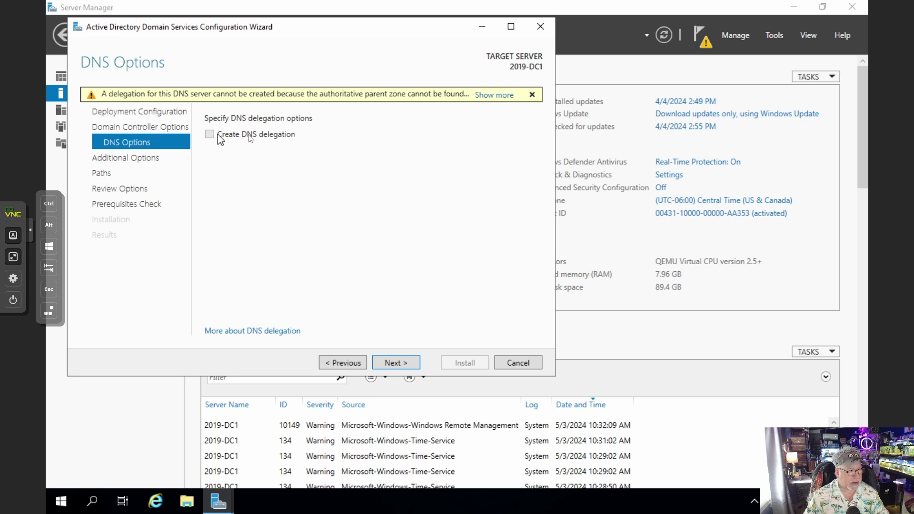
click(405, 363)
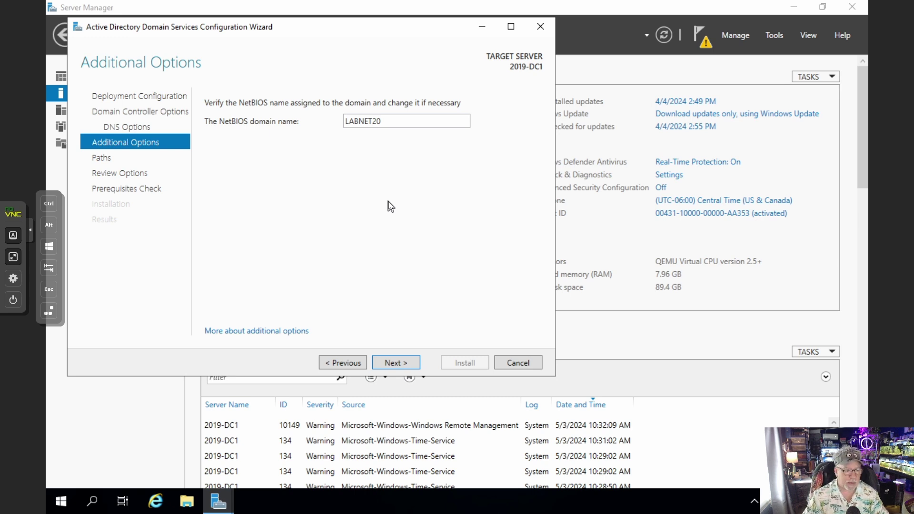
Accept NetBIOS name LABNET20 and the default NTDS and SYSVOL folder paths
click(407, 364)
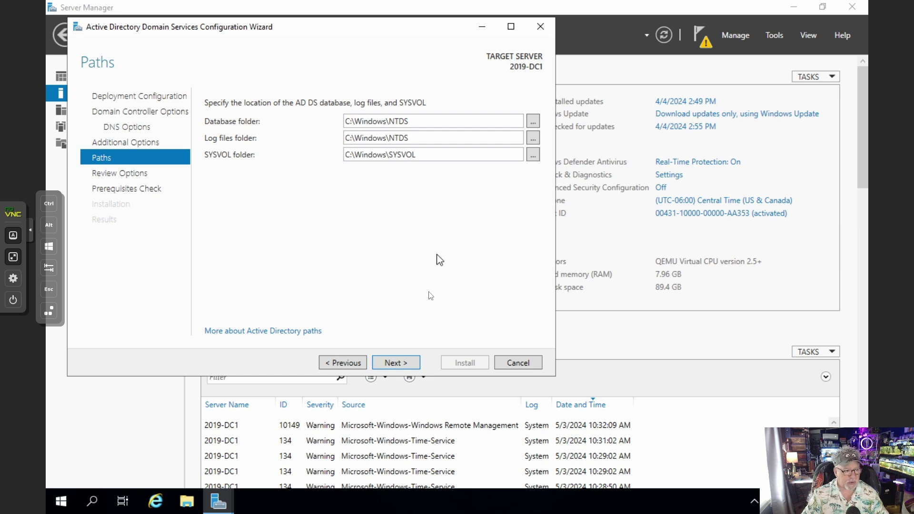
click(408, 366)
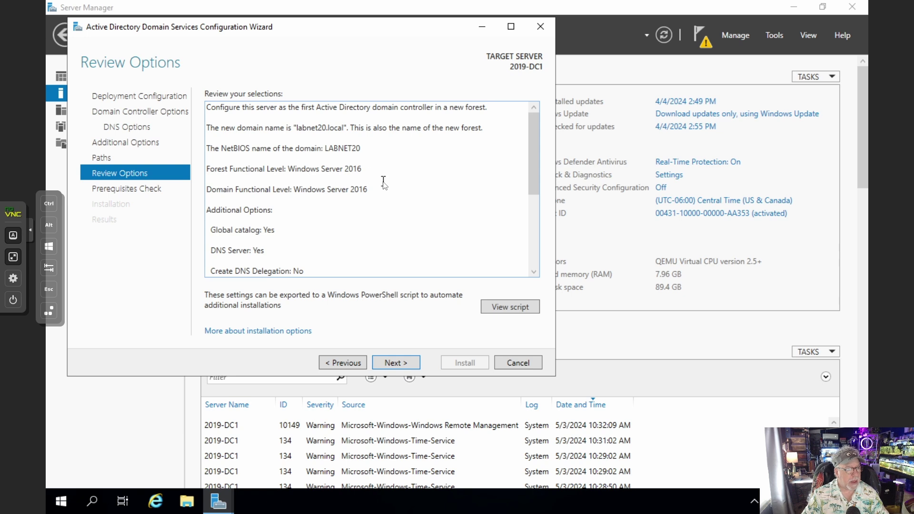
Review the summary and generated PowerShell deployment script, then run the prerequisites check
scroll(383, 183, down, 3)
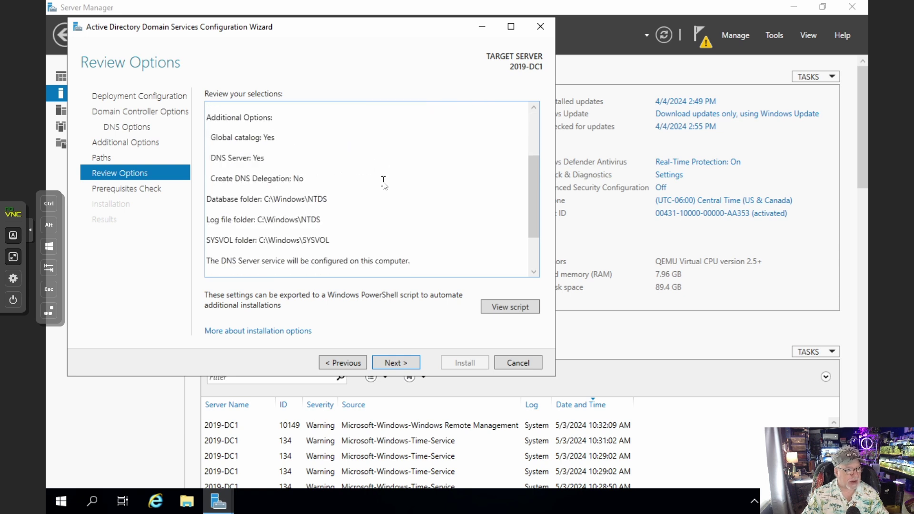
scroll(384, 184, up, 3)
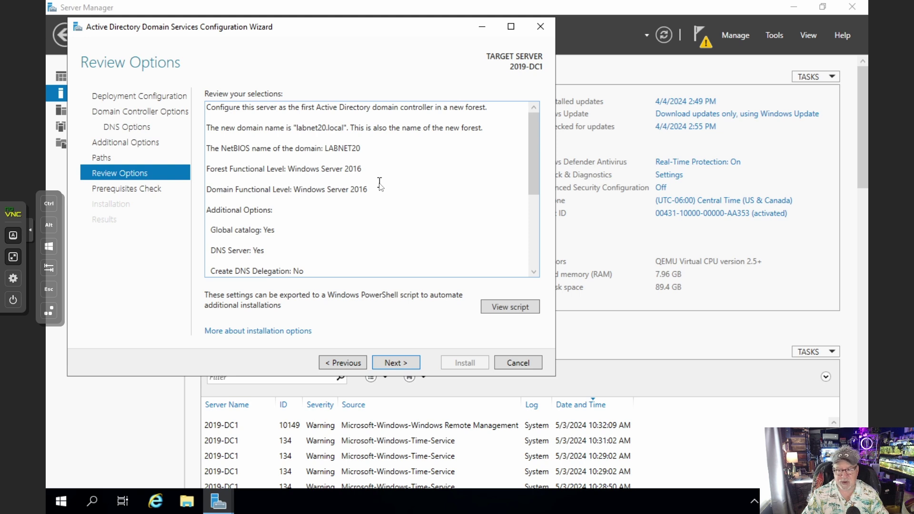
click(502, 308)
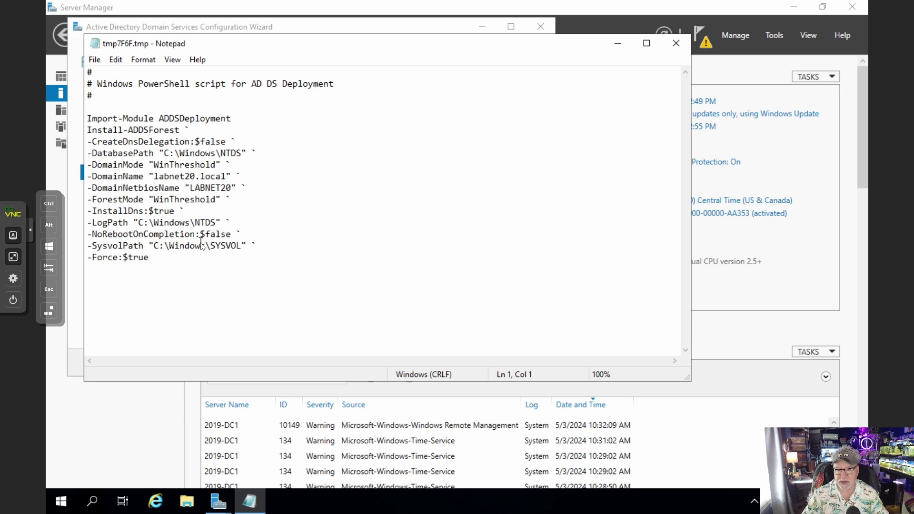
key(alt+F4)
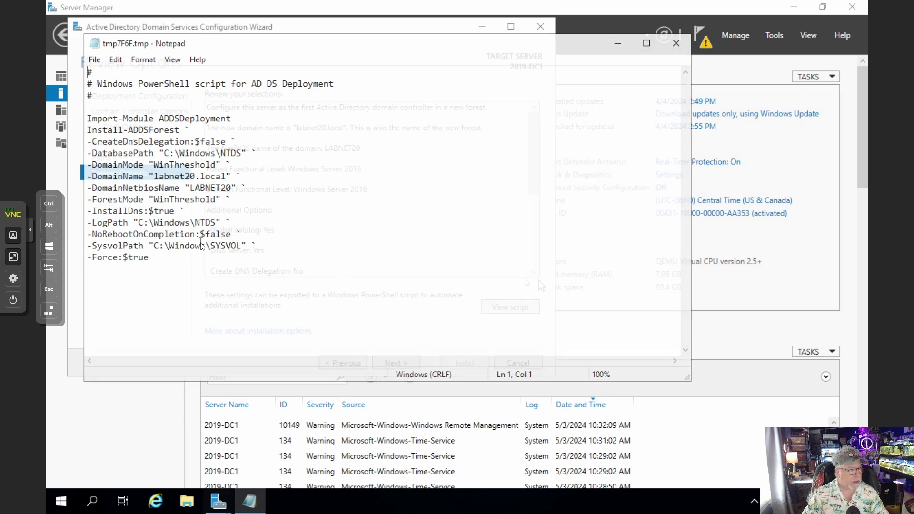
click(401, 365)
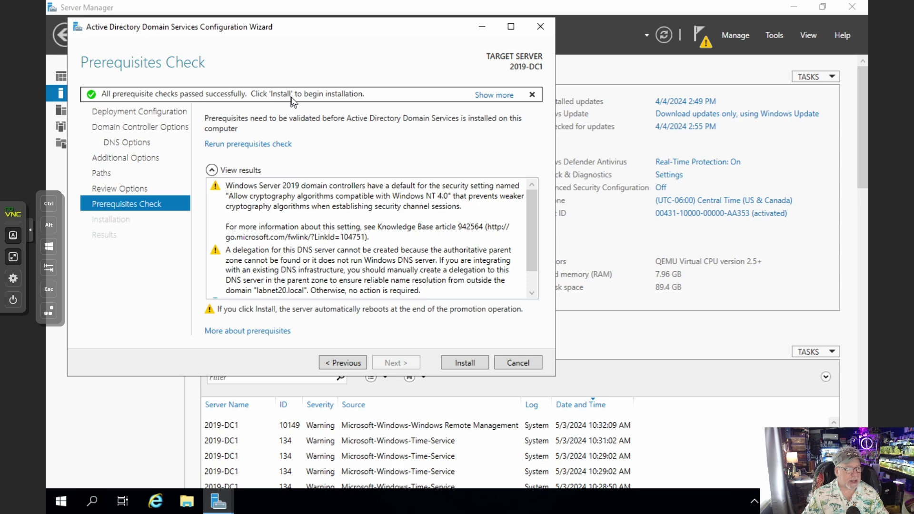
Install the AD DS promotion and let 2019-DC1 reboot to the lock screen
click(464, 362)
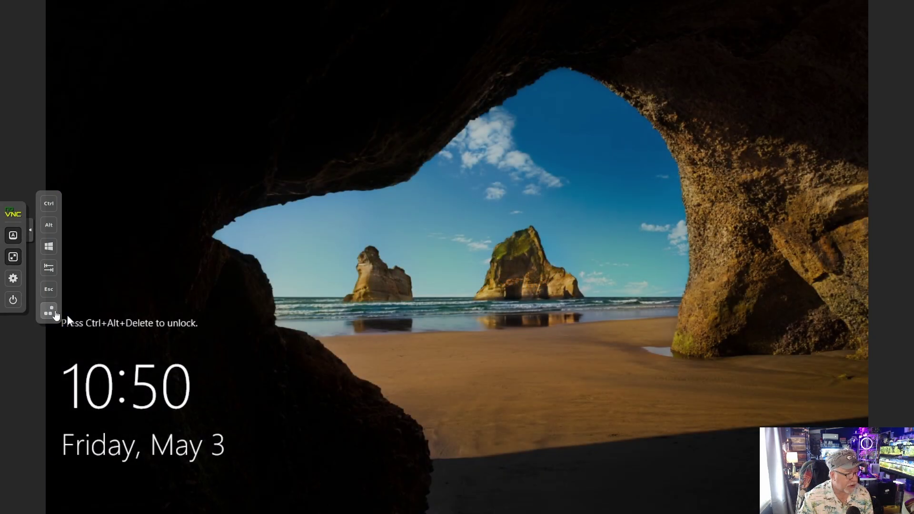
Unlock the server with Ctrl+Alt+Del and sign in with the LABNET20 administrator password
click(49, 311)
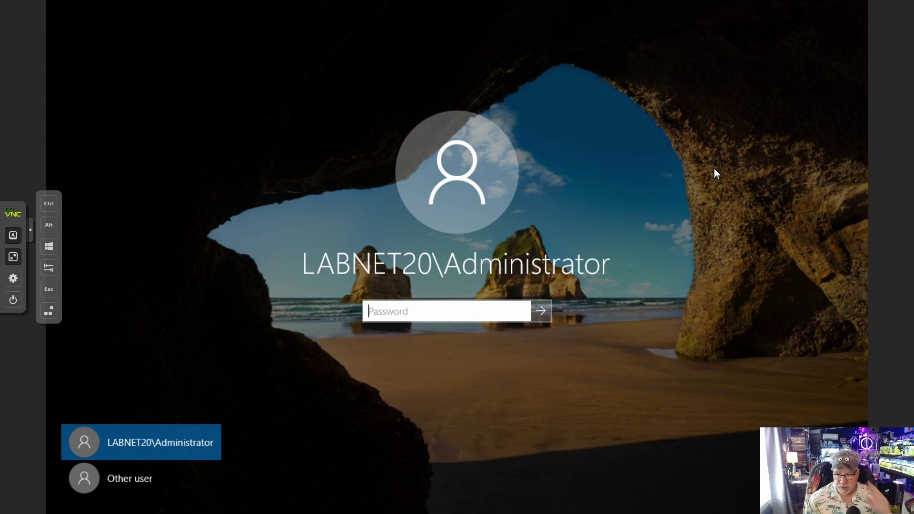
text(*****)
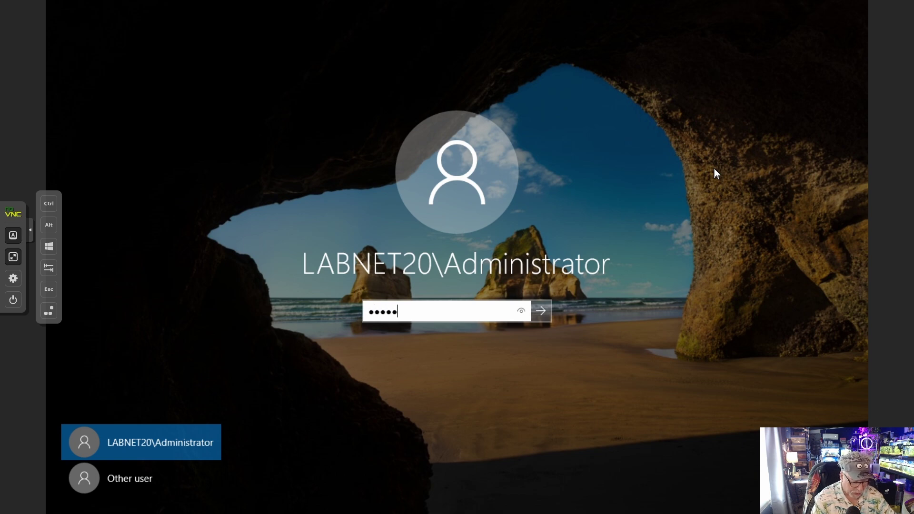
text(********)
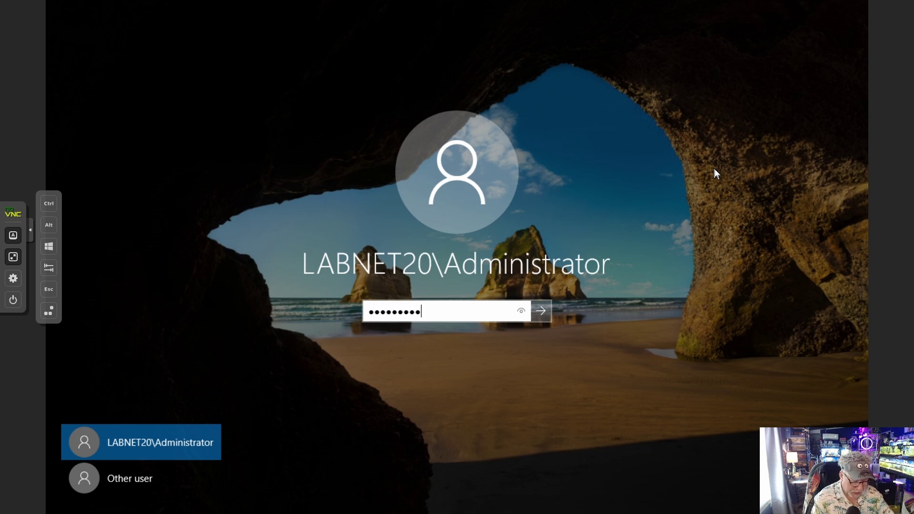
key(Return)
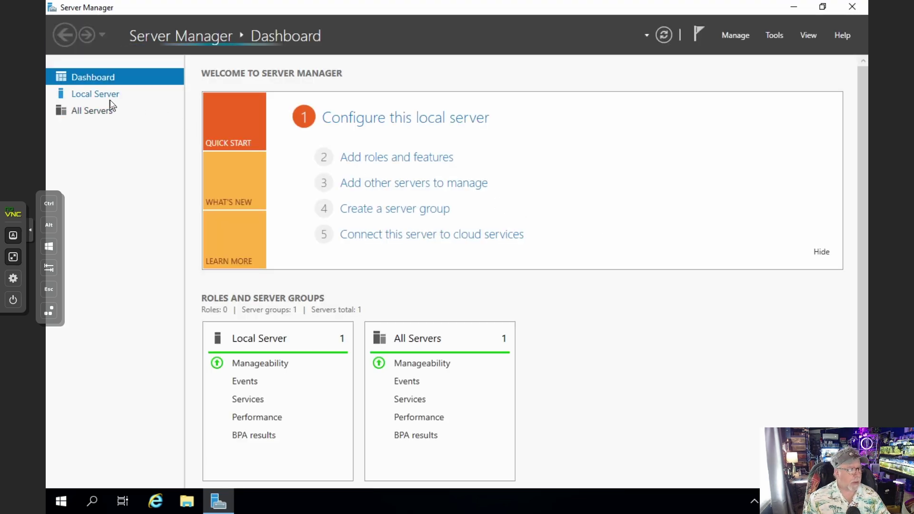
Check the Ethernet adapter's IPv4 settings (192.168.20.1, DNS 127.0.0.1), then close all dialogs
click(109, 99)
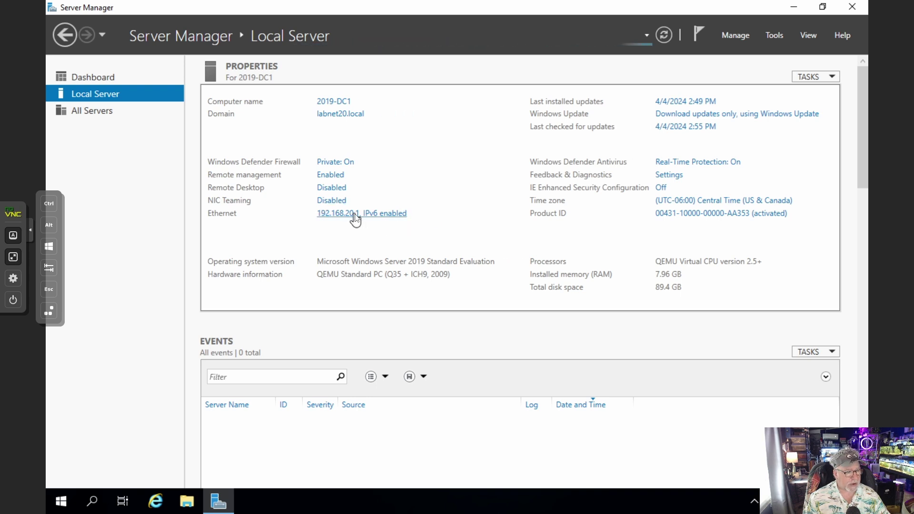
click(355, 215)
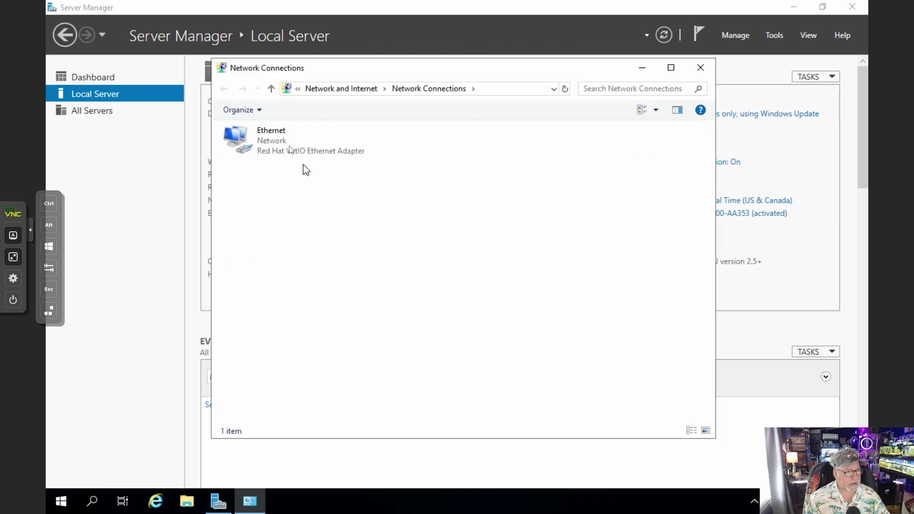
right_click(276, 145)
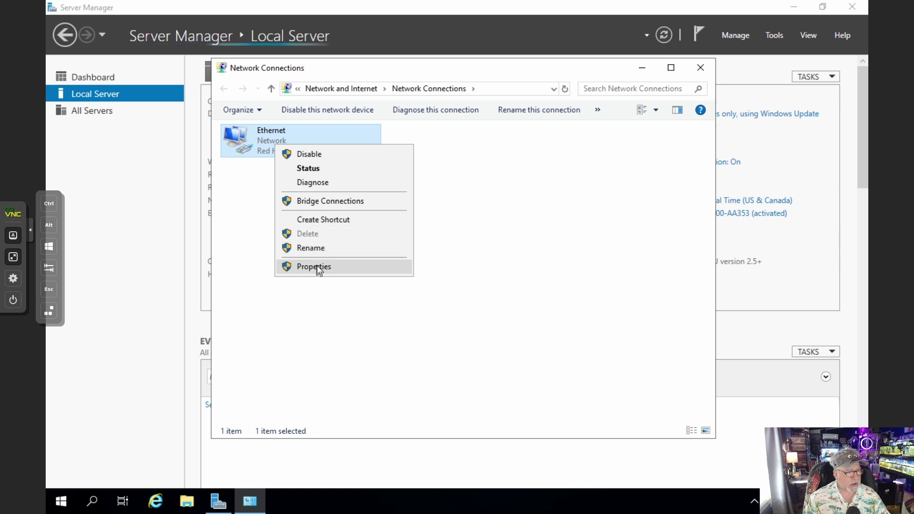
click(317, 266)
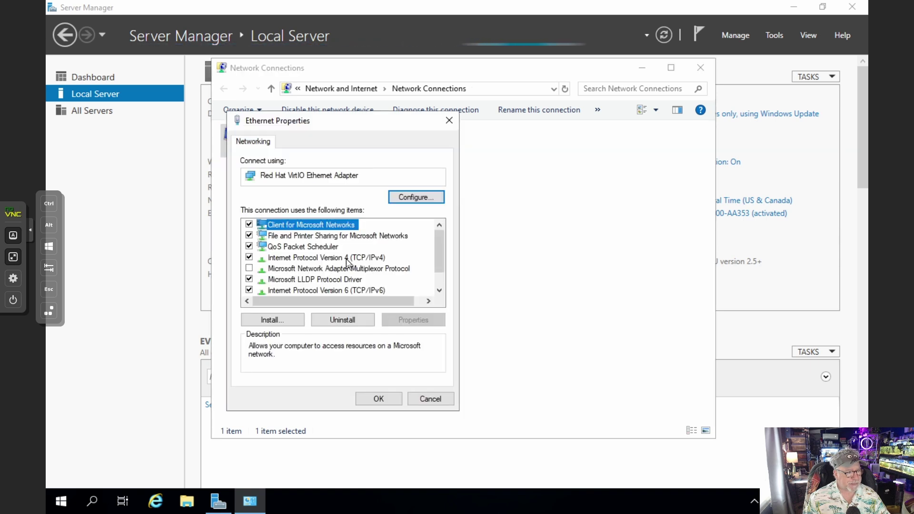
double_click(347, 260)
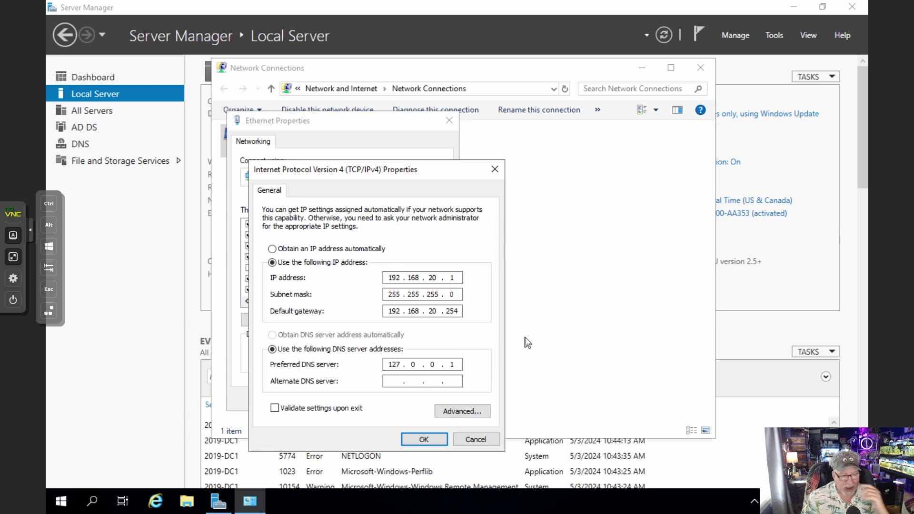
click(421, 438)
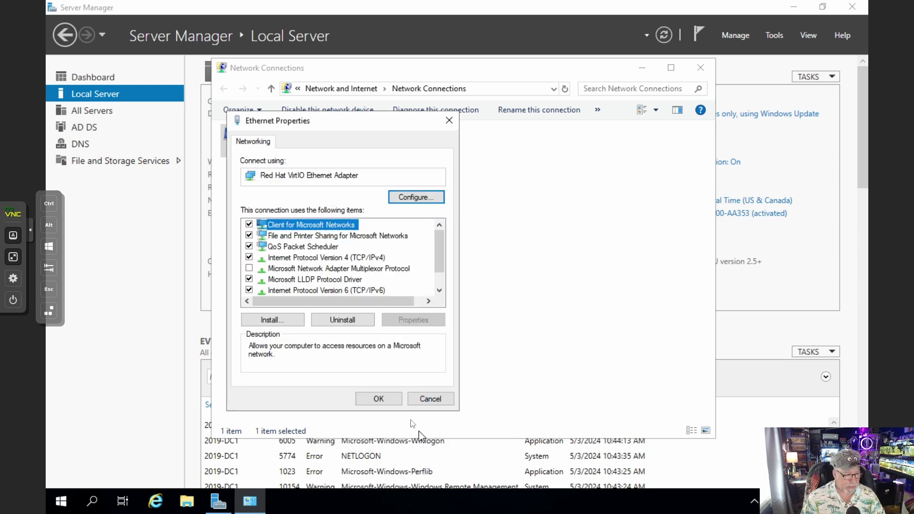
click(378, 398)
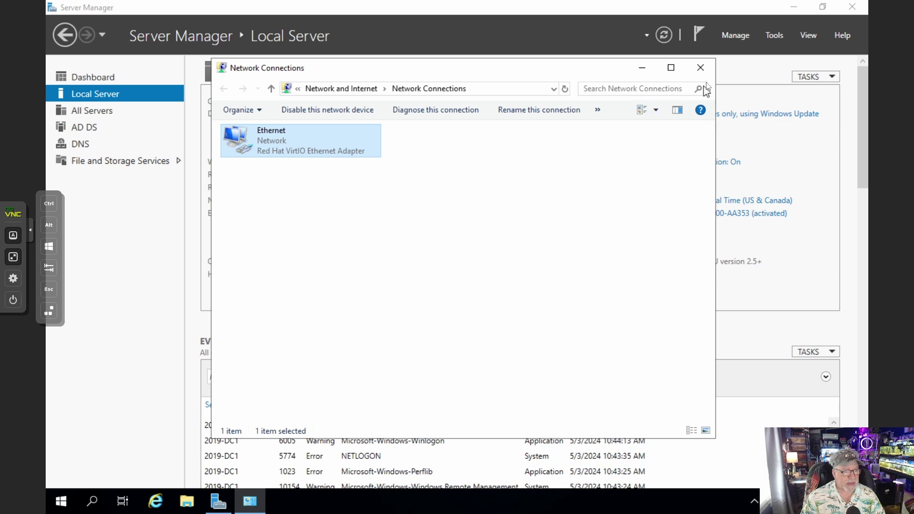
click(700, 67)
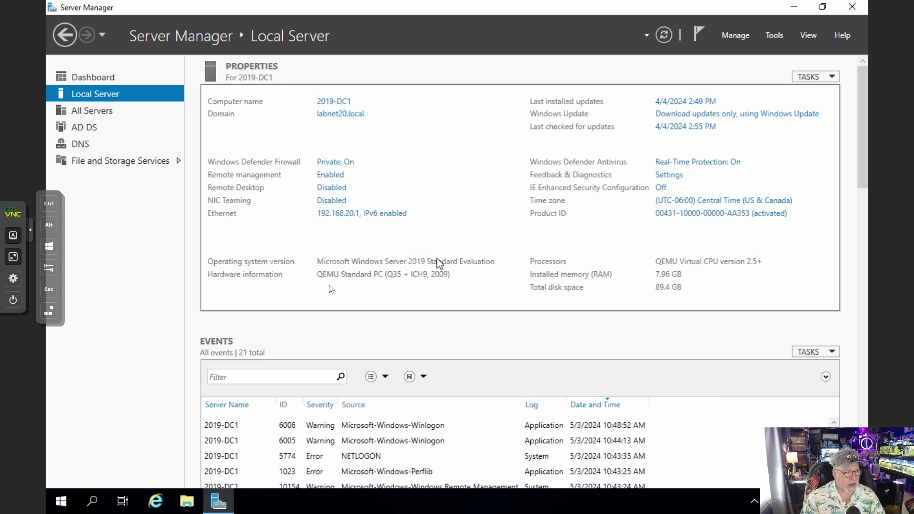
Run ping google.com in an administrator PowerShell, then minimize it and Server Manager
right_click(62, 503)
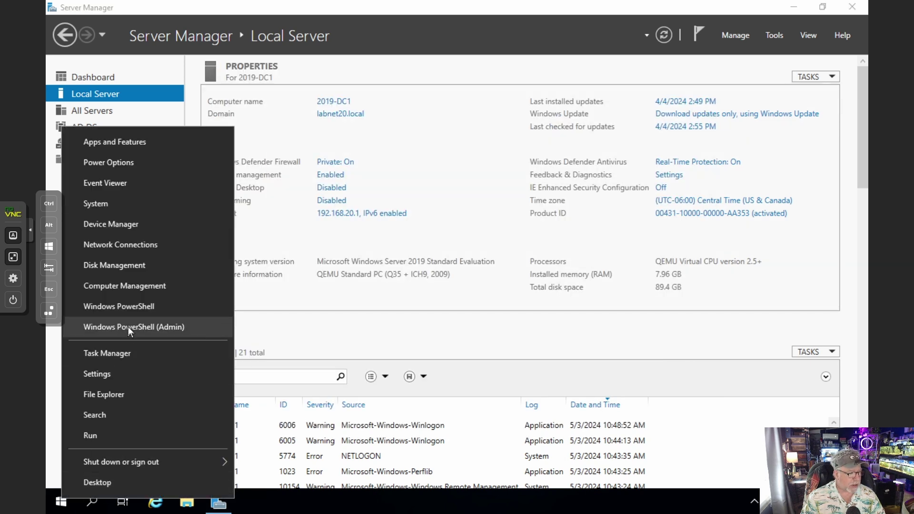
click(128, 327)
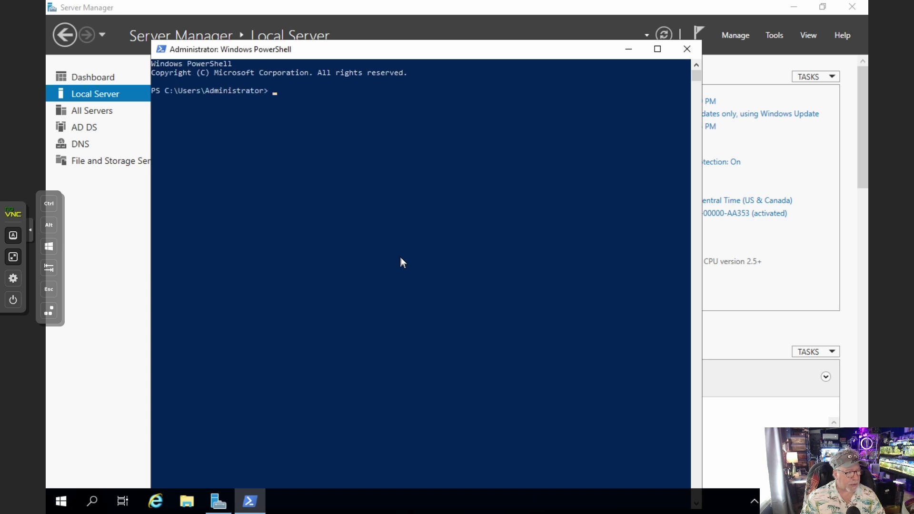
click(401, 258)
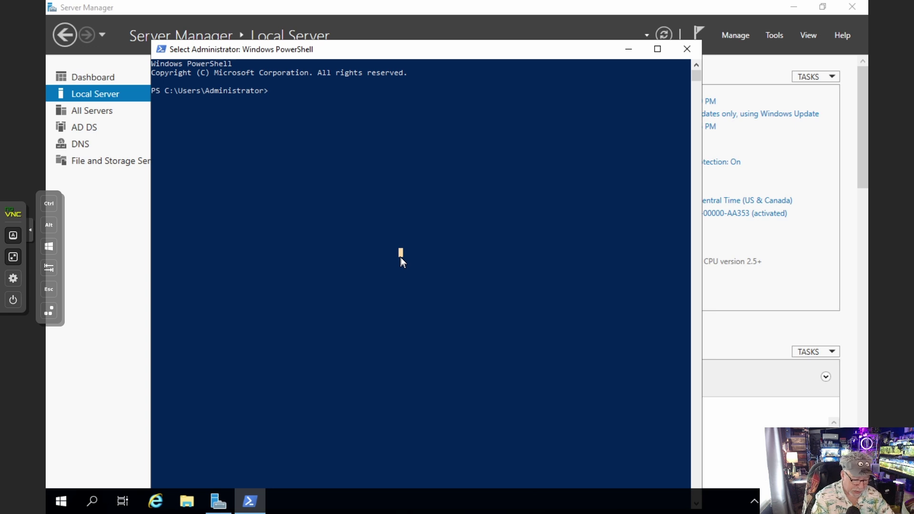
key(Escape)
text(ping goo)
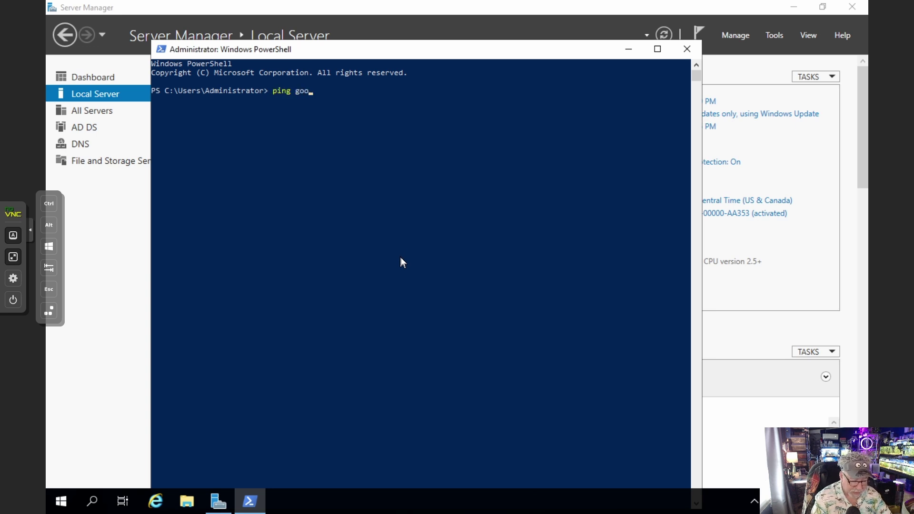
text(gle.com)
key(Return)
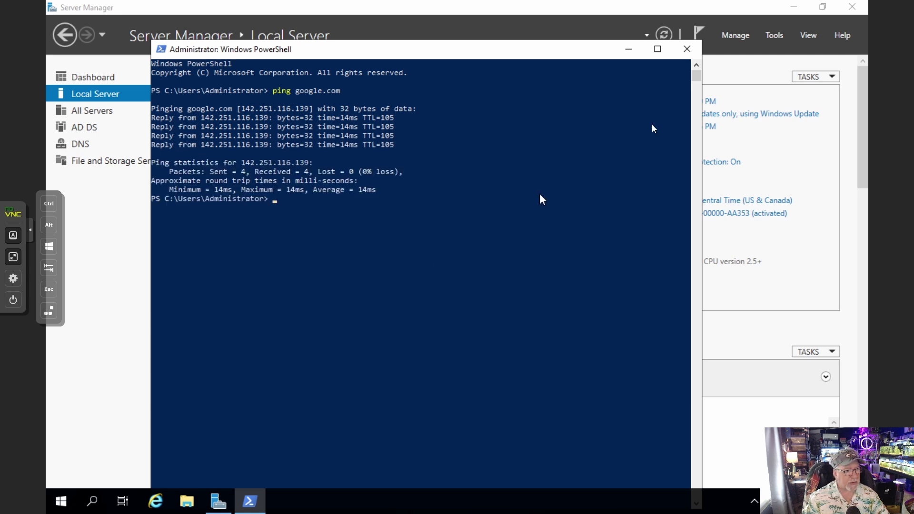
click(628, 49)
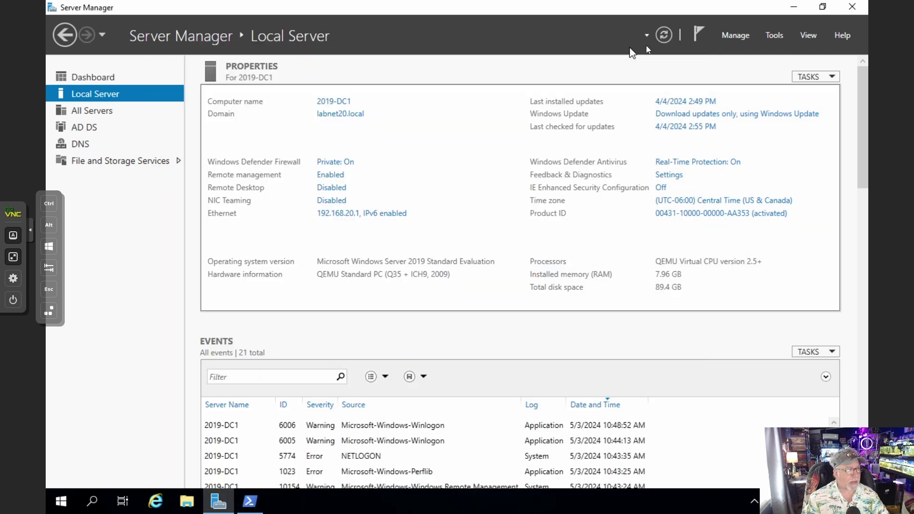
click(794, 8)
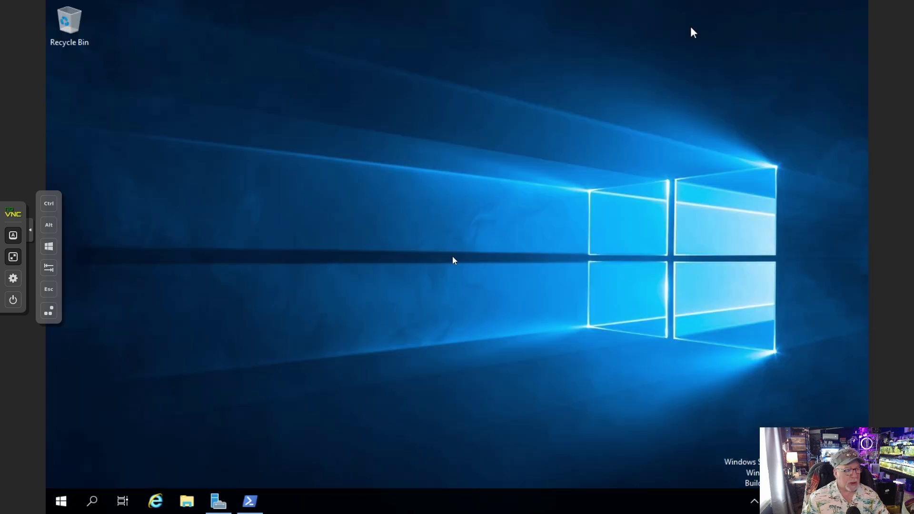
Pin DNS from Windows Administrative Tools to the taskbar
click(58, 503)
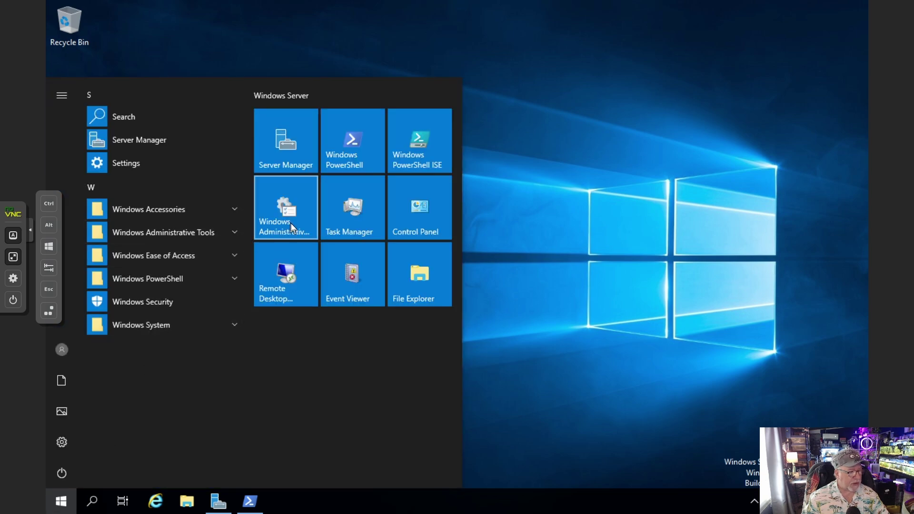
click(185, 238)
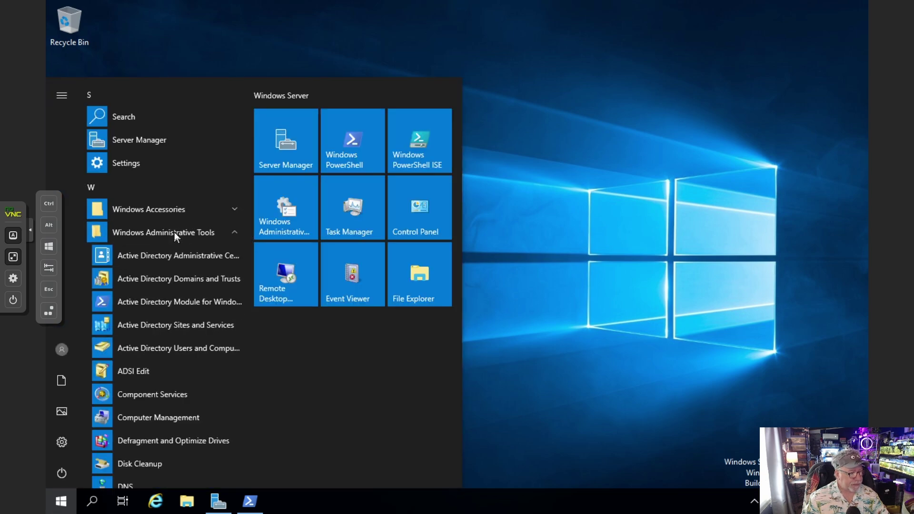
scroll(169, 375, down, 5)
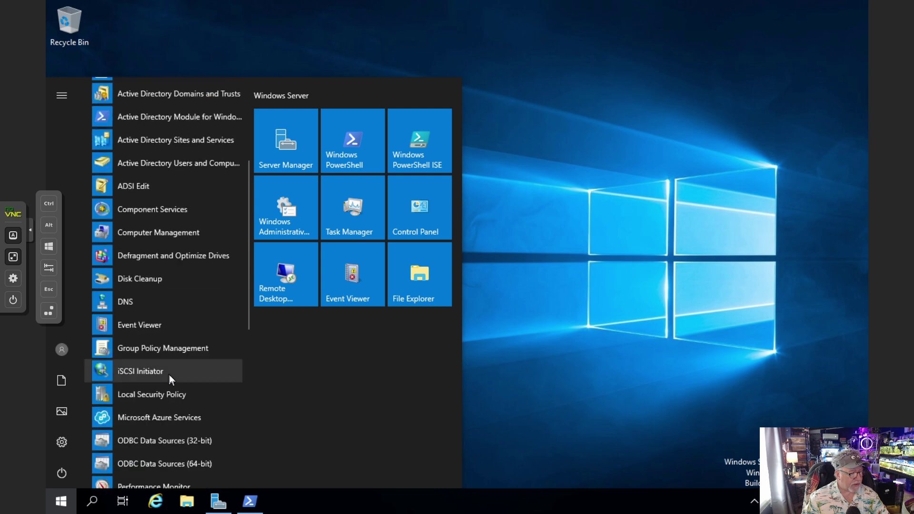
right_click(130, 304)
mouse_move(177, 341)
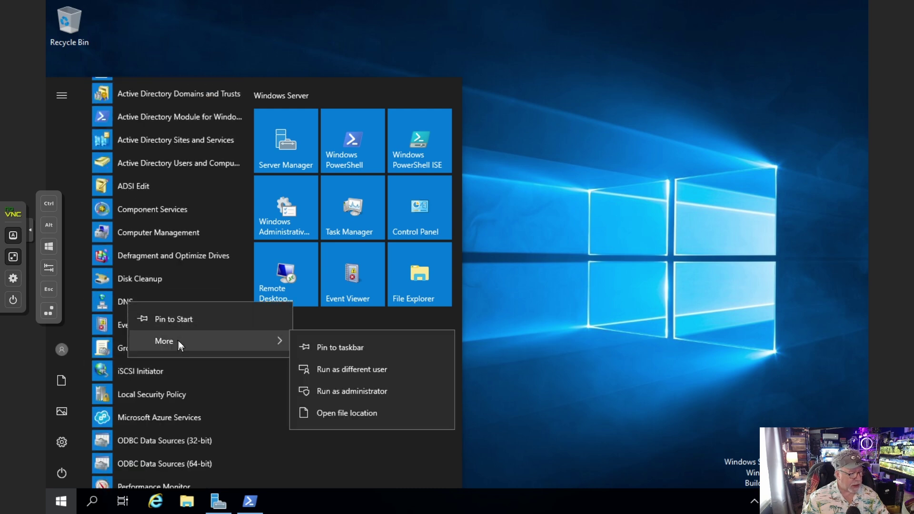
click(355, 352)
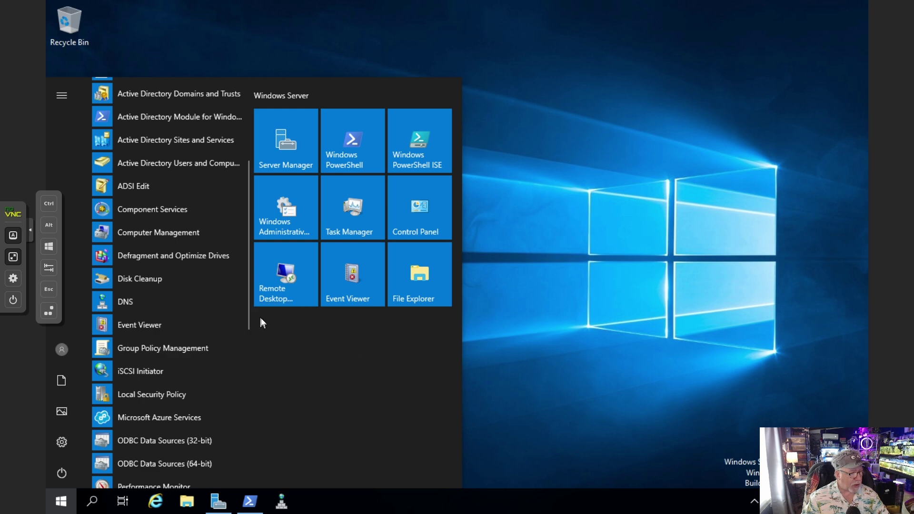
Pin Active Directory Users and Computers and Group Policy Management to the taskbar, then launch DNS
right_click(180, 164)
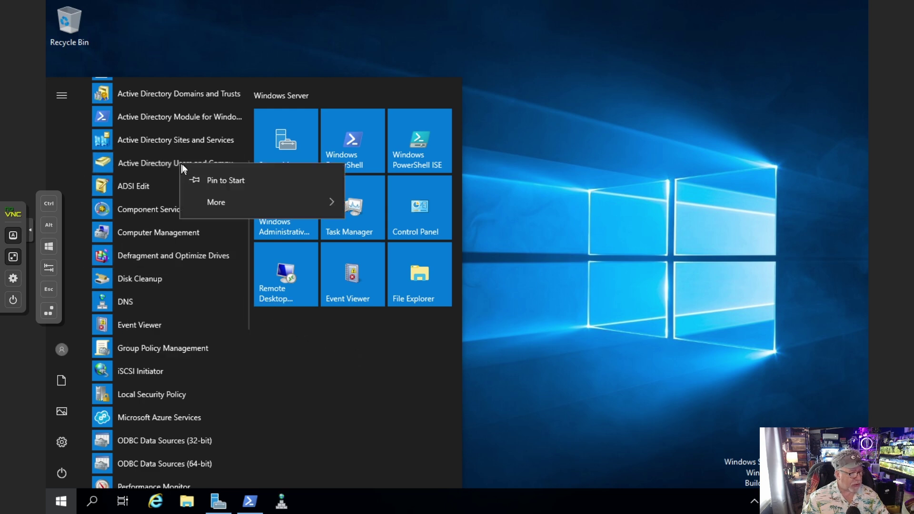
mouse_move(233, 207)
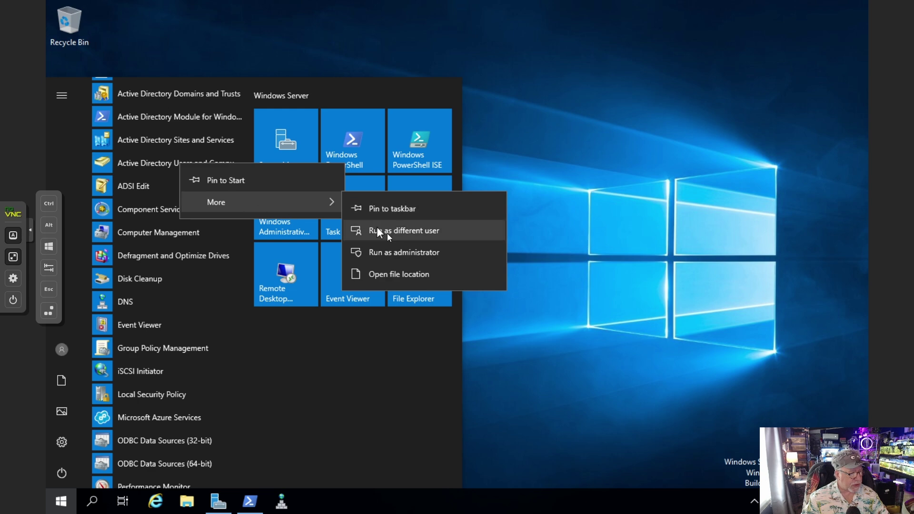
click(390, 205)
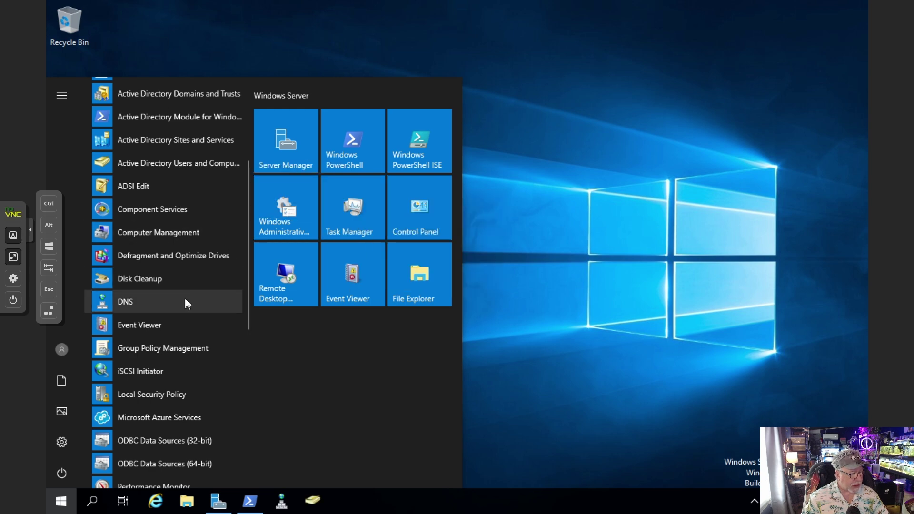
right_click(174, 348)
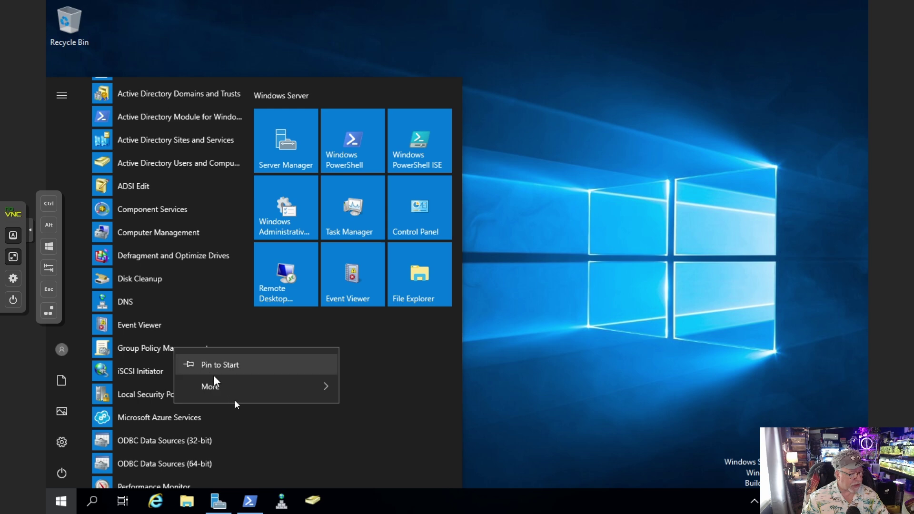
mouse_move(230, 391)
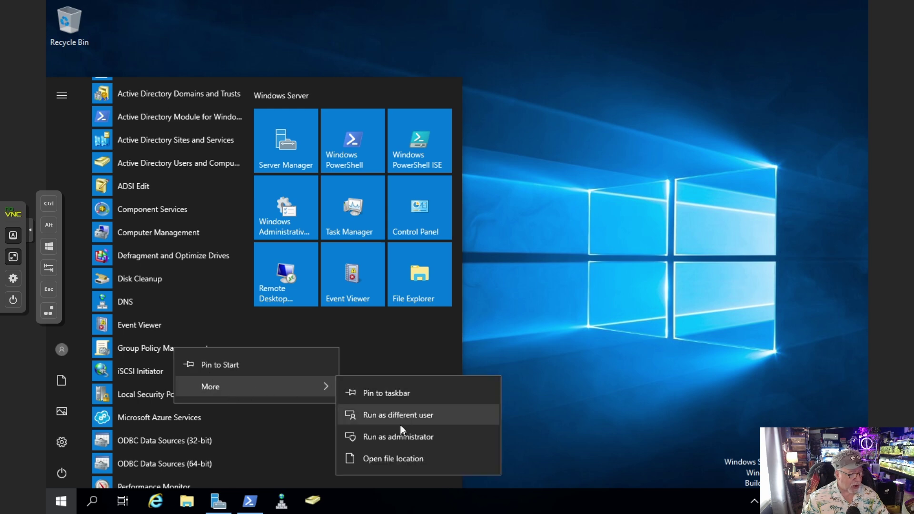
click(401, 395)
click(571, 284)
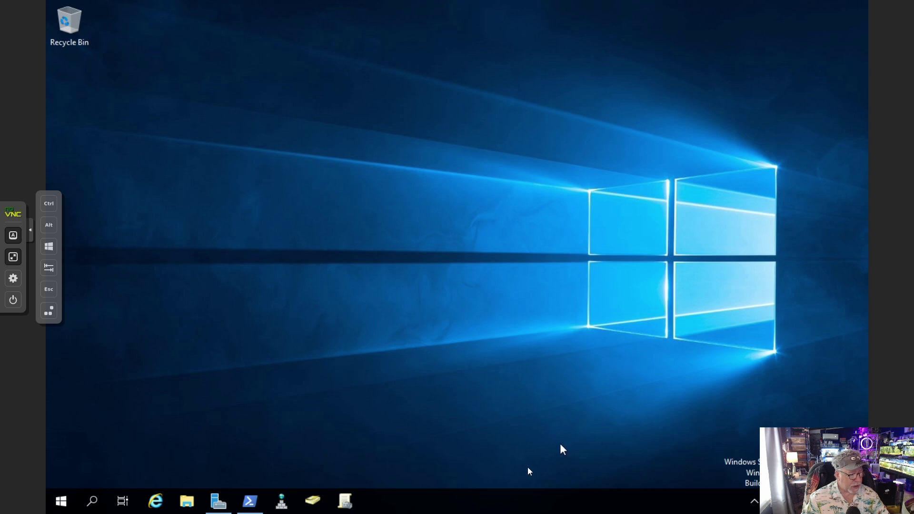
click(282, 502)
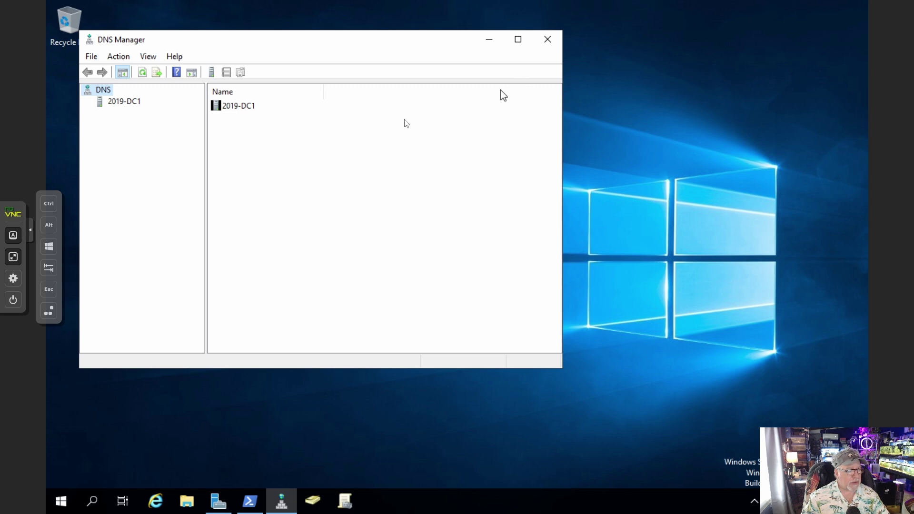
Expand 2019-DC1 and open its Forwarders properties, selecting the 192.168.20.254 forwarder
click(117, 103)
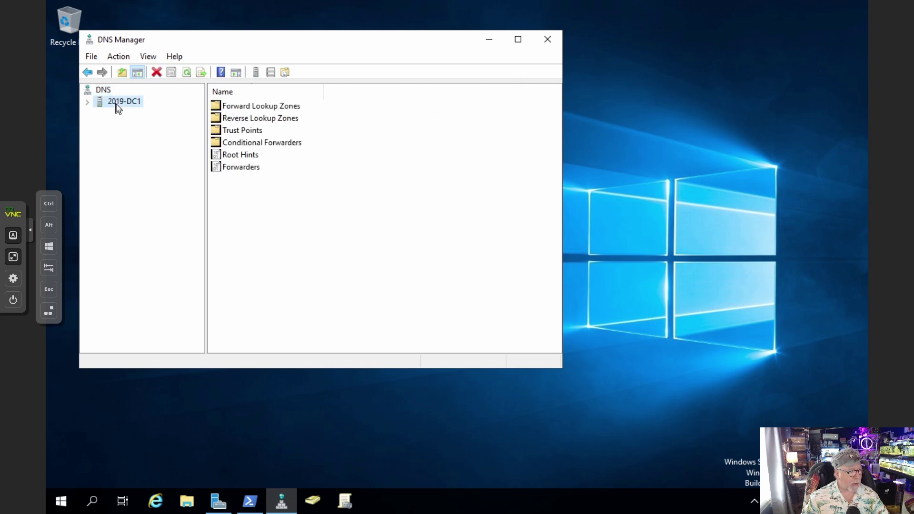
click(89, 103)
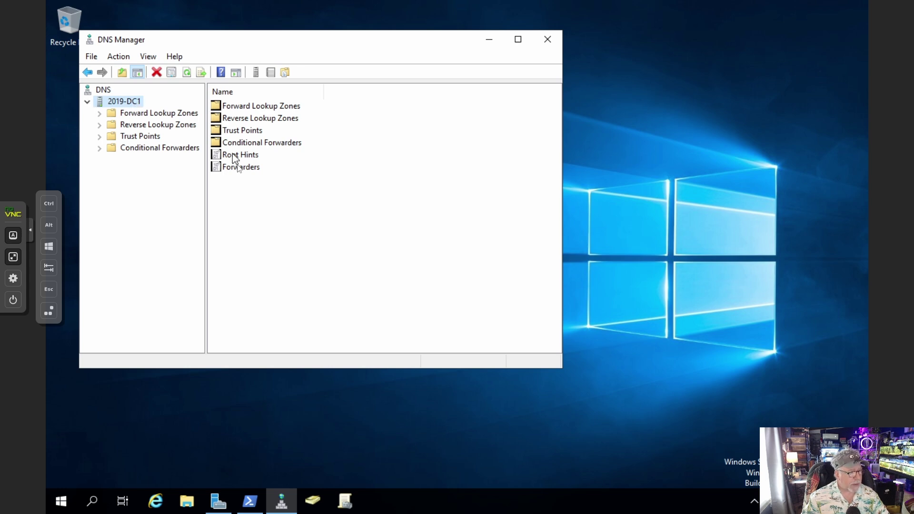
double_click(242, 167)
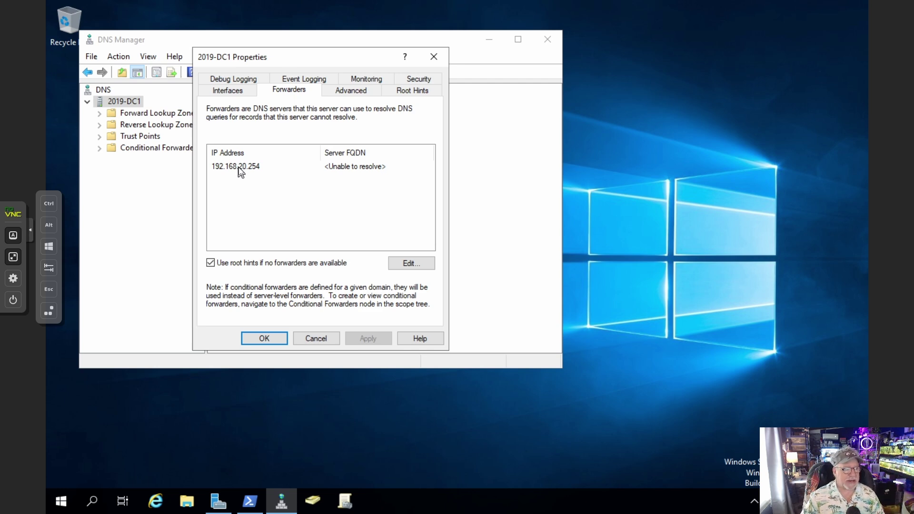
click(239, 167)
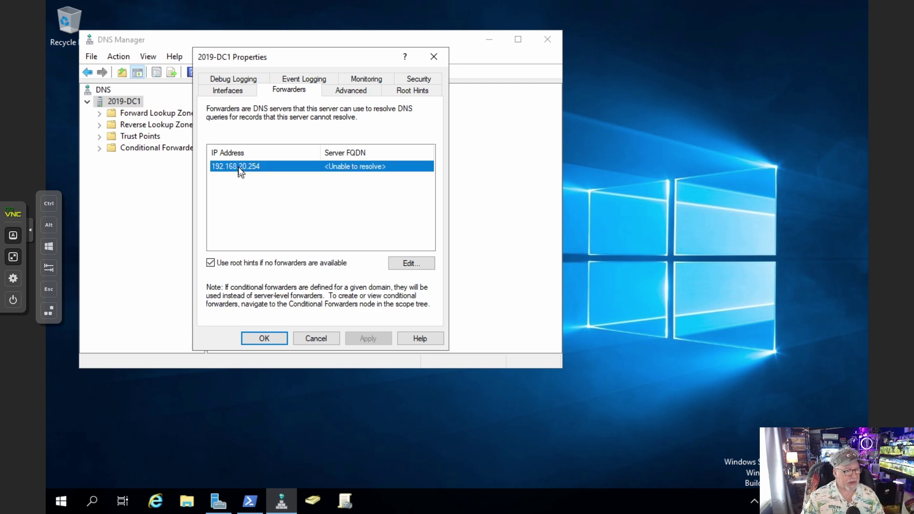
Add 208.67.220.220 as a new forwarder in Edit Forwarders
click(410, 263)
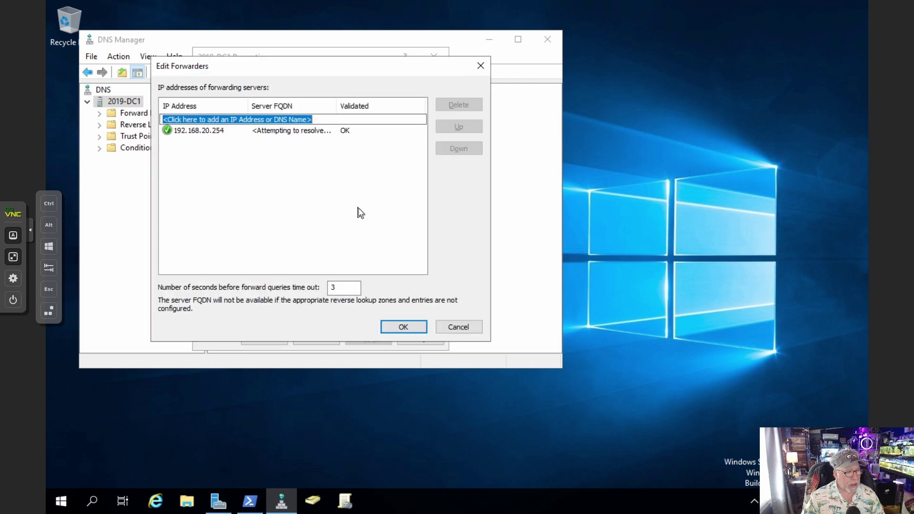
text(20)
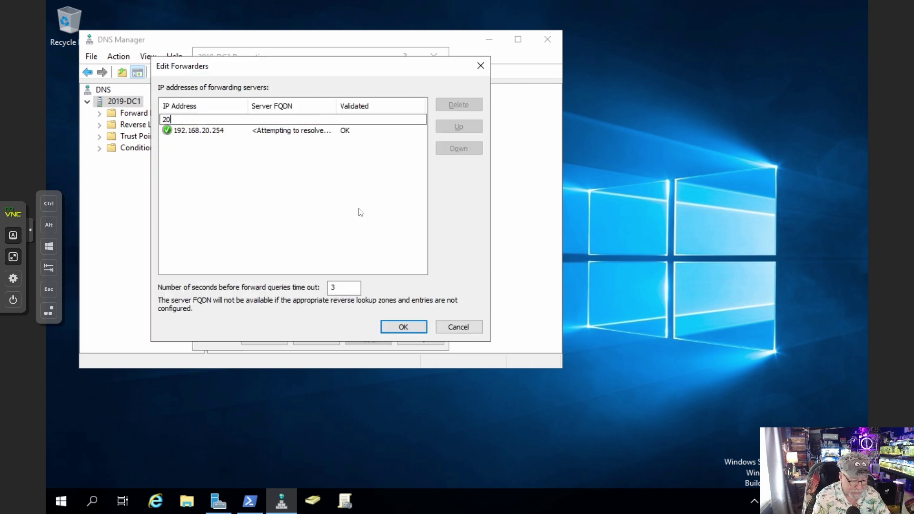
text(8.6)
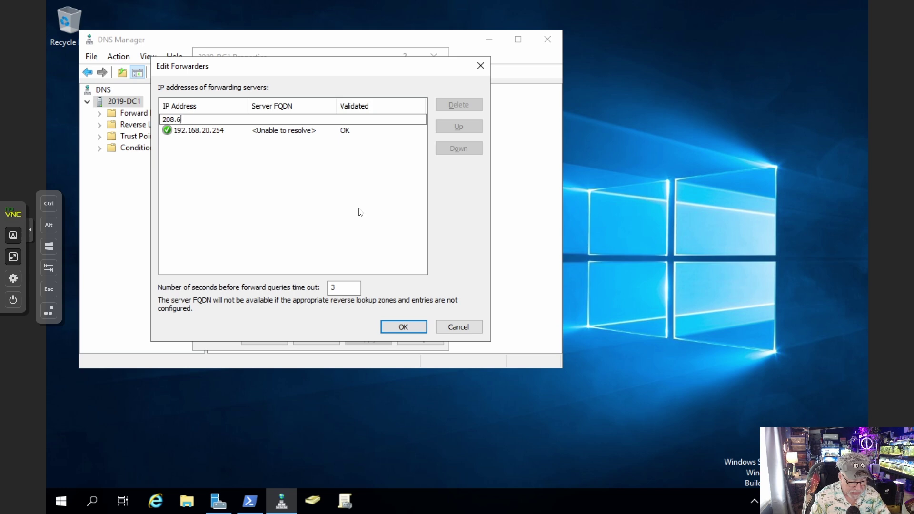
text(7.220.220)
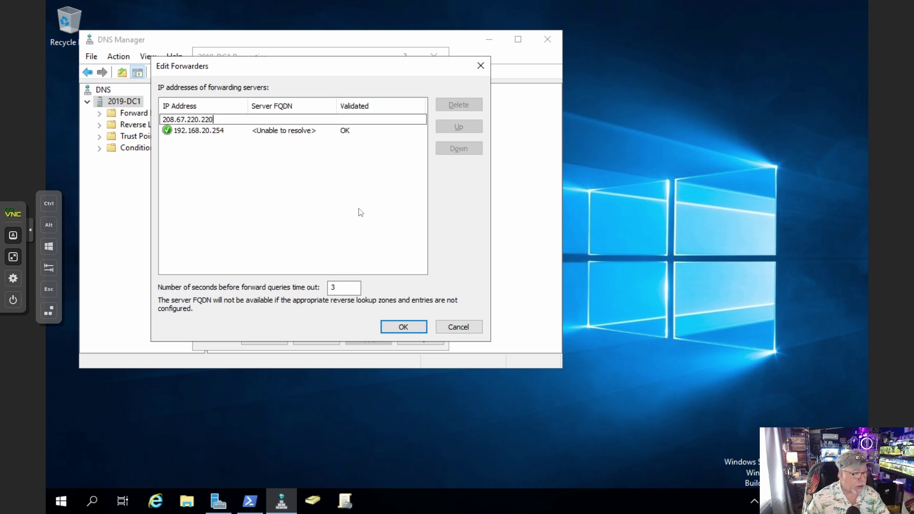
key(Tab)
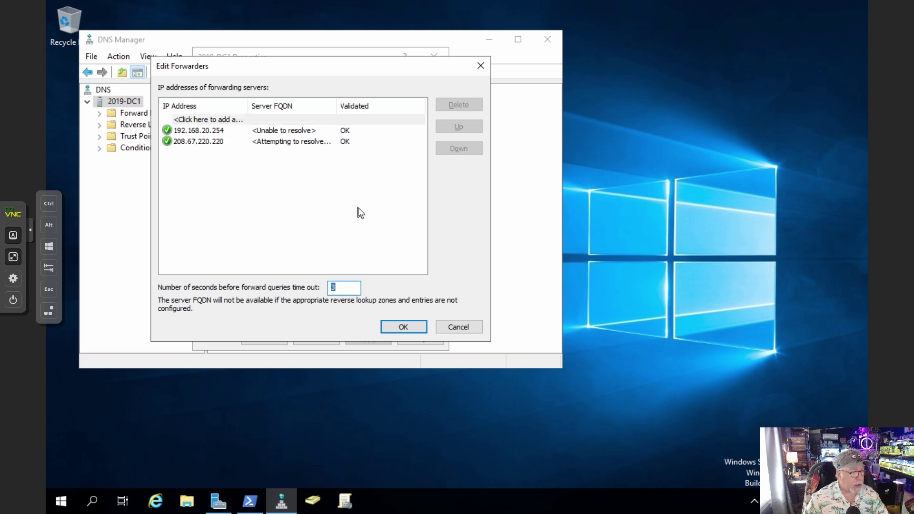
Delete the 192.168.20.254 forwarder, leaving only 208.67.220.220, and confirm the list
click(207, 133)
click(207, 134)
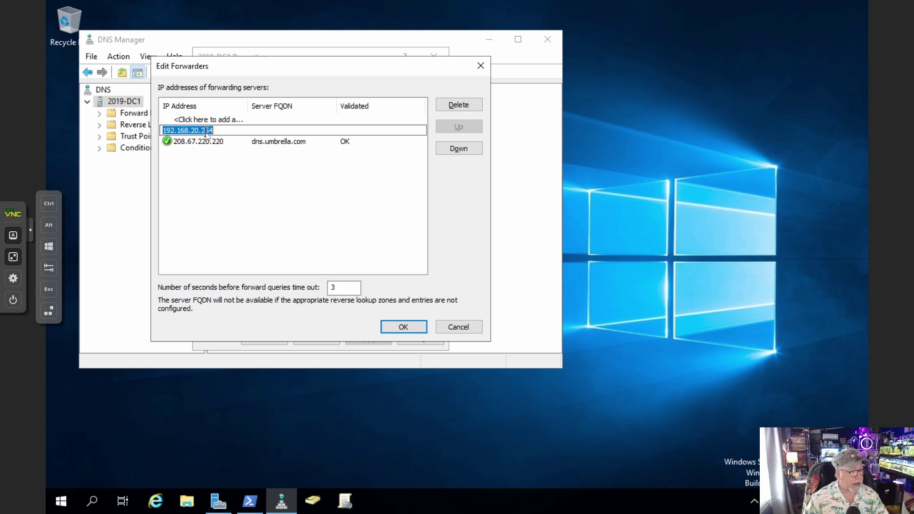
click(466, 147)
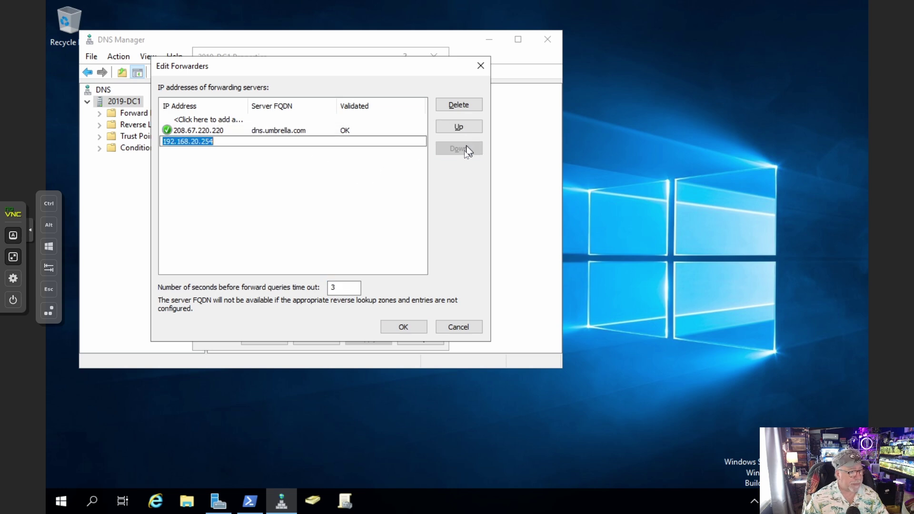
click(329, 196)
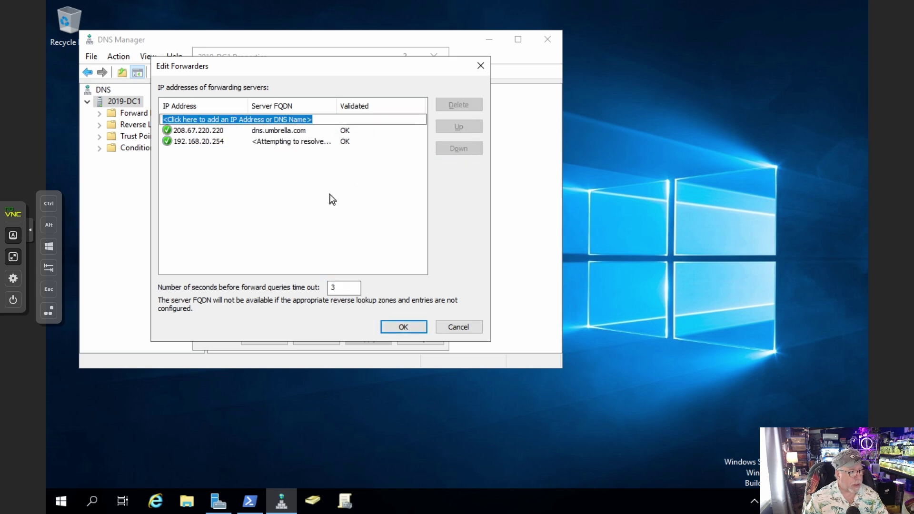
click(211, 142)
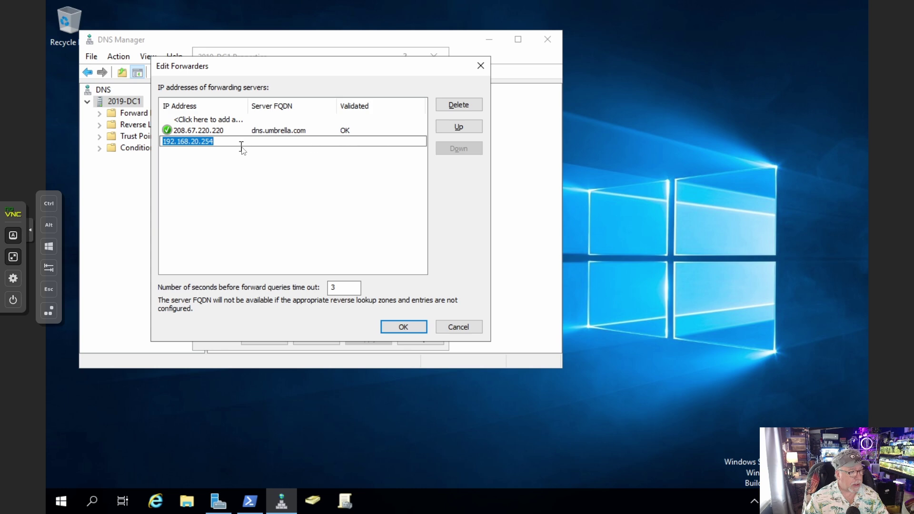
click(453, 107)
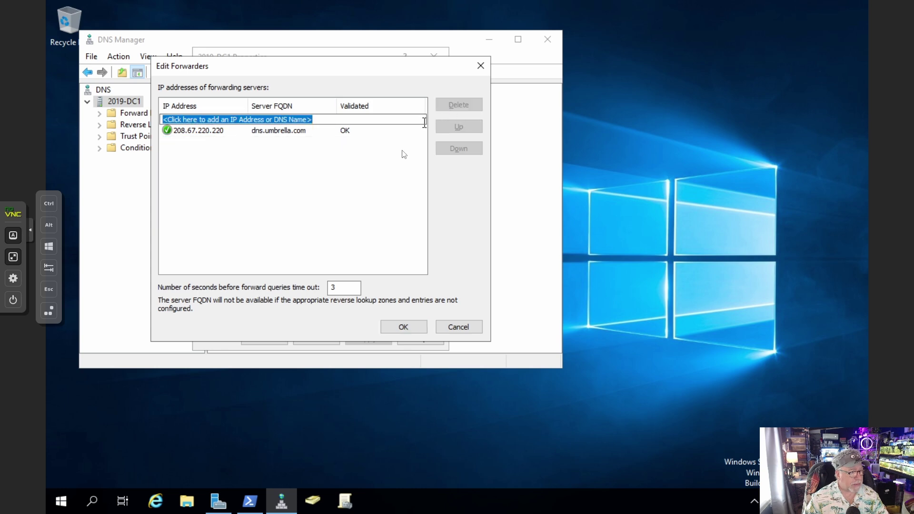
click(411, 331)
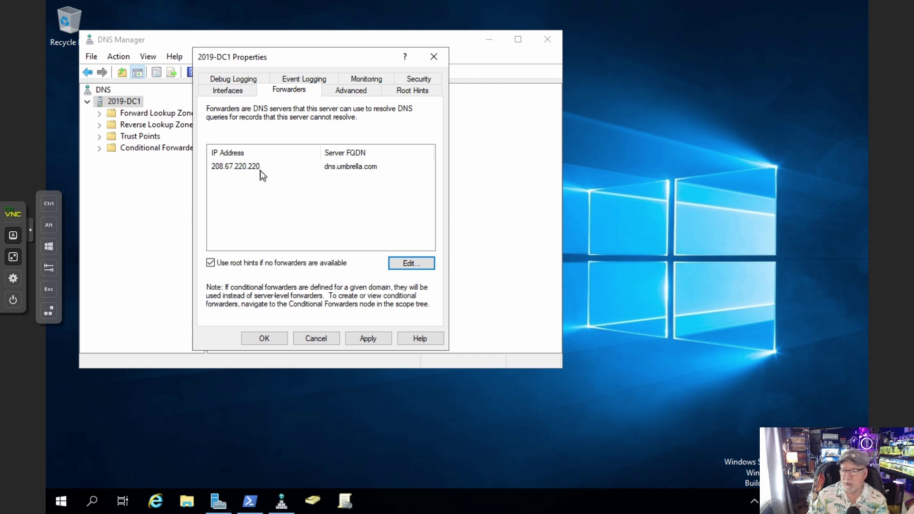
click(409, 263)
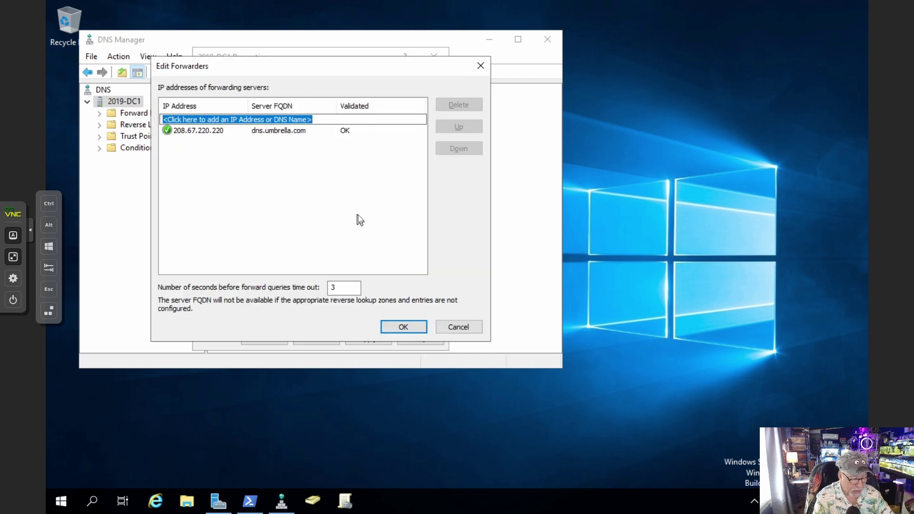
Add 208.67.222.222 as a second forwarder, confirm it, and apply the server properties
text(208.)
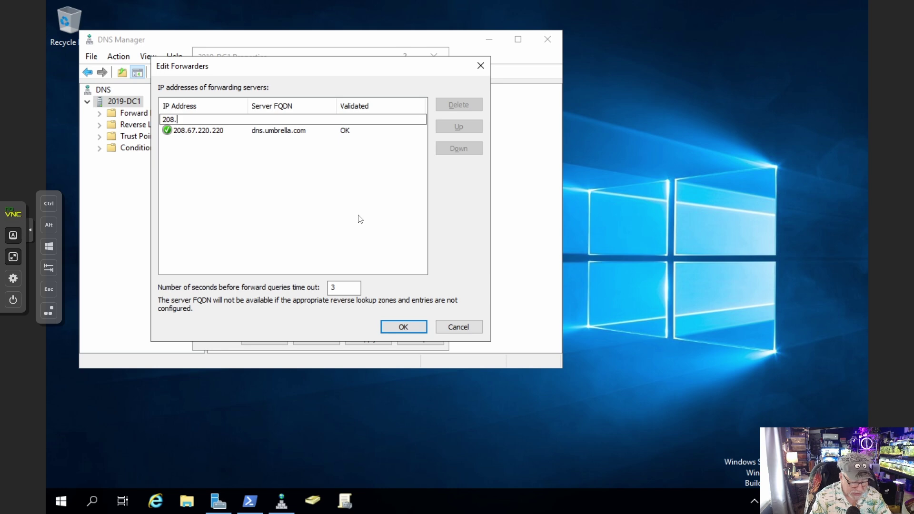
text(67.222.2)
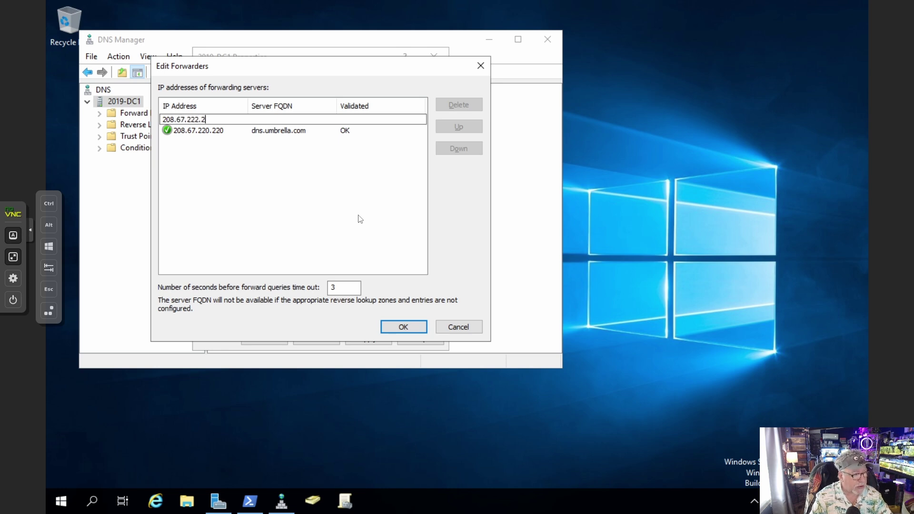
text(22)
key(Tab)
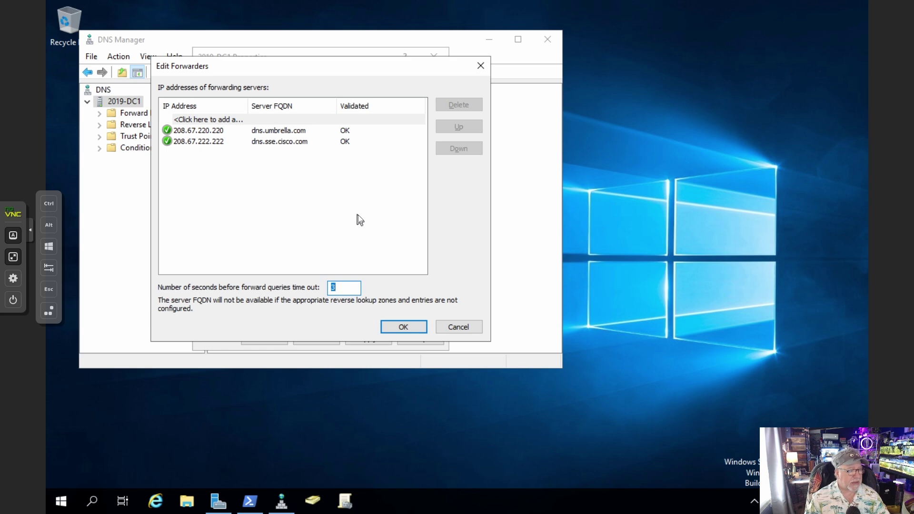
click(409, 325)
click(367, 338)
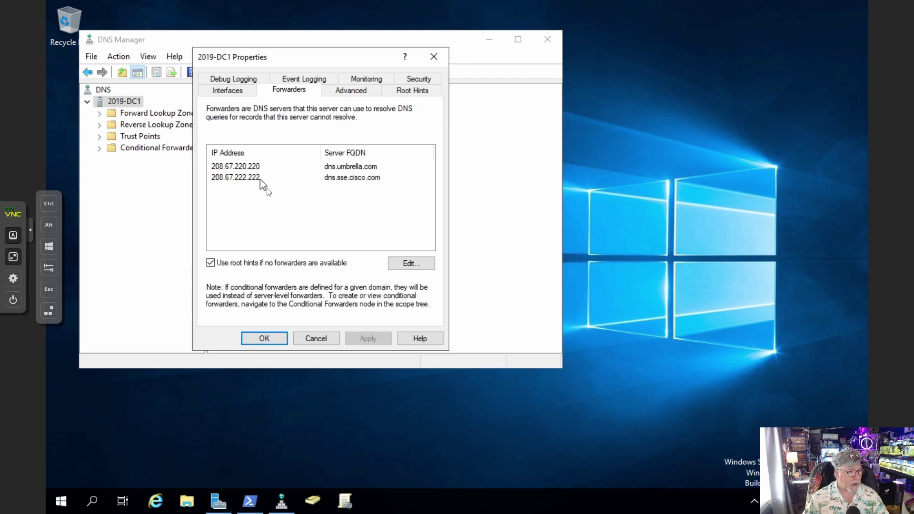
Close the 2019-DC1 Properties and DNS Manager, then bring up and minimize Server Manager
click(266, 339)
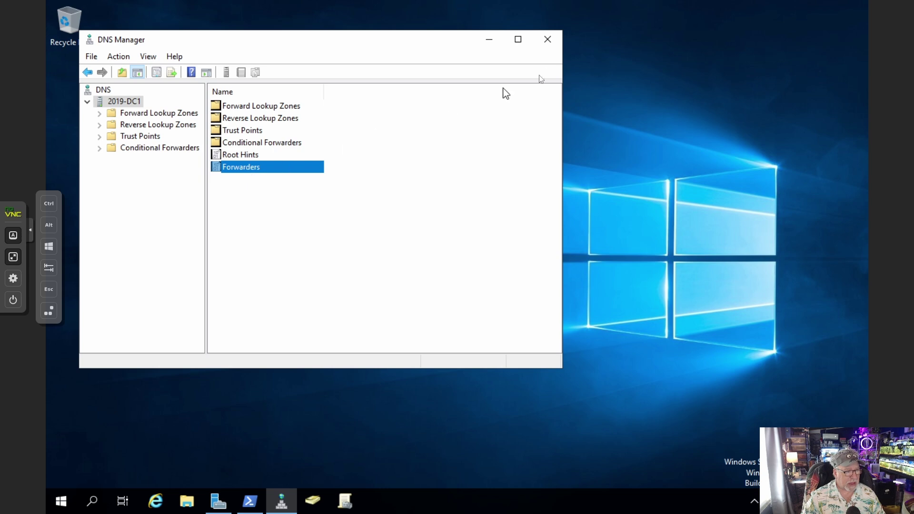
click(552, 45)
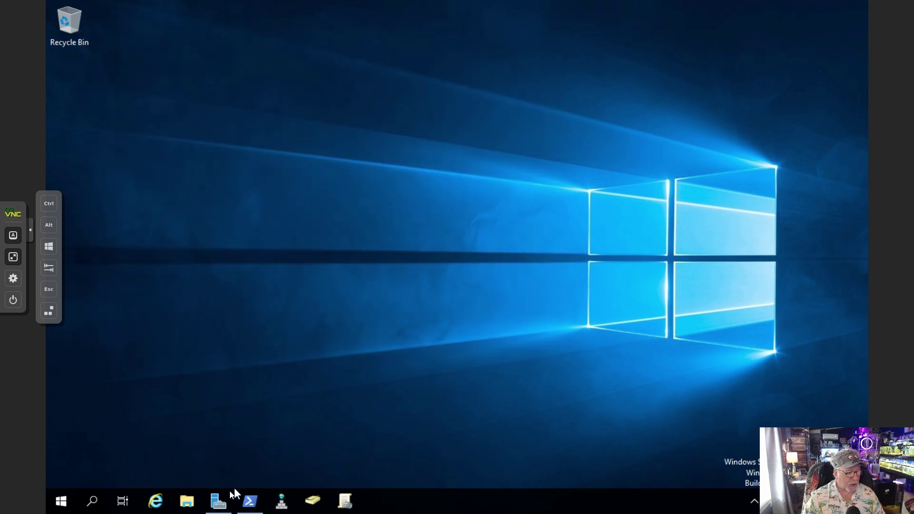
click(218, 501)
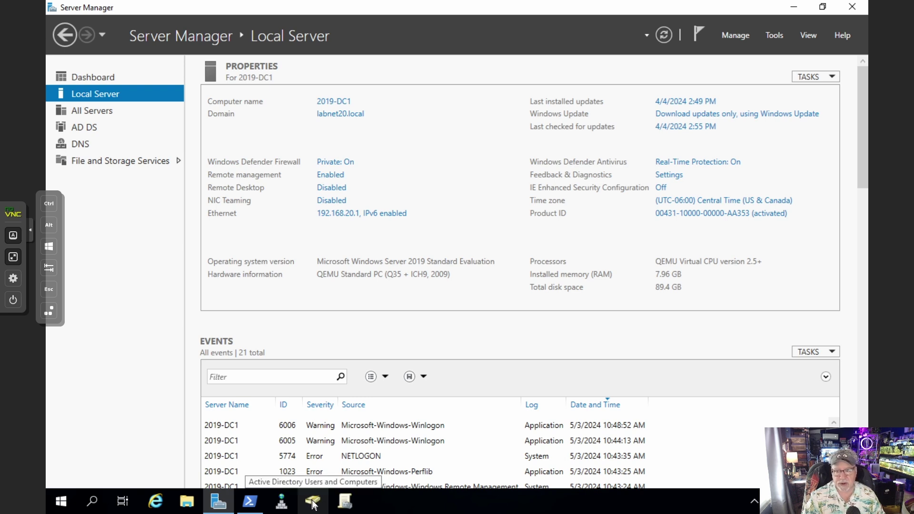
click(793, 6)
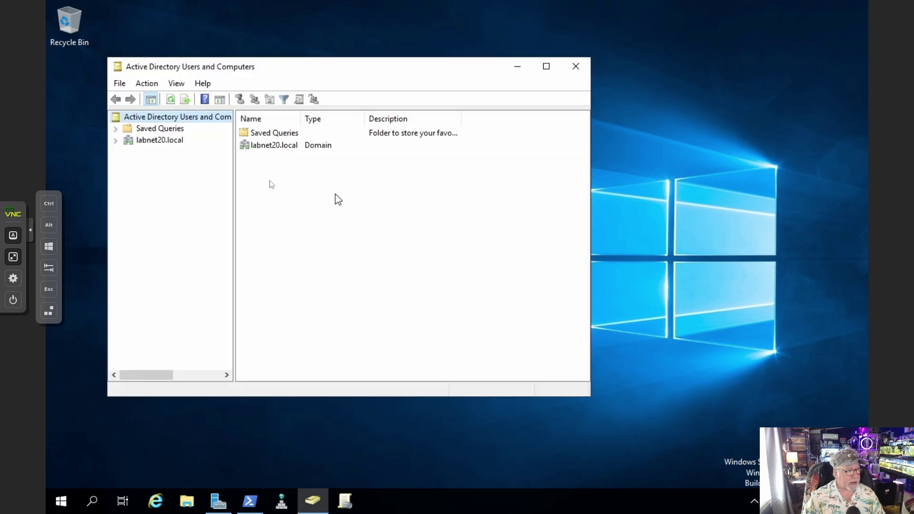
In labnet20.local Users, copy the Administrator account into a new user
click(115, 141)
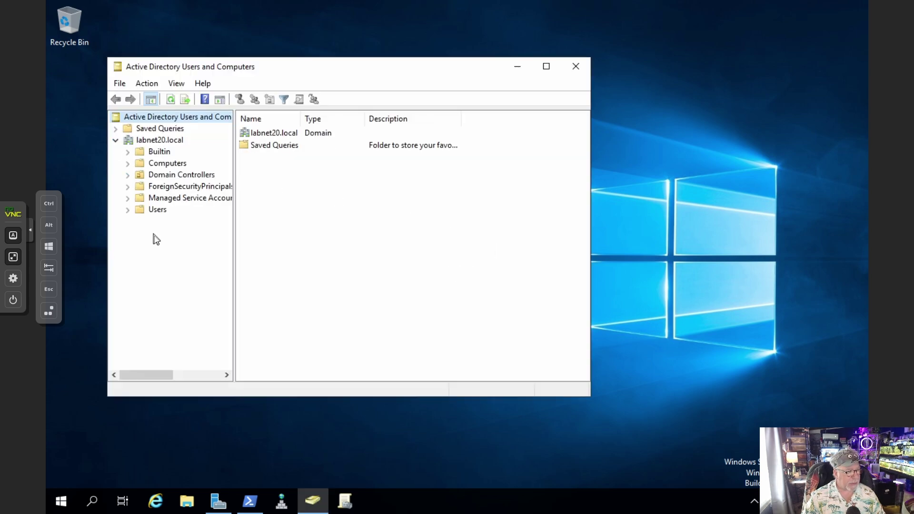
click(154, 210)
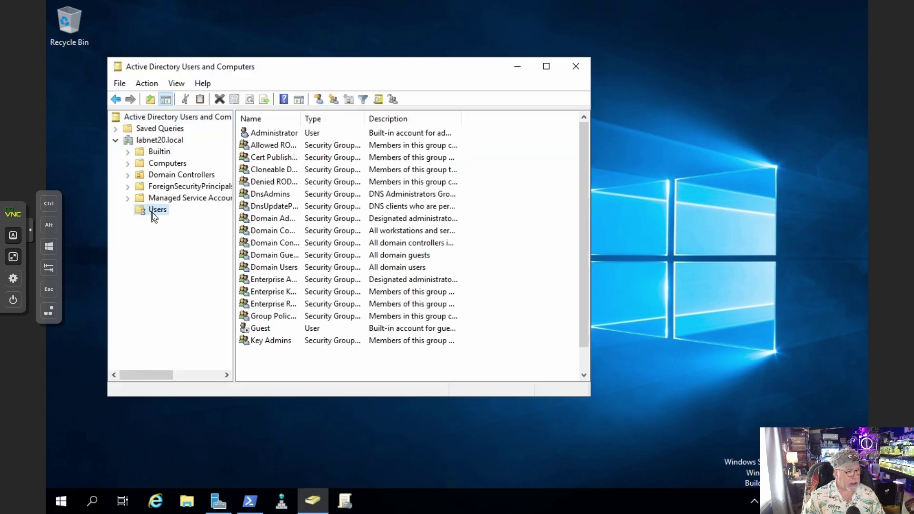
click(281, 136)
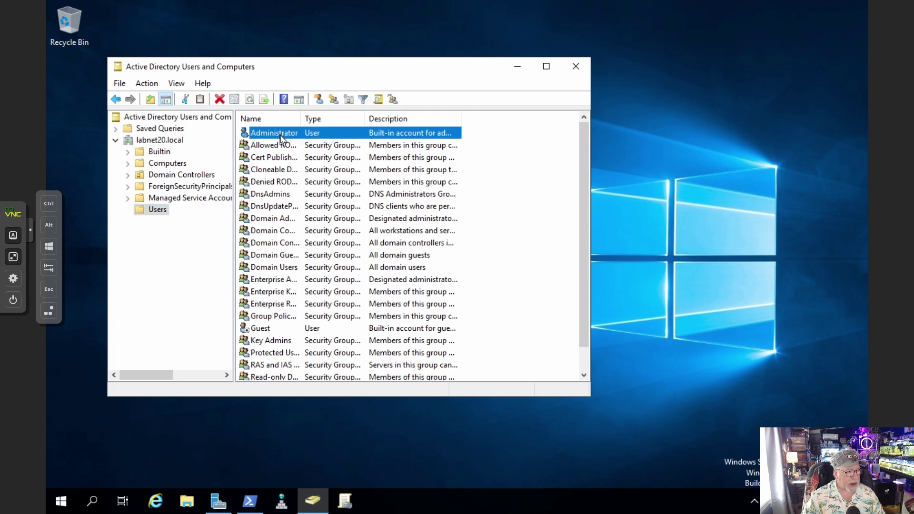
right_click(280, 135)
click(308, 143)
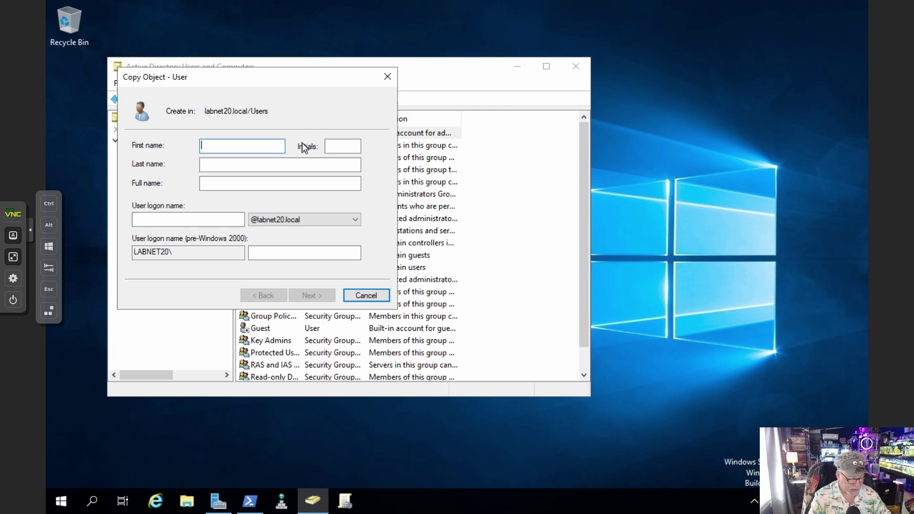
Enter the new user's first name, last name and logon name
text(Bill)
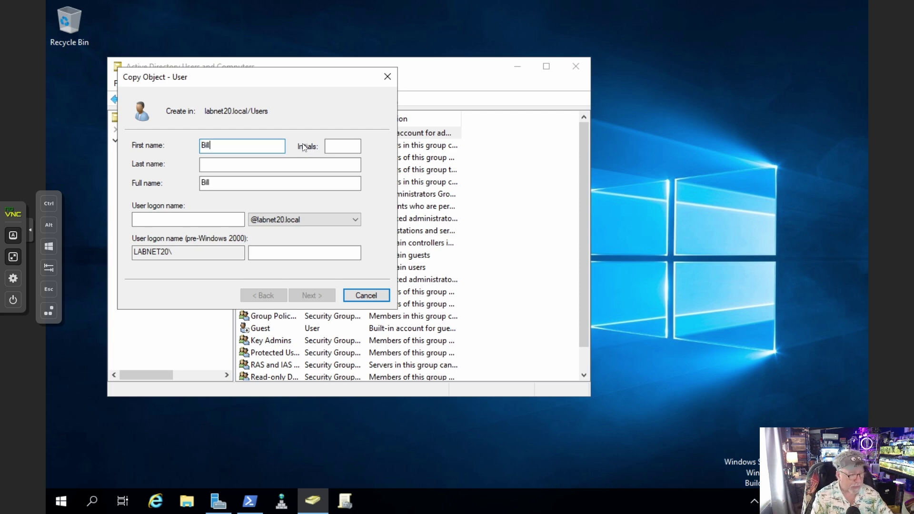
key(Tab)
key(Tab)
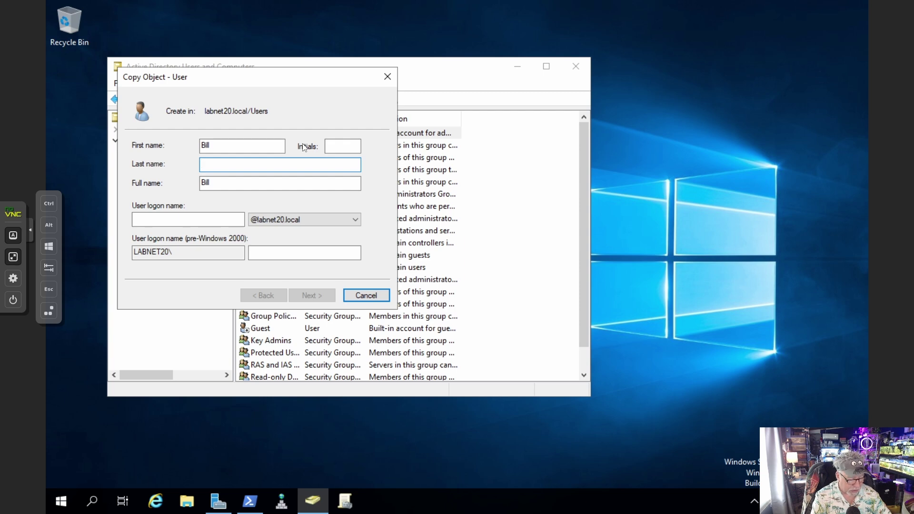
text(Adama)
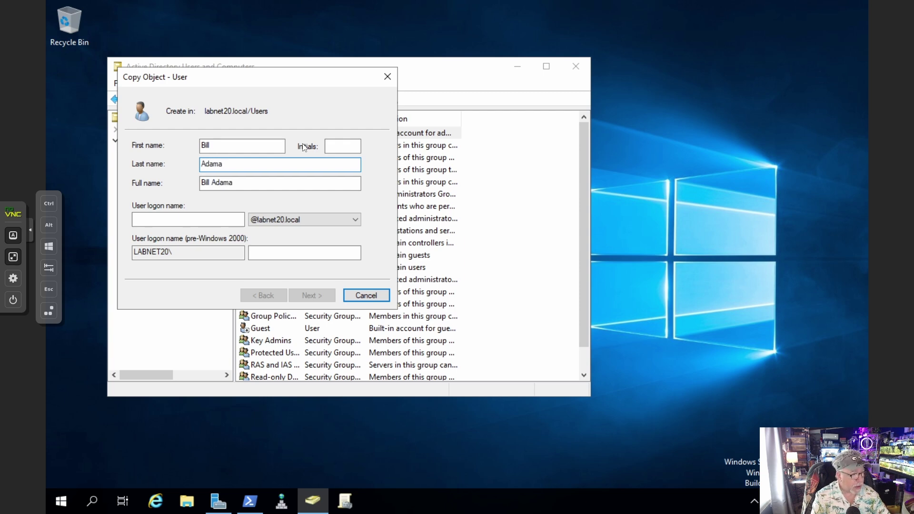
key(Tab)
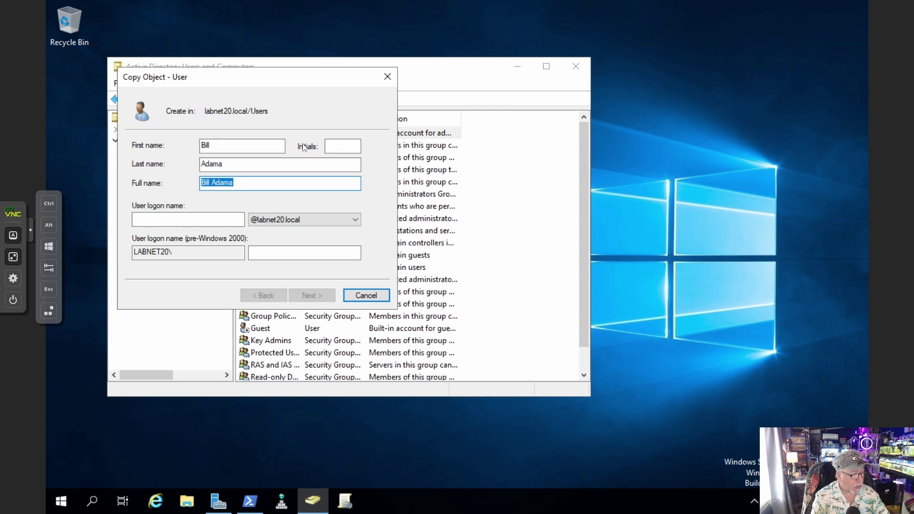
key(Tab)
text(ad)
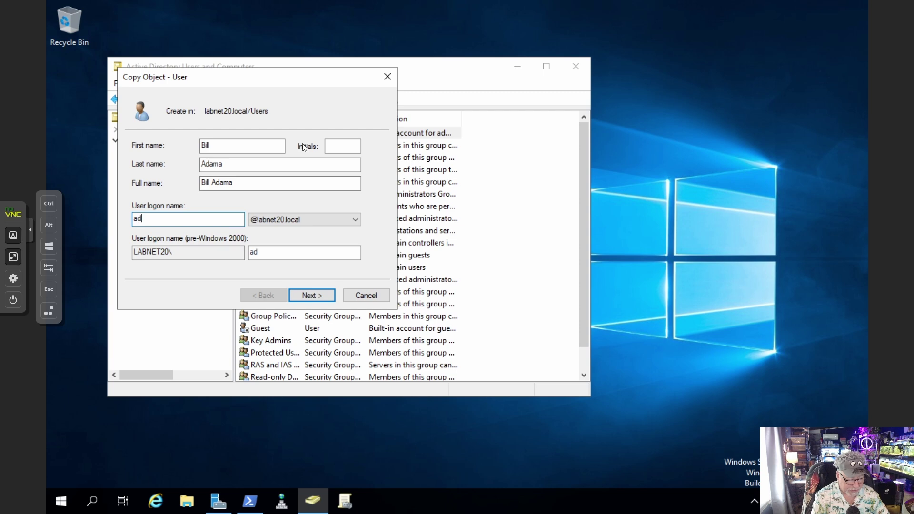
text(ama)
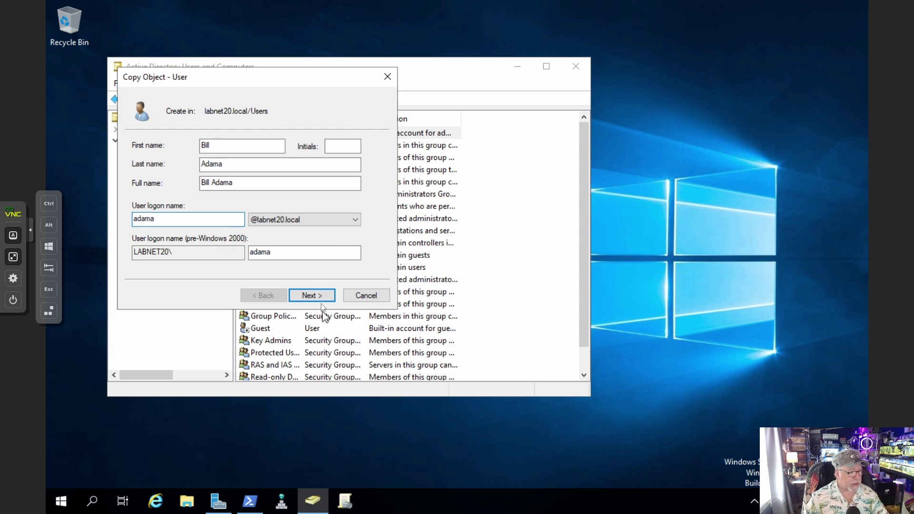
click(316, 295)
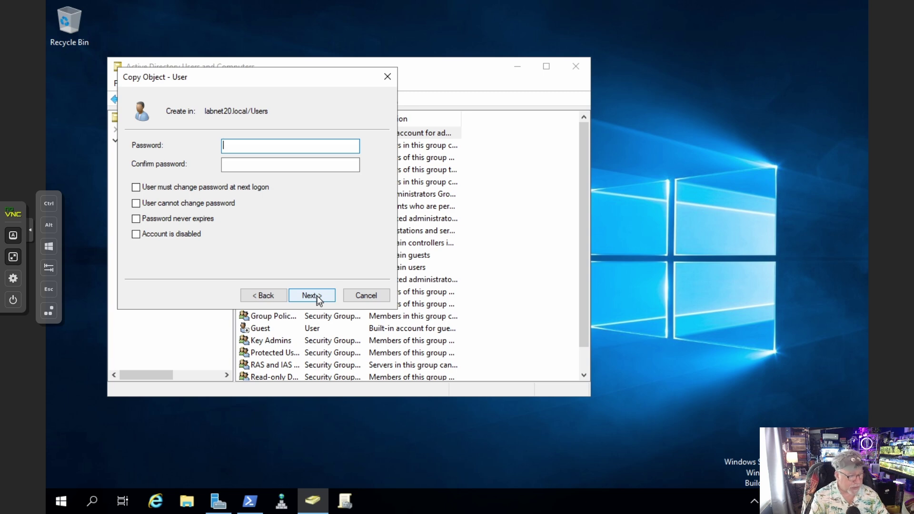
Set and confirm the user's password, mark it never expiring, and finish the wizard
text(*****)
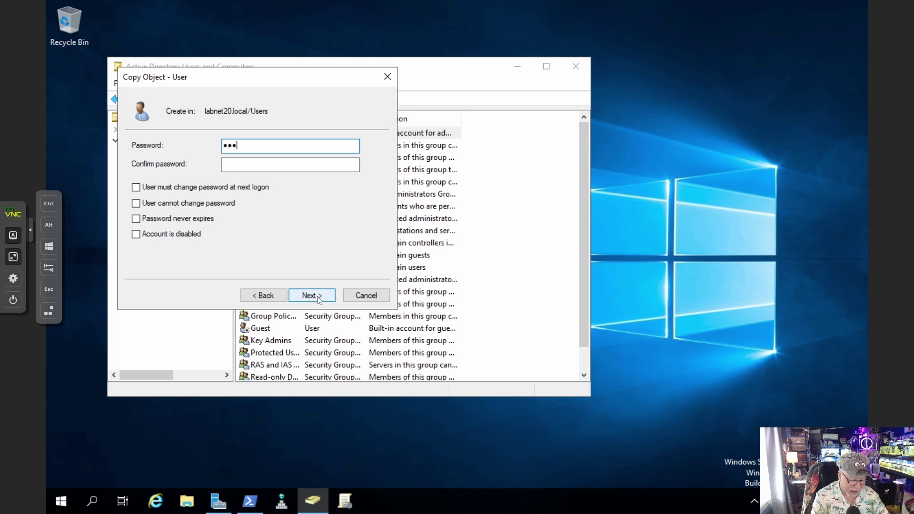
text(***)
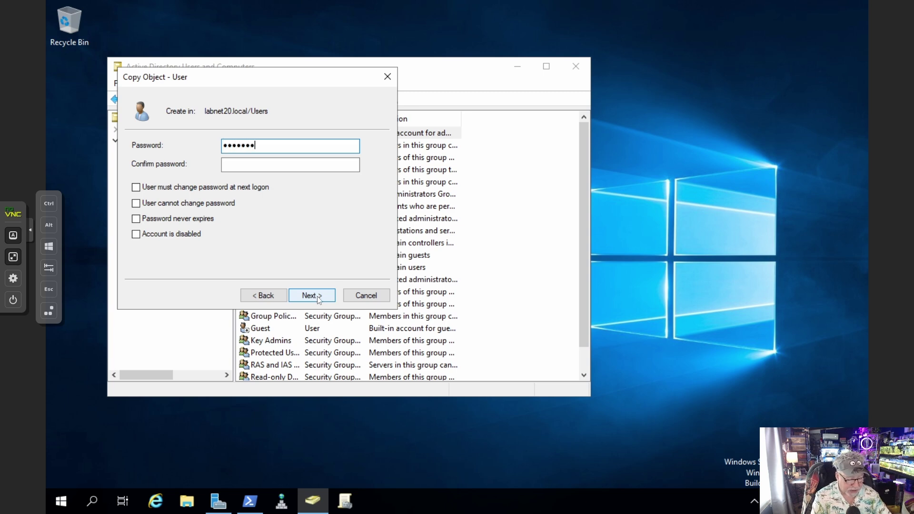
text(*****)
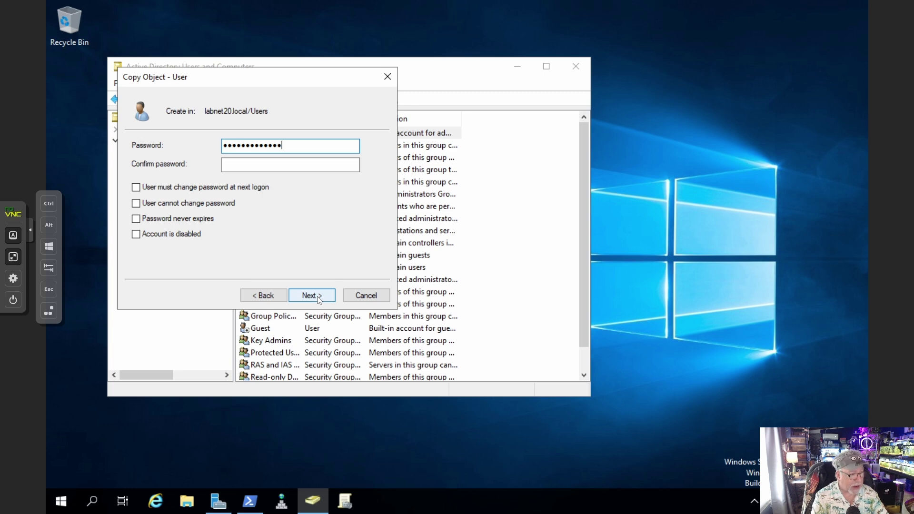
key(Tab)
text(*****)
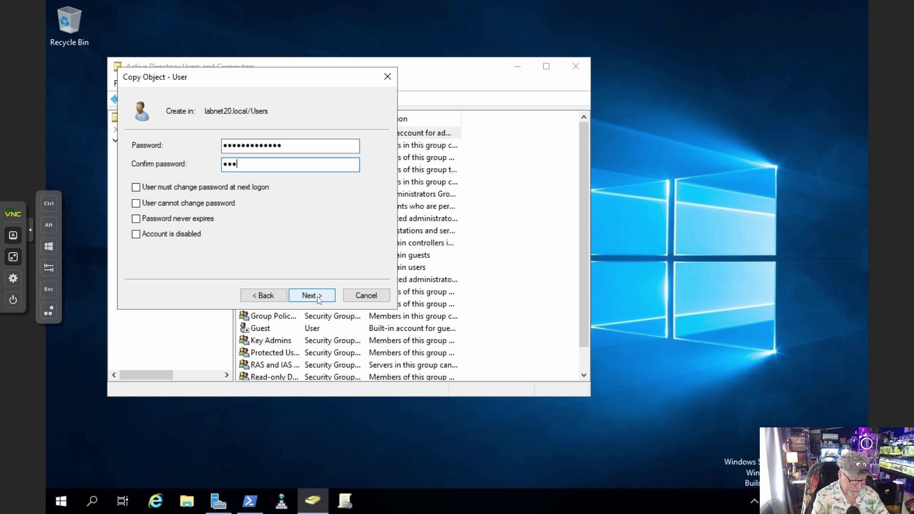
text(*****)
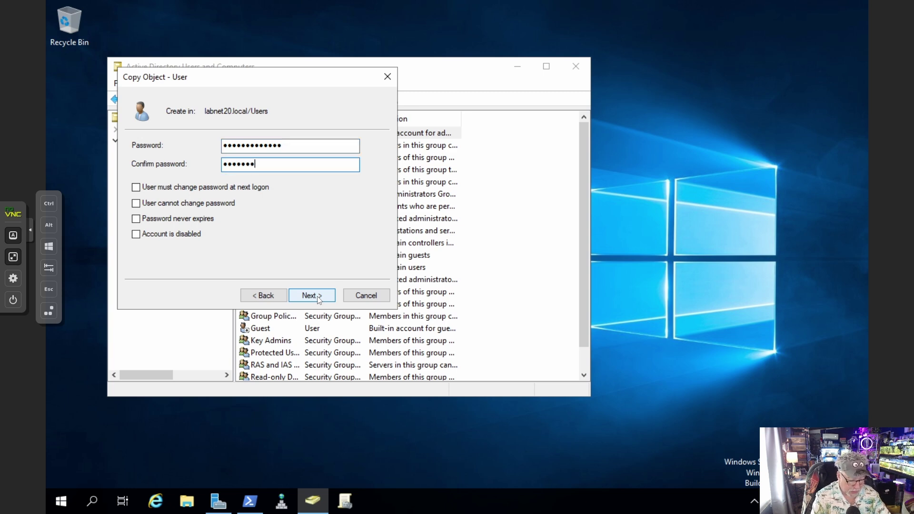
text(***)
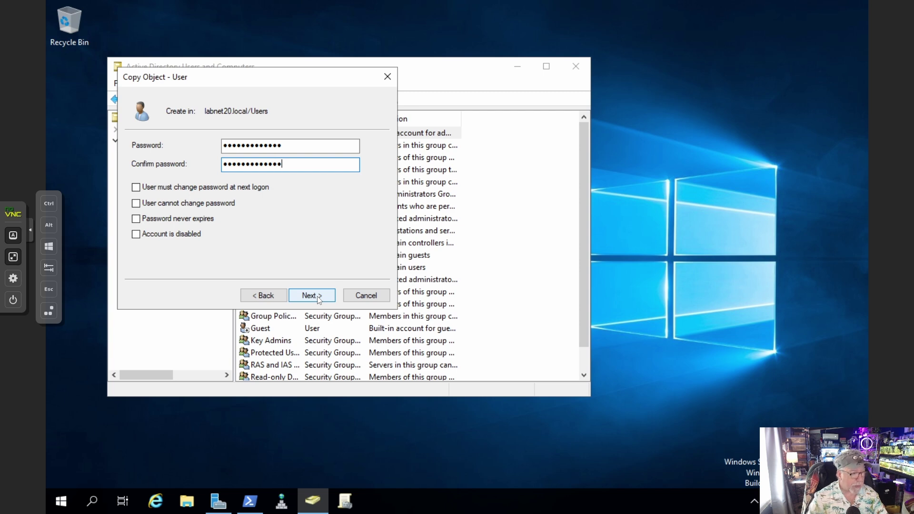
click(178, 220)
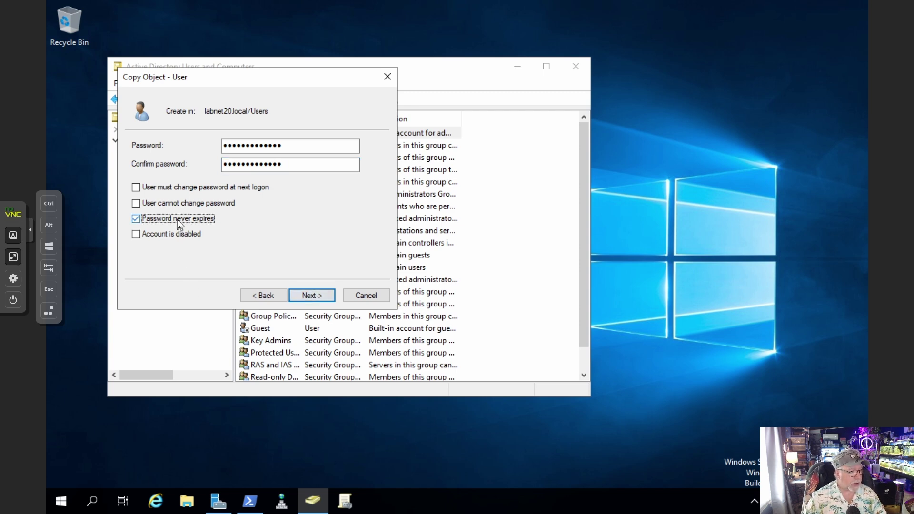
click(314, 295)
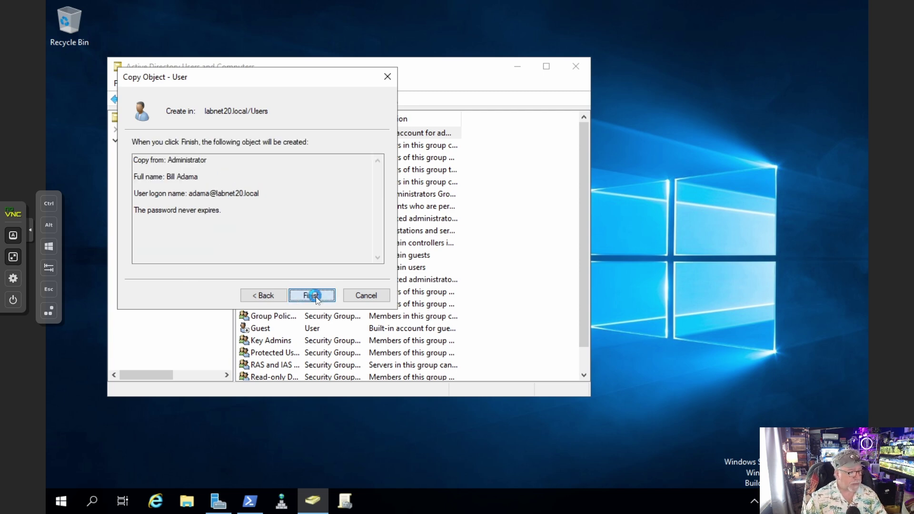
click(315, 296)
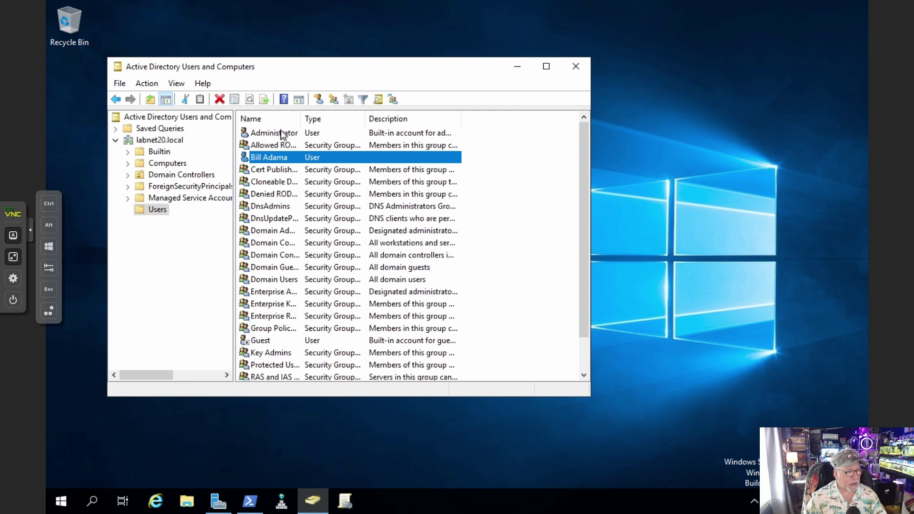
Close Active Directory Users and Computers and the PowerShell window
click(576, 67)
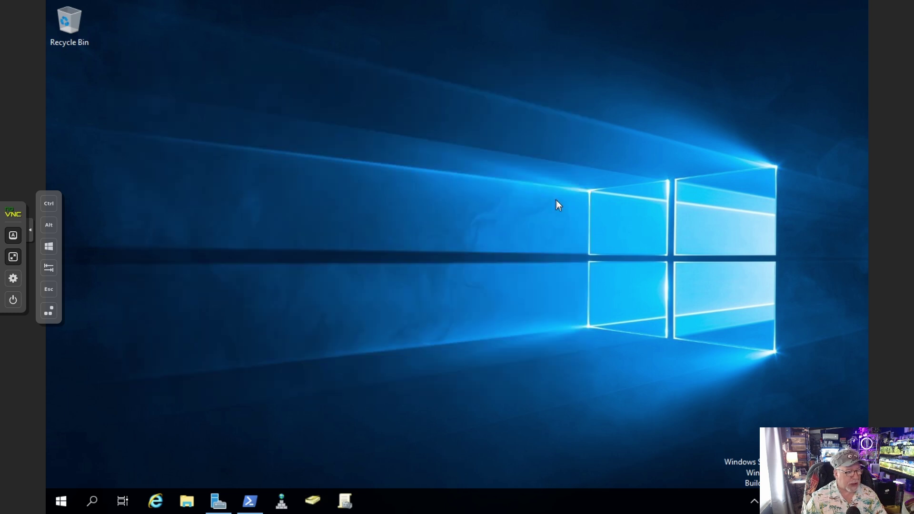
click(250, 500)
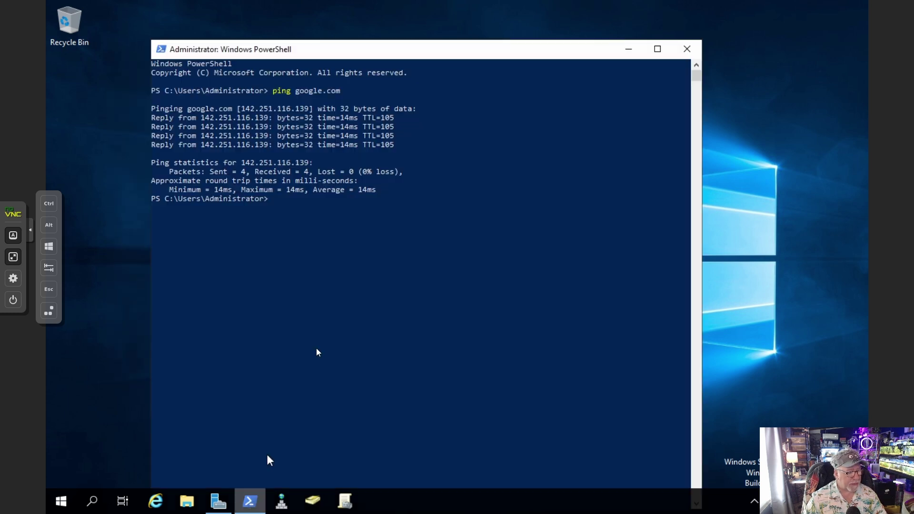
click(694, 50)
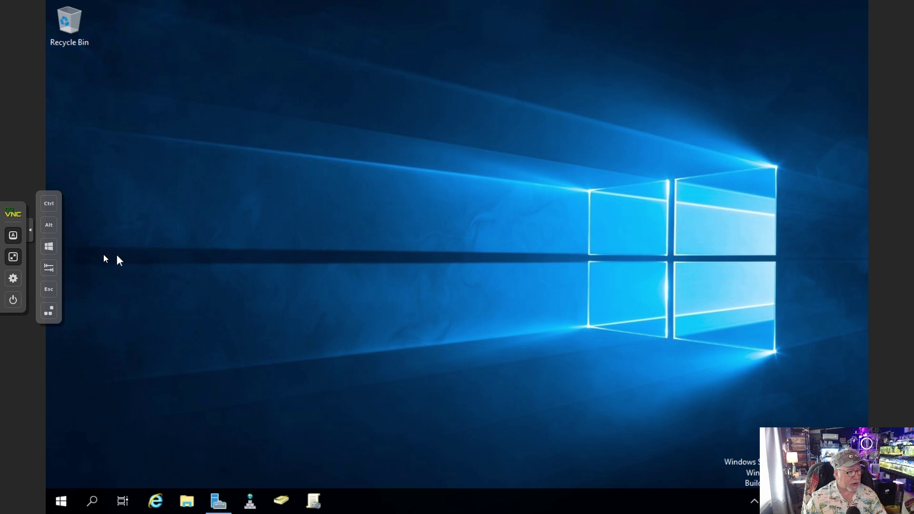
Lock the server session, then unlock it with the Administrator password
click(60, 309)
click(426, 212)
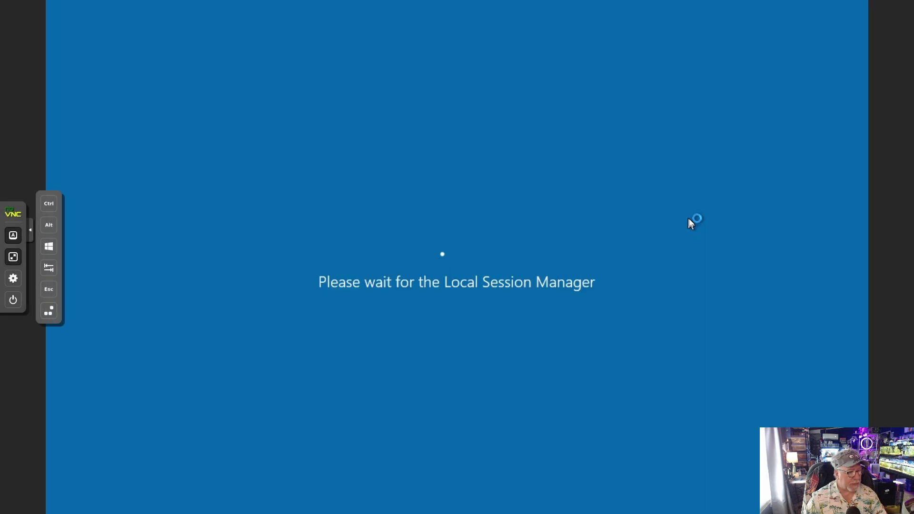
key(Escape)
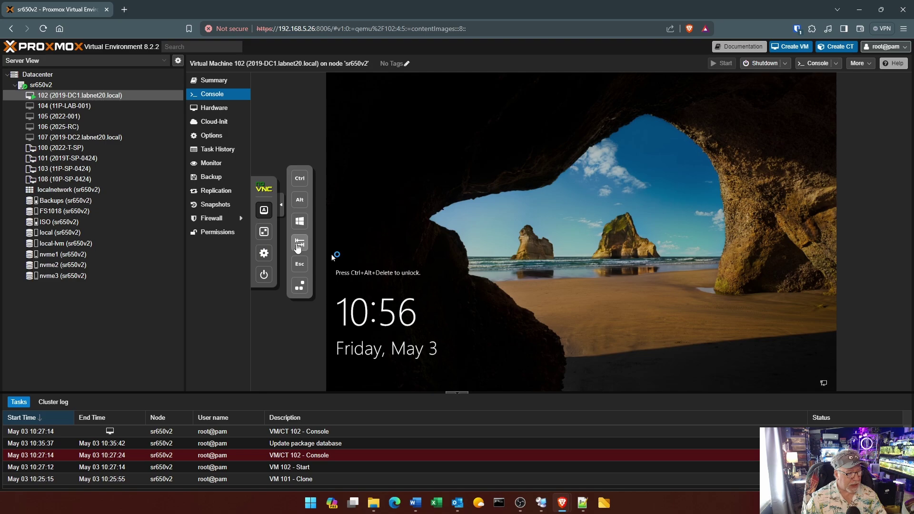
click(263, 232)
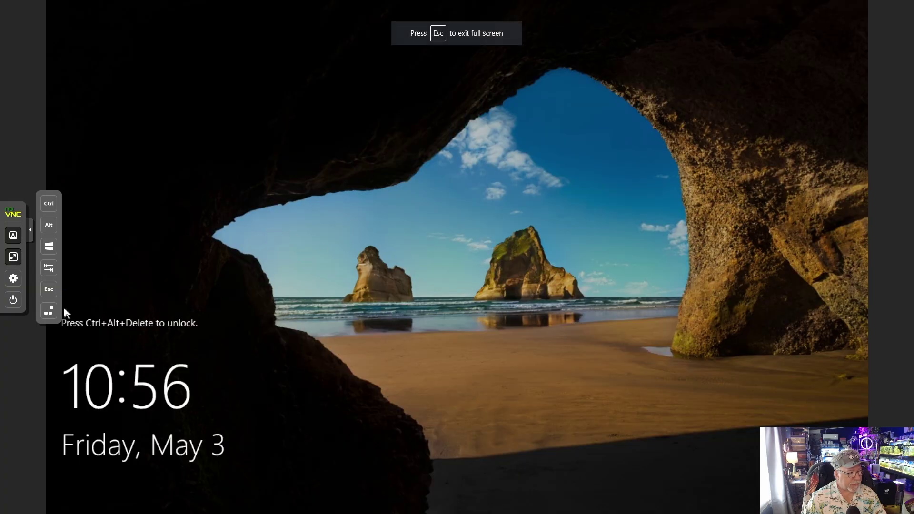
click(48, 310)
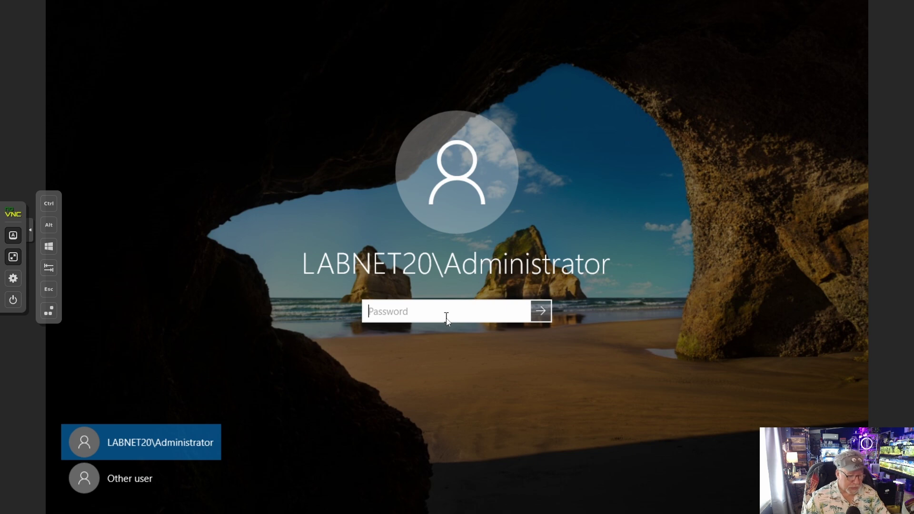
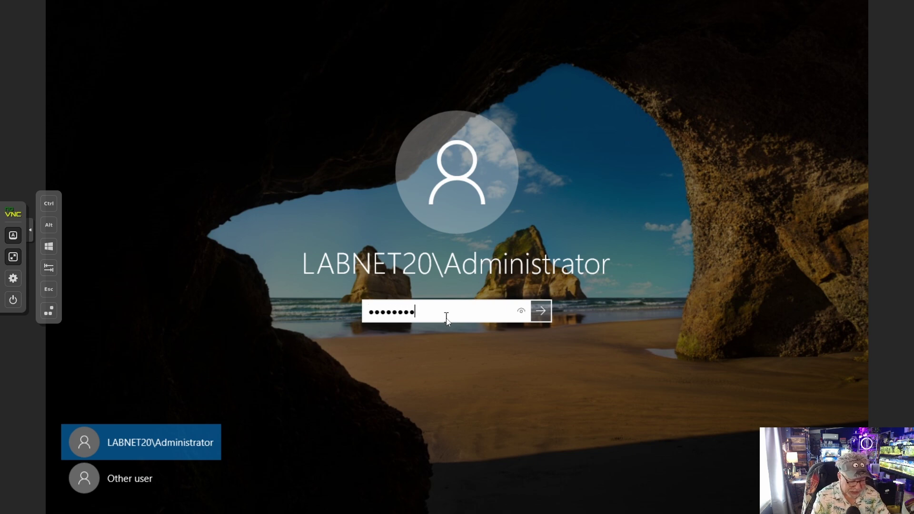
key(Return)
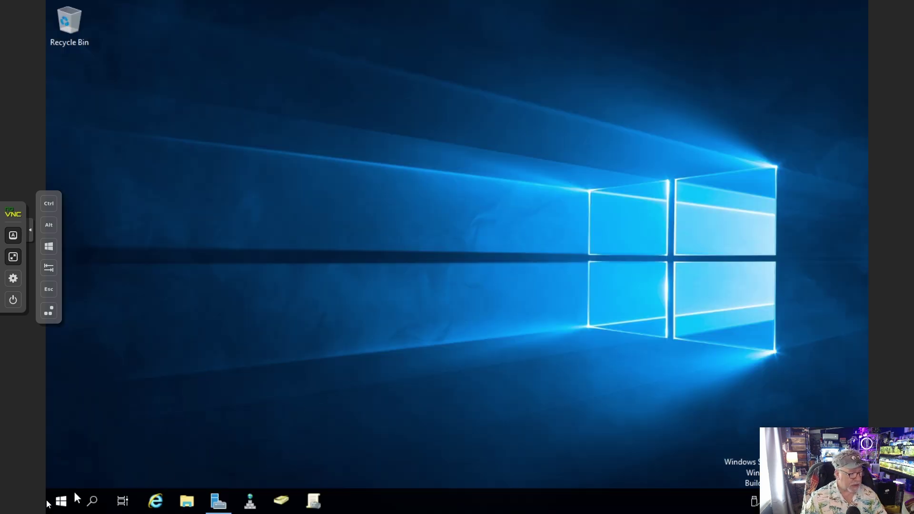
Sign out of the Administrator session and choose Other user at sign-in
click(61, 500)
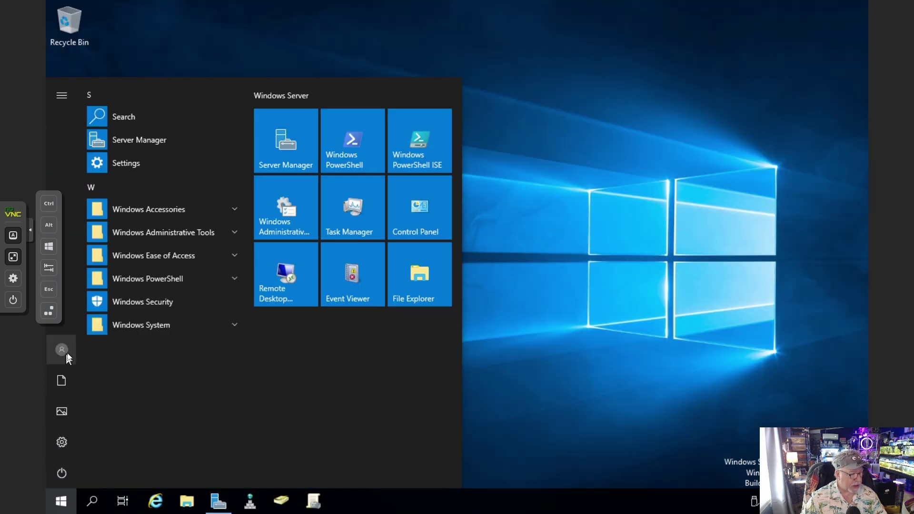
click(62, 350)
click(94, 317)
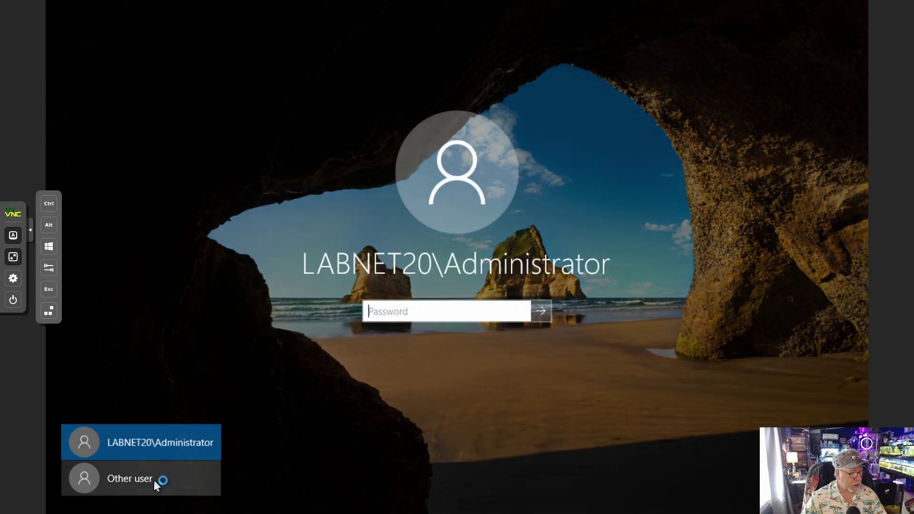
click(153, 480)
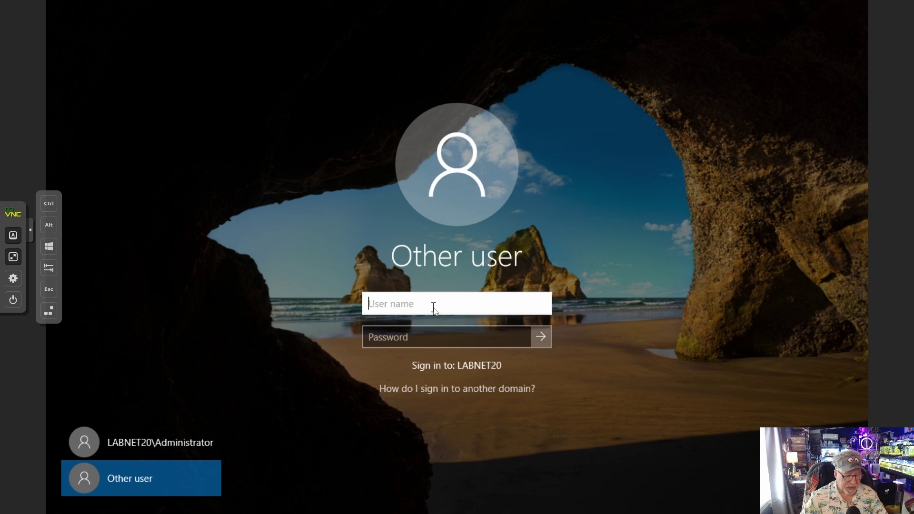
Sign in as the new user with its labnet20 domain username and password
text(labne)
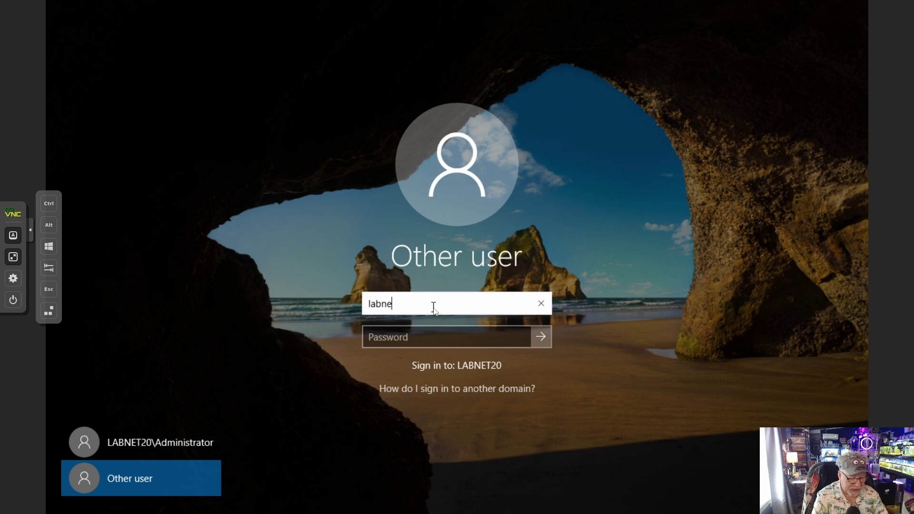
text(t20\)
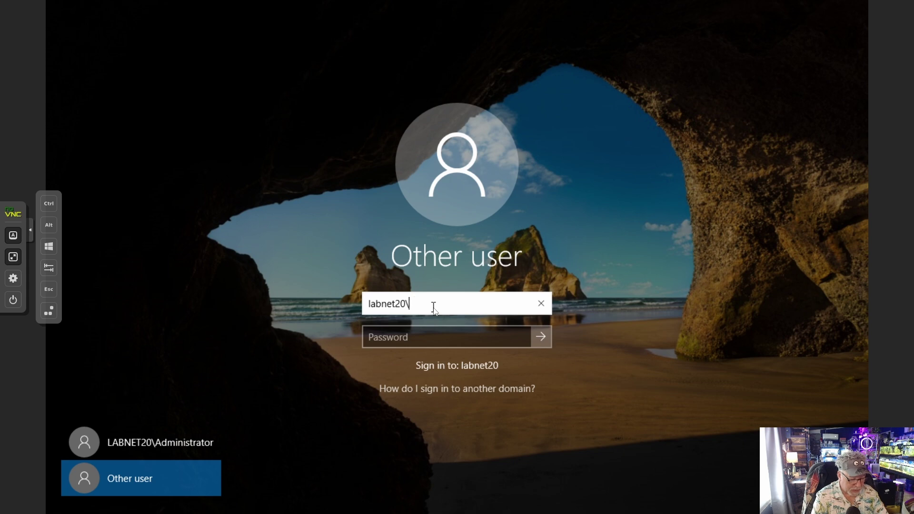
text(adama)
key(Tab)
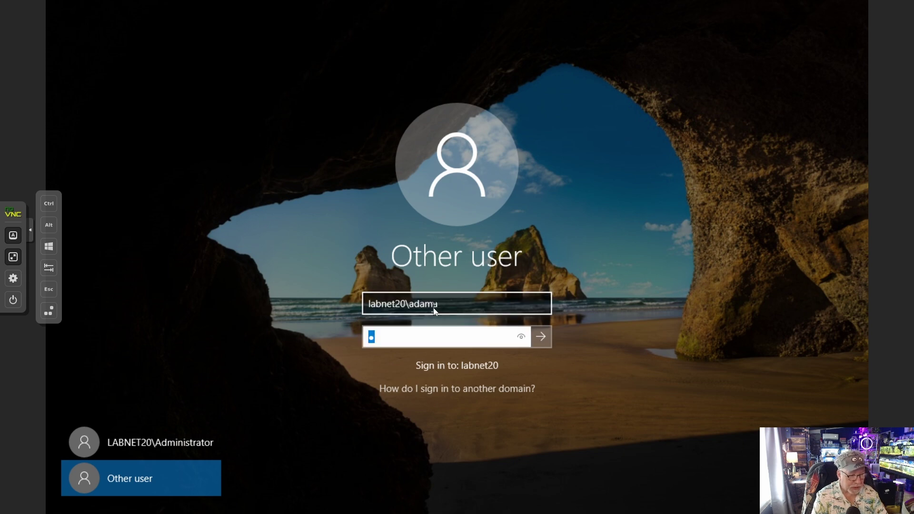
key(BackSpace)
text(•••)
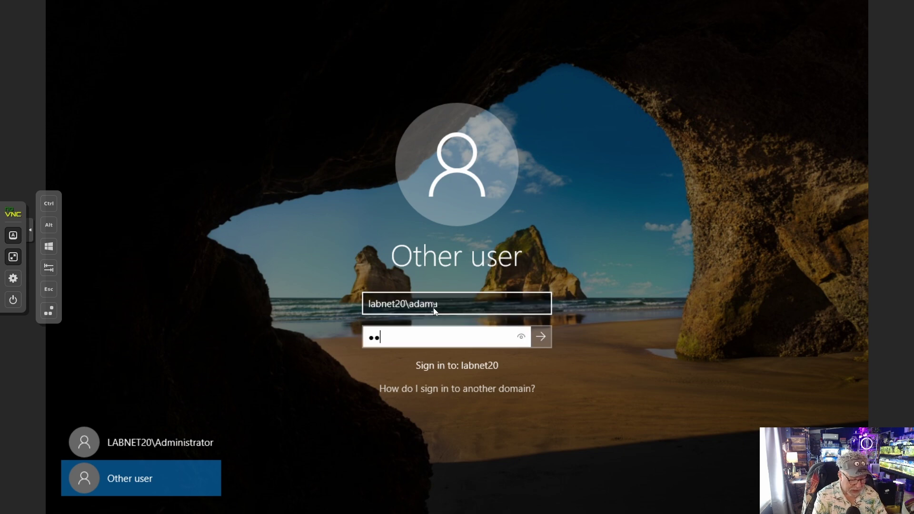
text(•••••••)
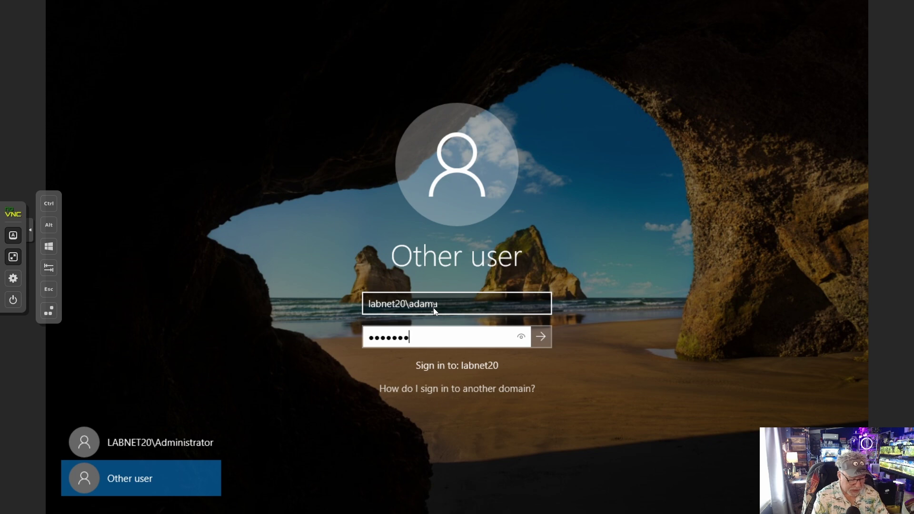
text(••••)
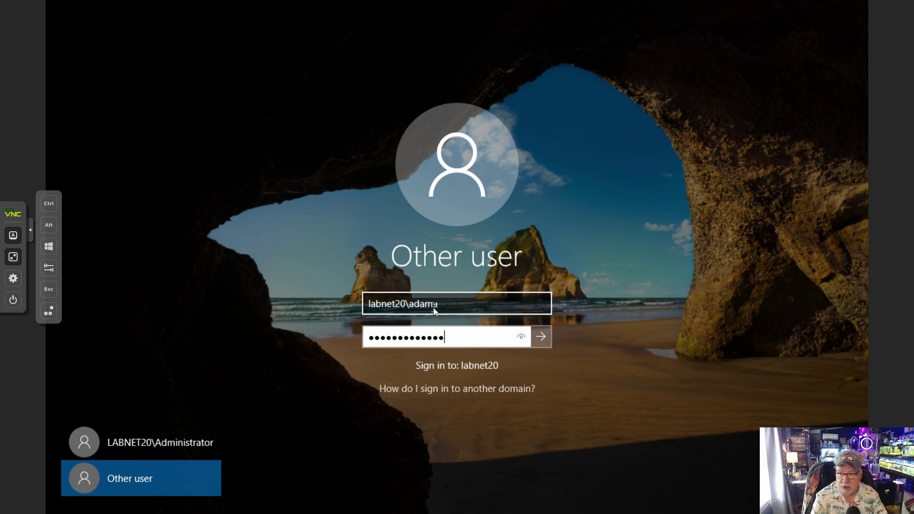
click(538, 338)
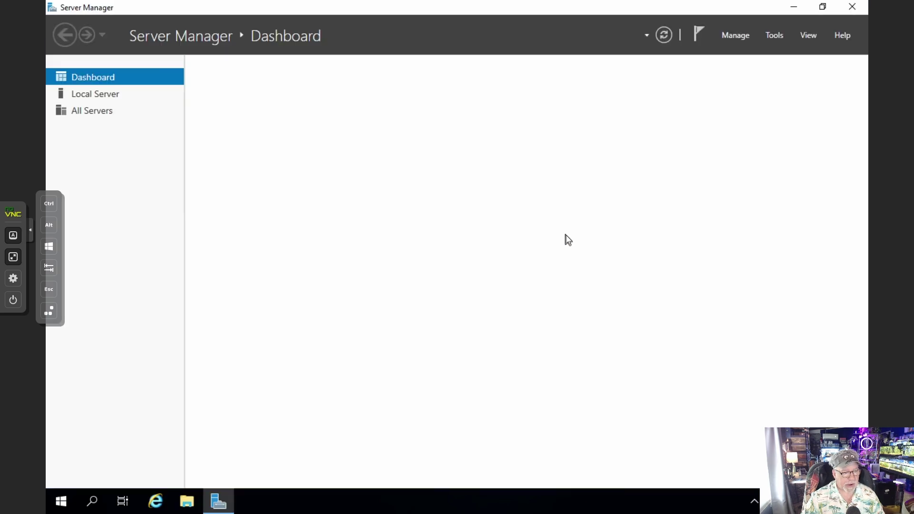
From Local Server properties, open the Ethernet adapter's IPv4 settings
click(122, 101)
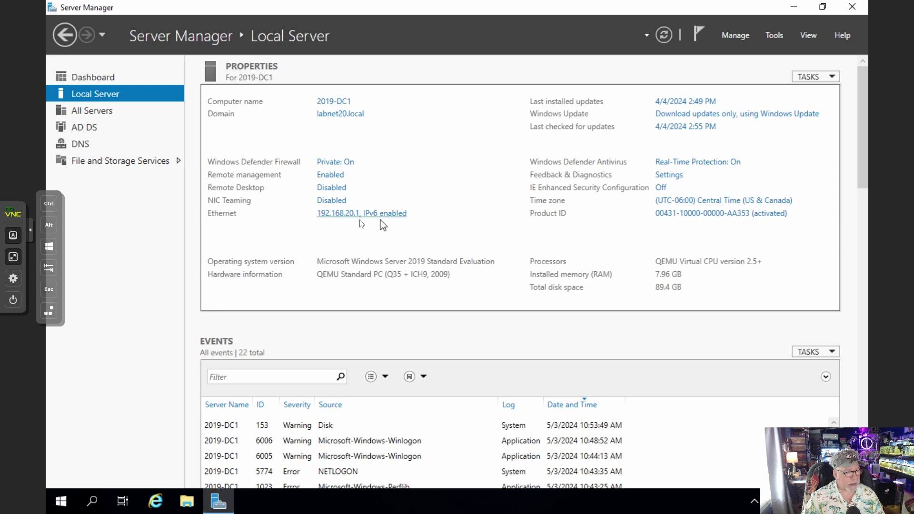
click(351, 215)
click(275, 140)
right_click(275, 139)
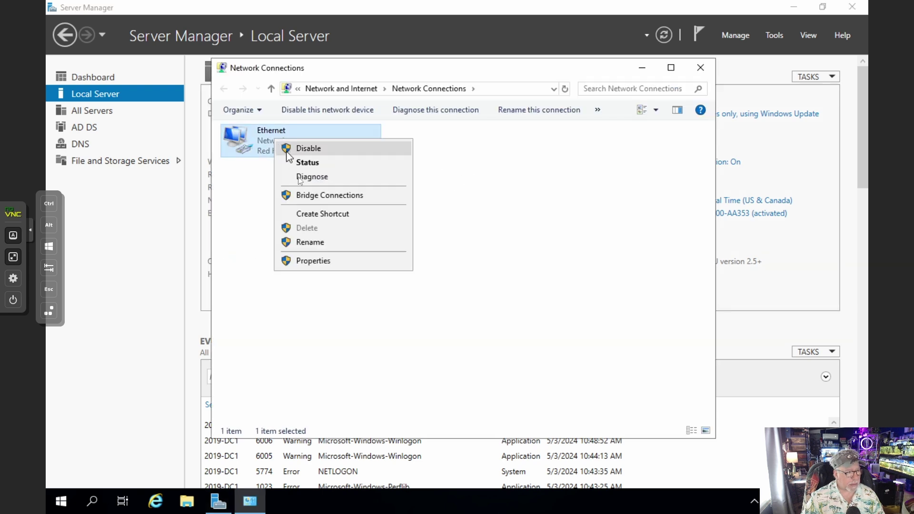
click(320, 263)
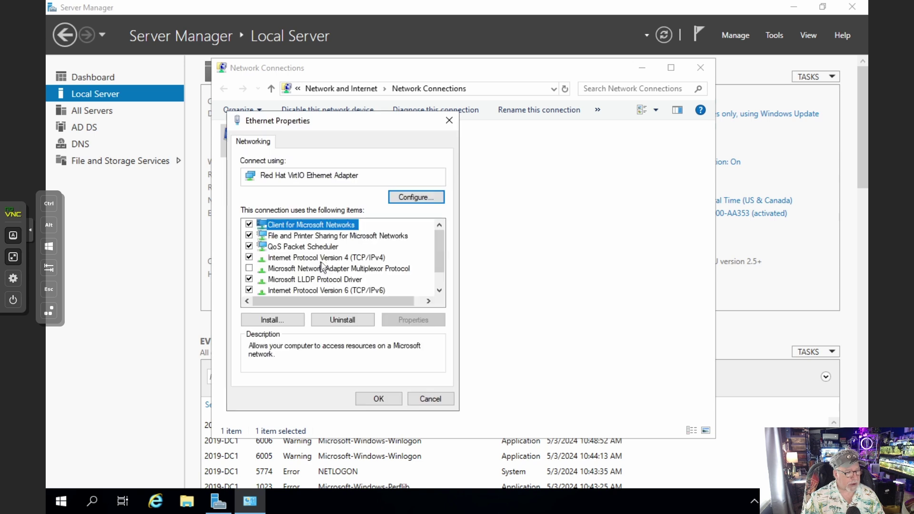
double_click(322, 259)
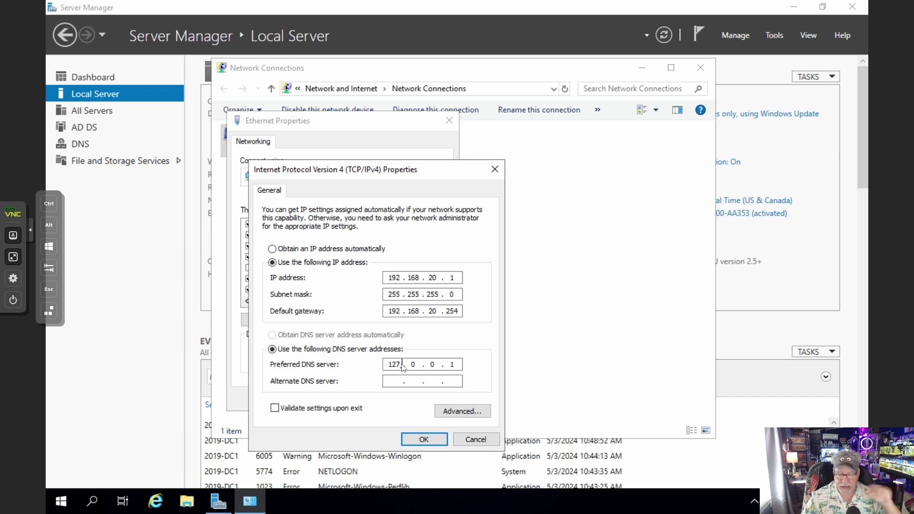
Change the preferred DNS server to 192.168.20.1 and save the adapter settings
drag(401, 365, 384, 365)
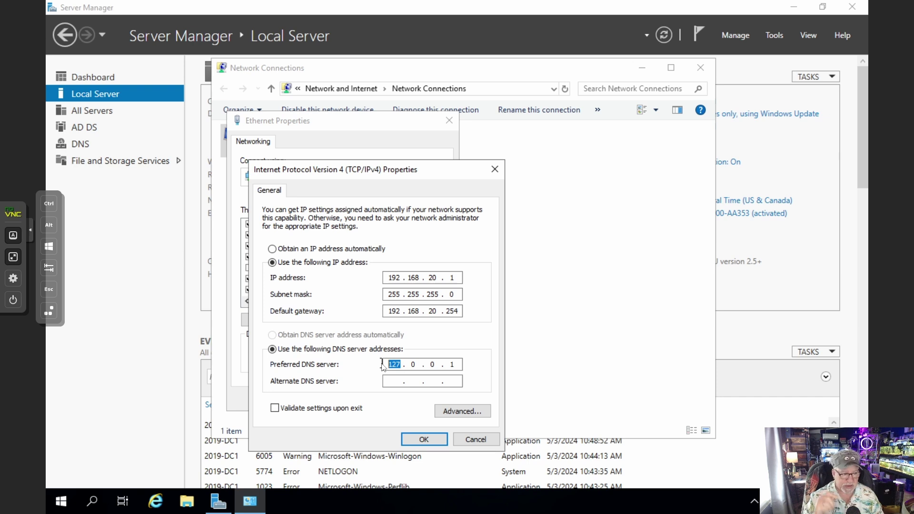
text(1)
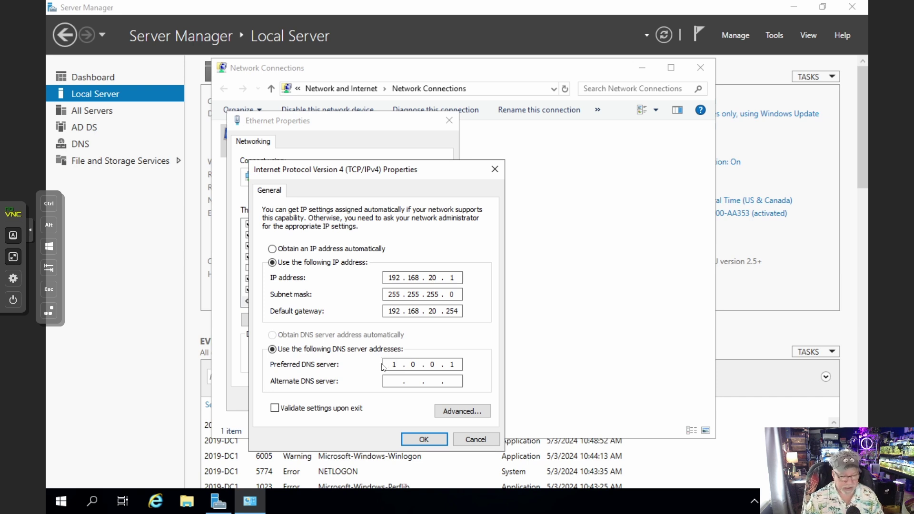
text(92.)
text(168.20.)
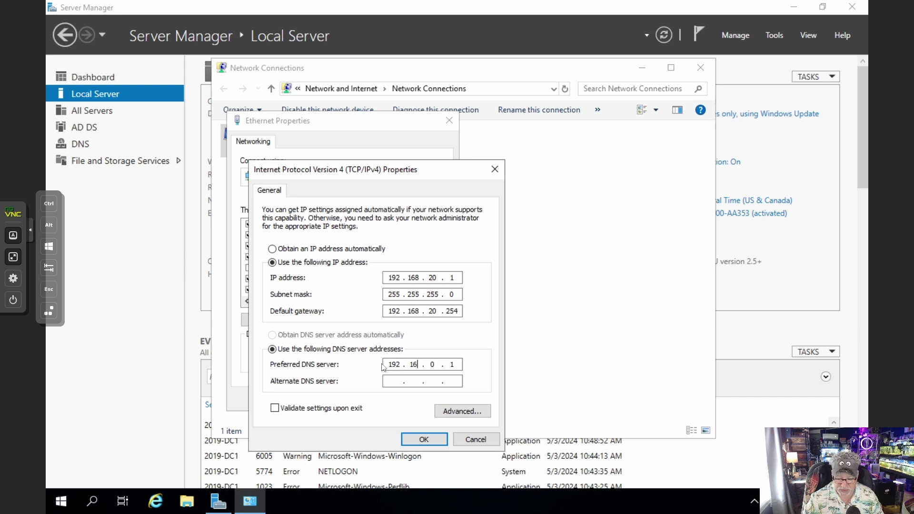
text(1)
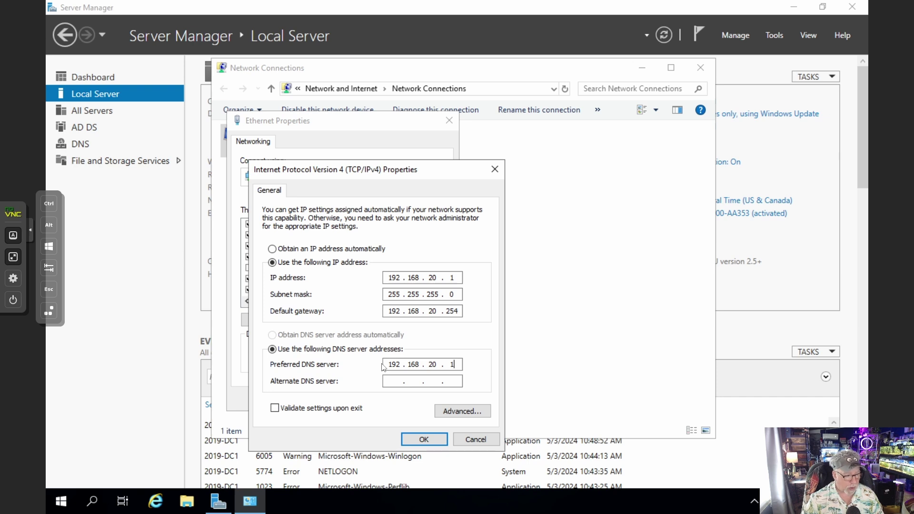
click(424, 439)
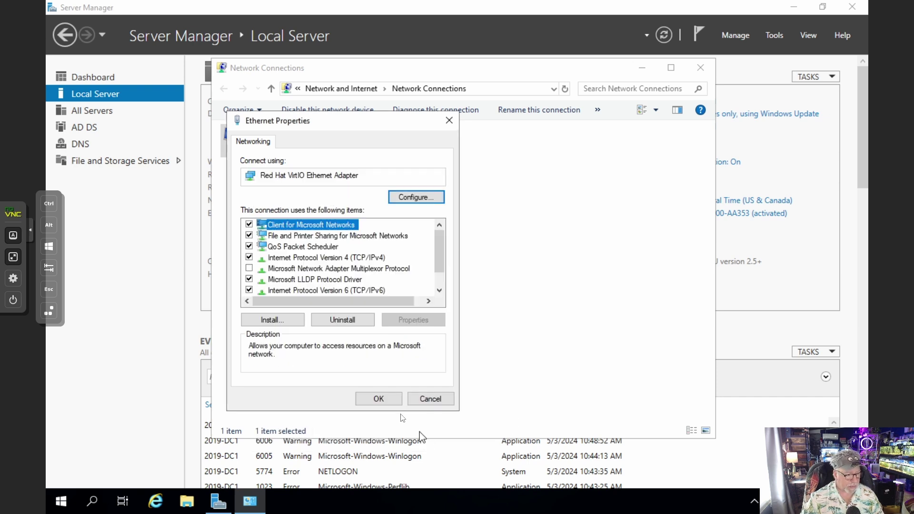
click(387, 401)
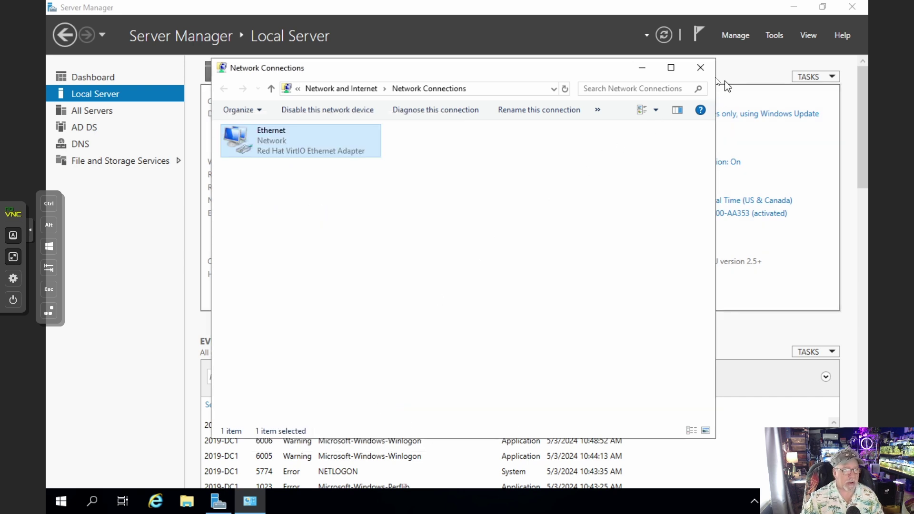
click(700, 67)
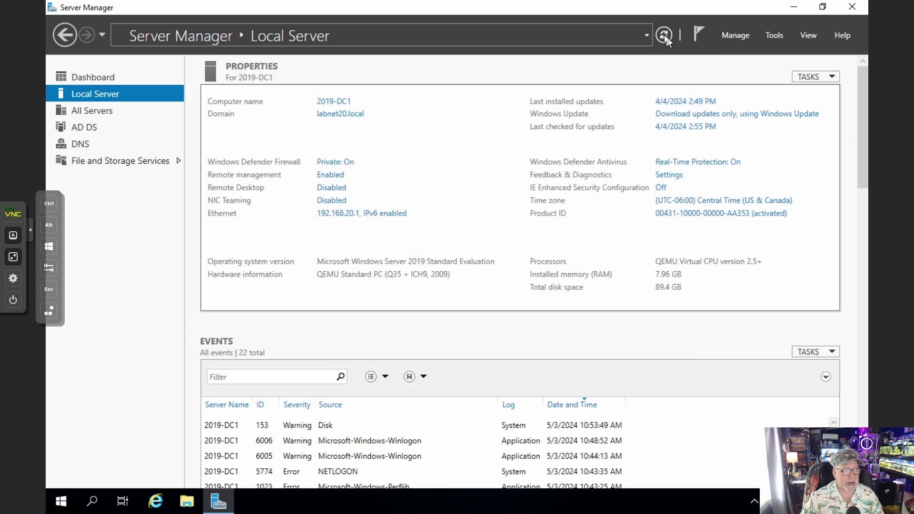
Launch Windows PowerShell as administrator from the Start button's power-user menu
right_click(60, 501)
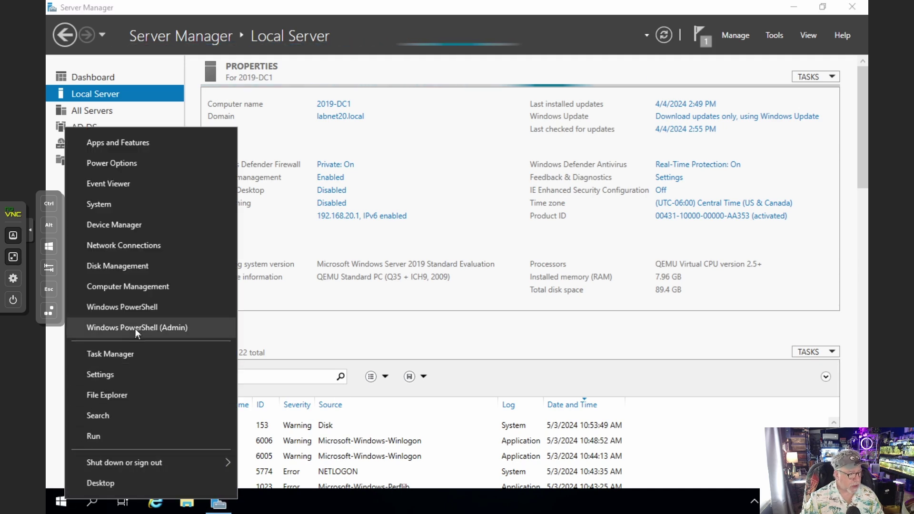
click(135, 329)
click(421, 334)
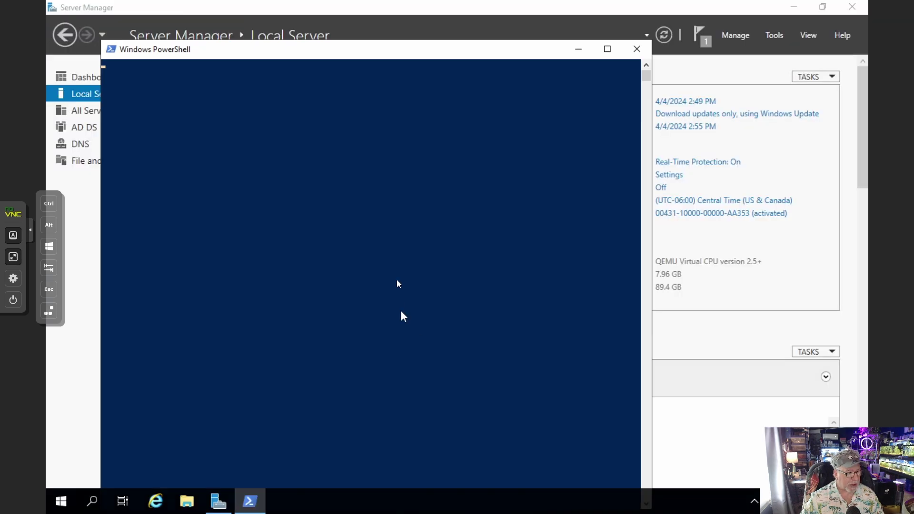
click(413, 261)
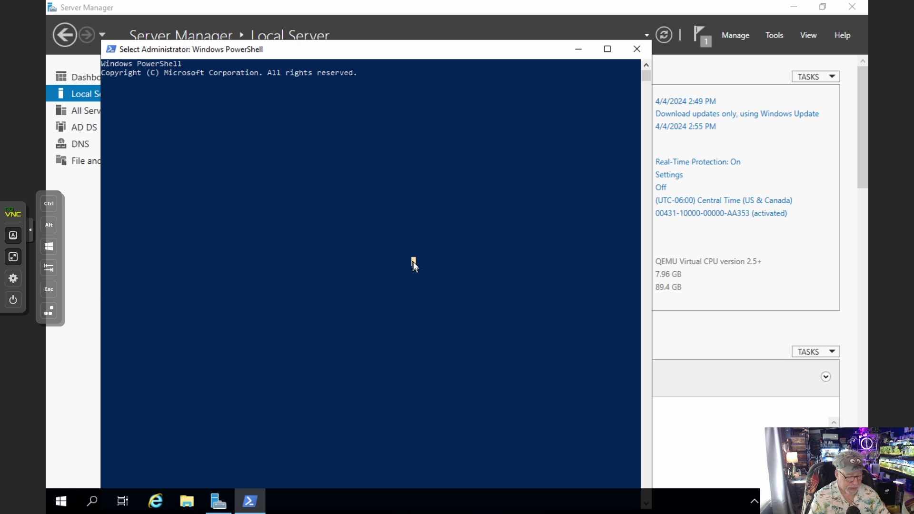
right_click(413, 263)
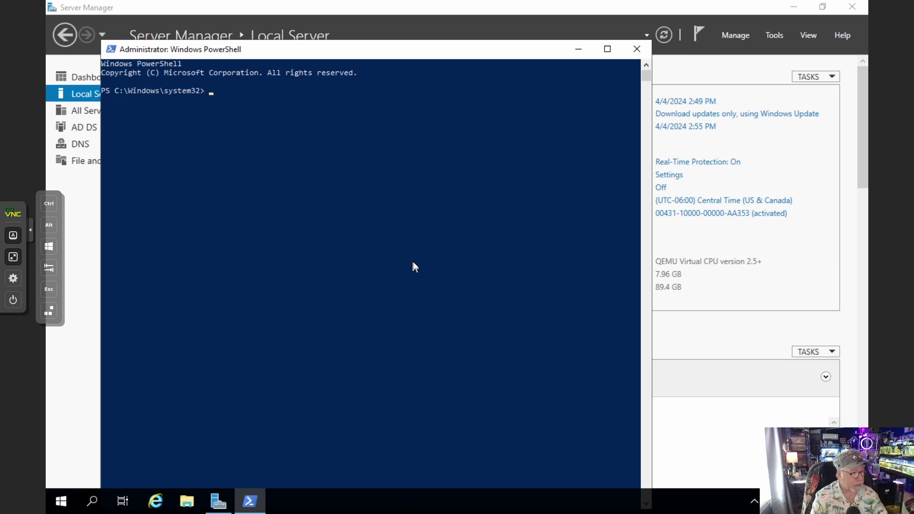
Ping google.com, 2019-dc1, and 2019-dc1 -4 to verify name resolution
text(ping )
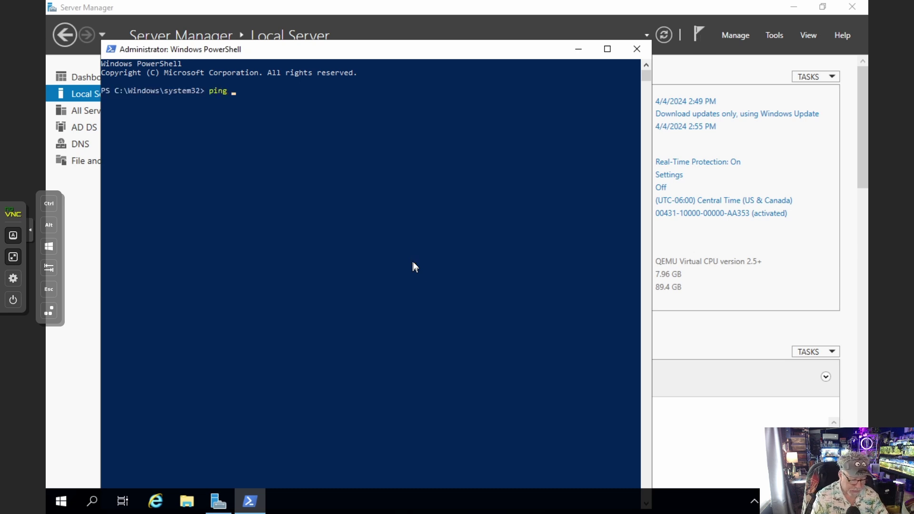
text(google.com)
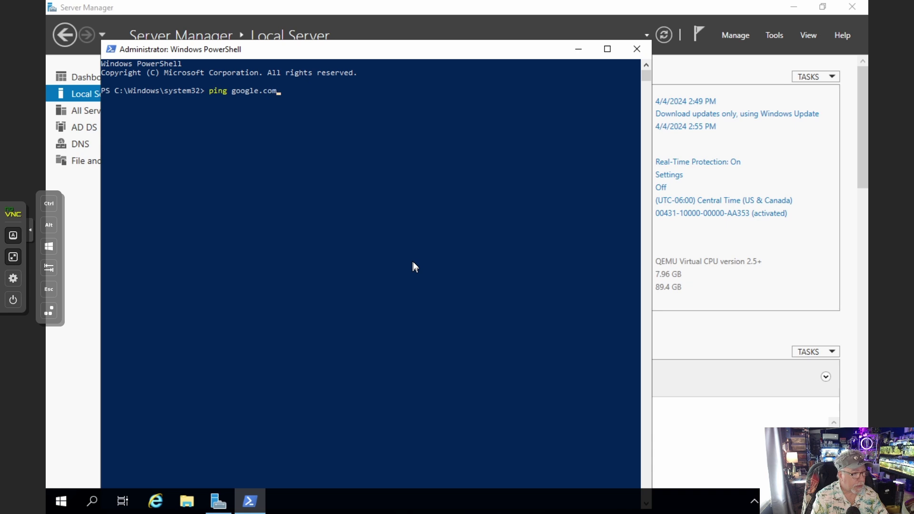
key(Return)
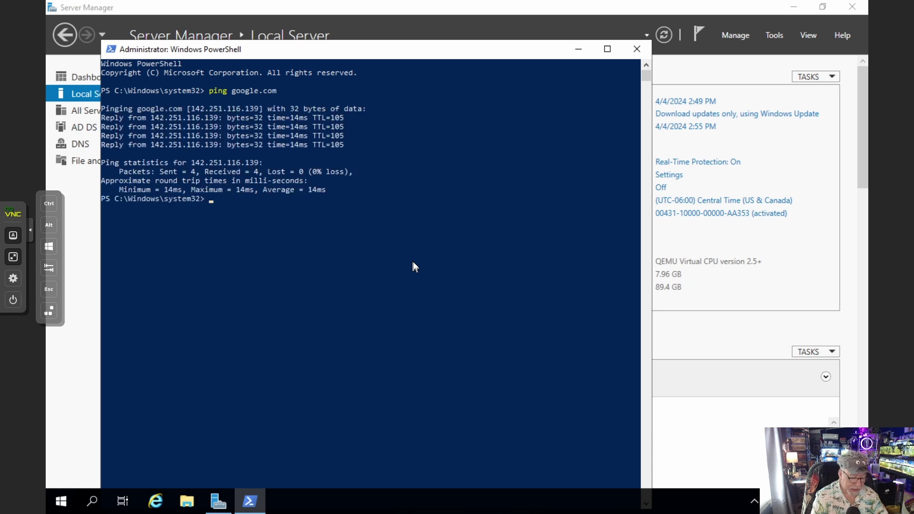
text(ping )
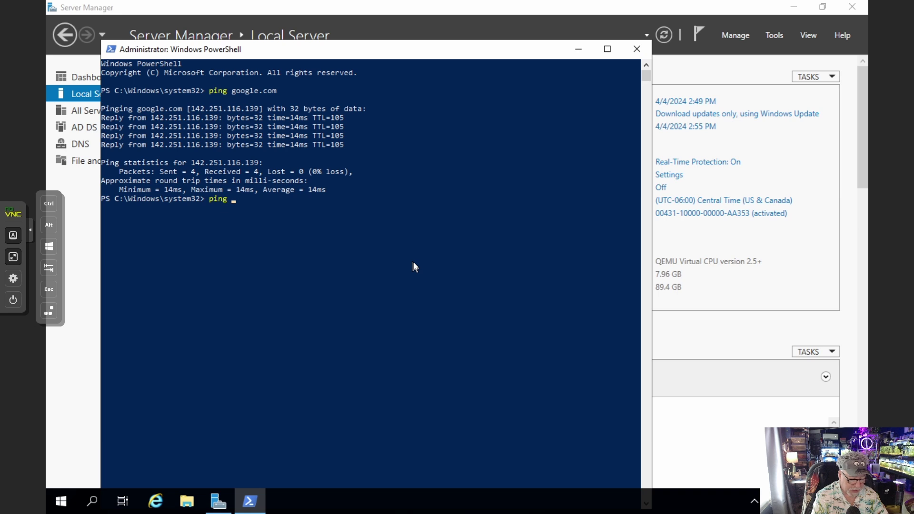
text(2019-dc)
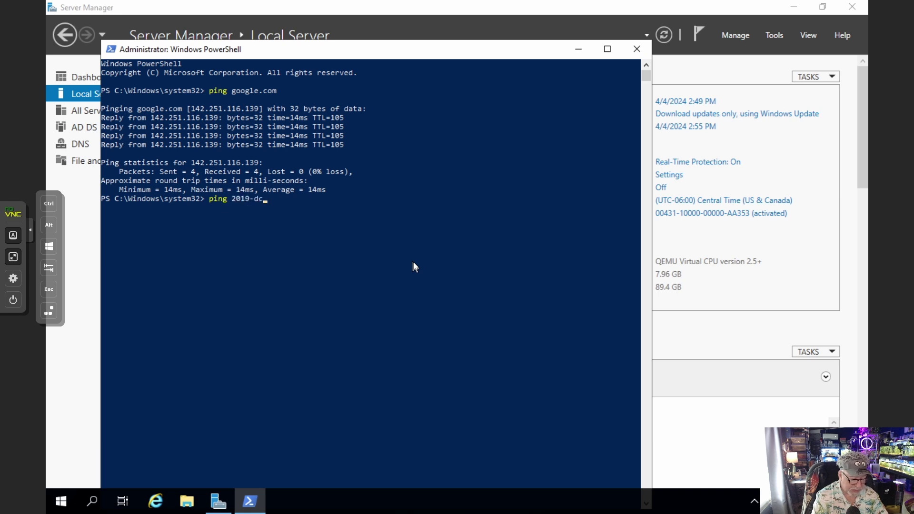
text(1)
key(Return)
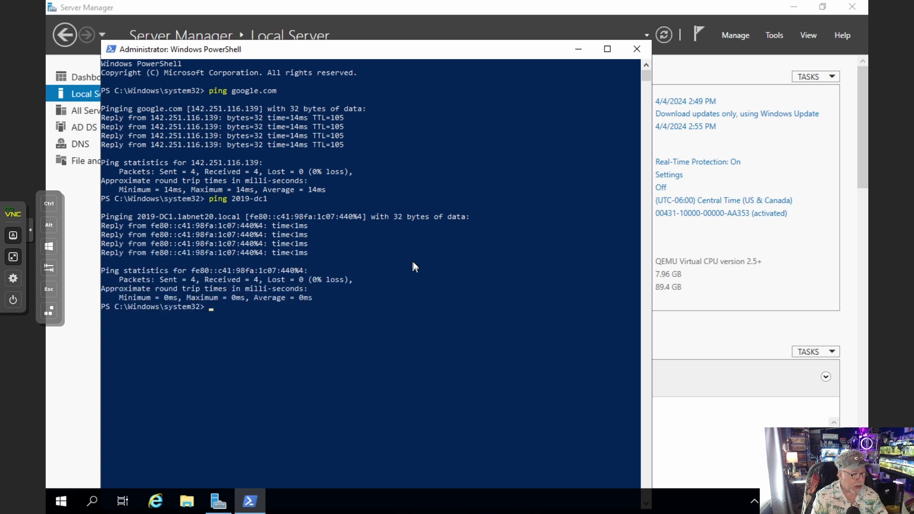
key(Up)
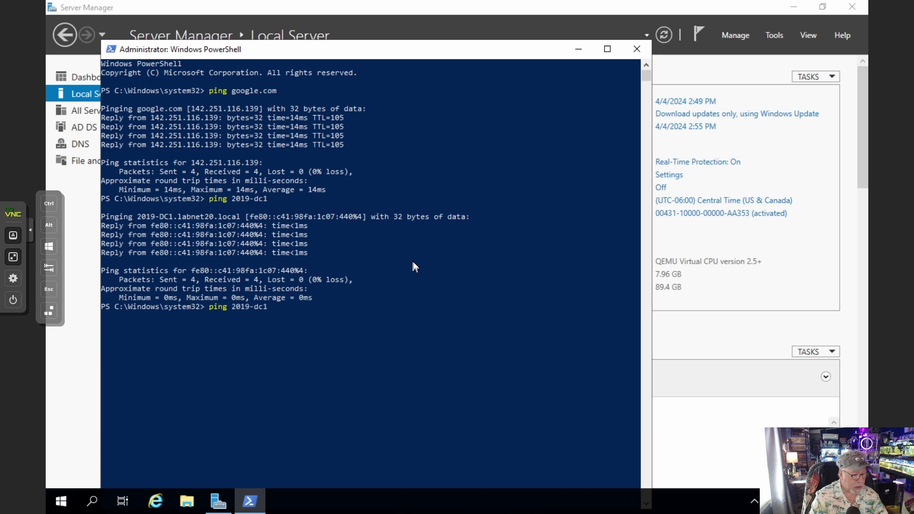
text(-4)
key(Return)
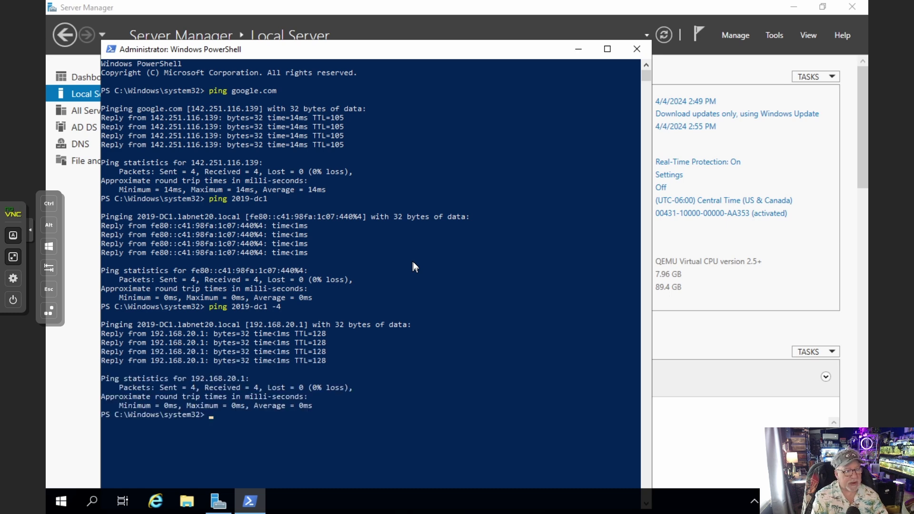
Close PowerShell and show the 2019-DC2 VM console full screen
click(636, 48)
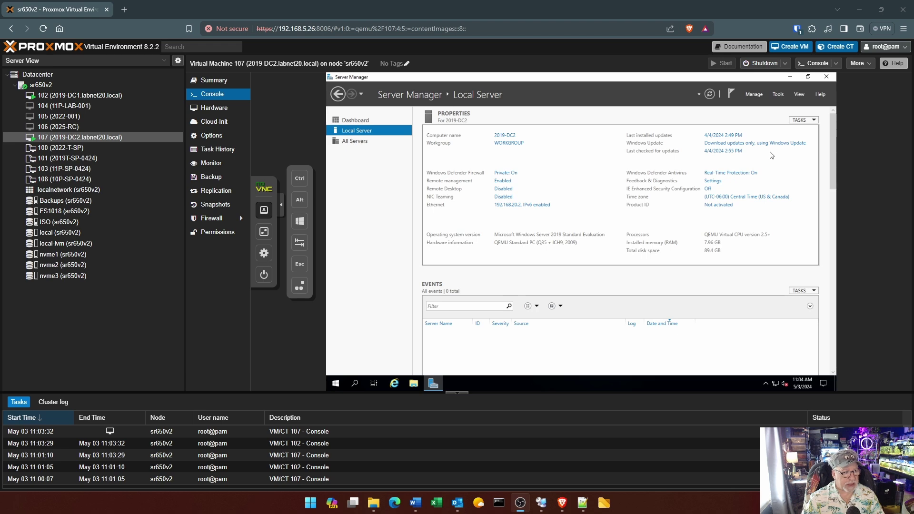
click(264, 232)
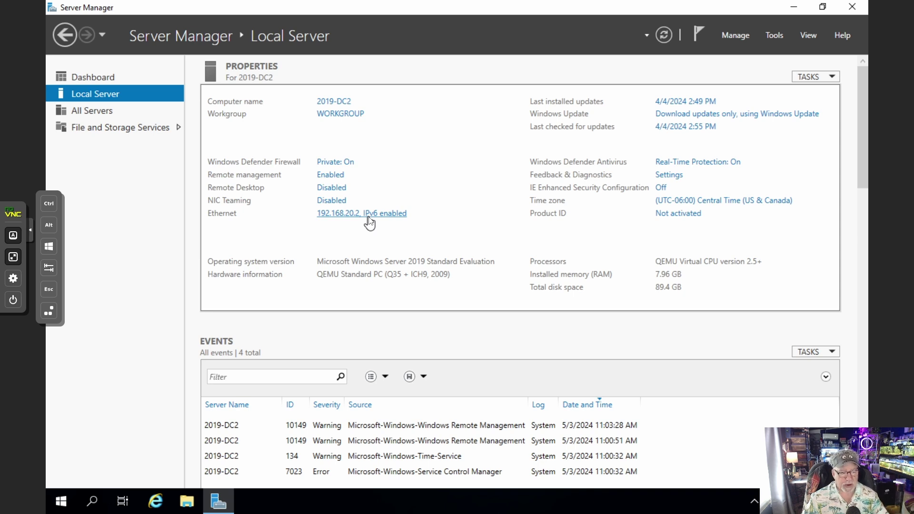
click(739, 37)
Add the Active Directory Domain Services role with management tools to 2019-DC2 and install it
click(746, 58)
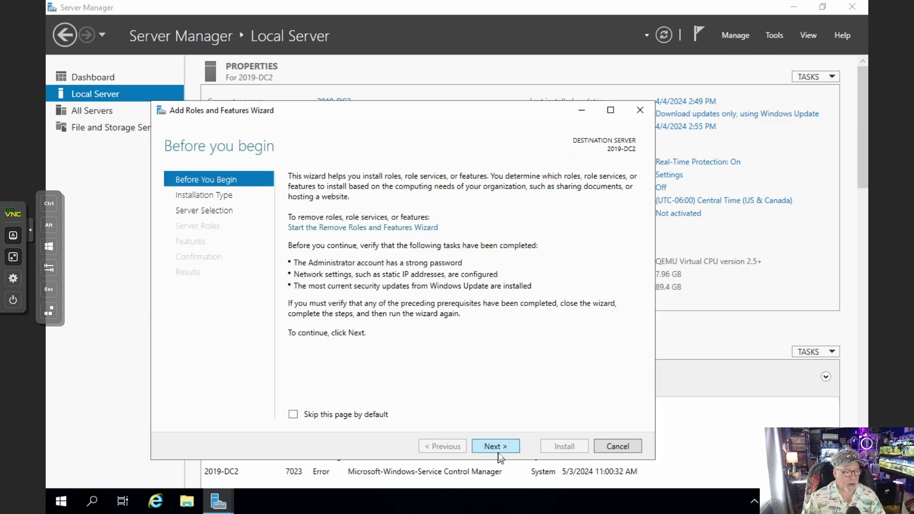
click(495, 446)
click(495, 446)
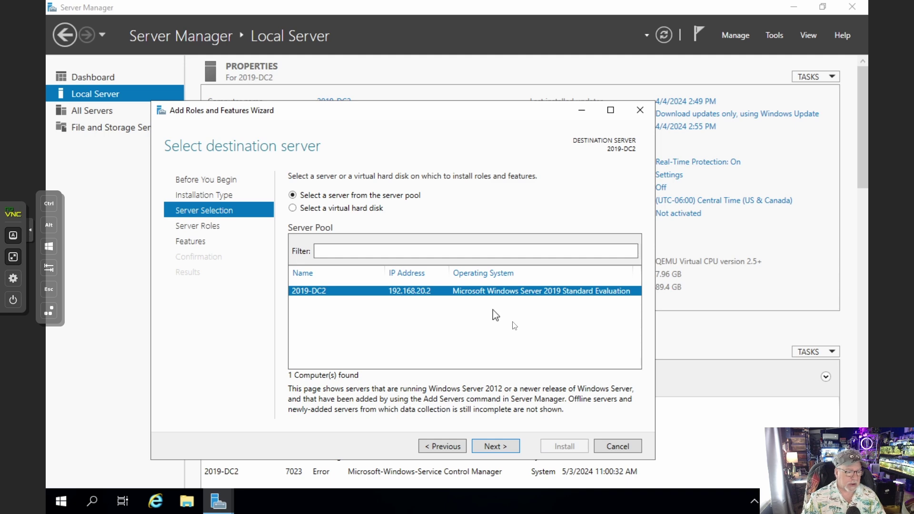
click(495, 447)
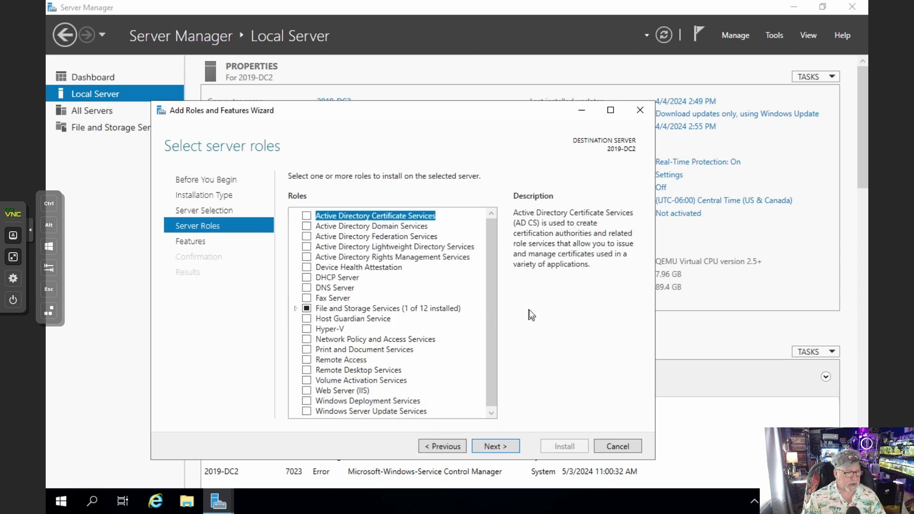
click(307, 226)
click(445, 395)
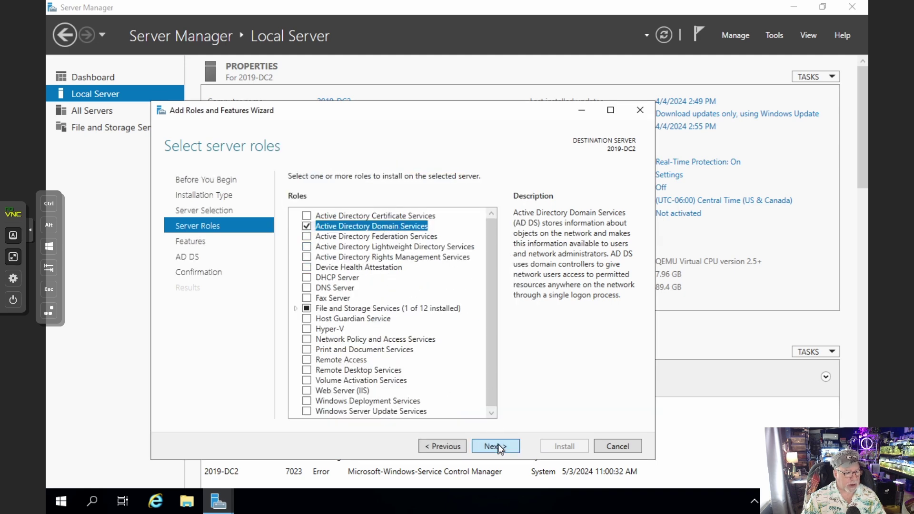
click(498, 445)
click(498, 444)
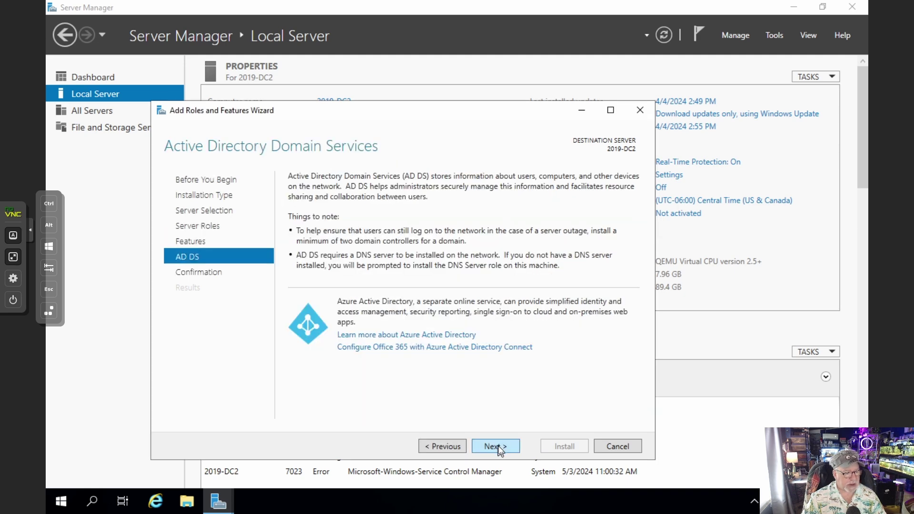
click(498, 446)
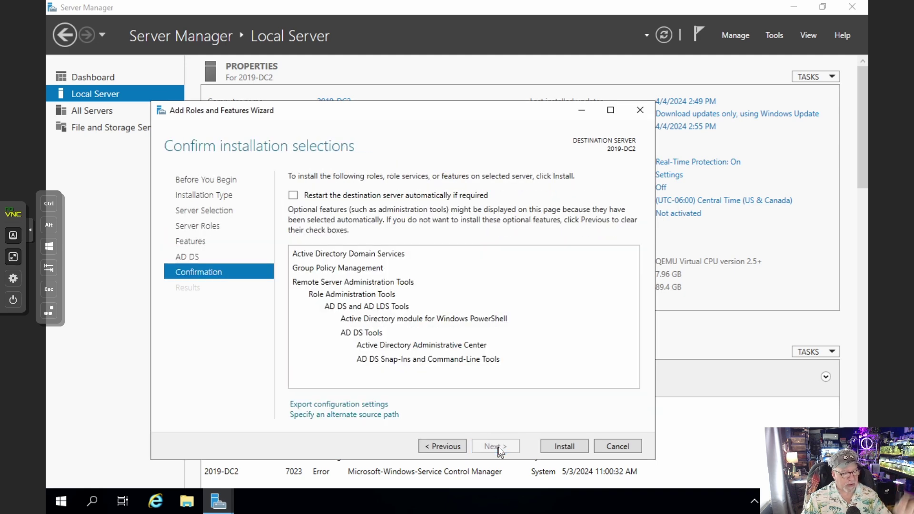
click(566, 446)
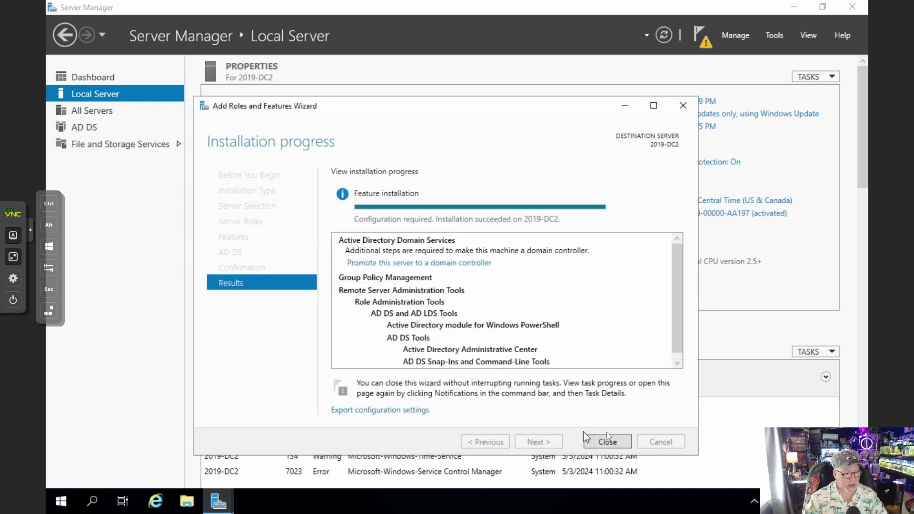
click(616, 442)
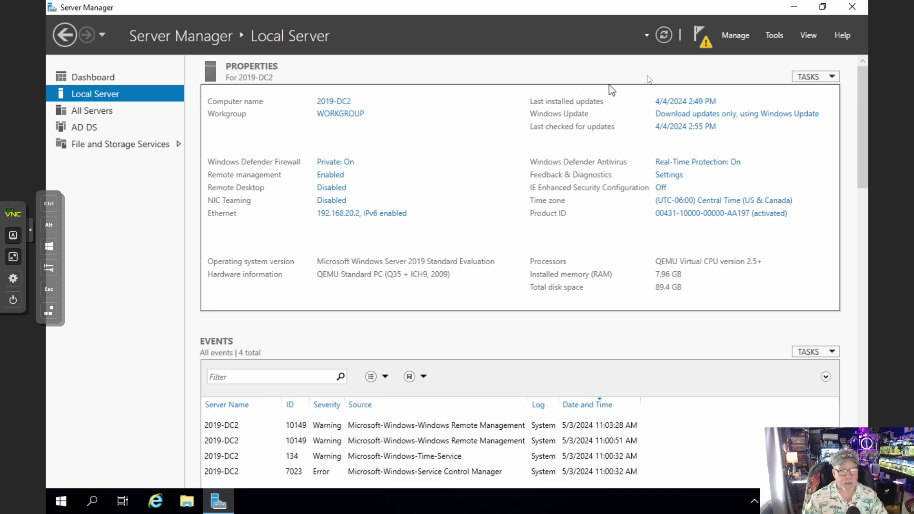
Start promoting the server to a domain controller for existing domain labnet20.local
click(703, 43)
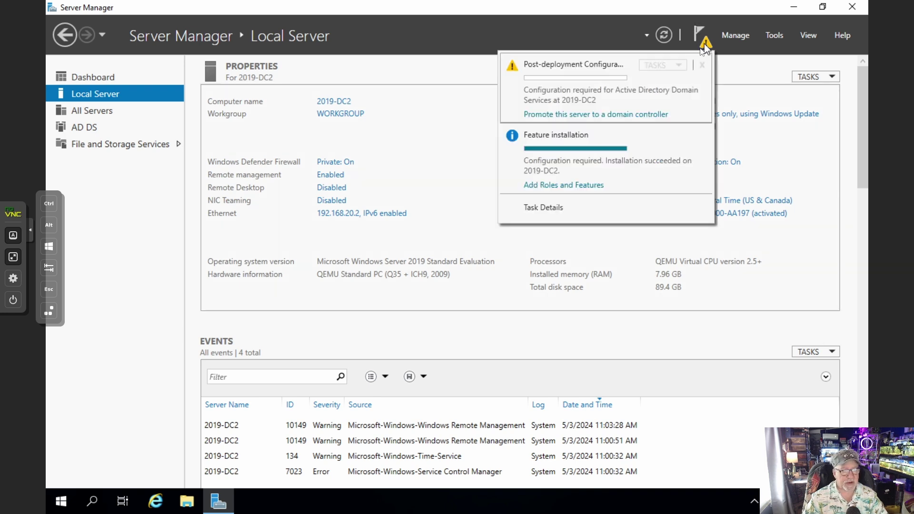
click(638, 113)
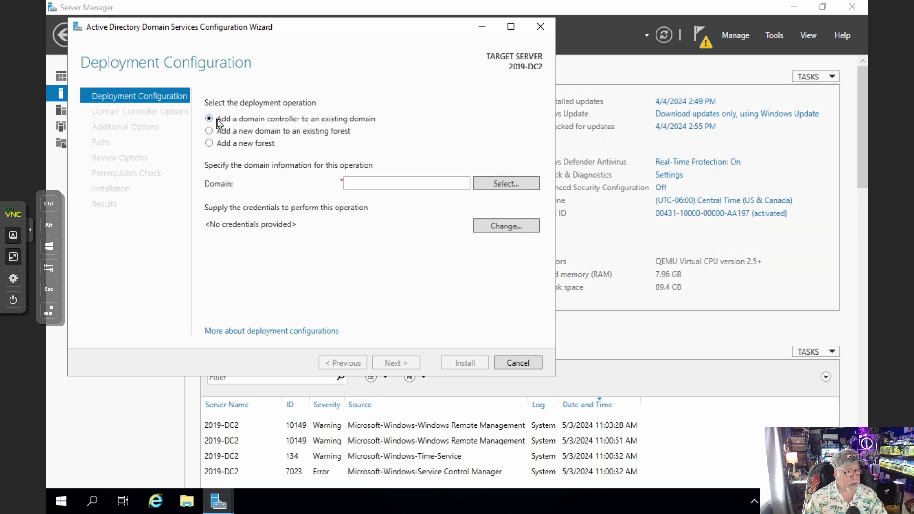
click(374, 184)
text(la)
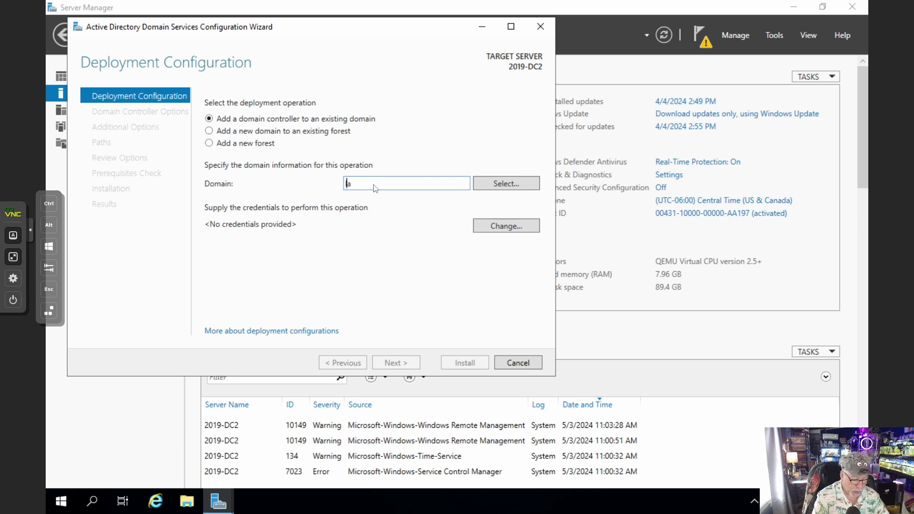
text(bnet)
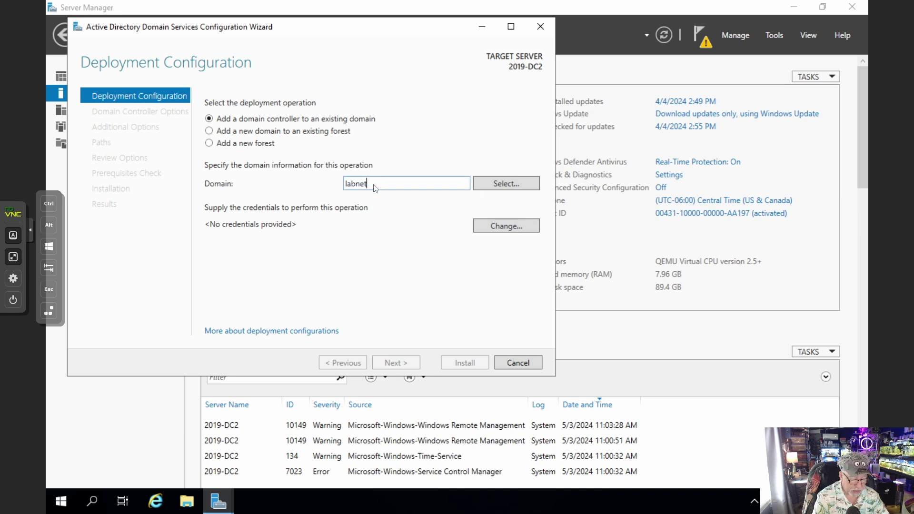
text(20.local)
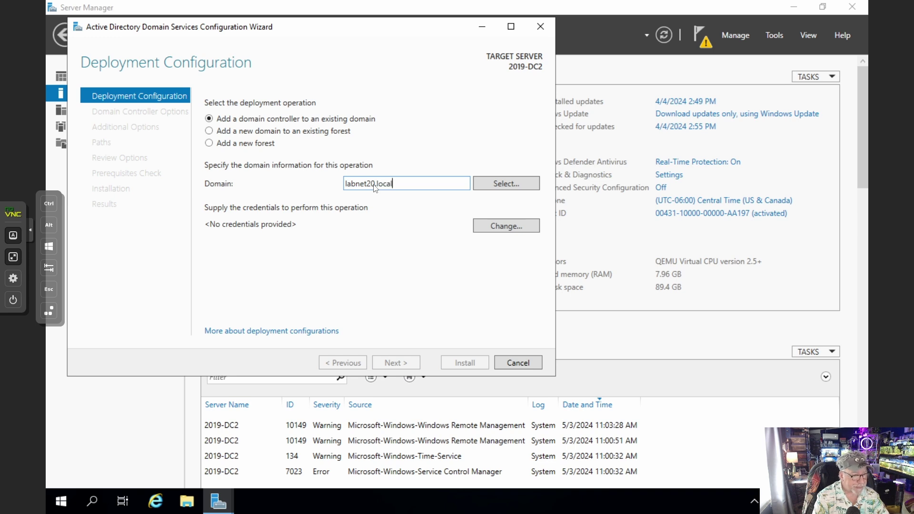
key(Return)
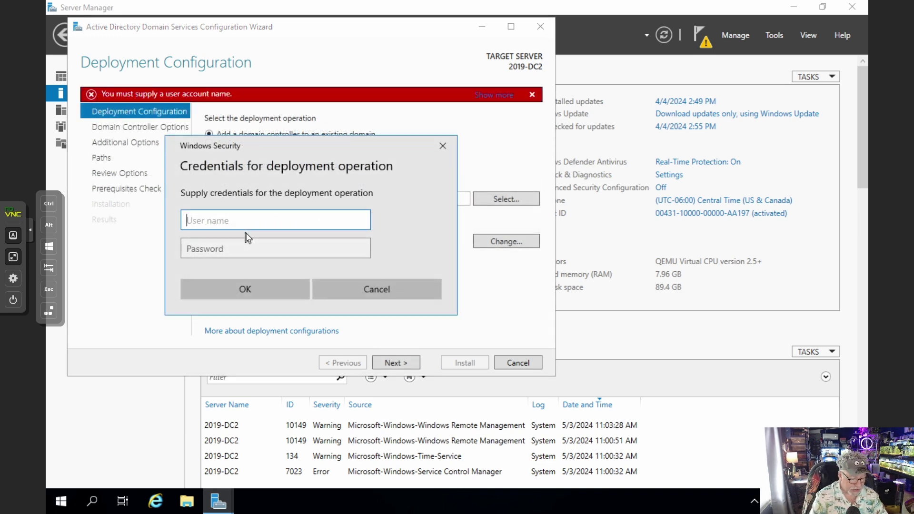
Supply the new user's name and password as deployment credentials
text(adama)
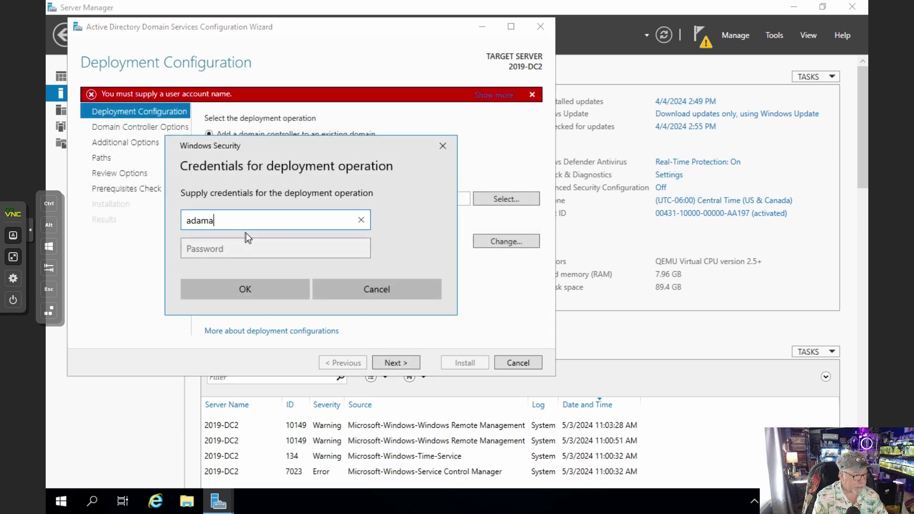
key(Tab)
text(****)
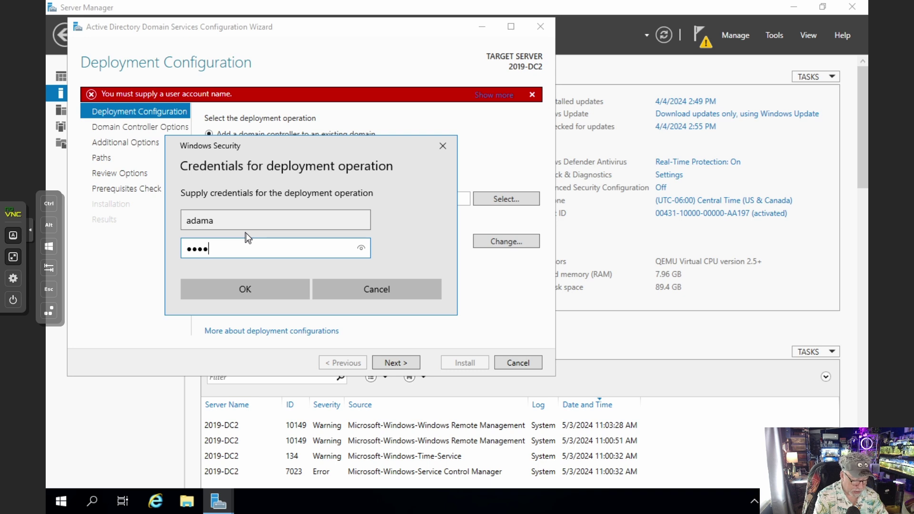
text(*)
key(BackSpace)
key(BackSpace)
key(BackSpace)
key(BackSpace)
key(BackSpace)
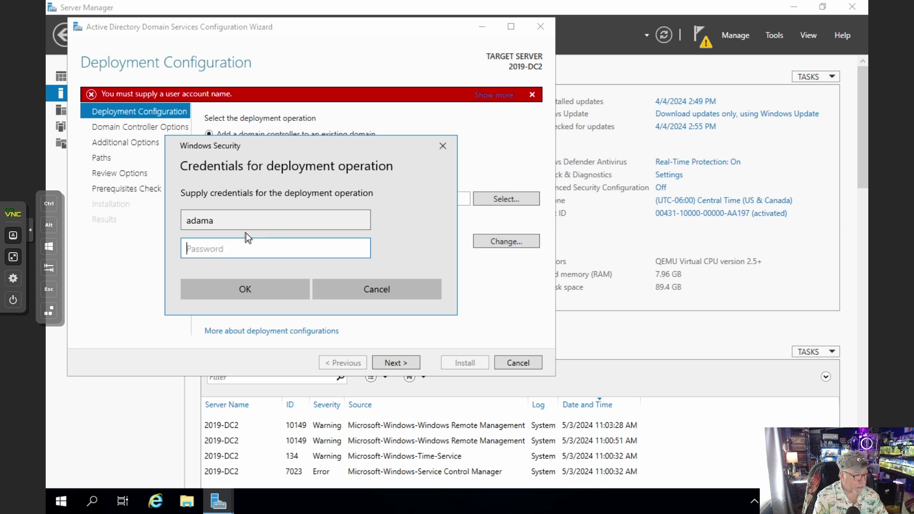
text(*****)
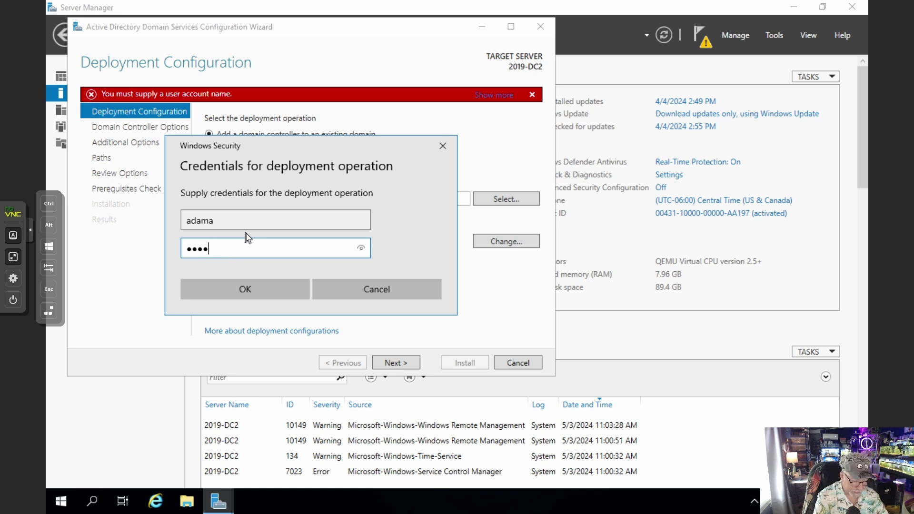
text(******)
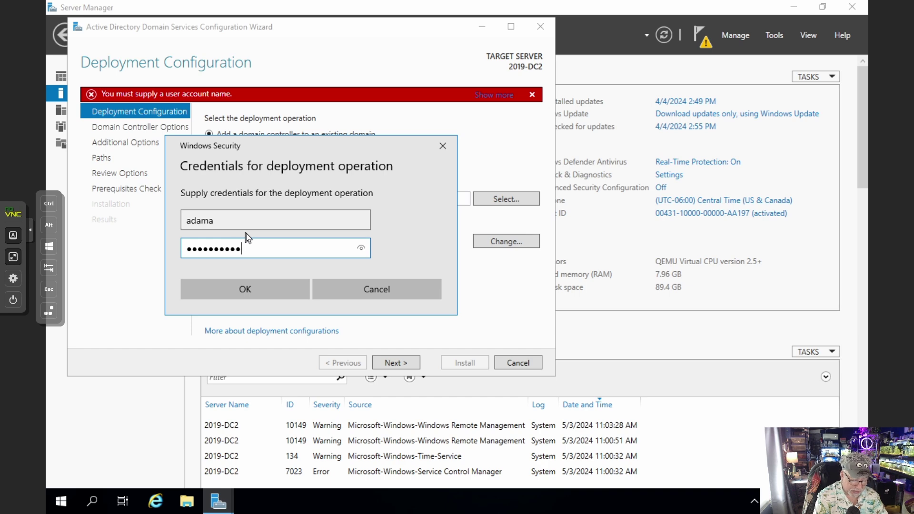
text(**)
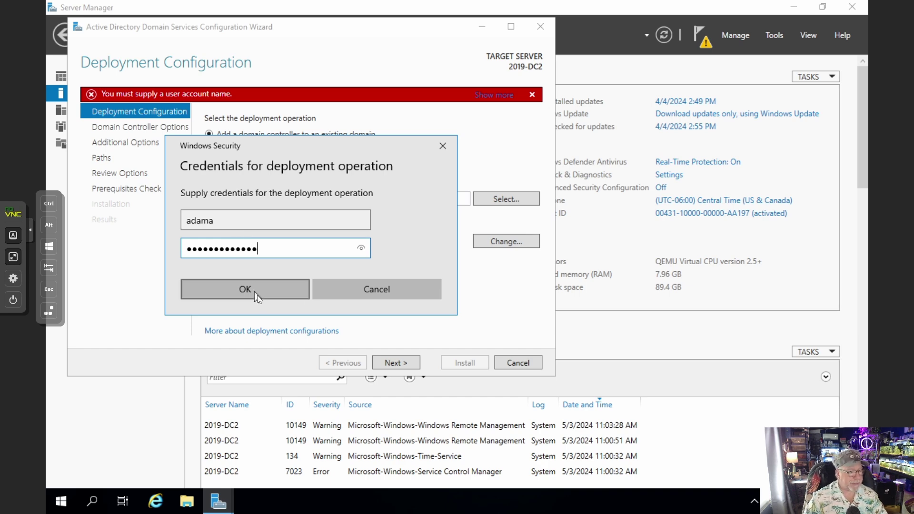
click(258, 293)
click(406, 360)
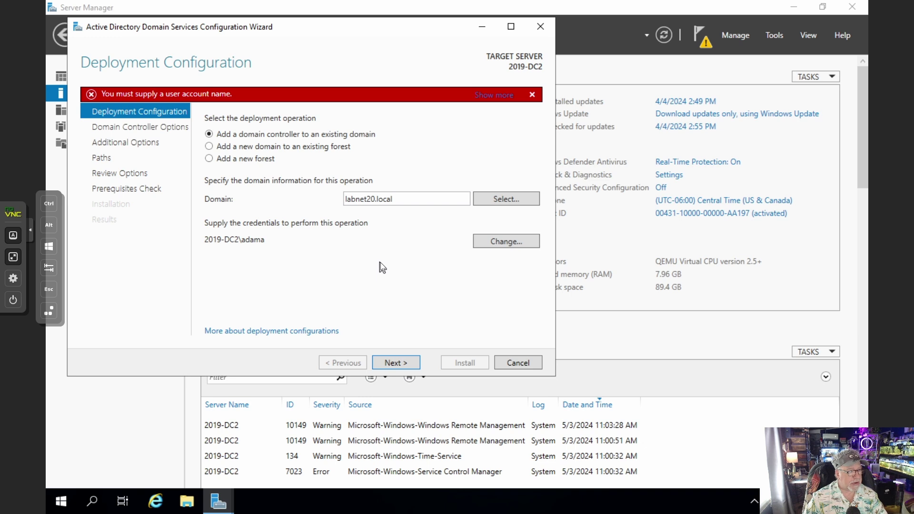
Change the deployment credentials to the administrator account and its password
click(506, 246)
text(ad)
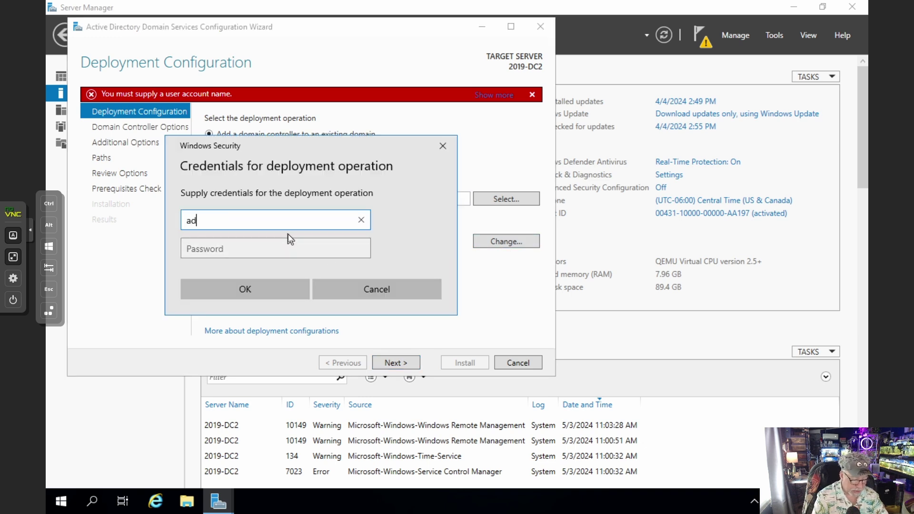
text(ministrator)
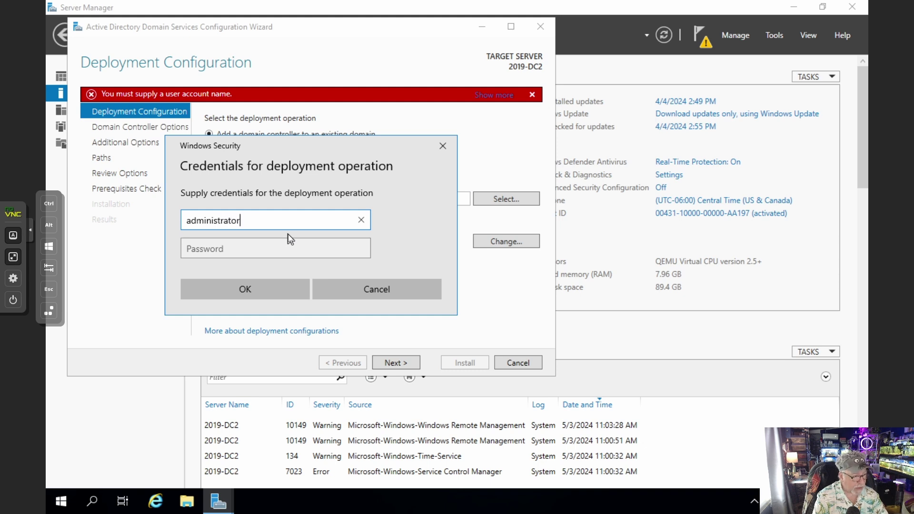
key(Tab)
text(*****)
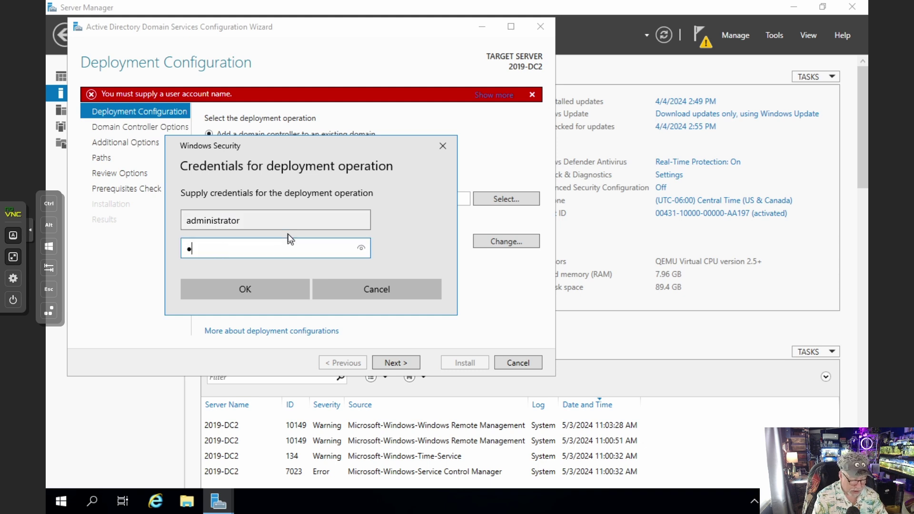
text(*******)
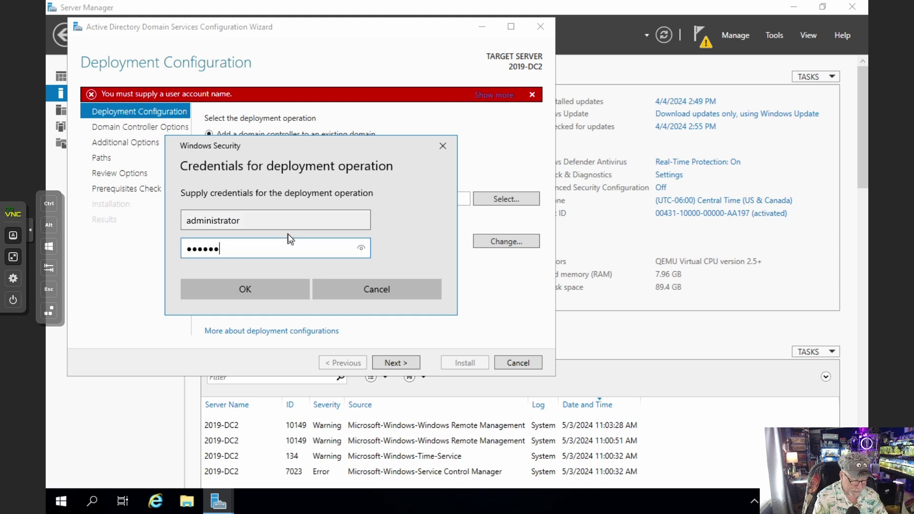
text(*)
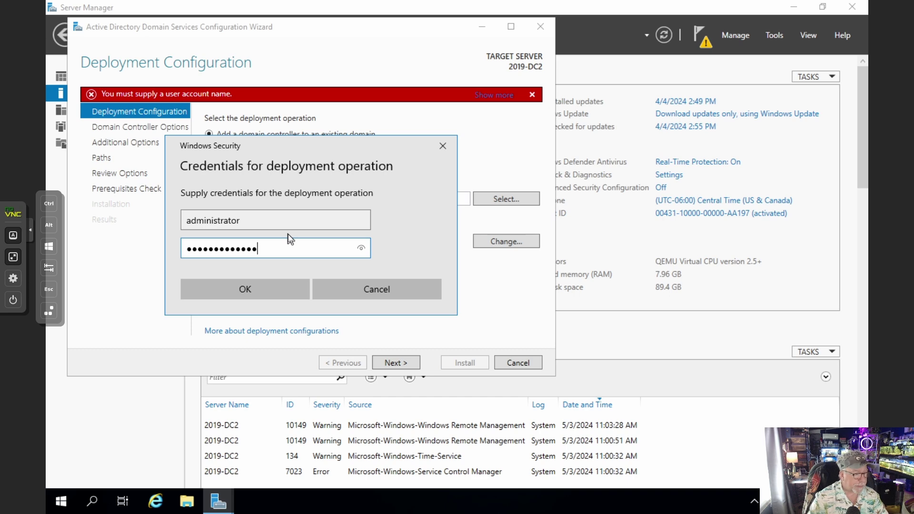
click(283, 287)
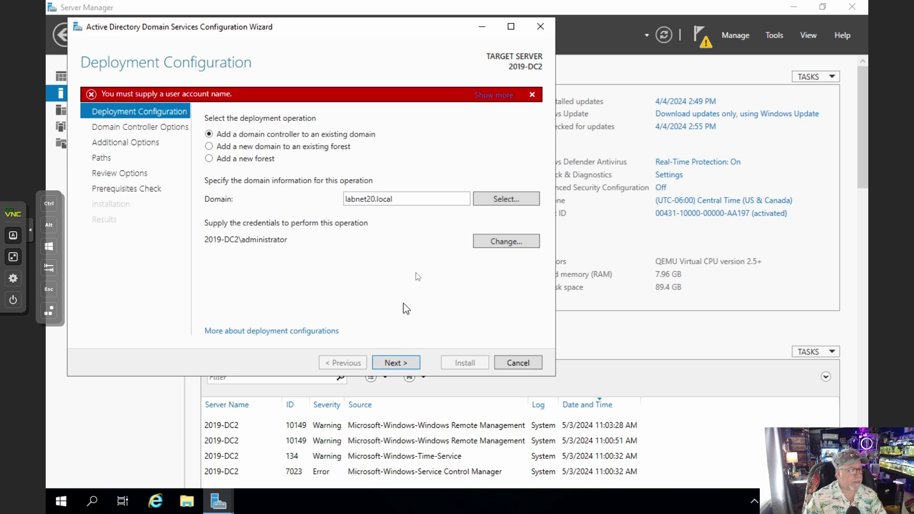
Replace them with the user's labnet20 domain-qualified account and password, then continue
click(505, 241)
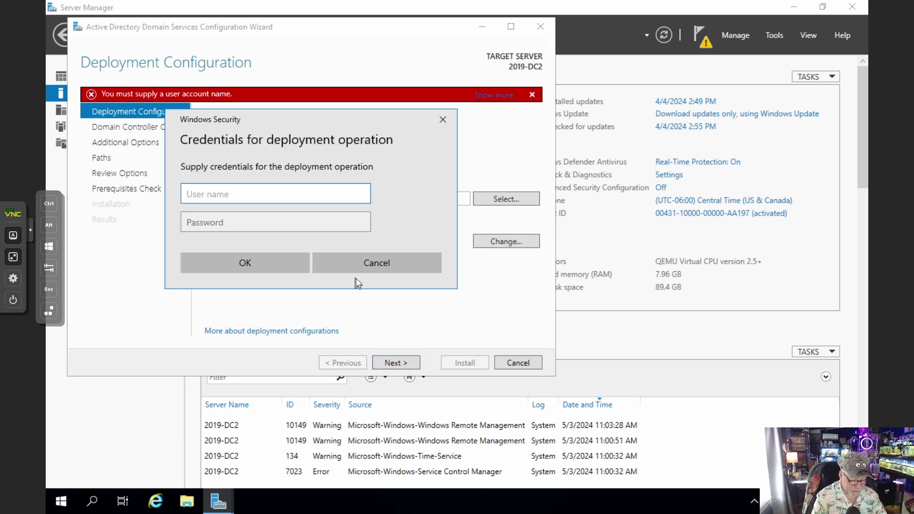
text(labnet20)
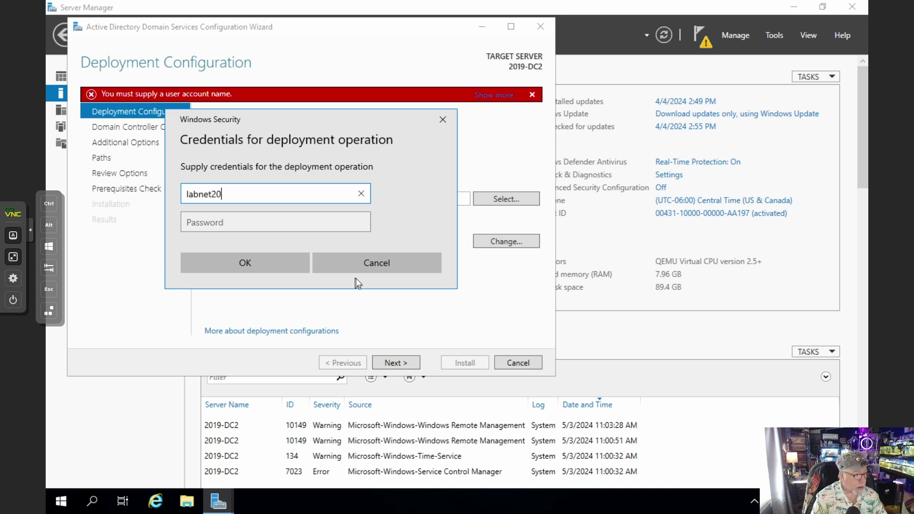
text(\a)
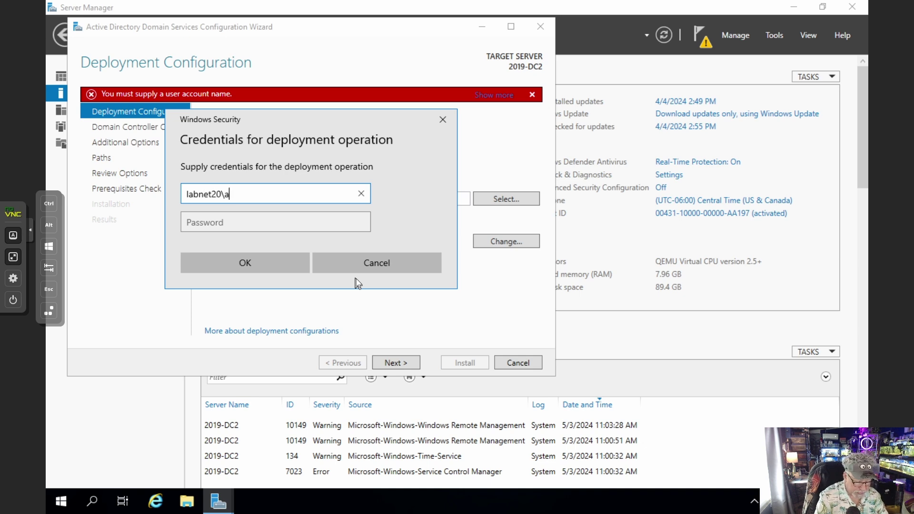
text(dama)
key(Tab)
text(•••)
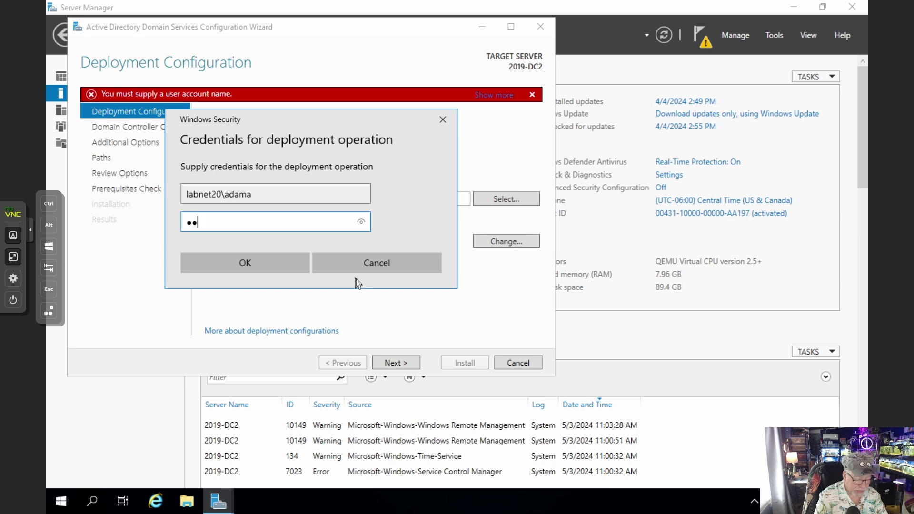
text(••••••)
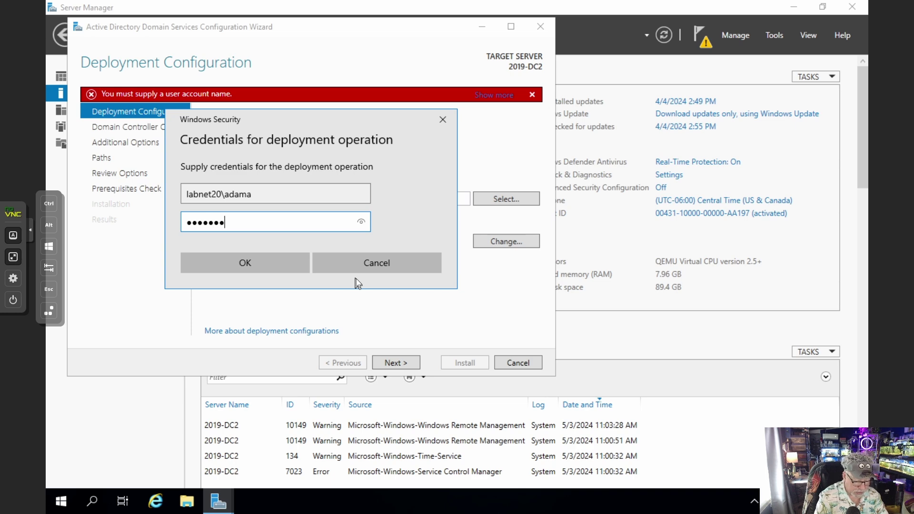
text(••••)
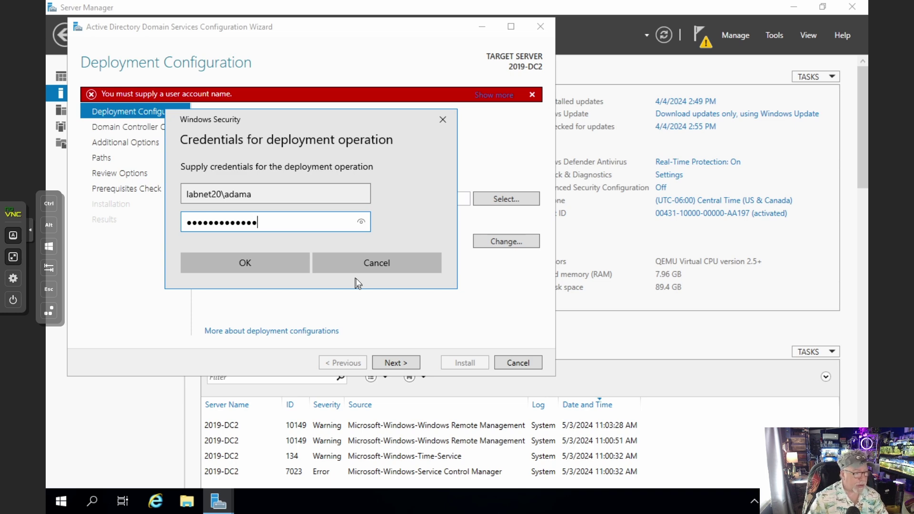
click(276, 269)
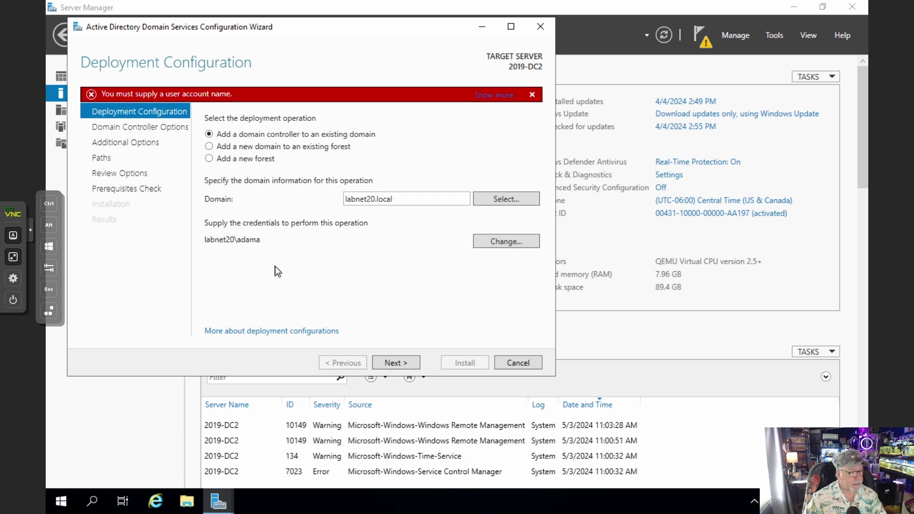
click(392, 364)
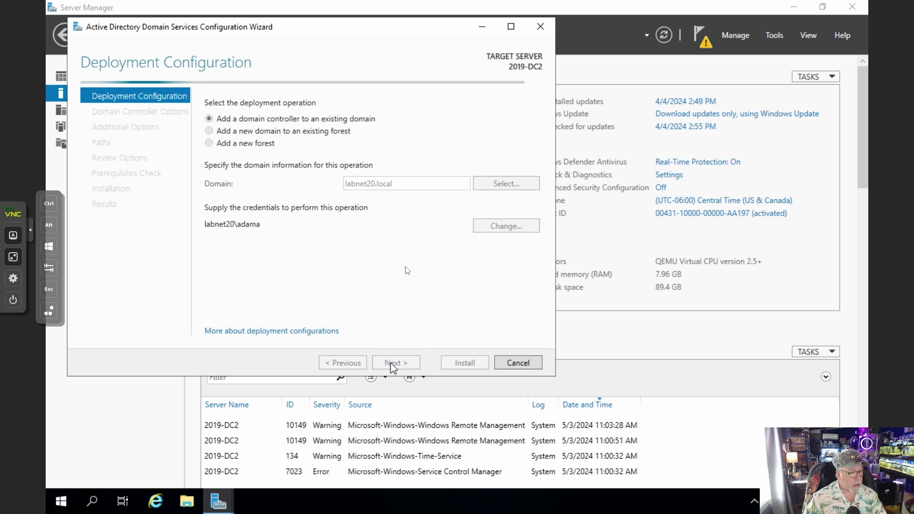
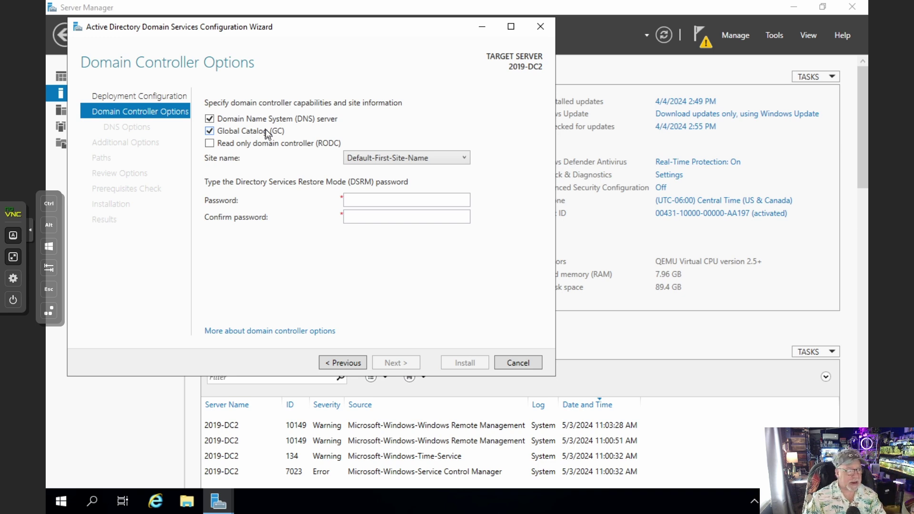
Enter and confirm the Directory Services Restore Mode password
click(375, 200)
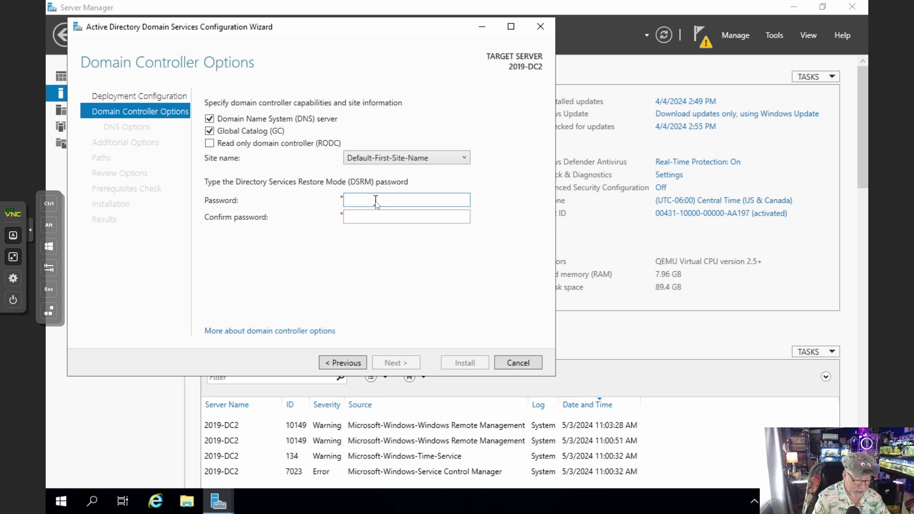
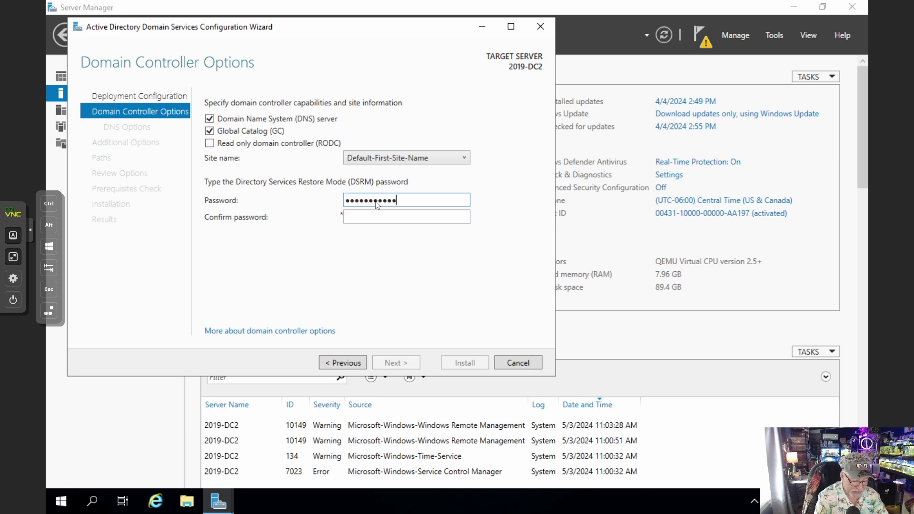
key(Tab)
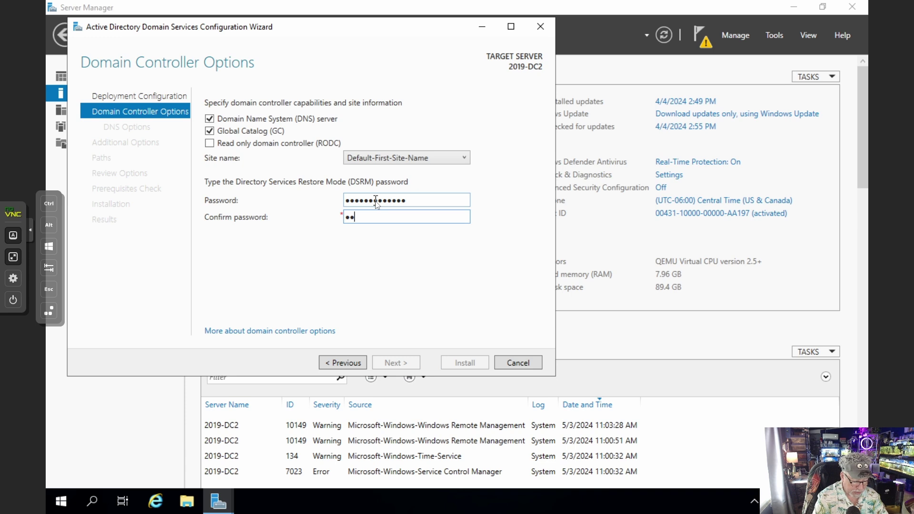
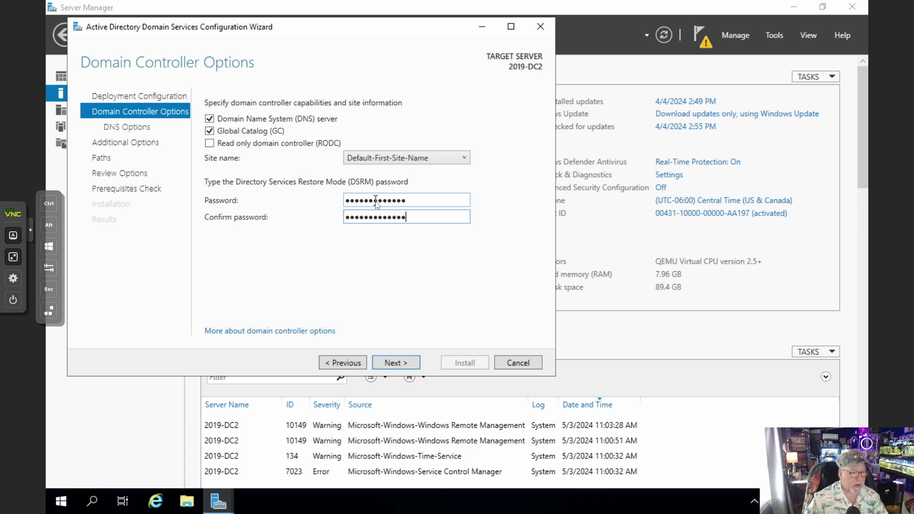
Set replication from 2019-DC1.labnet20.local and accept the default database and log paths
click(410, 364)
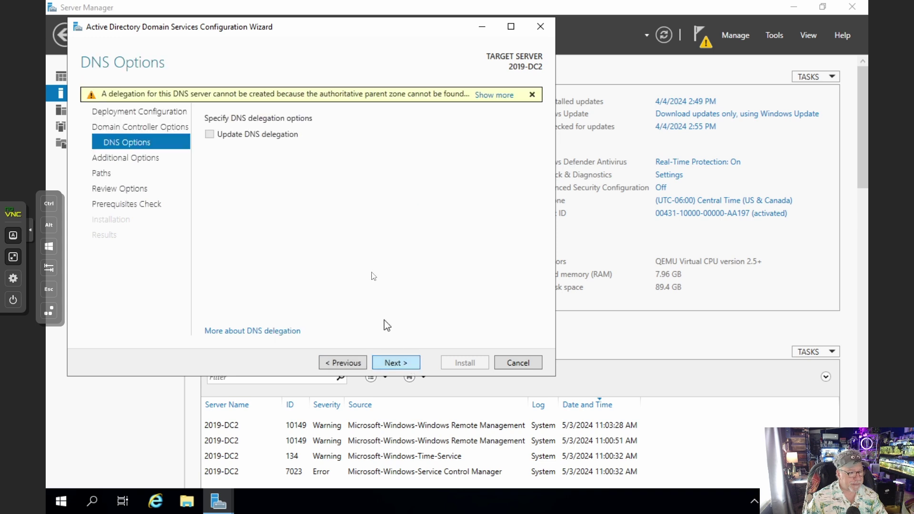
click(407, 364)
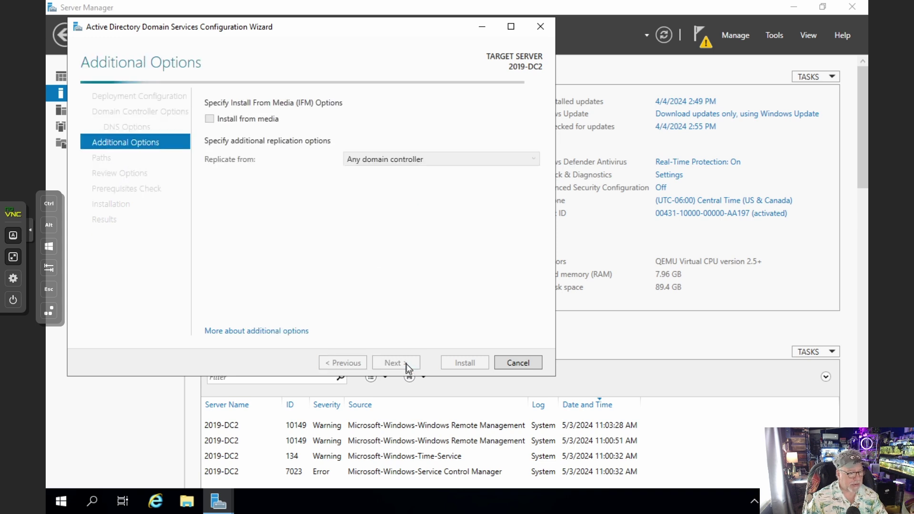
click(534, 159)
click(392, 188)
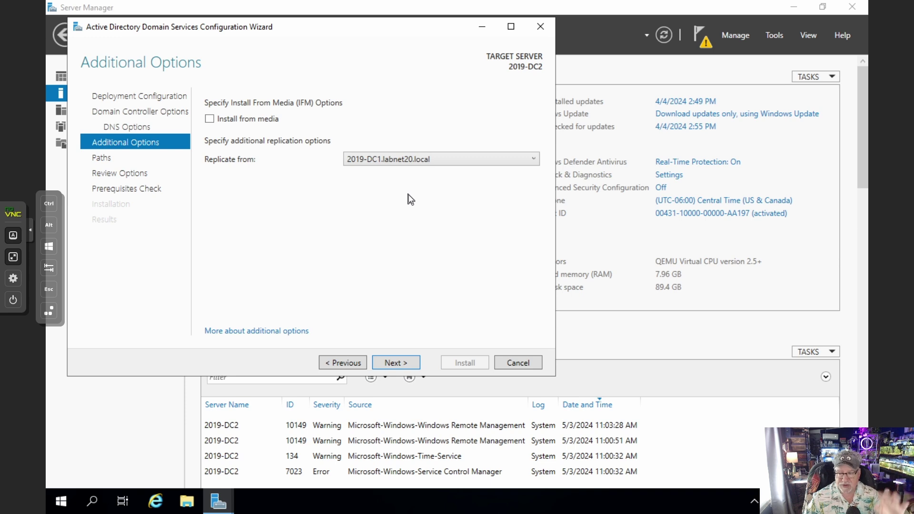
click(394, 362)
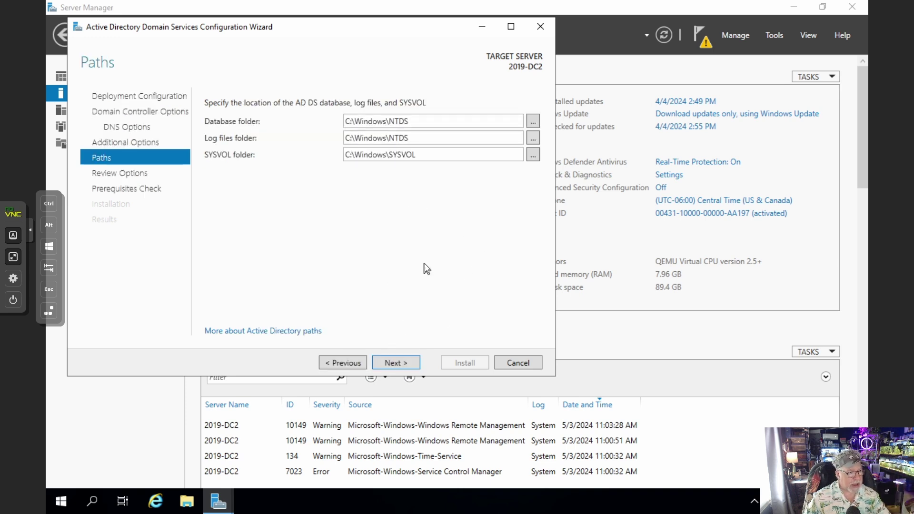
click(410, 366)
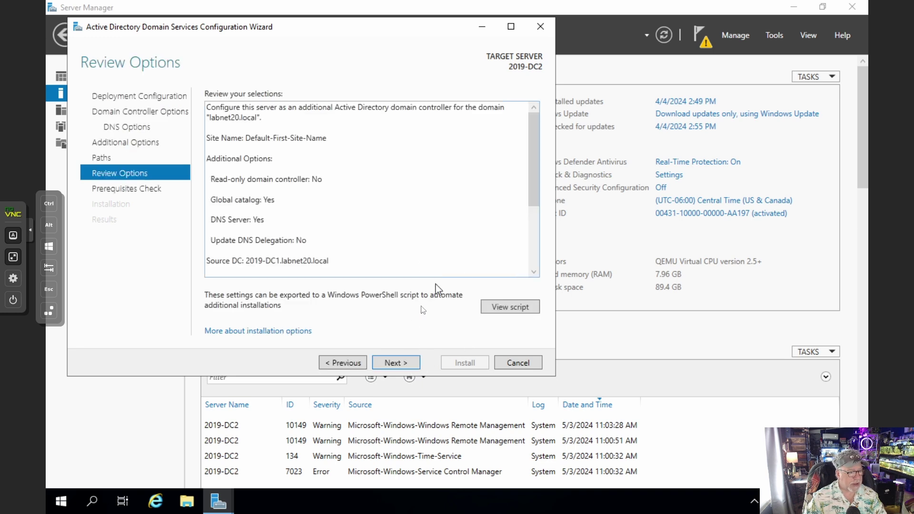
Review the generated PowerShell deployment script, pass the prerequisites check and start the promotion
click(509, 307)
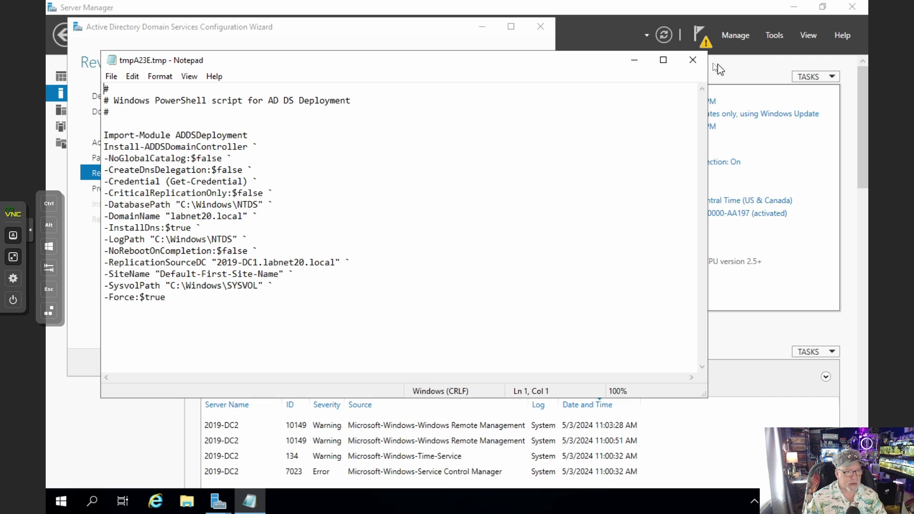
click(692, 59)
click(404, 363)
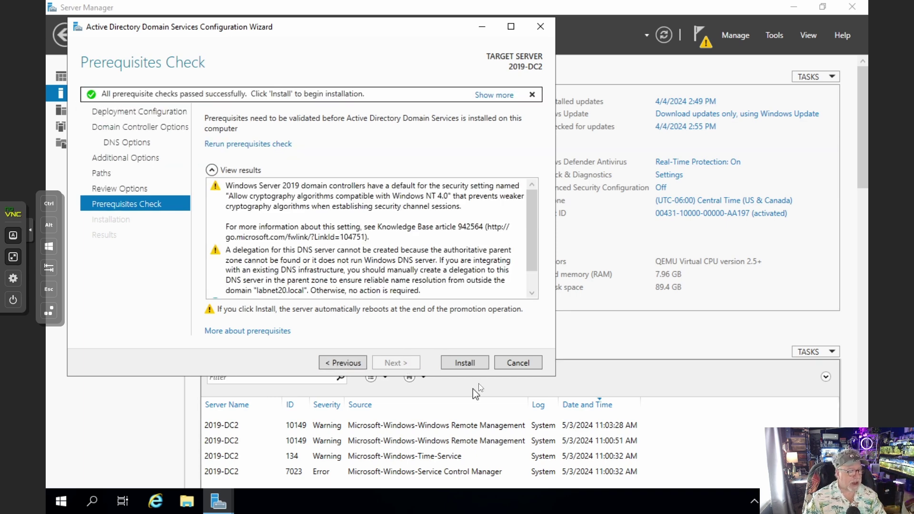
click(473, 362)
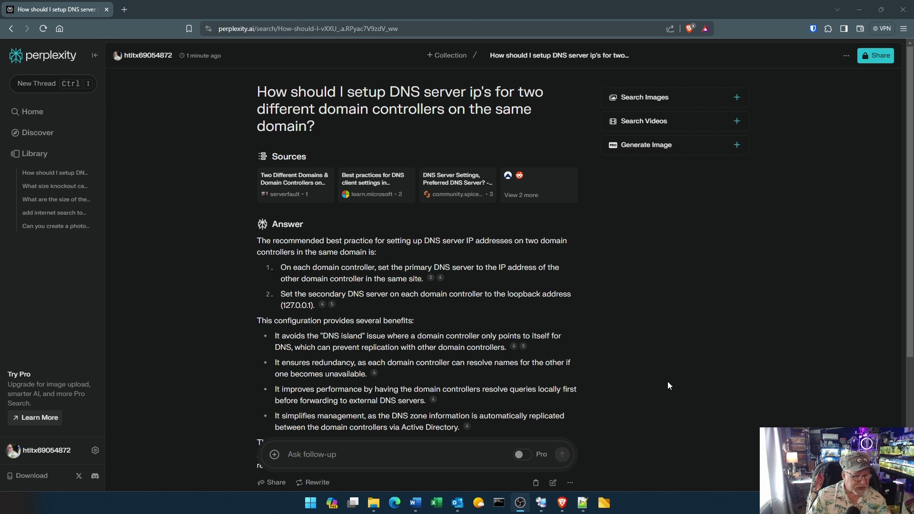
scroll(683, 384, down, 1)
scroll(684, 386, down, 1)
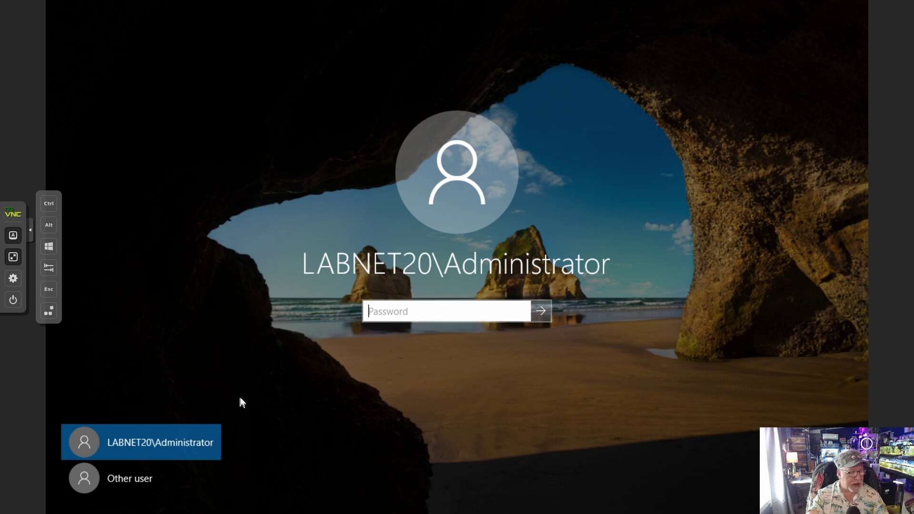
Sign in to LABNET20 with another domain user's name and password, then show Local Server properties
click(121, 481)
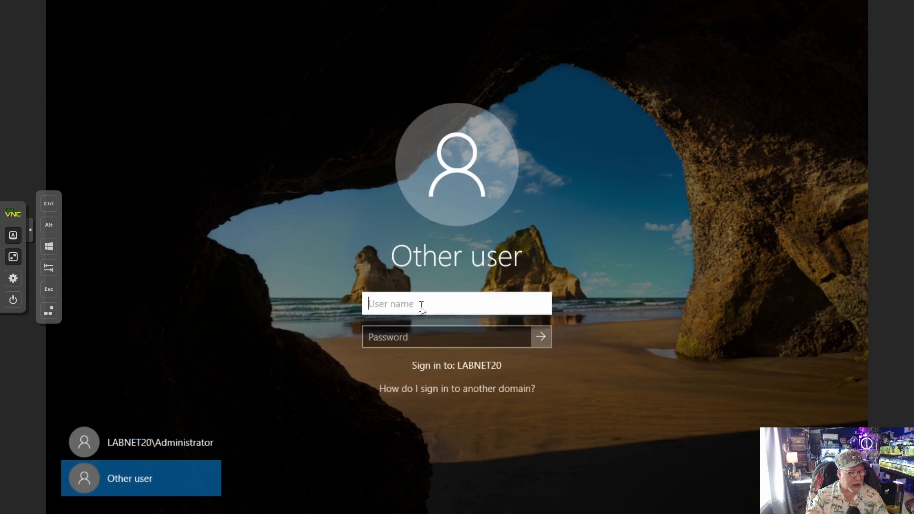
text(adama)
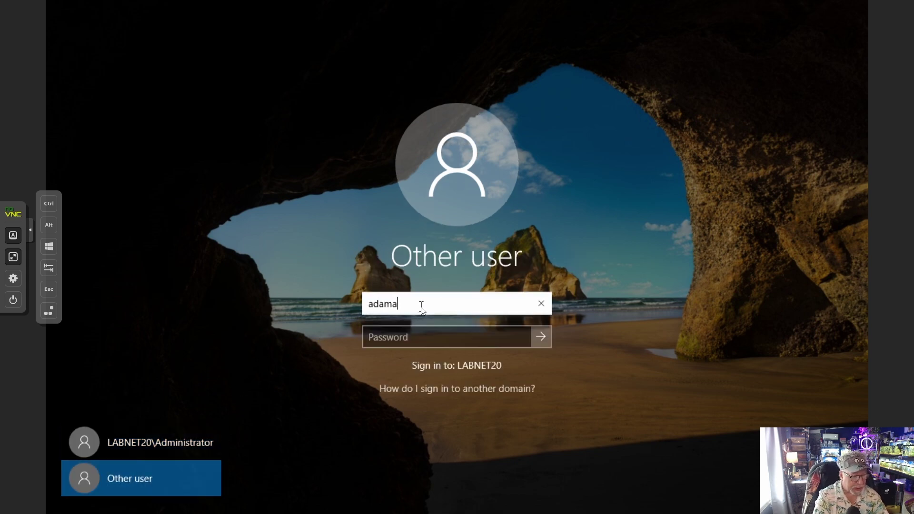
key(Tab)
text(•••••)
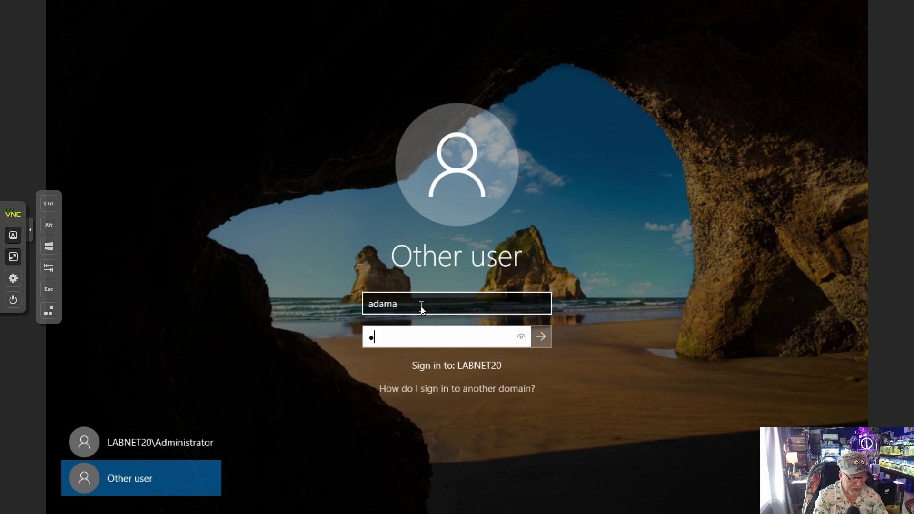
text(•••••)
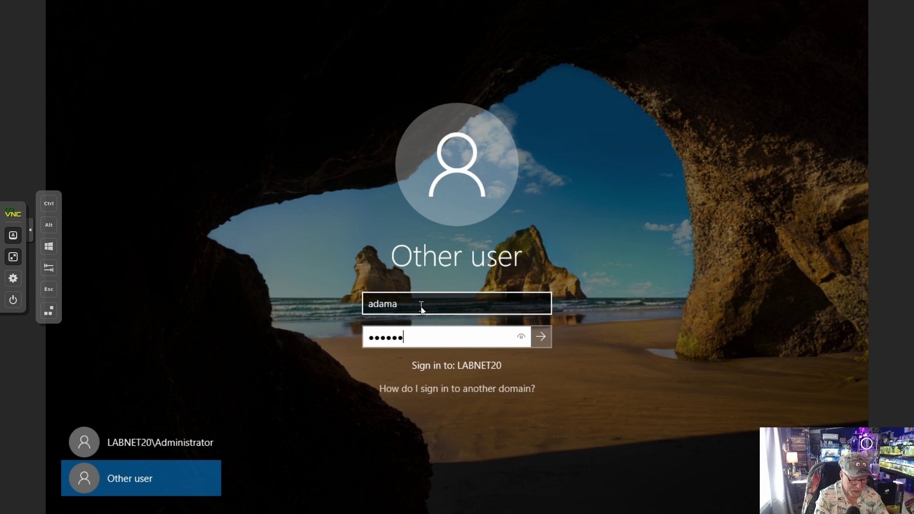
text(••)
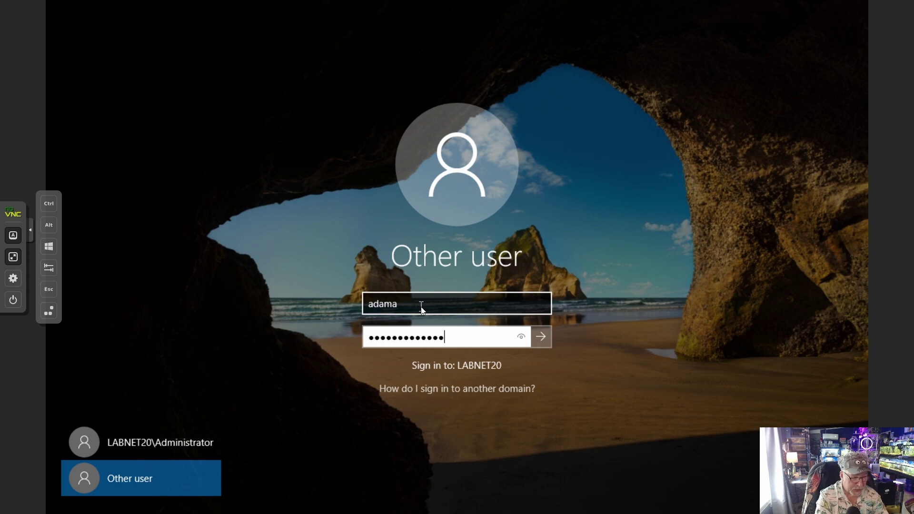
key(Return)
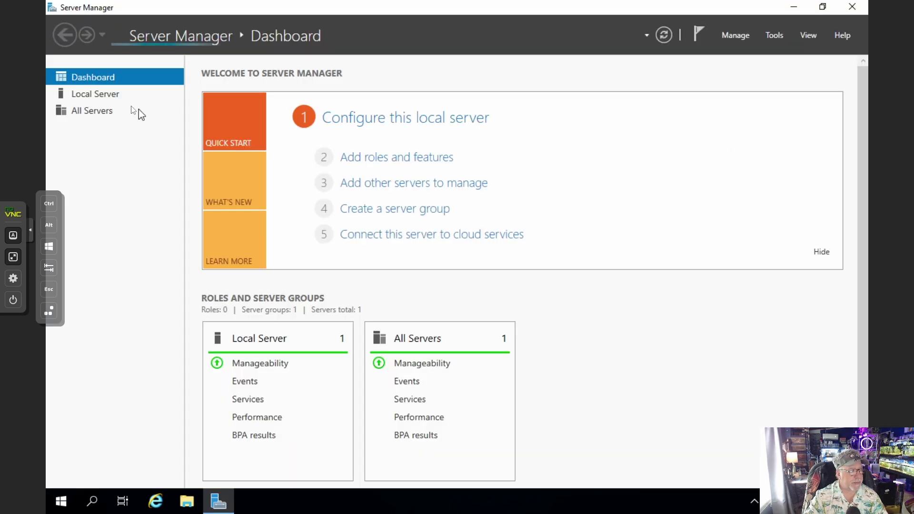
click(110, 96)
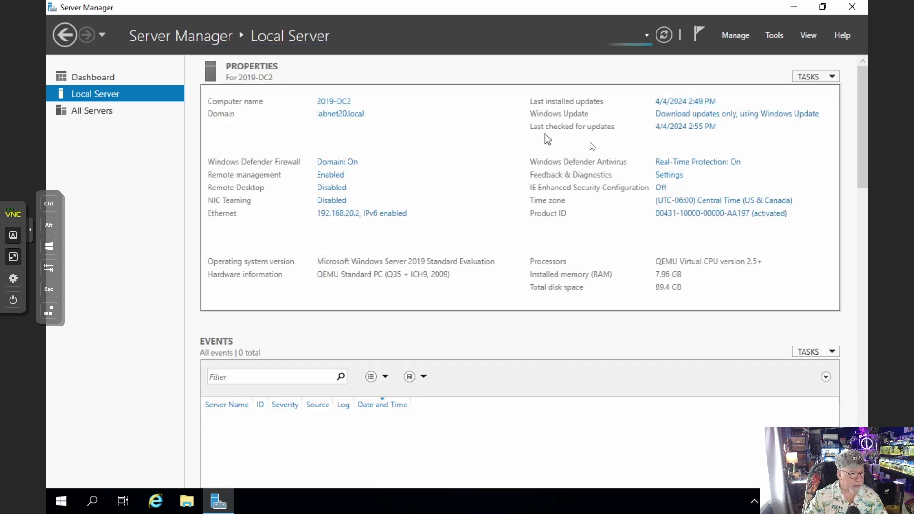
Verify the Ethernet IPv4 DNS is 192.168.20.1 preferred and 127.0.0.1 alternate, then close the windows
click(354, 219)
click(275, 151)
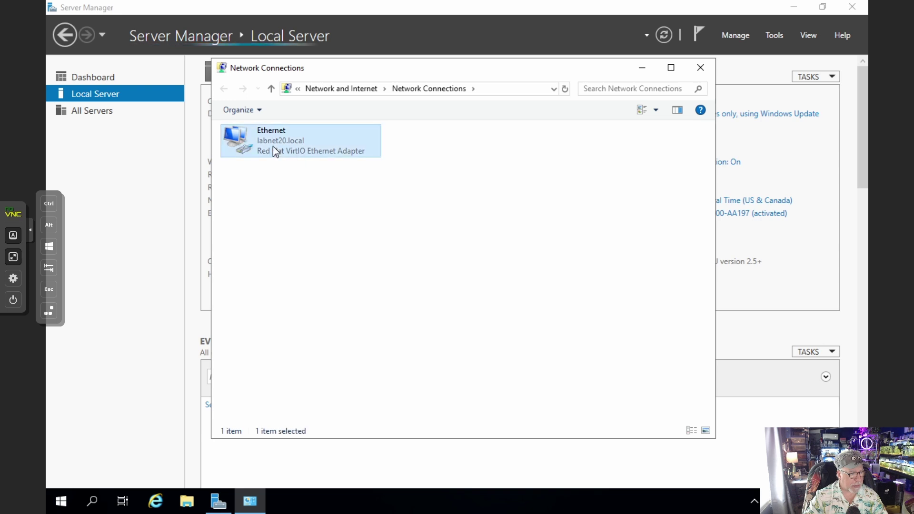
right_click(275, 151)
click(309, 269)
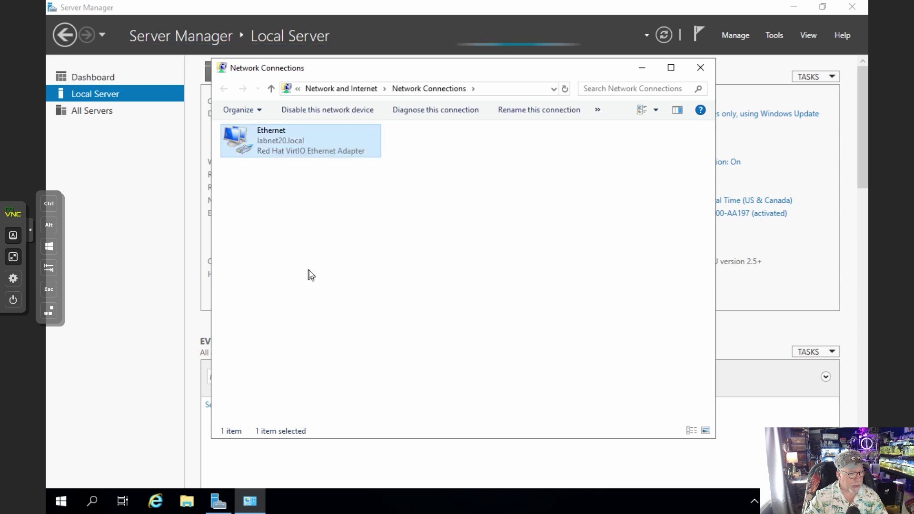
click(333, 260)
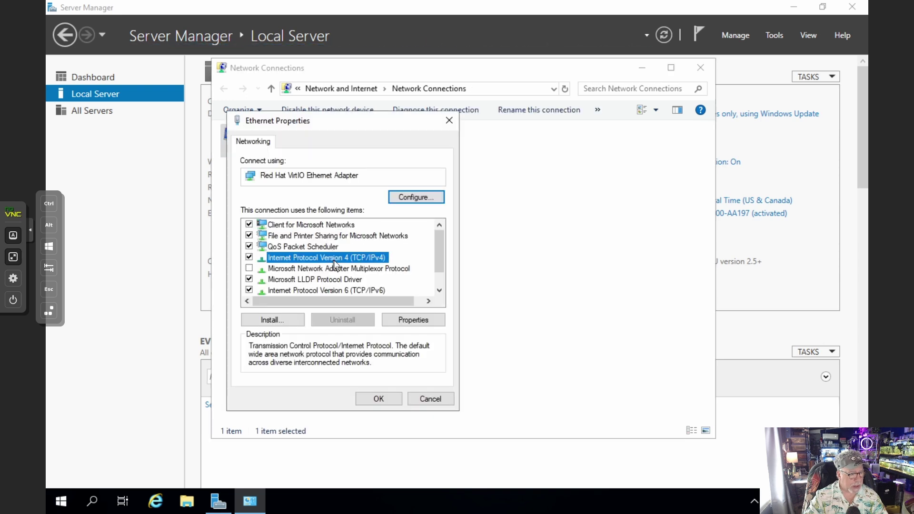
double_click(333, 259)
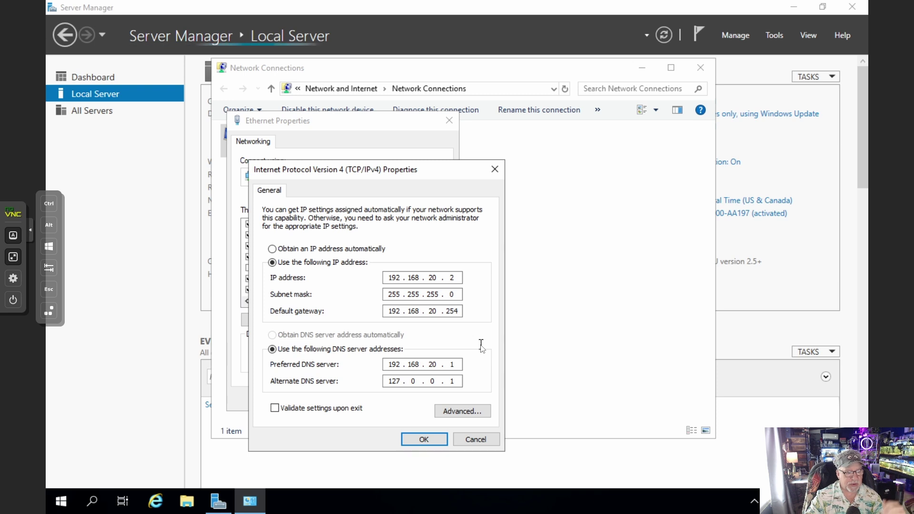
click(424, 440)
click(391, 400)
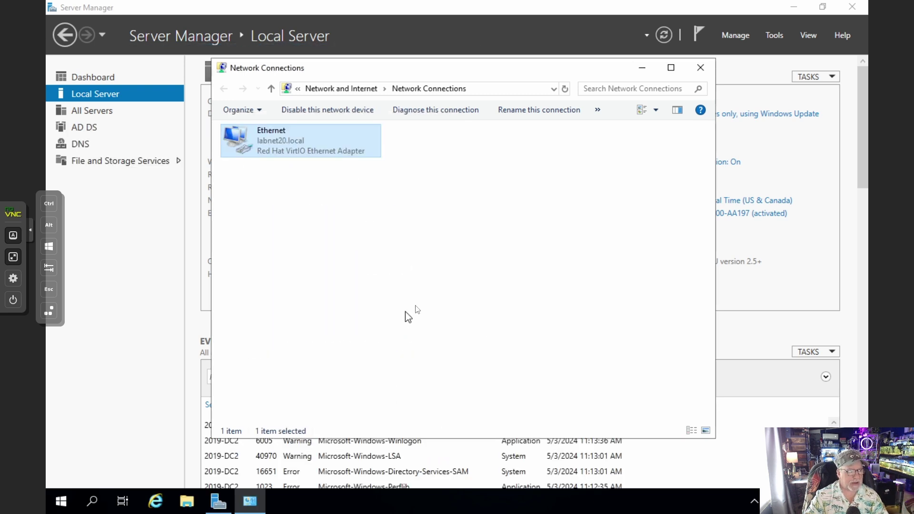
click(698, 73)
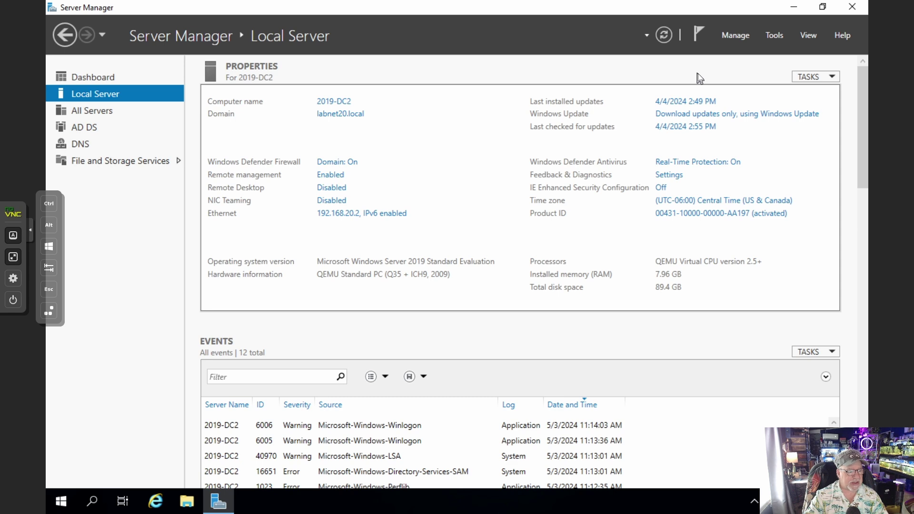
Pin Active Directory Users and Computers to the taskbar from Windows Administrative Tools
click(61, 506)
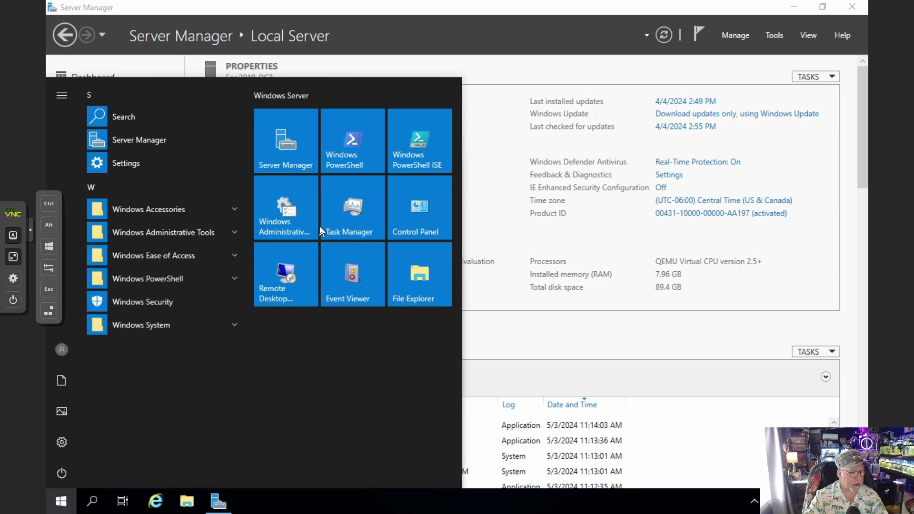
click(164, 232)
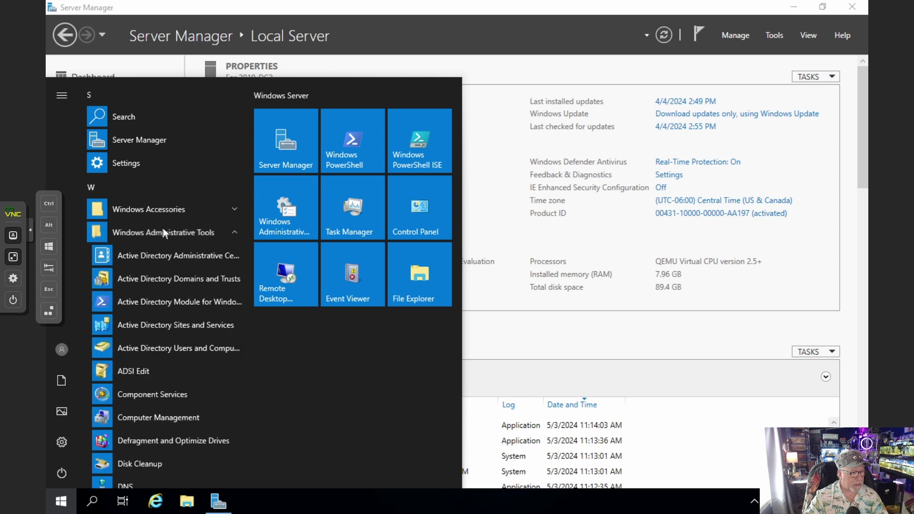
click(158, 352)
right_click(158, 351)
mouse_move(201, 389)
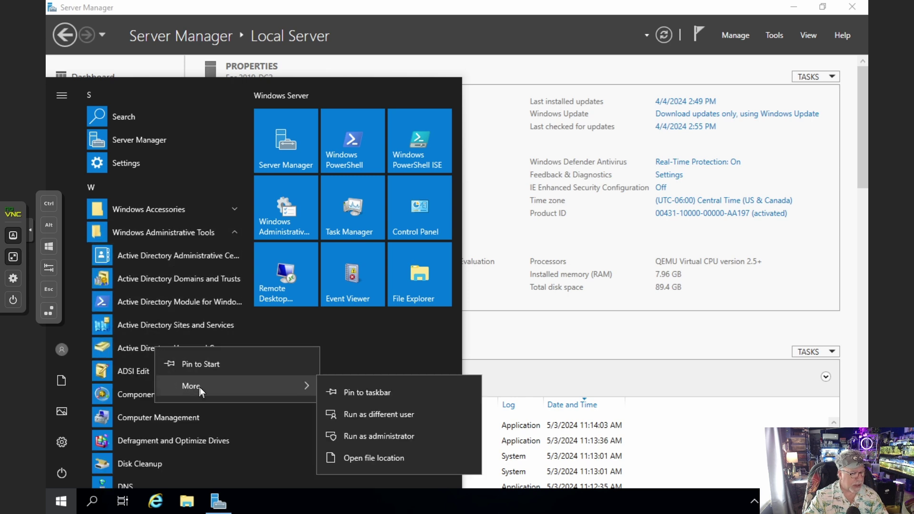
click(395, 395)
Pin DNS and Group Policy Management to the taskbar too, then open DNS Manager
scroll(185, 386, down, 2)
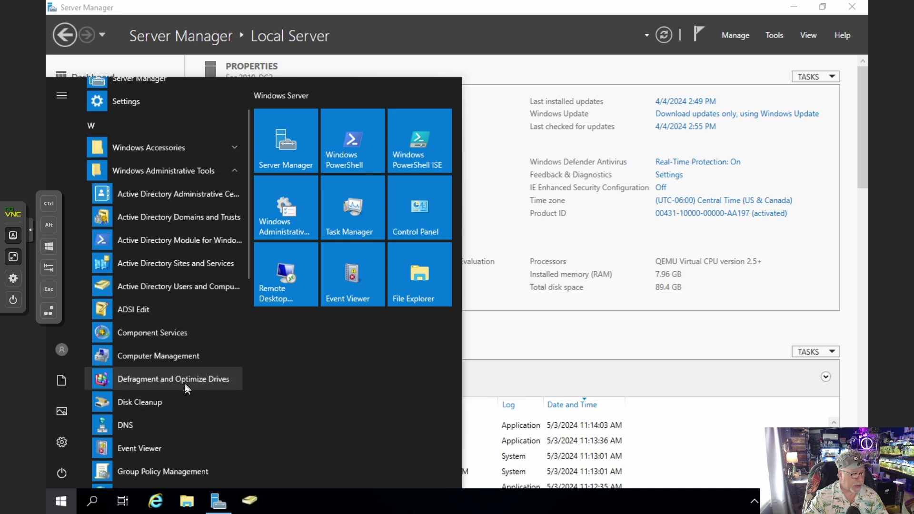
right_click(152, 425)
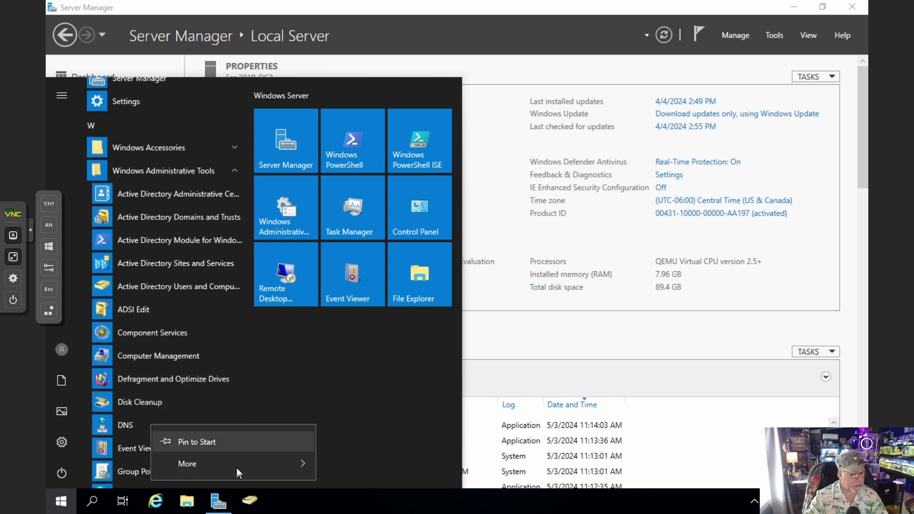
mouse_move(236, 467)
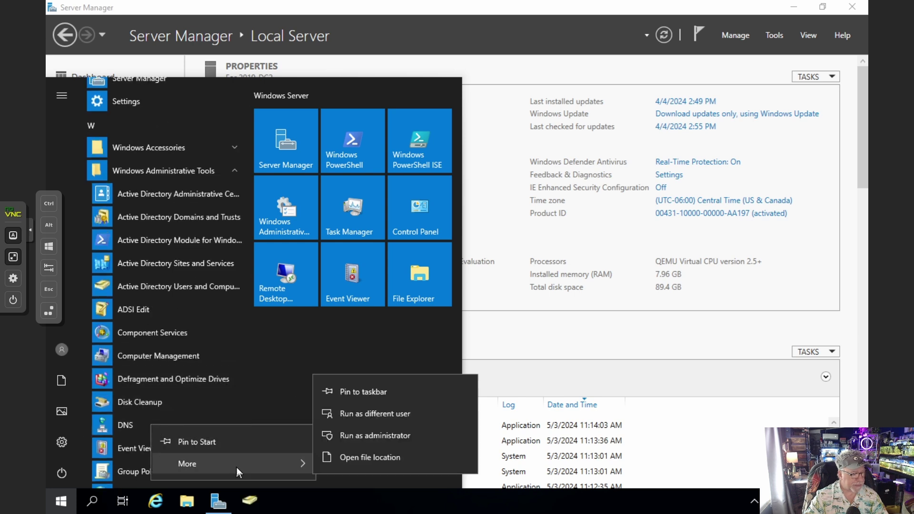
click(355, 392)
right_click(179, 476)
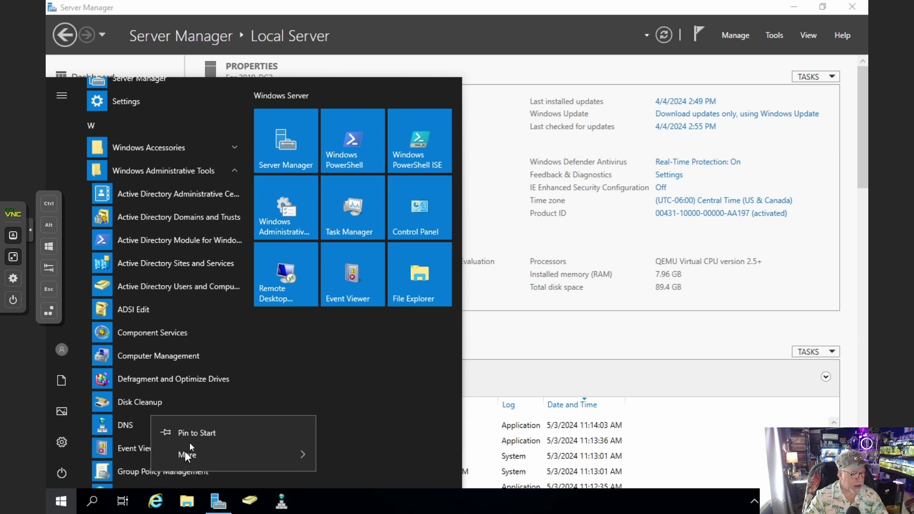
mouse_move(199, 455)
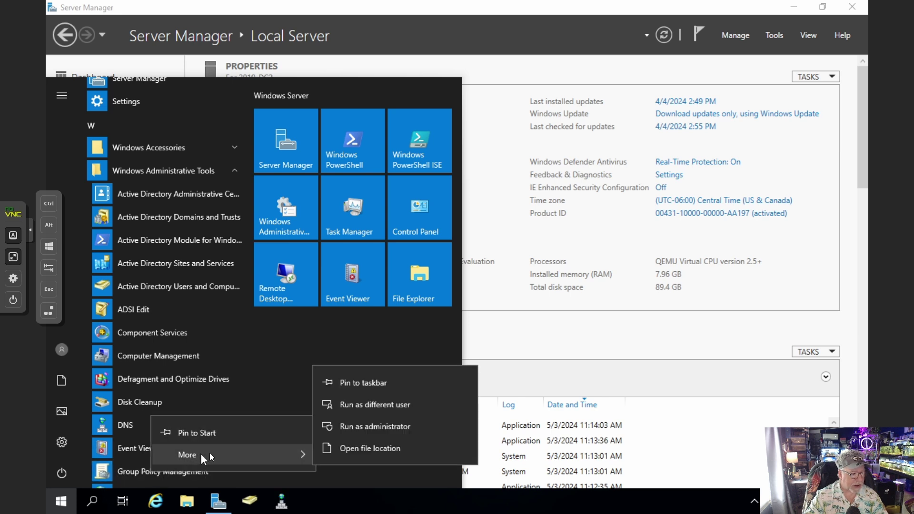
click(370, 388)
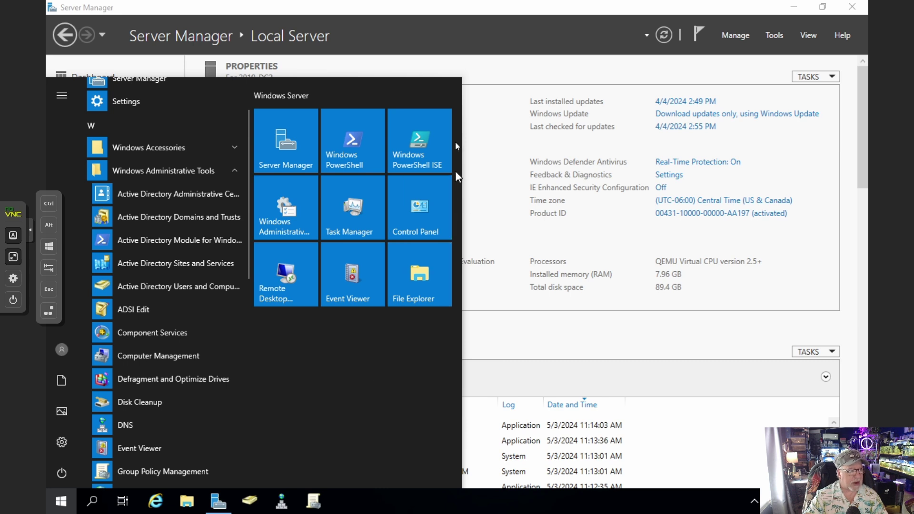
click(464, 10)
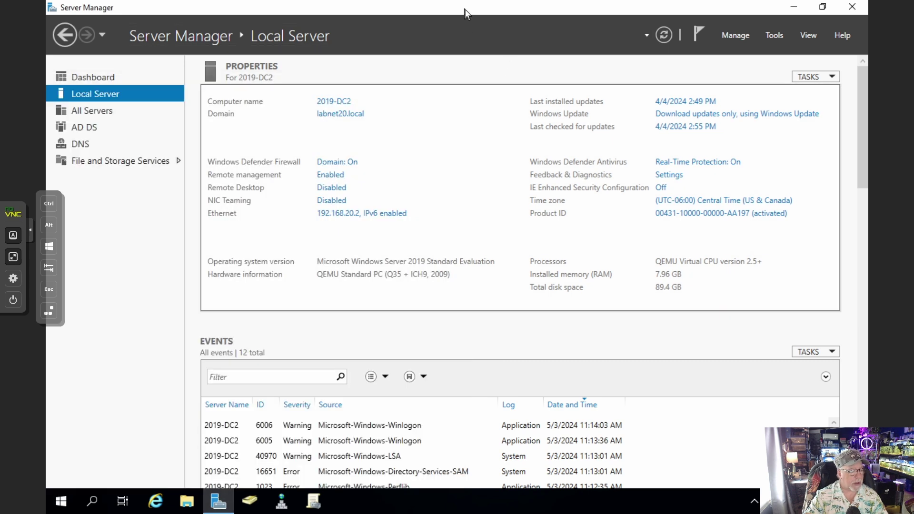
click(282, 502)
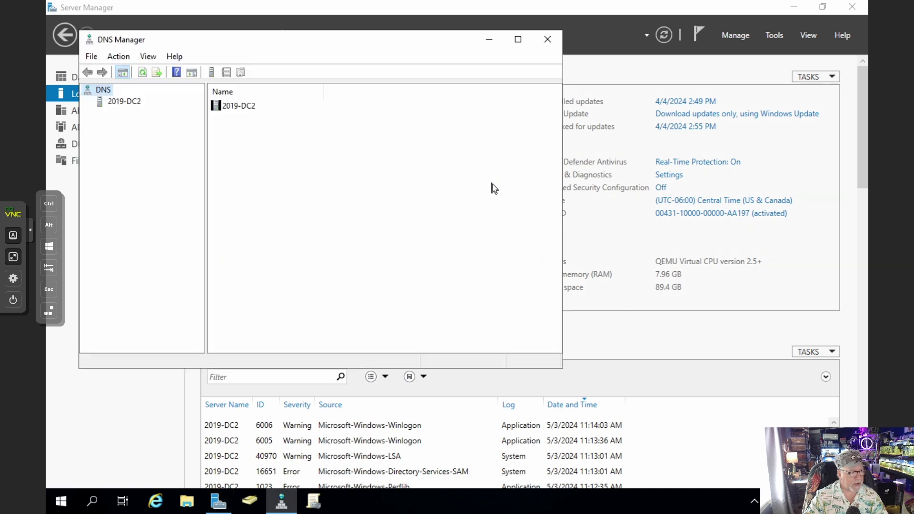
click(139, 104)
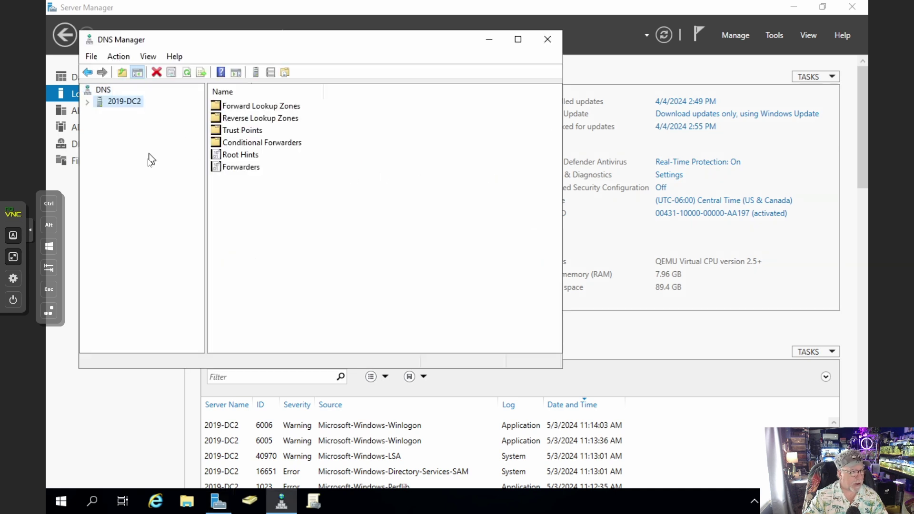
click(241, 167)
double_click(244, 170)
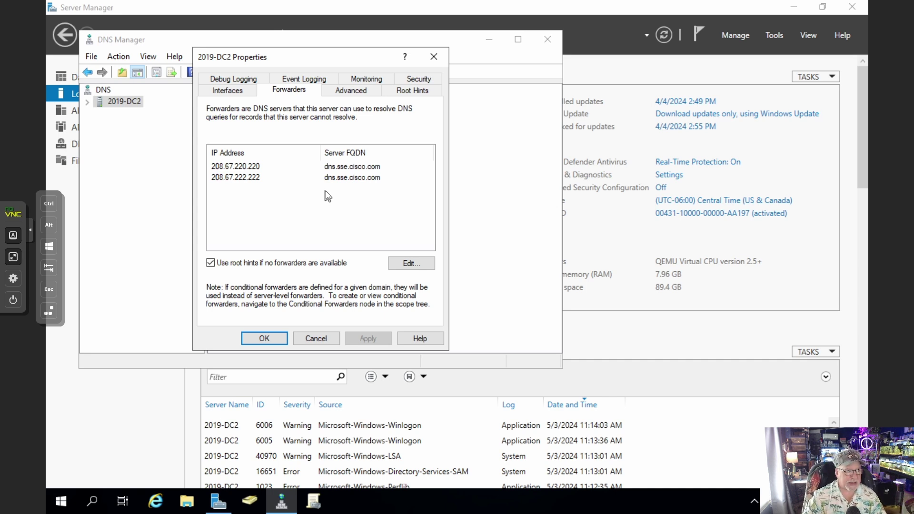
click(276, 338)
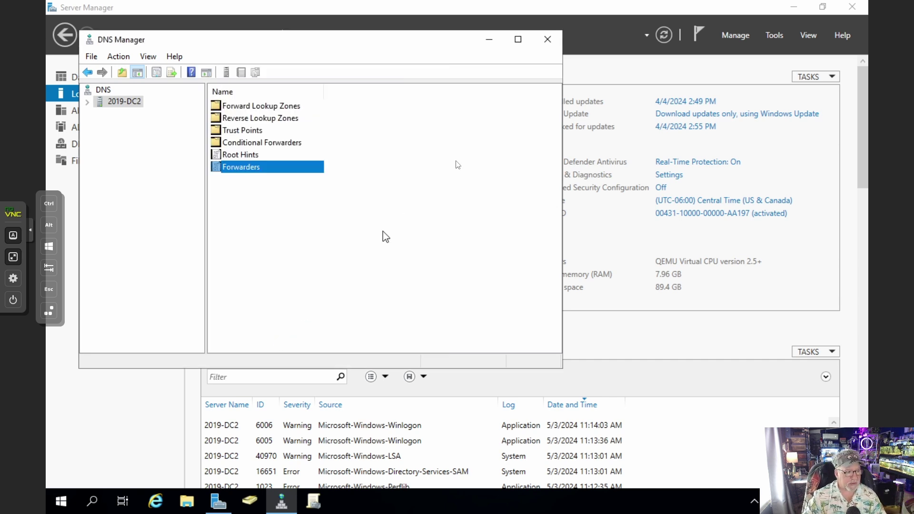
click(545, 40)
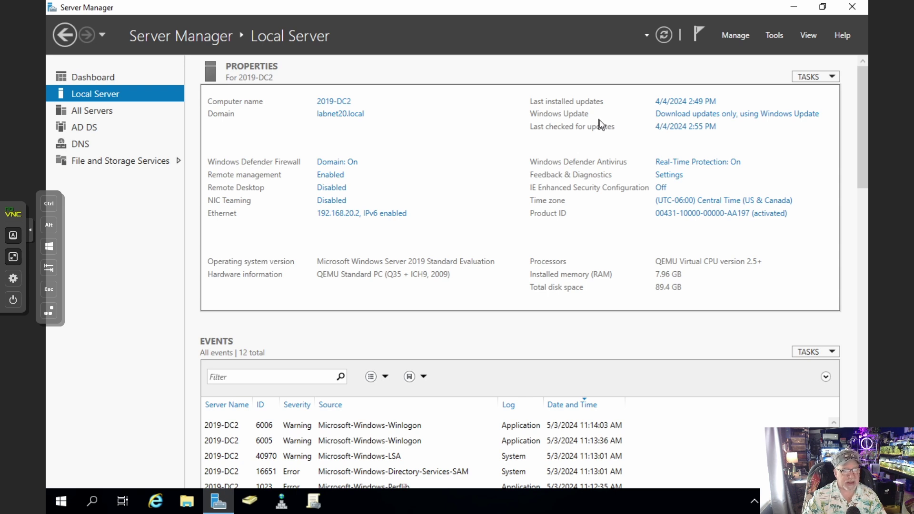
Close Server Manager, run Check for updates in Update & Security, then minimize Settings
click(862, 11)
click(67, 499)
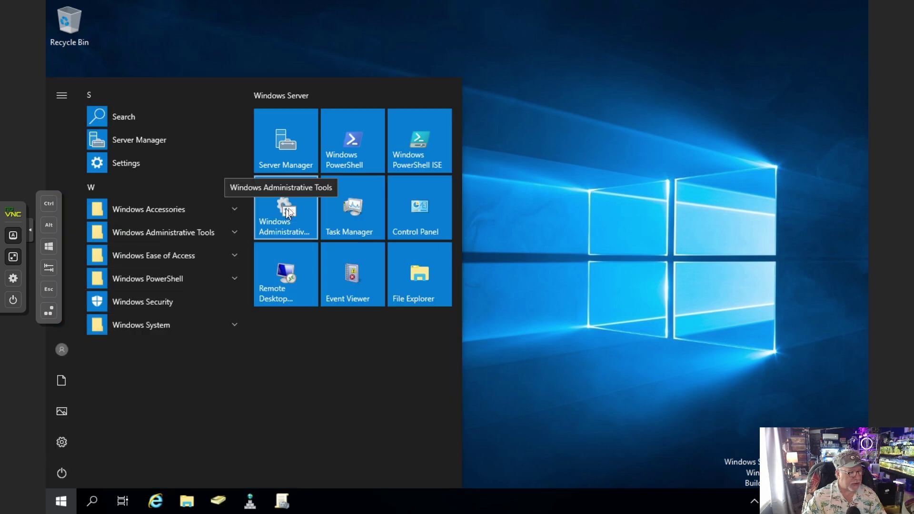
click(61, 442)
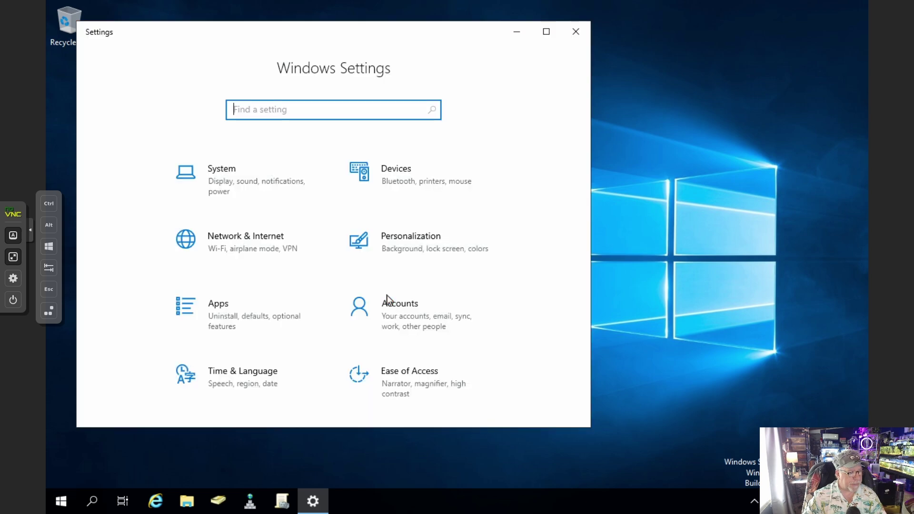
scroll(387, 300, down, 3)
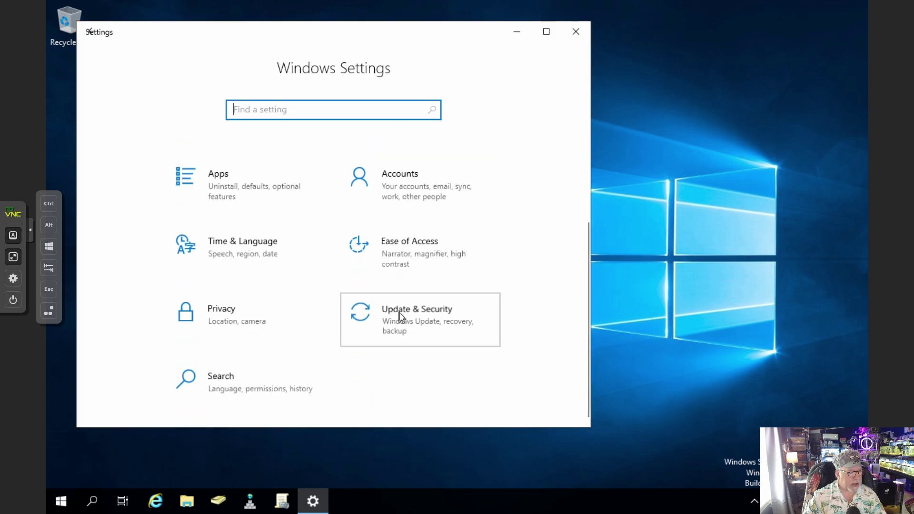
click(399, 312)
click(352, 188)
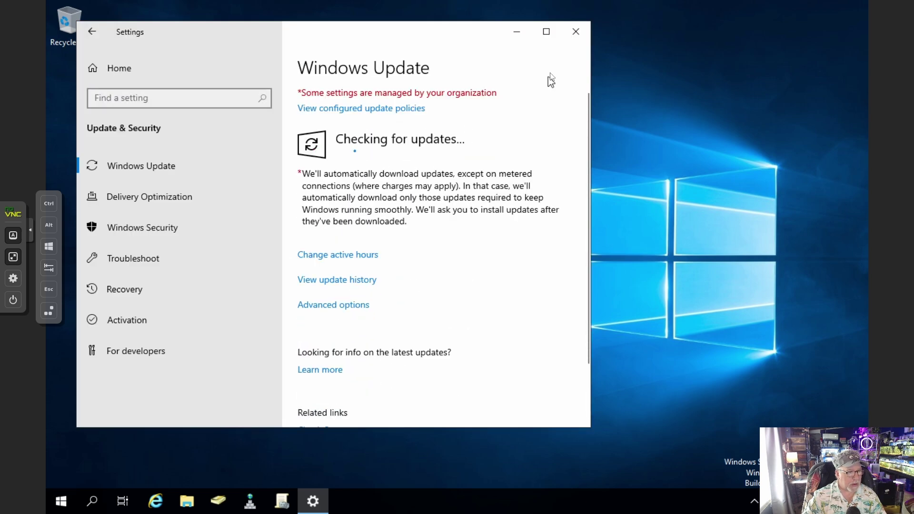
click(547, 31)
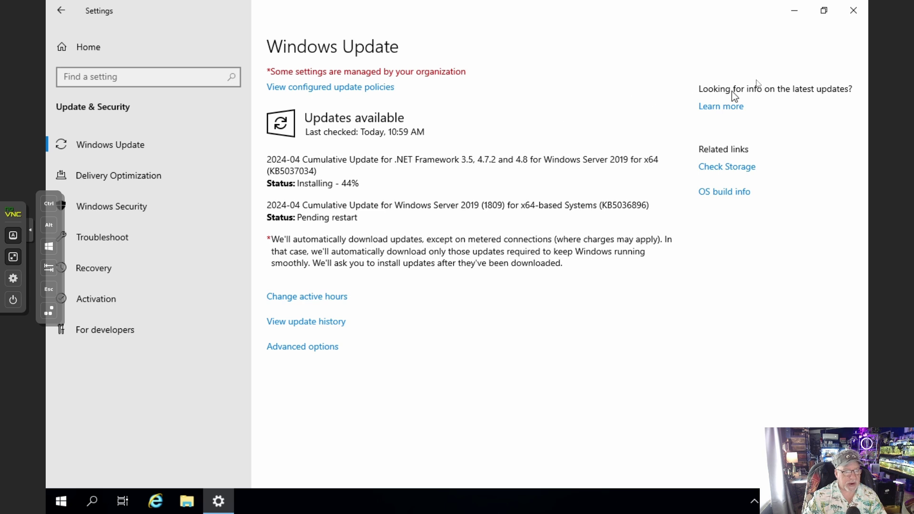
click(796, 12)
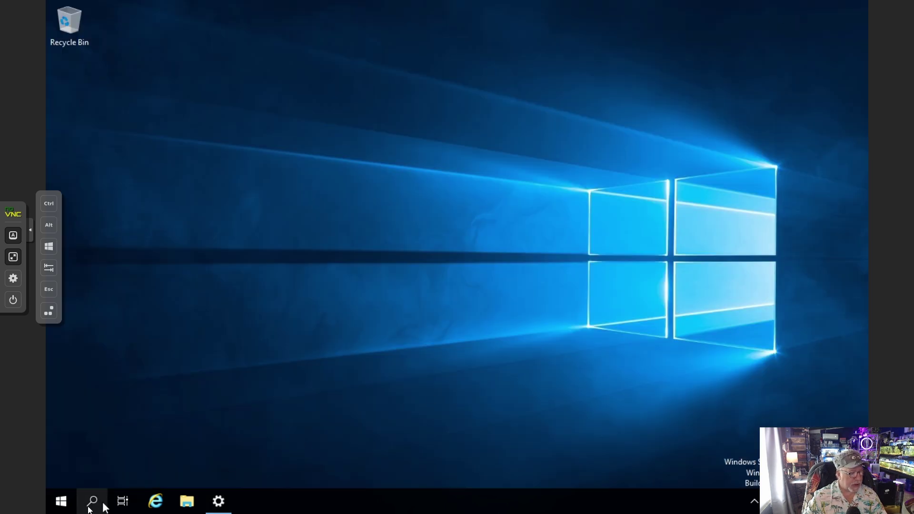
Pin Active Directory Users and Computers to the taskbar via Windows Administrative Tools
right_click(59, 503)
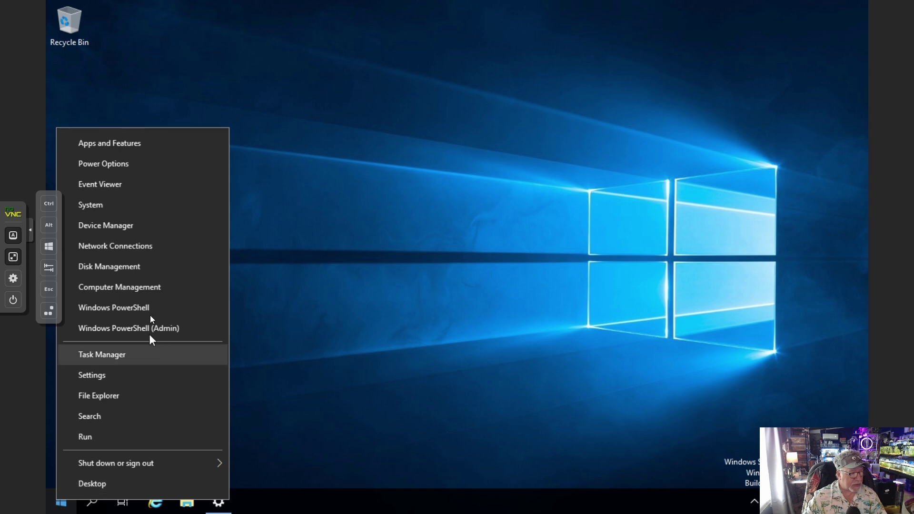
click(61, 502)
click(174, 233)
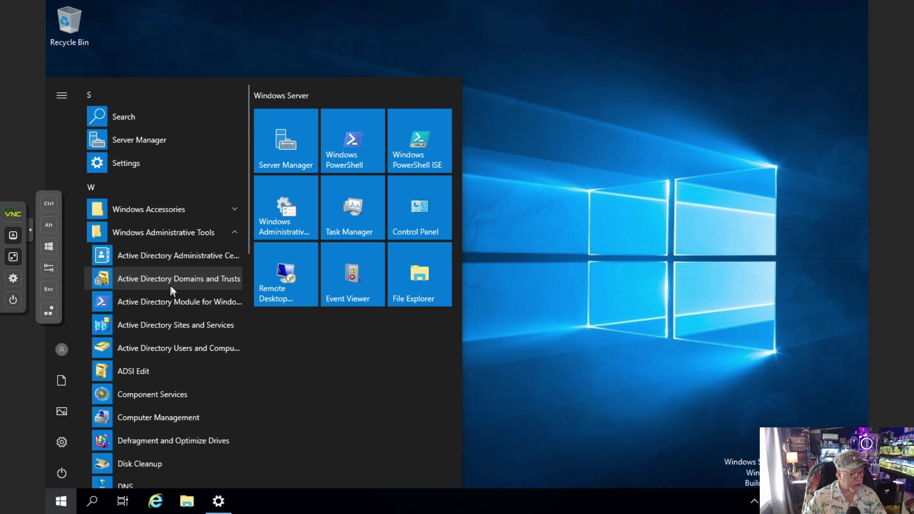
click(156, 345)
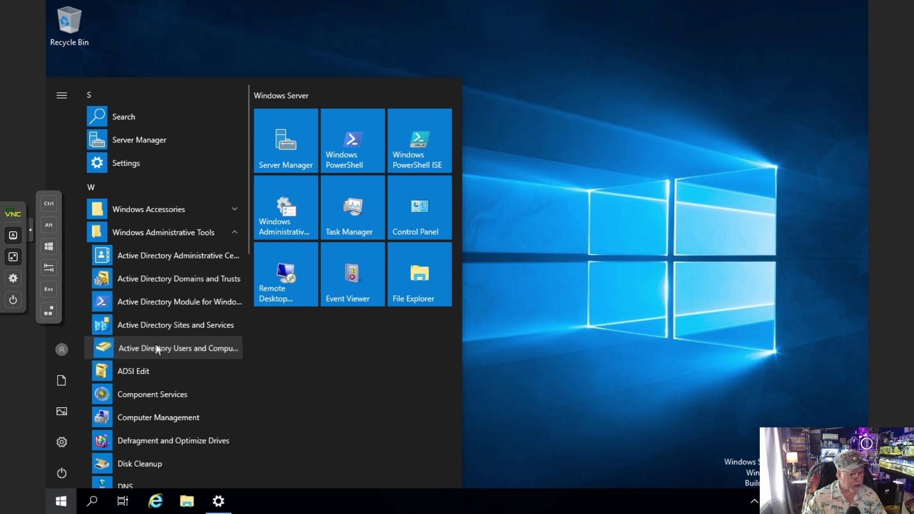
right_click(157, 350)
mouse_move(216, 388)
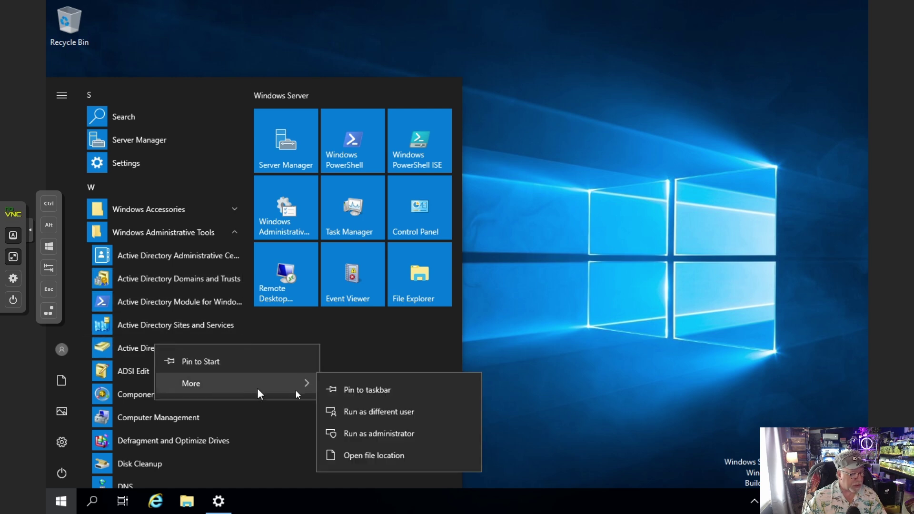
click(373, 391)
Also pin DNS and Group Policy Management to the taskbar and close Start
scroll(146, 405, down, 2)
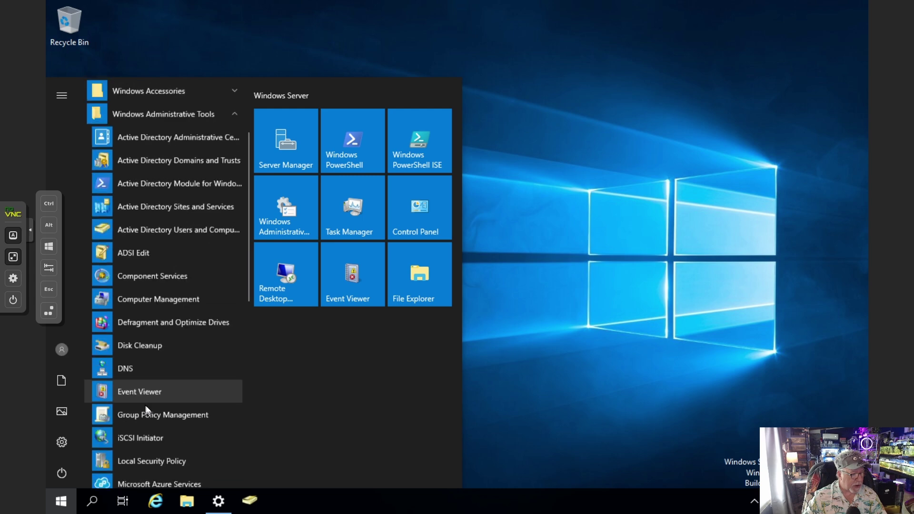
right_click(127, 370)
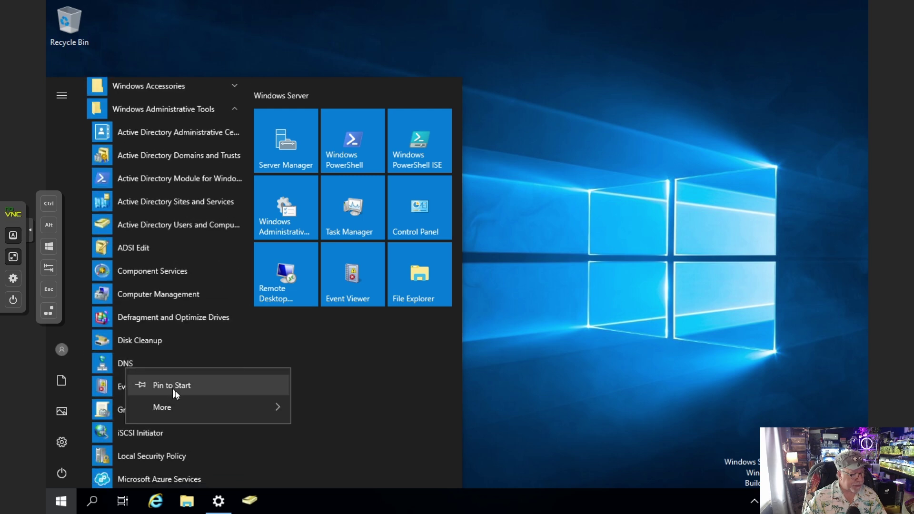
mouse_move(176, 405)
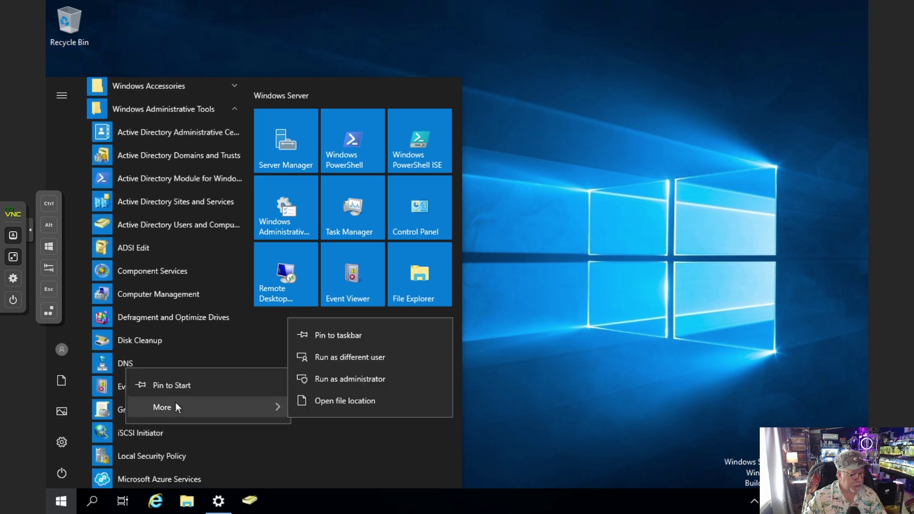
click(348, 344)
scroll(195, 409, down, 2)
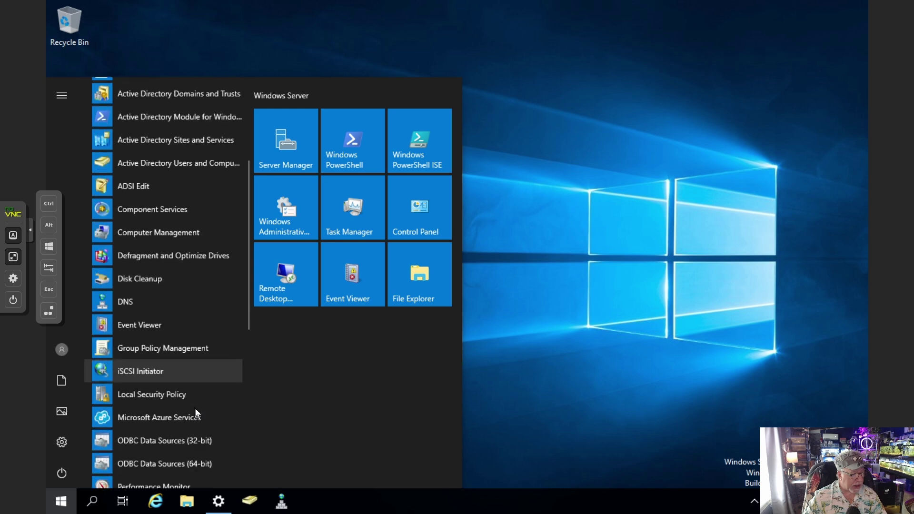
right_click(182, 353)
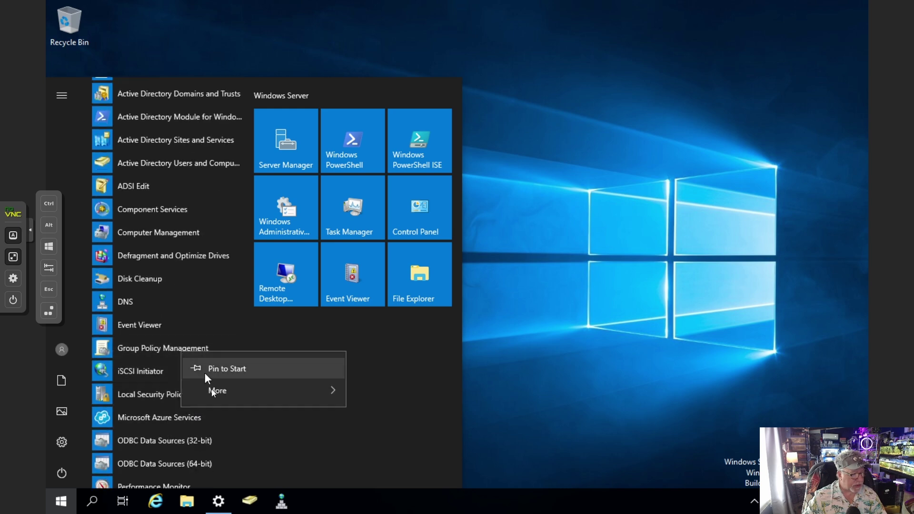
mouse_move(268, 393)
click(375, 399)
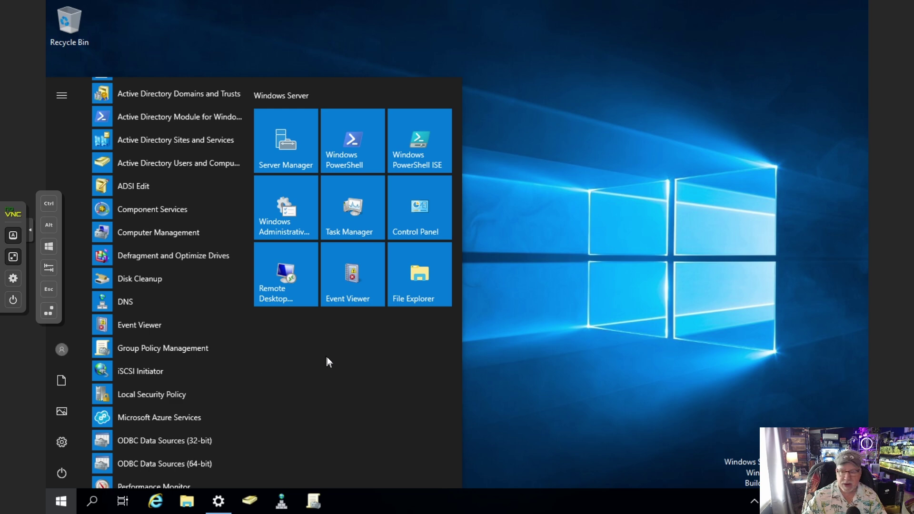
click(621, 313)
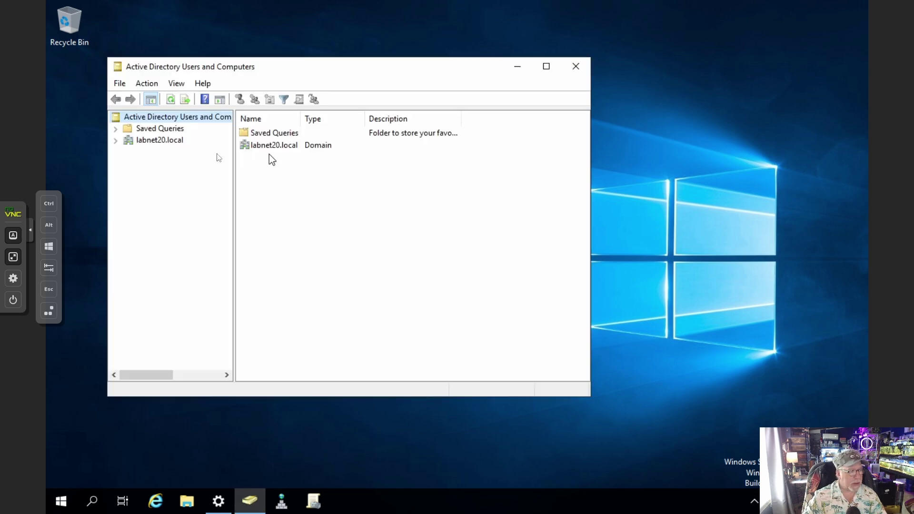
Disable the built-in Administrator account in labnet20.local Users, then close the console
click(117, 141)
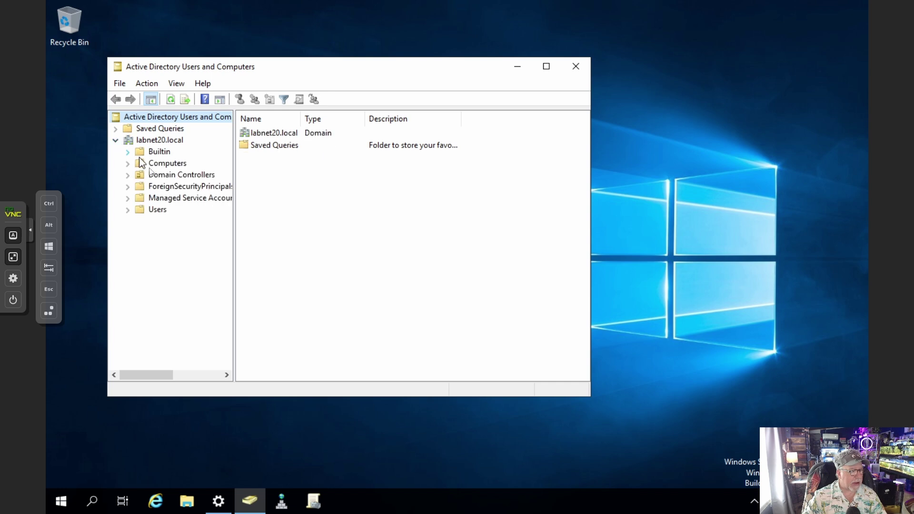
click(156, 210)
click(277, 135)
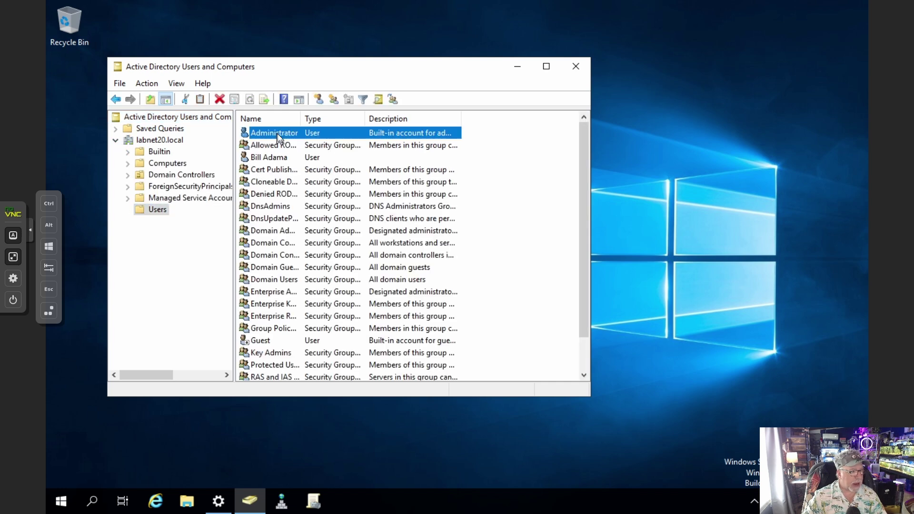
right_click(277, 134)
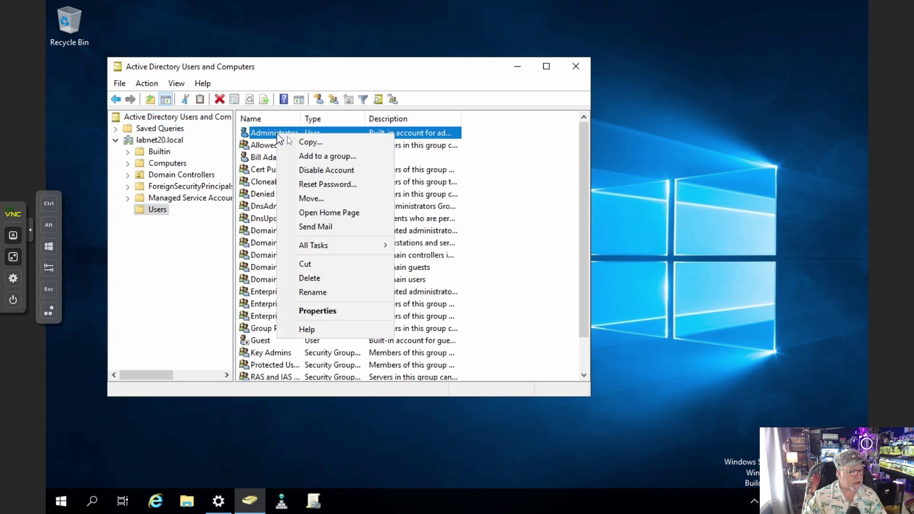
click(326, 172)
click(529, 302)
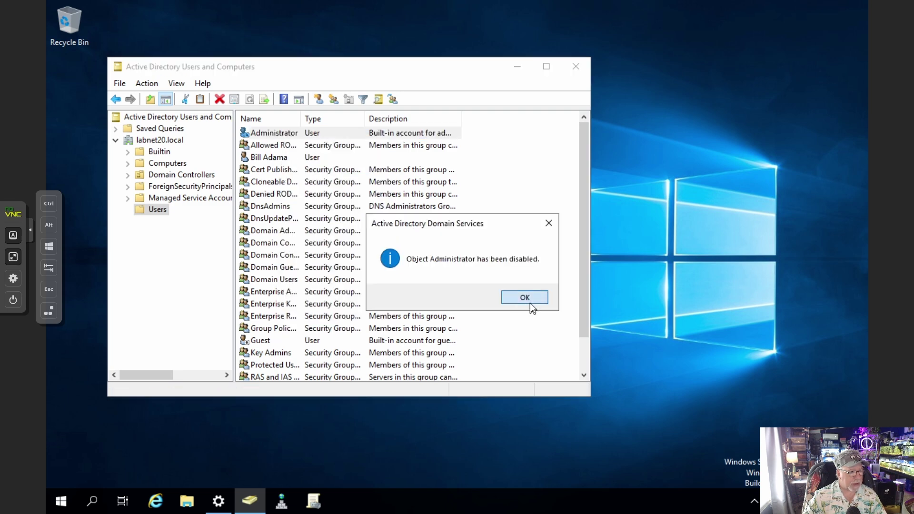
click(267, 160)
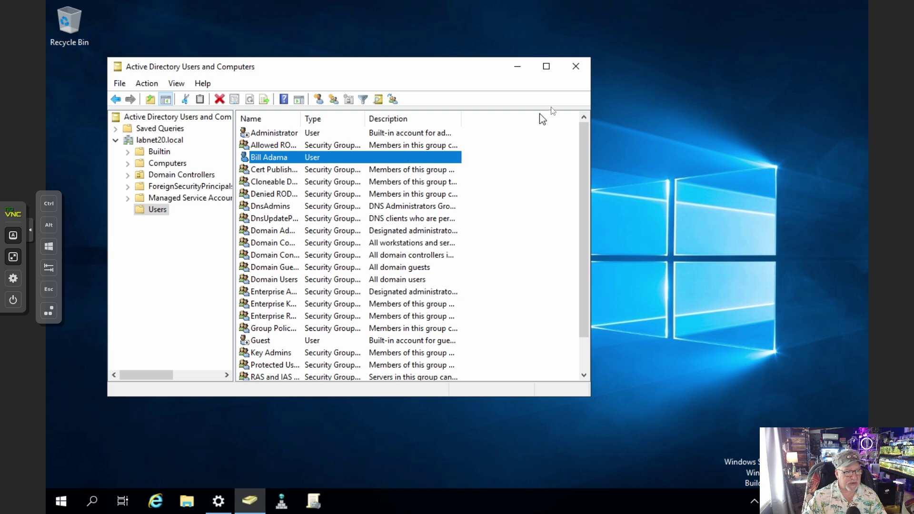
click(576, 67)
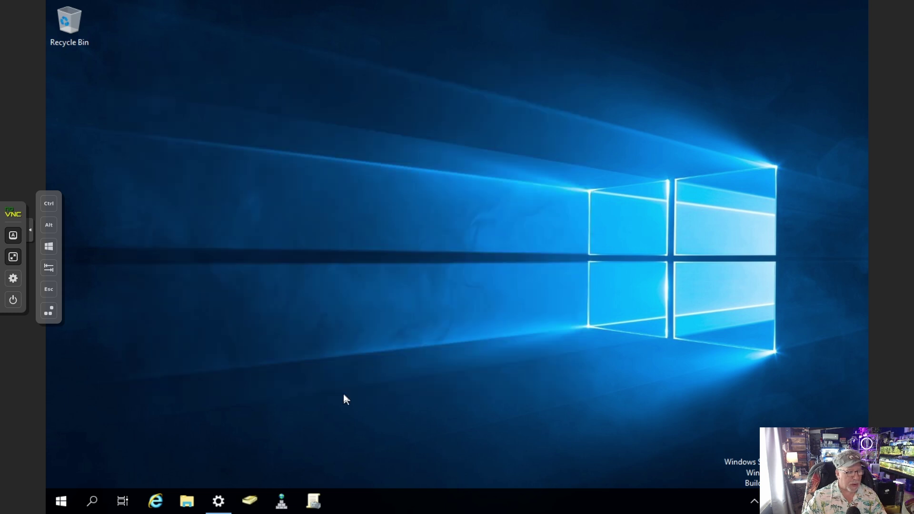
click(222, 500)
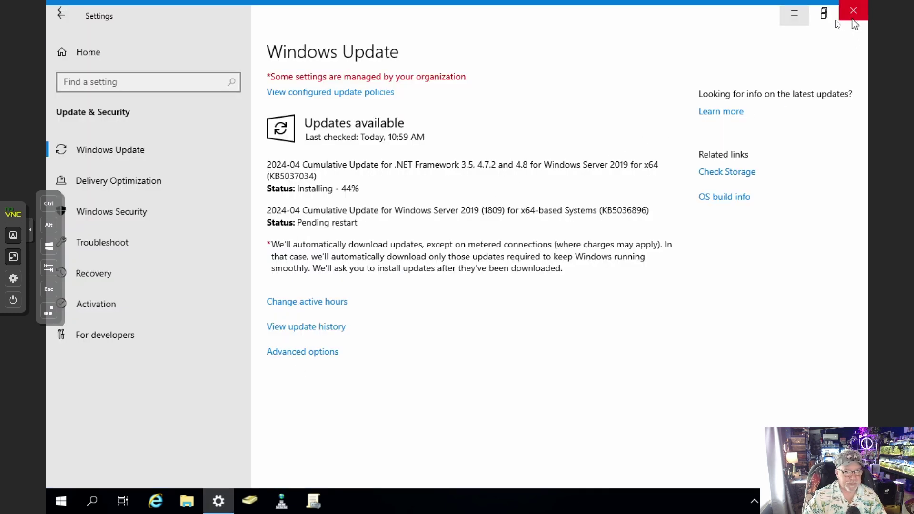
Minimize Windows Update and open the Ethernet adapter's network connections from Server Manager's Local Server
click(793, 13)
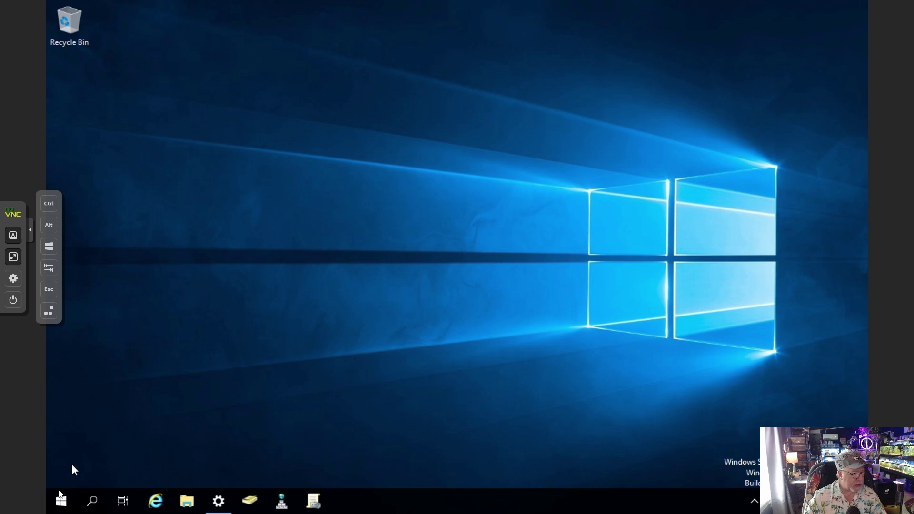
click(62, 506)
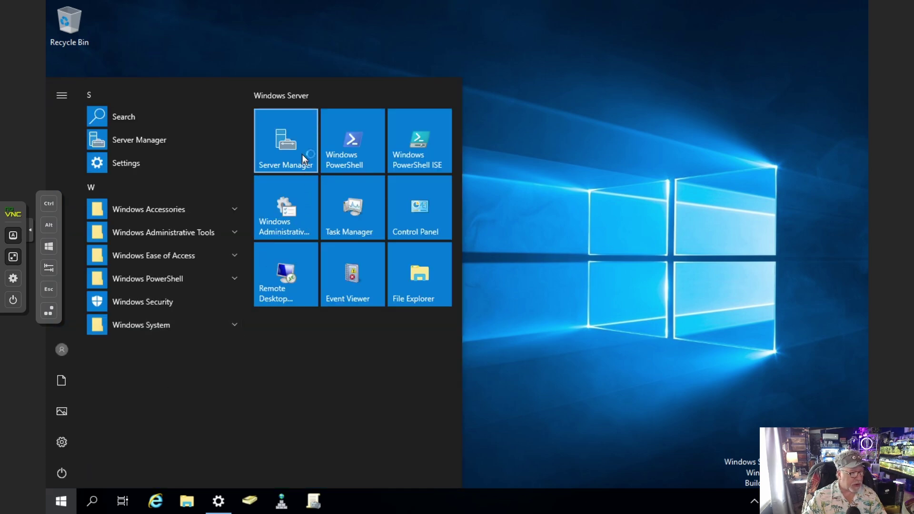
click(302, 156)
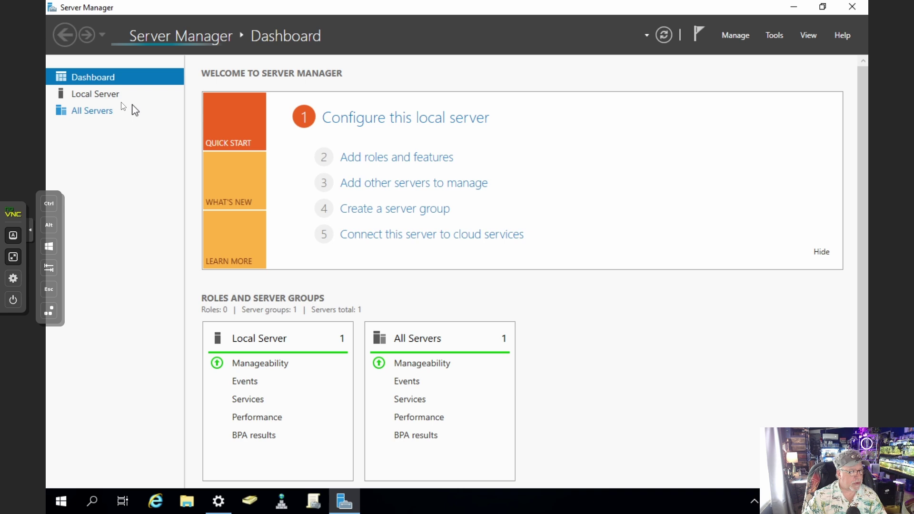
click(113, 98)
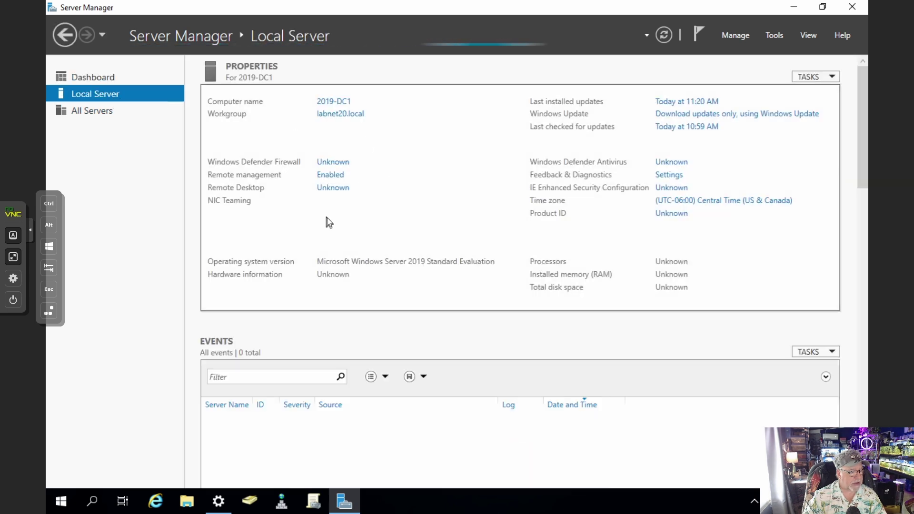
click(344, 214)
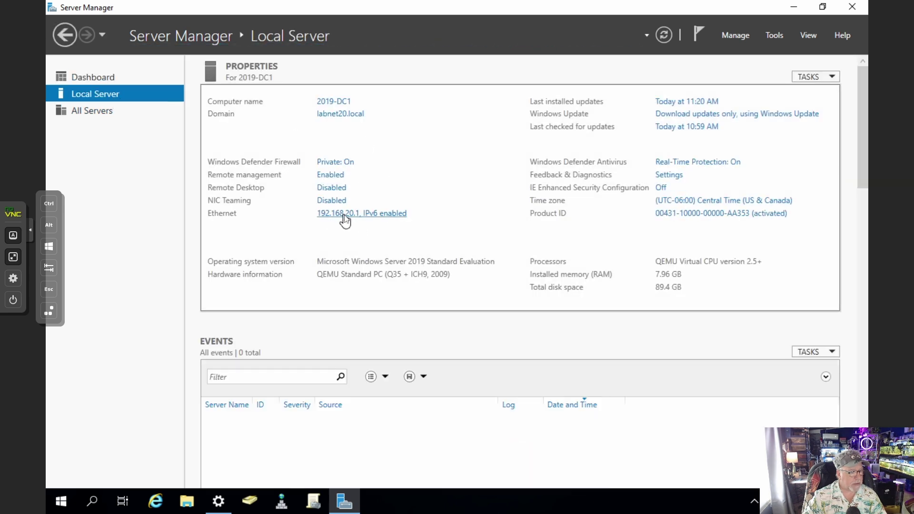
Set the Ethernet IPv4 DNS to 192.168.20.2 preferred and 127.0.0.1 alternate
right_click(278, 148)
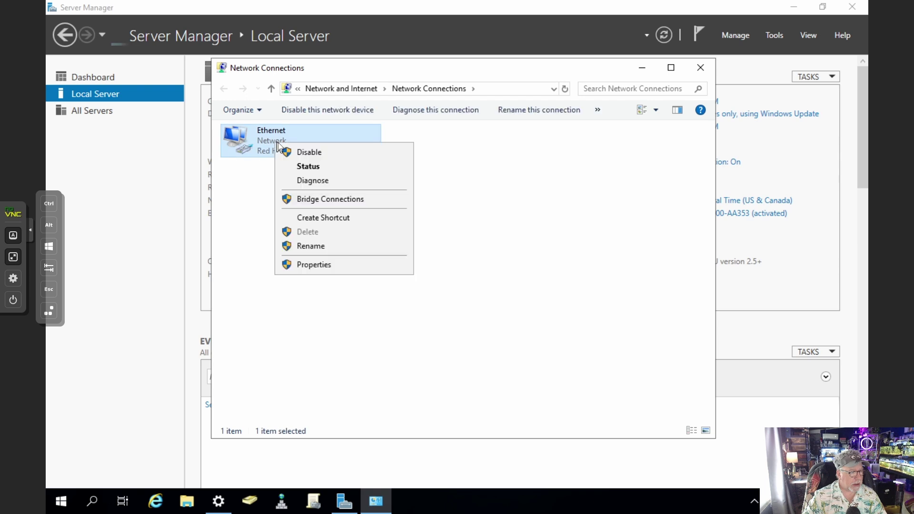
click(313, 264)
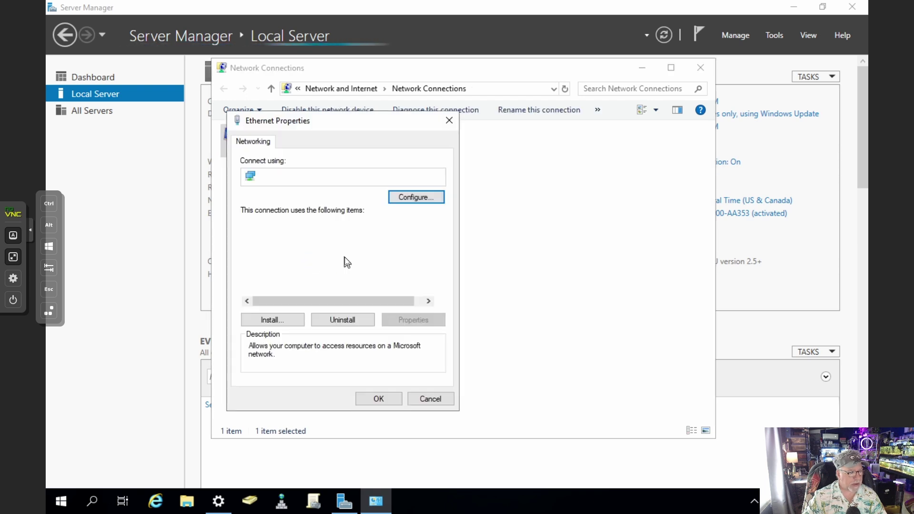
click(344, 258)
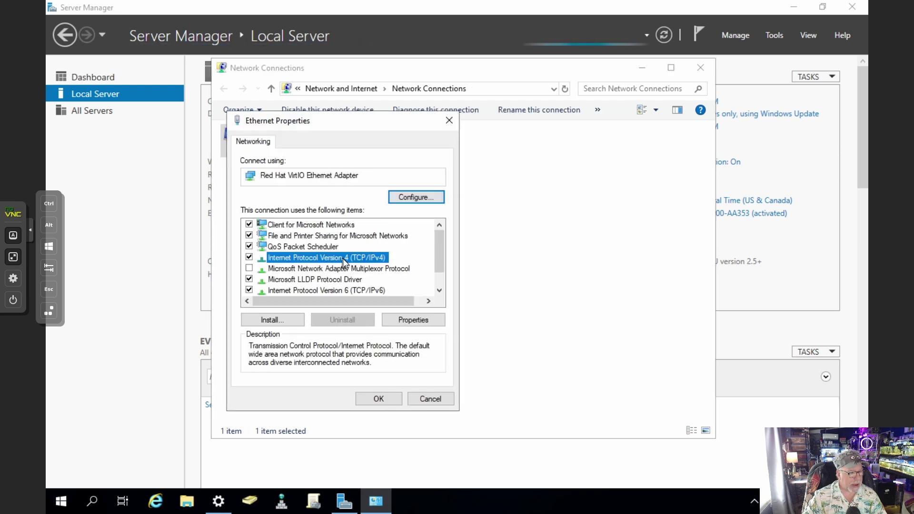
double_click(344, 262)
double_click(454, 365)
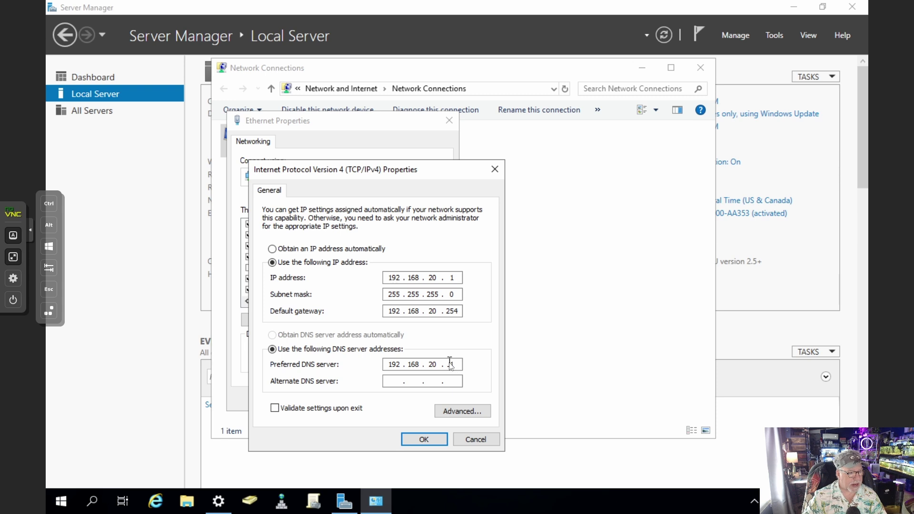
text(2)
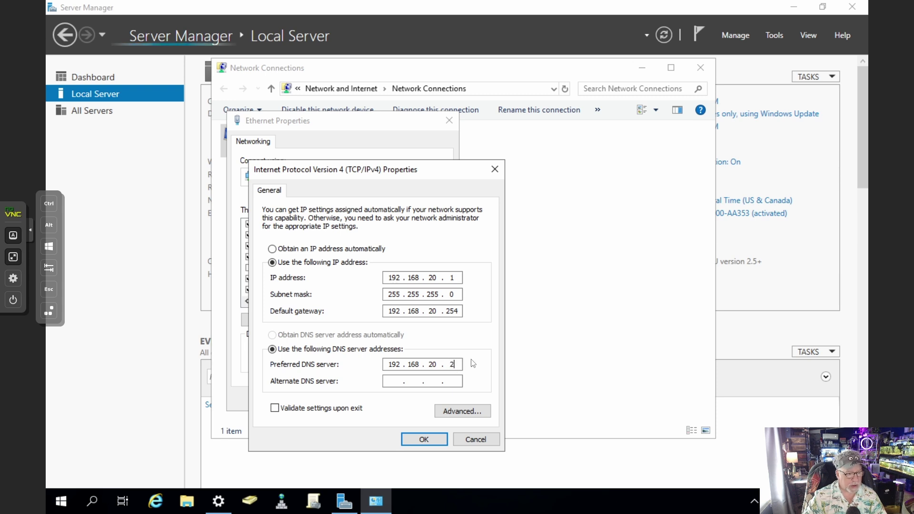
click(394, 382)
text(127)
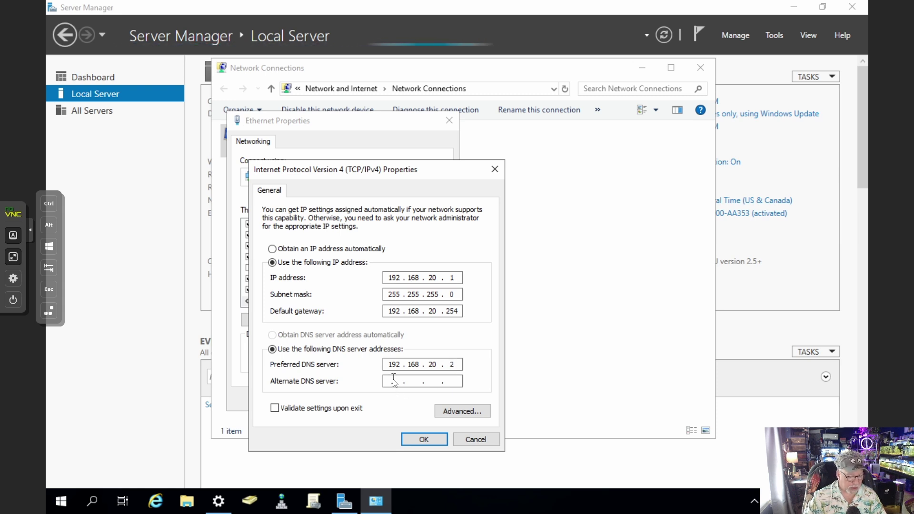
text(0)
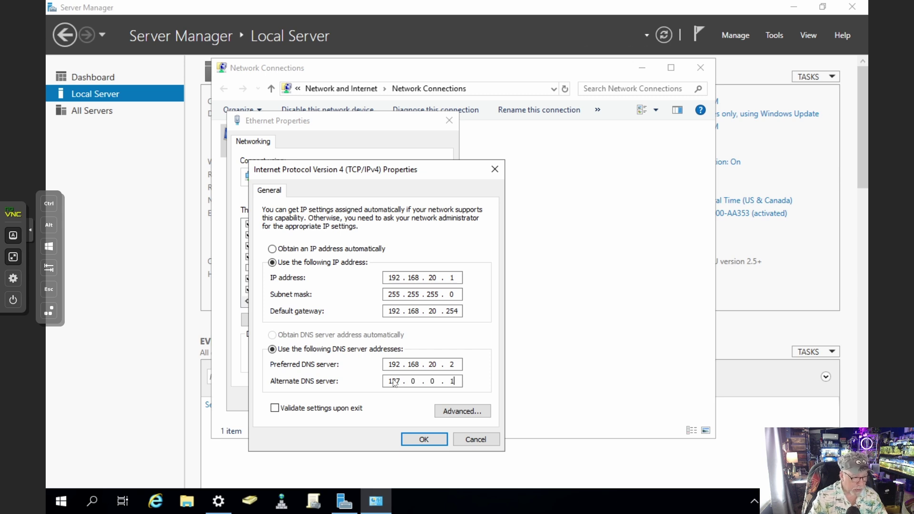
text(.0.1)
click(424, 439)
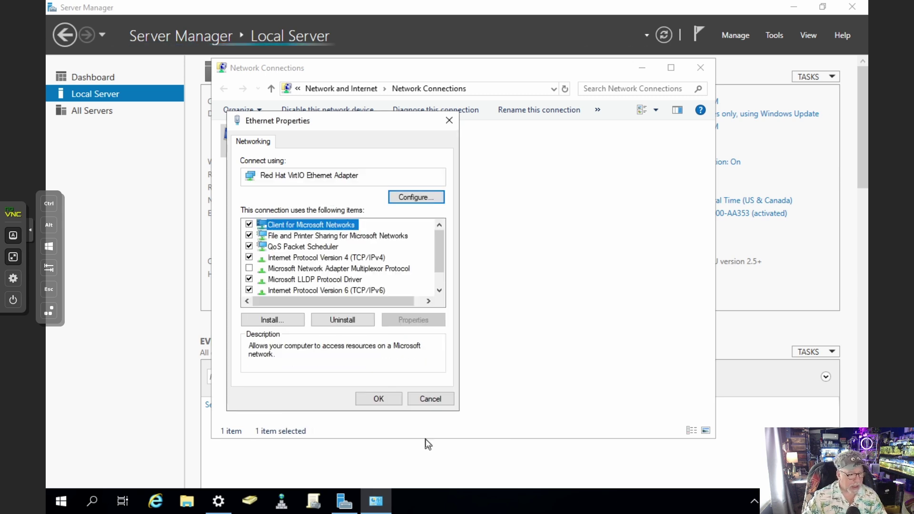
click(393, 401)
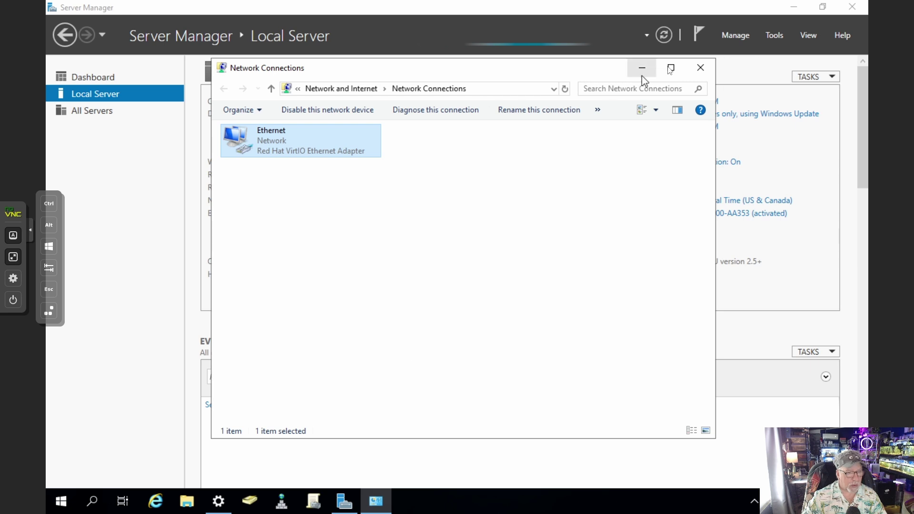
click(700, 67)
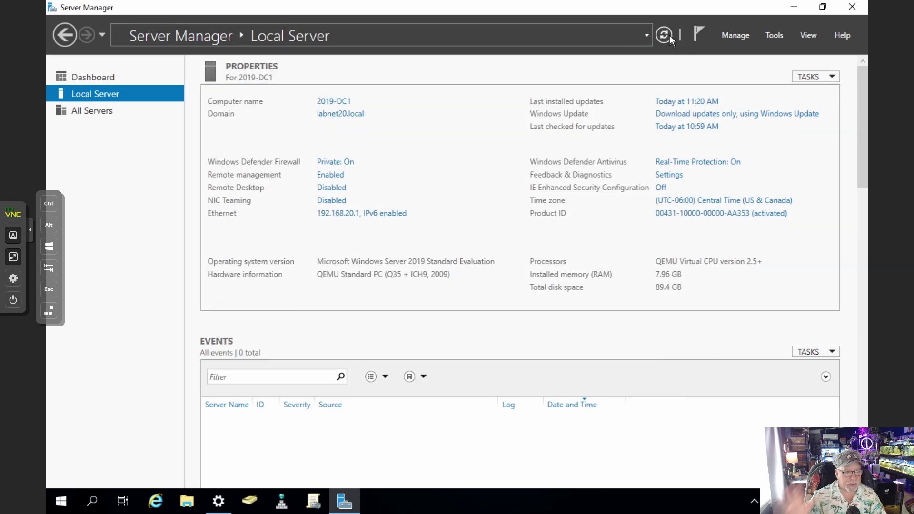
Enable 'Do not start Server Manager automatically at logon' in Server Manager Properties, then close it
click(665, 35)
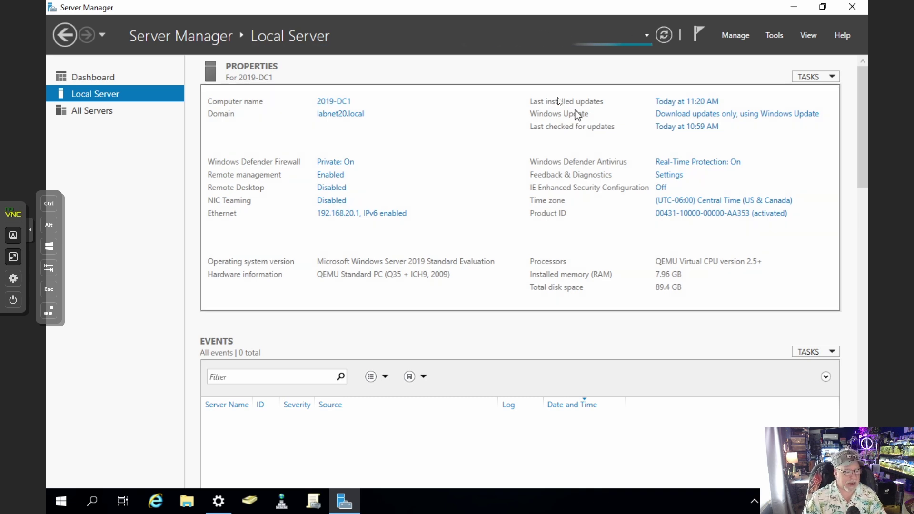
click(852, 7)
click(218, 501)
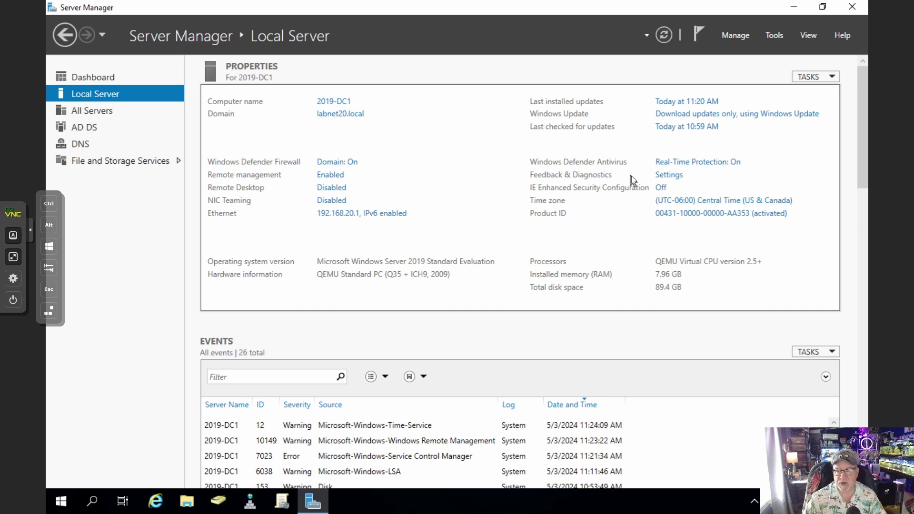
click(736, 35)
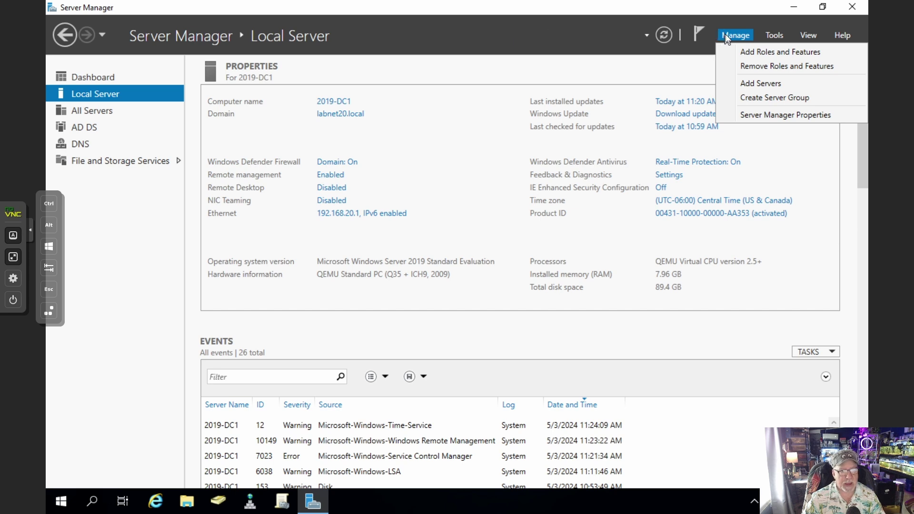
click(780, 115)
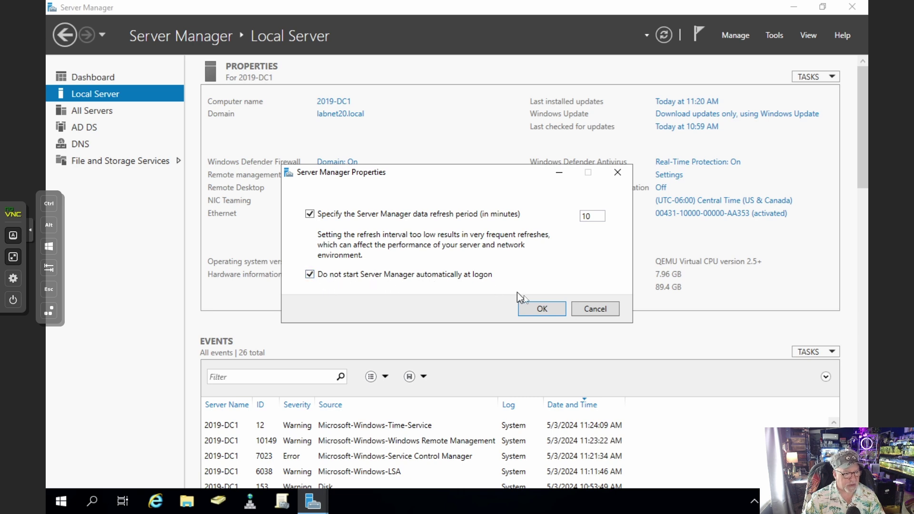
click(538, 307)
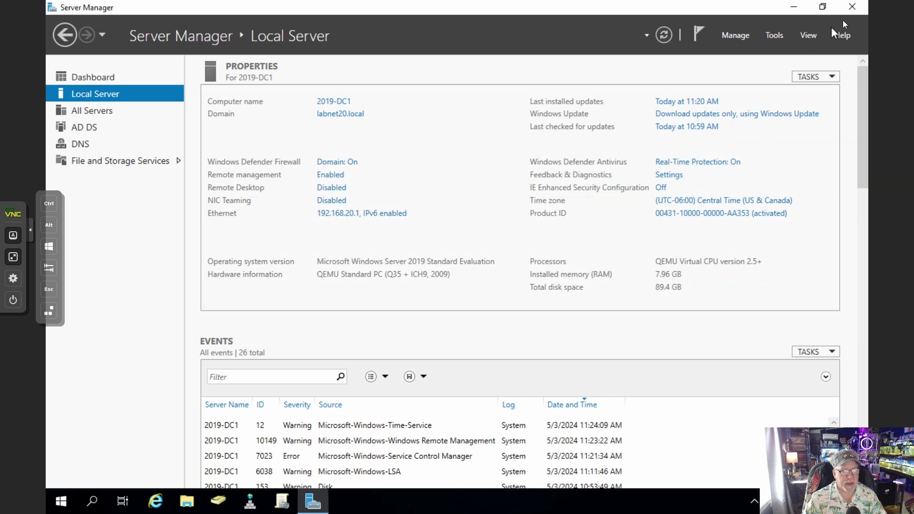
click(852, 7)
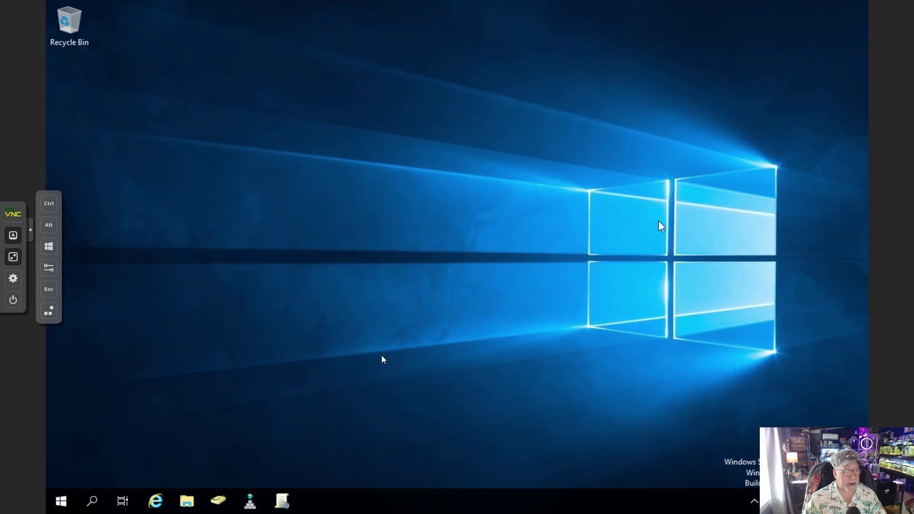
Pin the Server Manager Start tile to the taskbar through its More menu
click(62, 501)
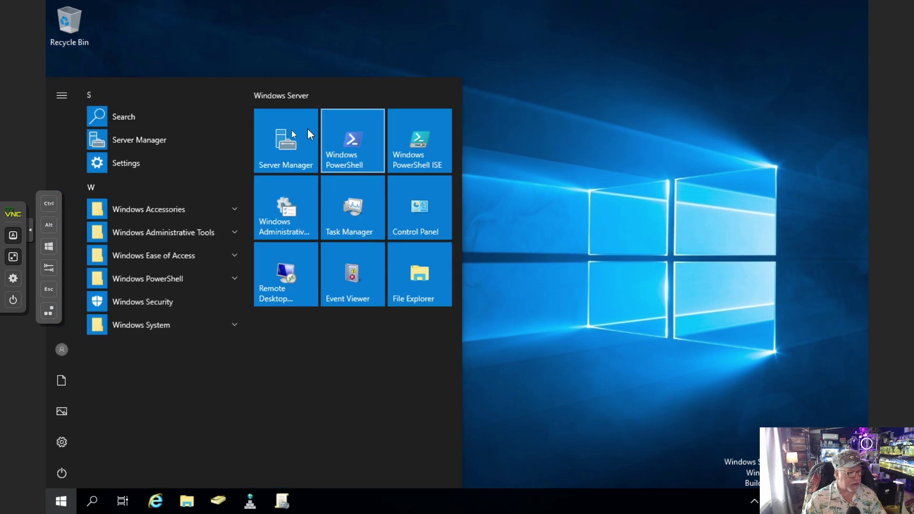
right_click(278, 134)
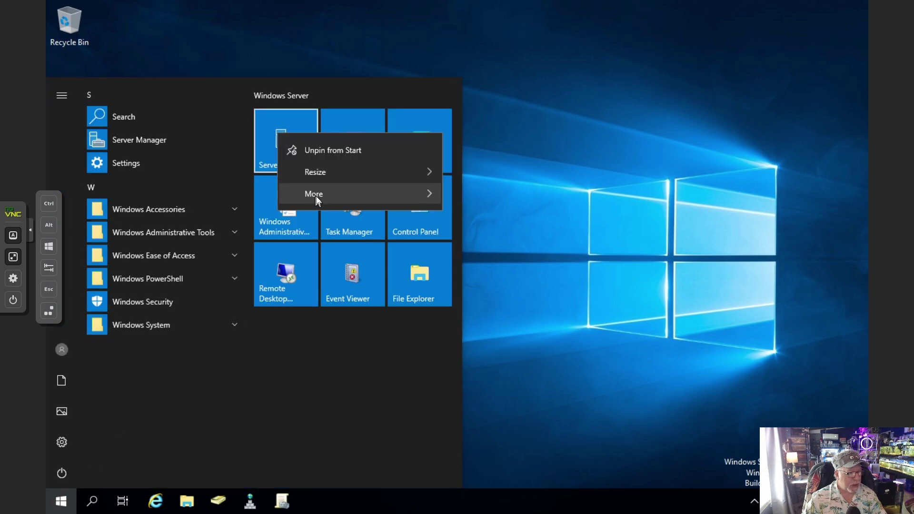
mouse_move(315, 195)
click(473, 203)
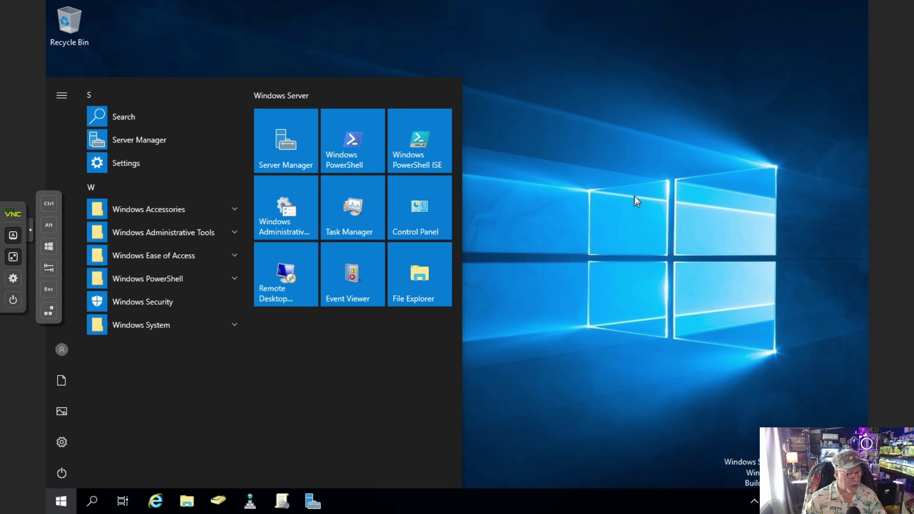
click(635, 196)
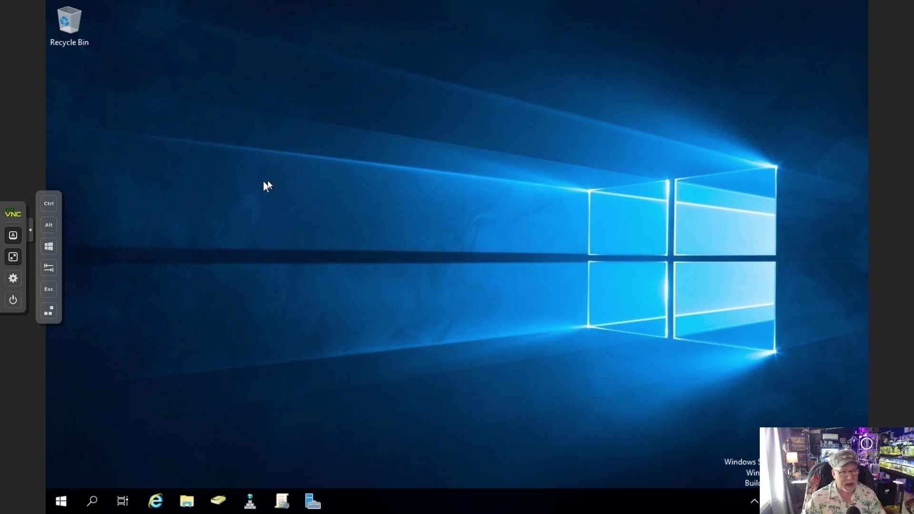
right_click(356, 170)
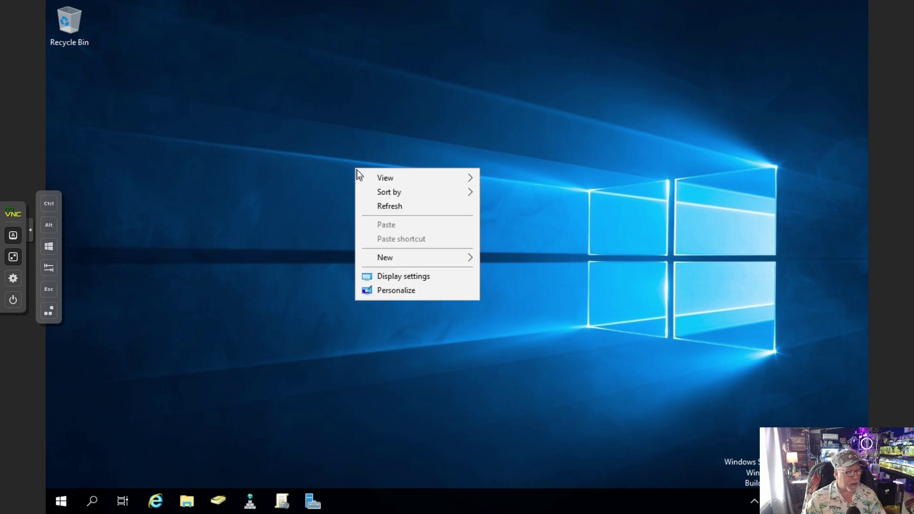
Browse for a background picture at \\192.168.5.3 after \\ds1621 proves unreachable
click(404, 292)
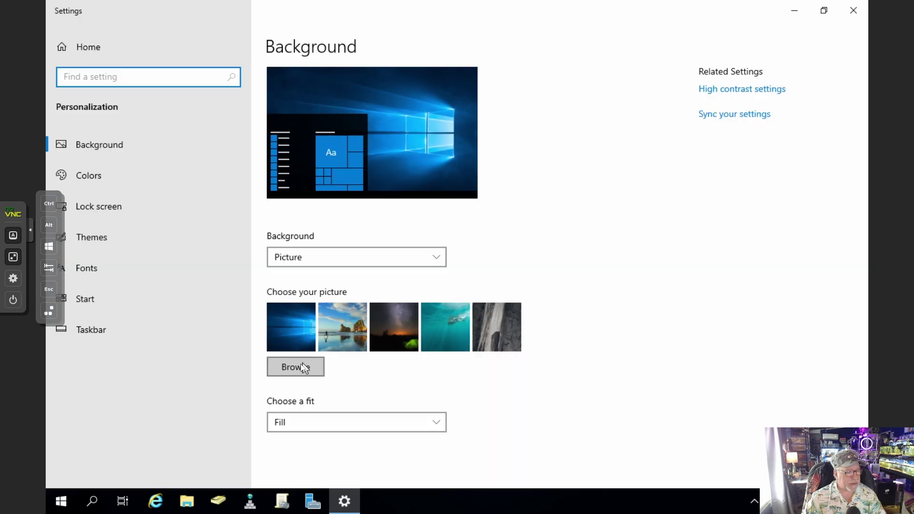
click(304, 368)
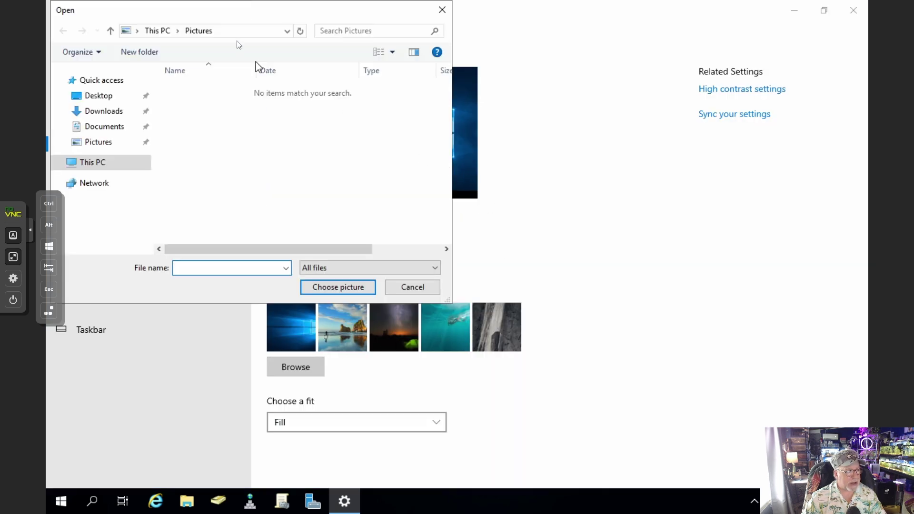
click(240, 32)
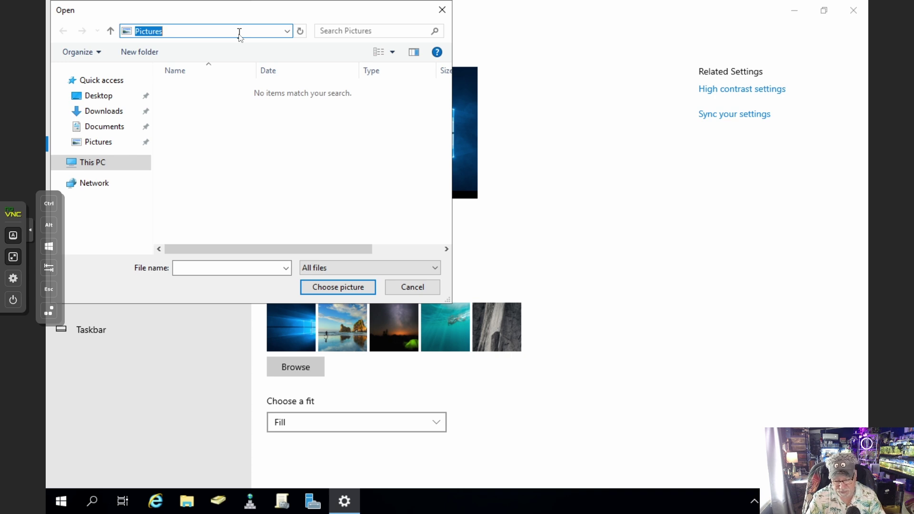
text(\ds162)
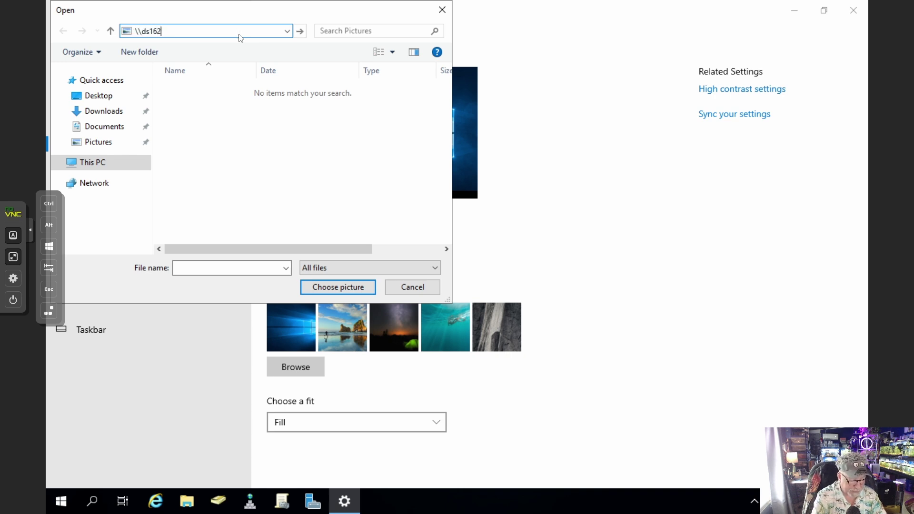
text(1)
key(Return)
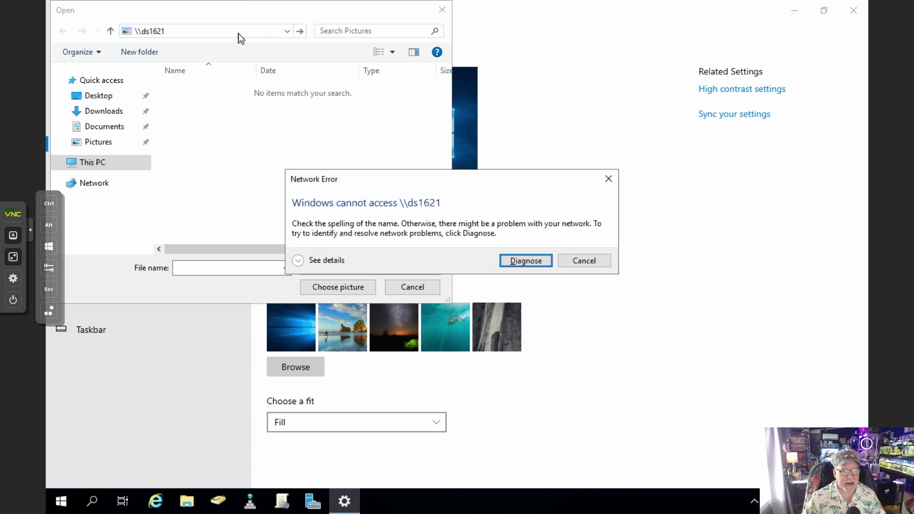
click(581, 263)
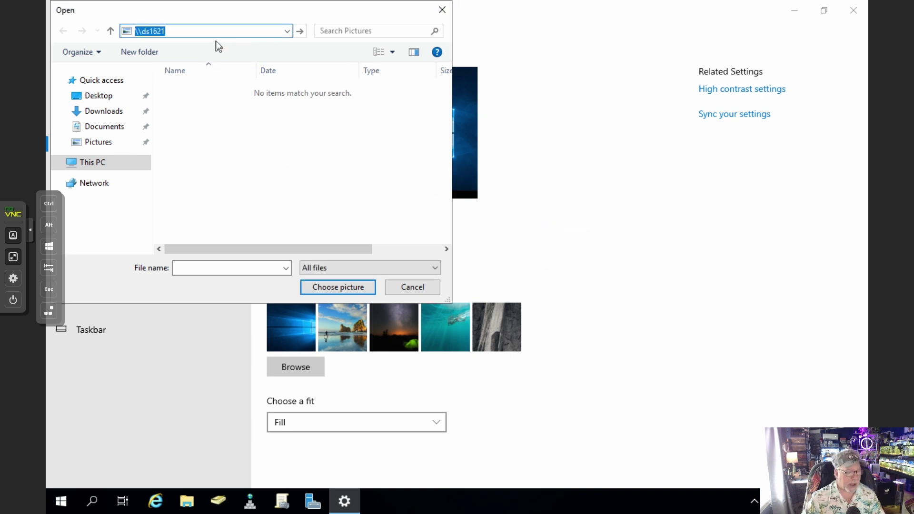
text(\19)
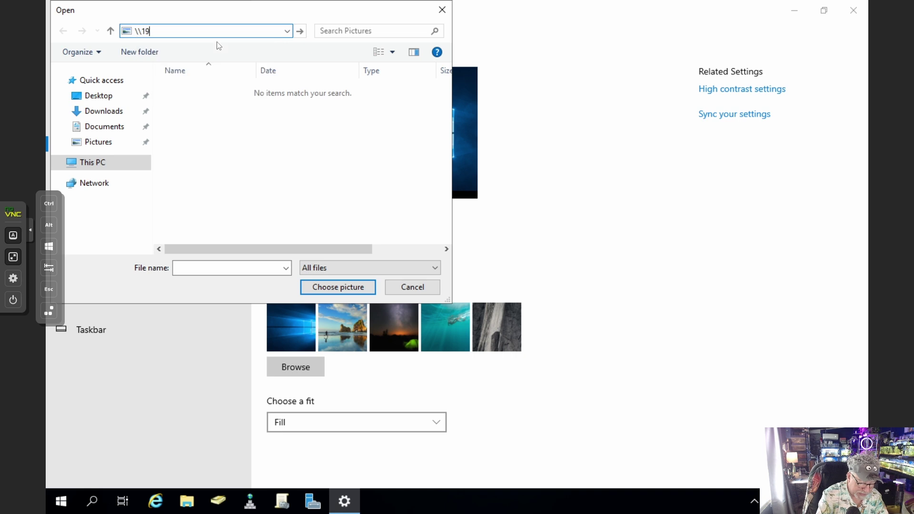
text(2.168)
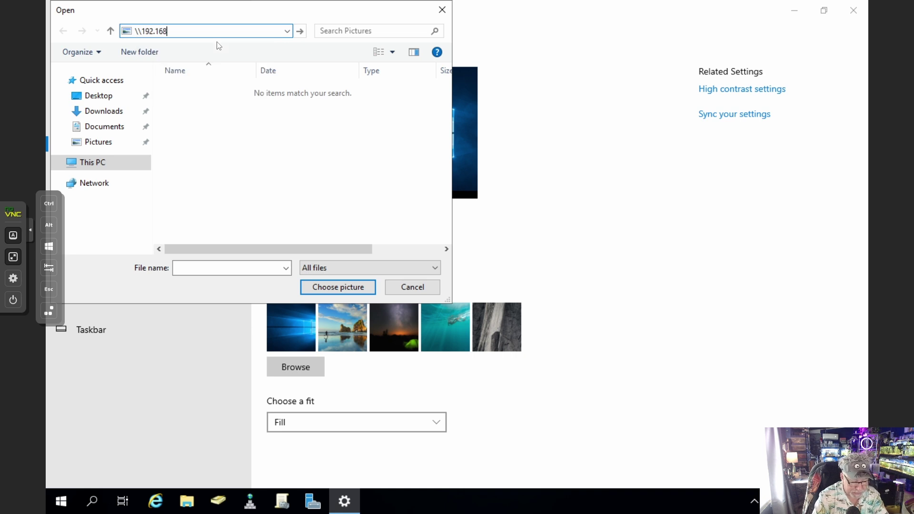
text(.5.3)
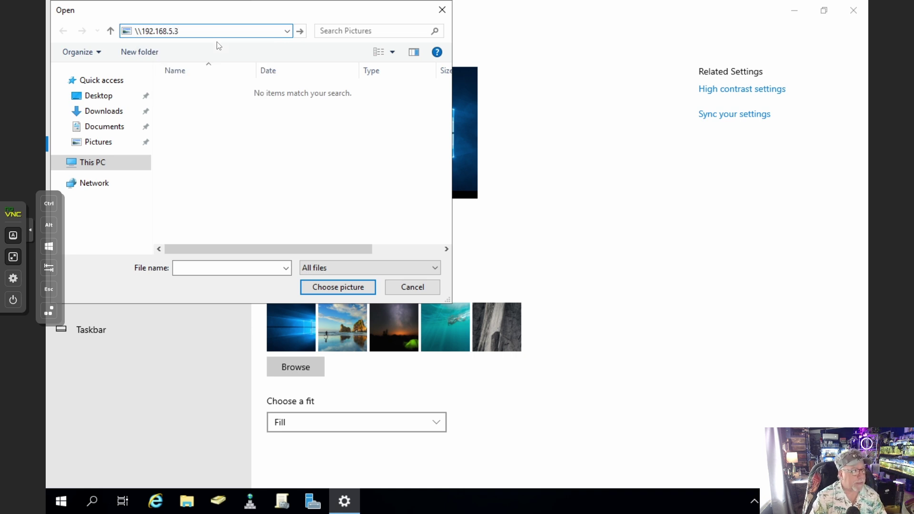
key(Return)
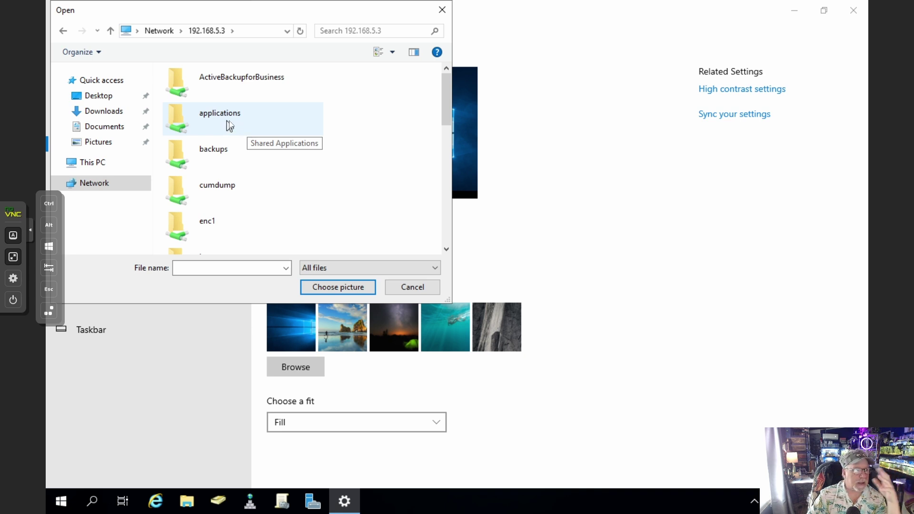
Navigate the share to applications > Microsoft Partner Downloads > Server 2019 > wallpaper
double_click(230, 125)
click(258, 198)
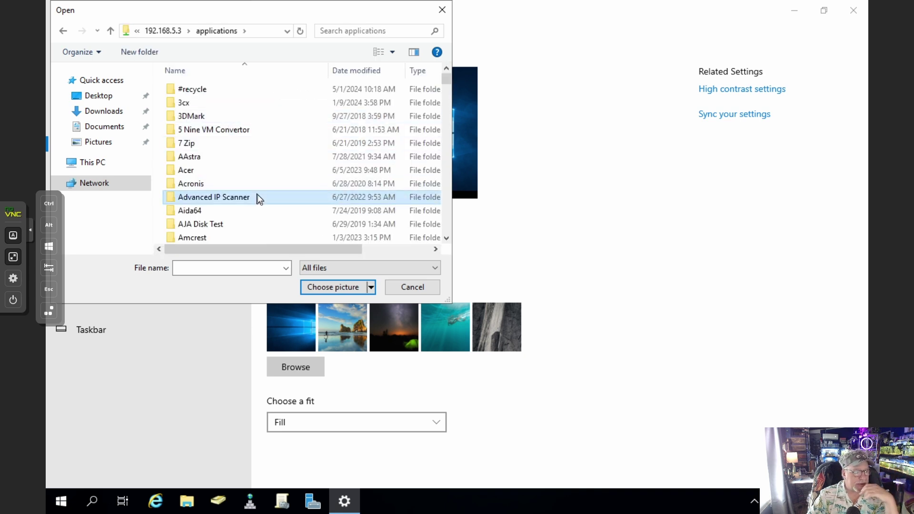
scroll(257, 195, down, 20)
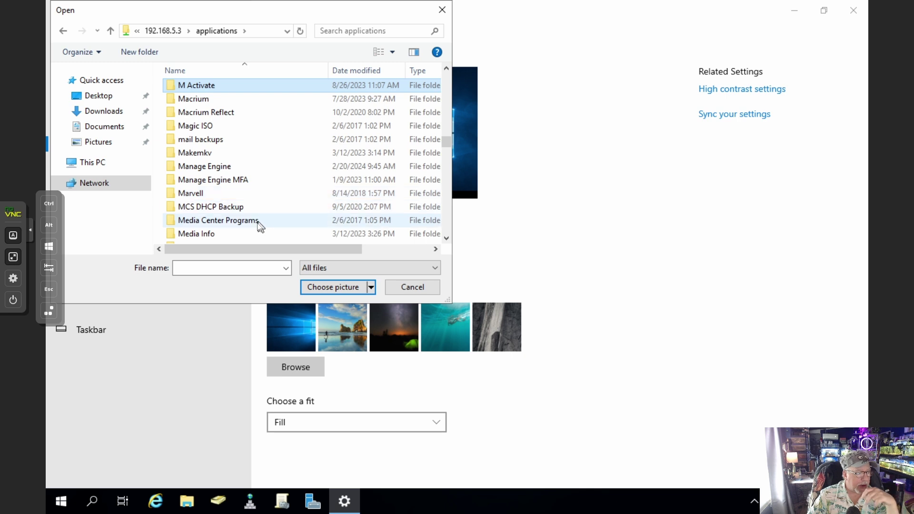
double_click(264, 184)
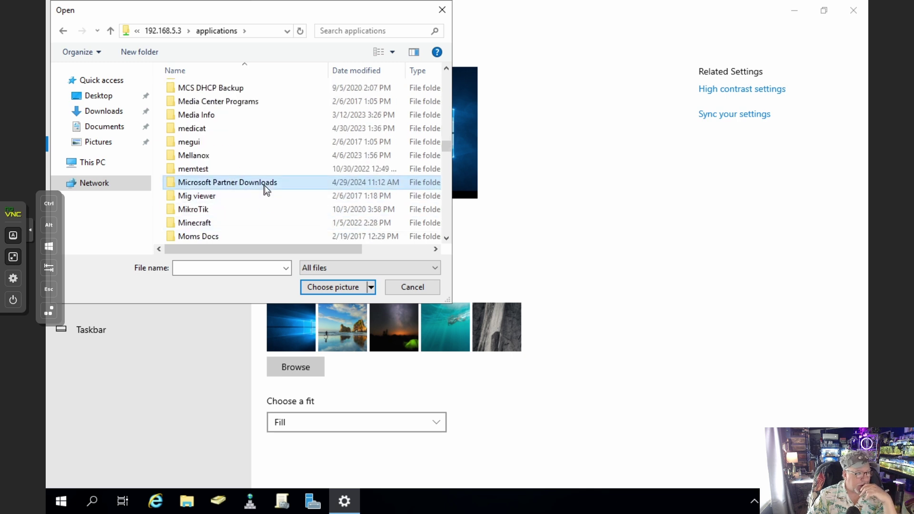
scroll(268, 183, down, 3)
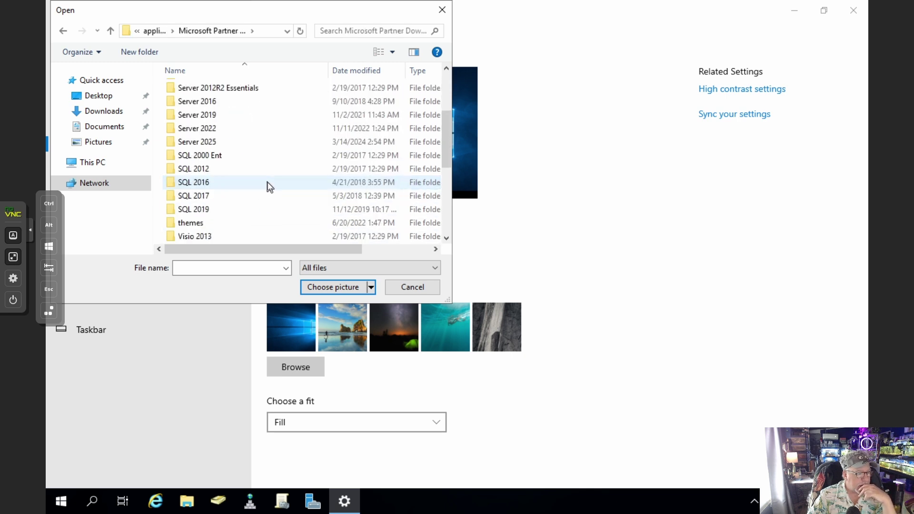
double_click(232, 118)
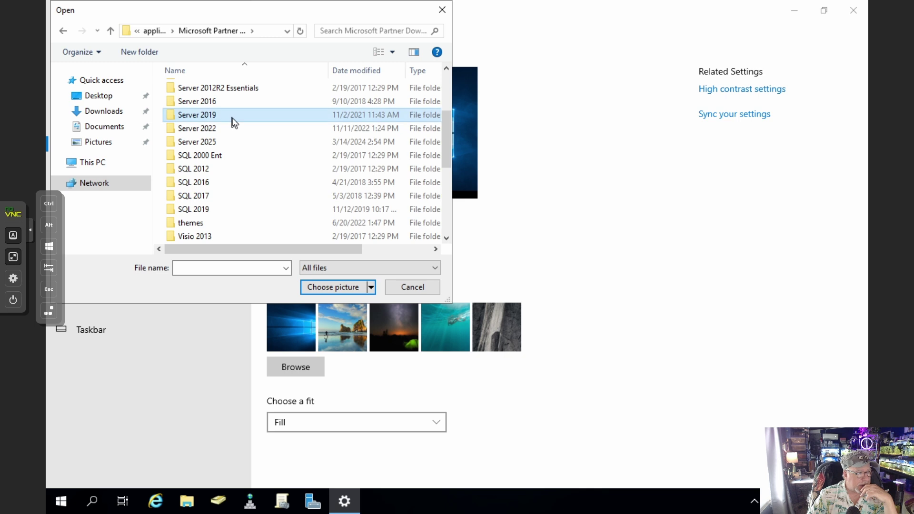
double_click(217, 89)
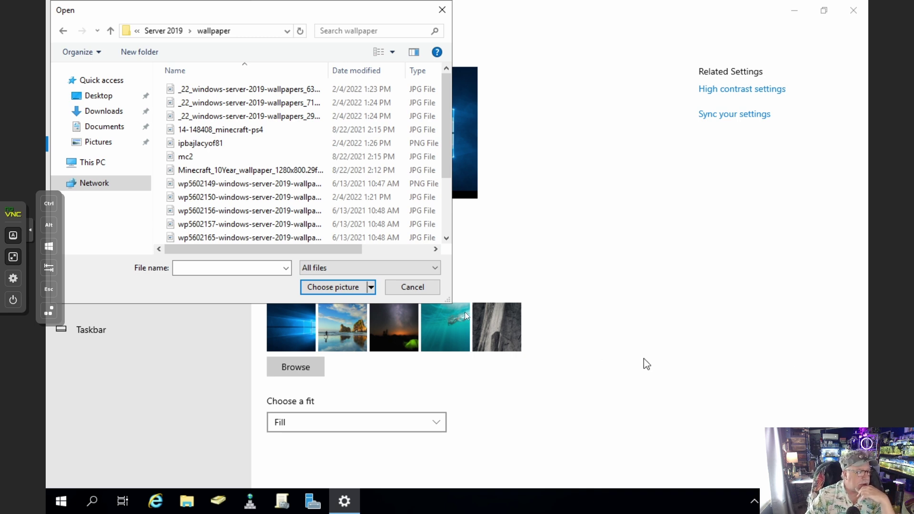
Set wp5602165 as the desktop background and close Settings
click(238, 238)
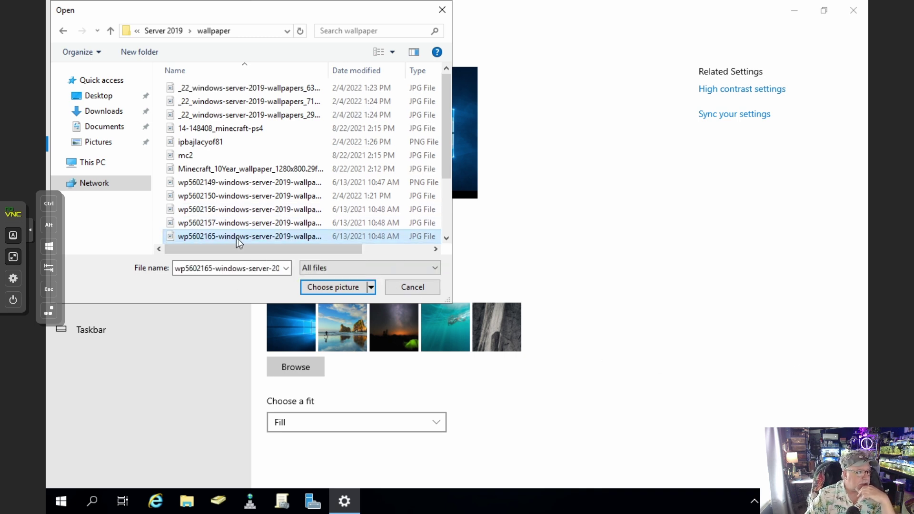
click(326, 287)
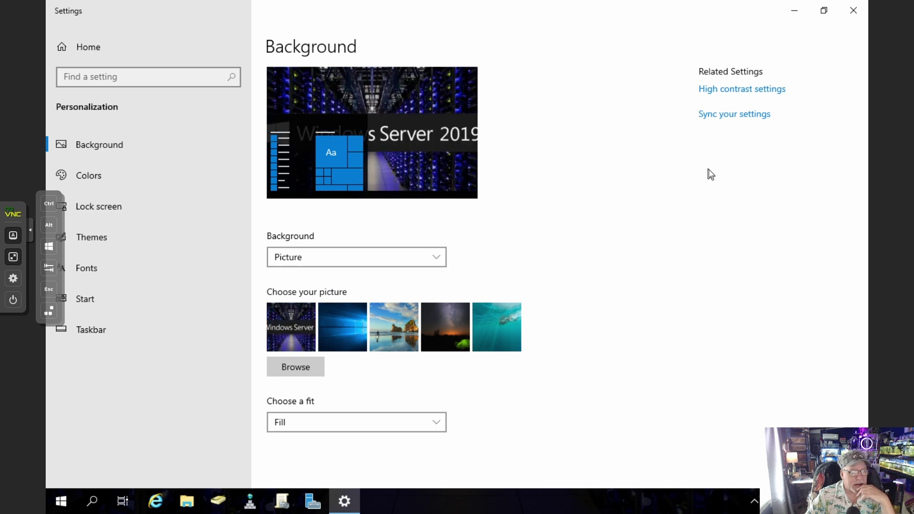
click(853, 10)
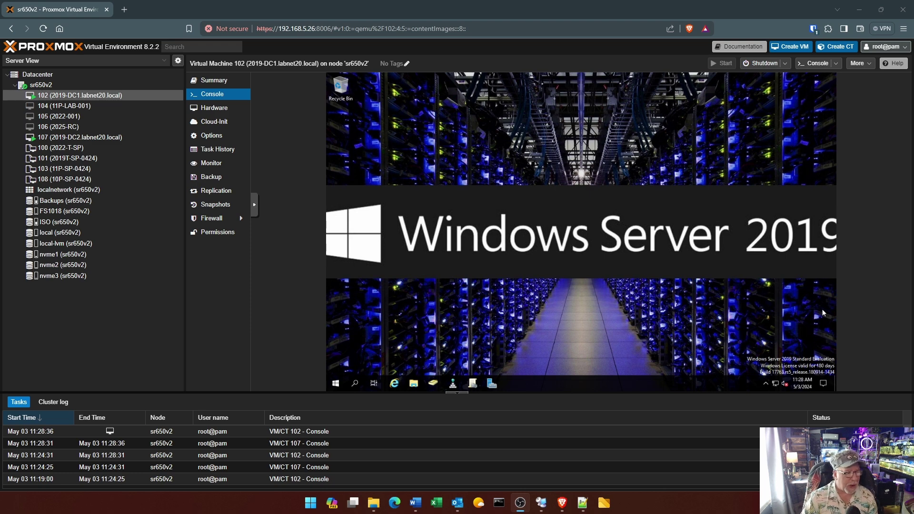
Shut down the 2019-DC1 Windows guest from Start's power options, confirming the reason prompt
click(337, 384)
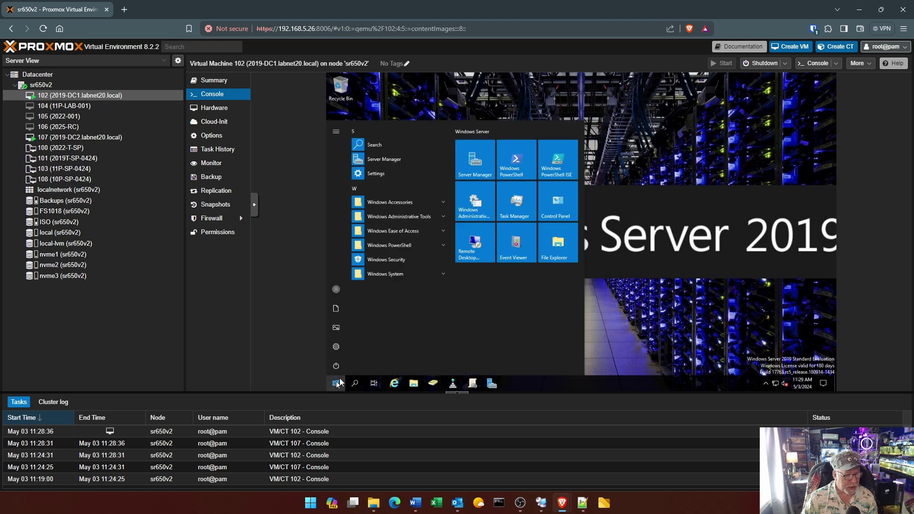
click(335, 366)
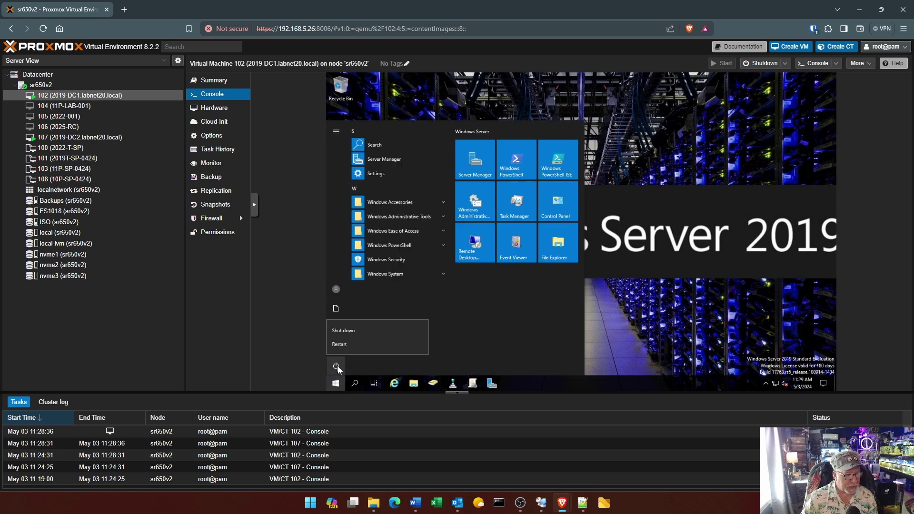
click(352, 334)
click(439, 346)
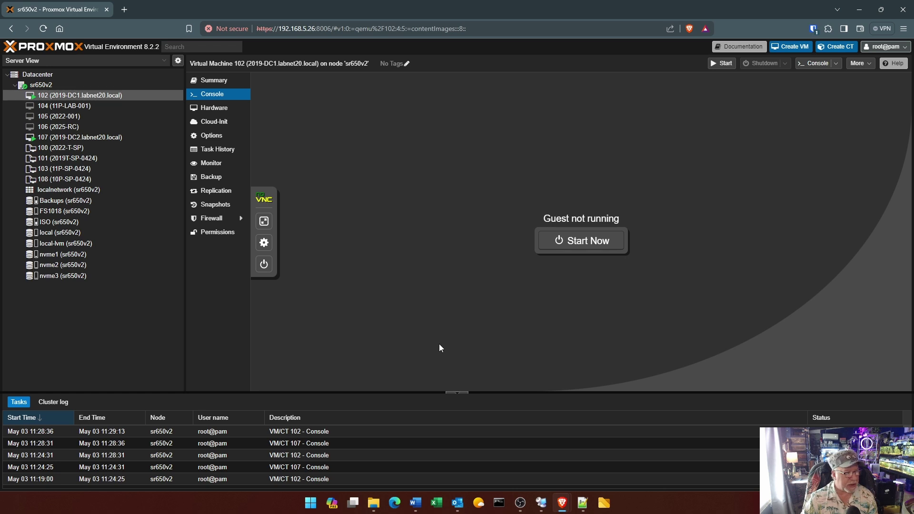
Check the Backups storage, then open VM 102's Summary and begin editing its notes
click(83, 200)
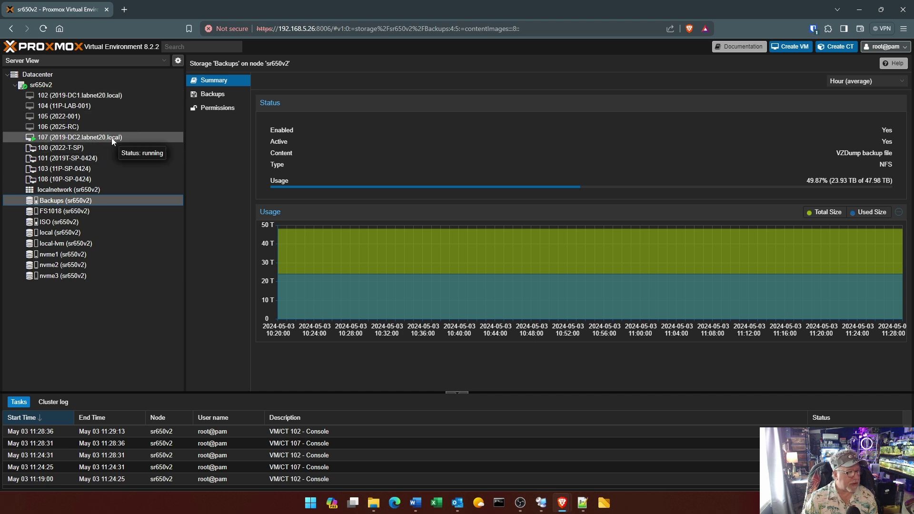
click(121, 96)
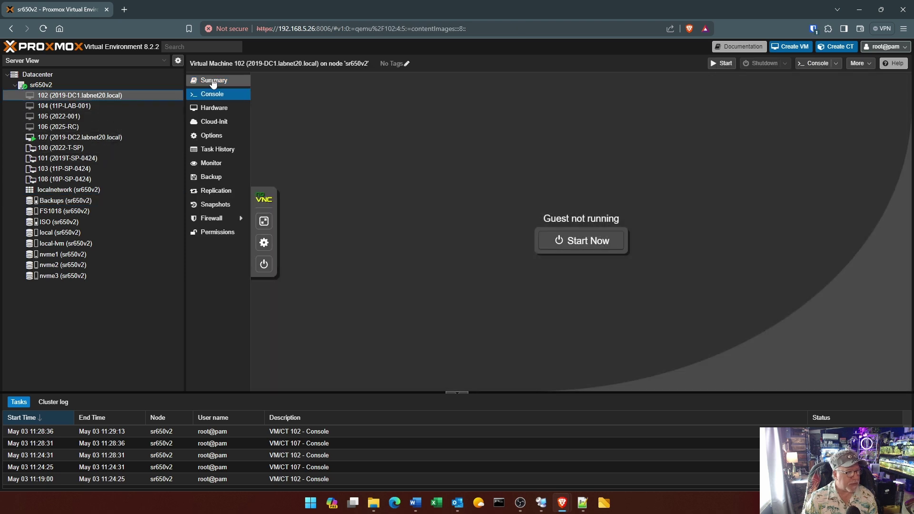
click(213, 82)
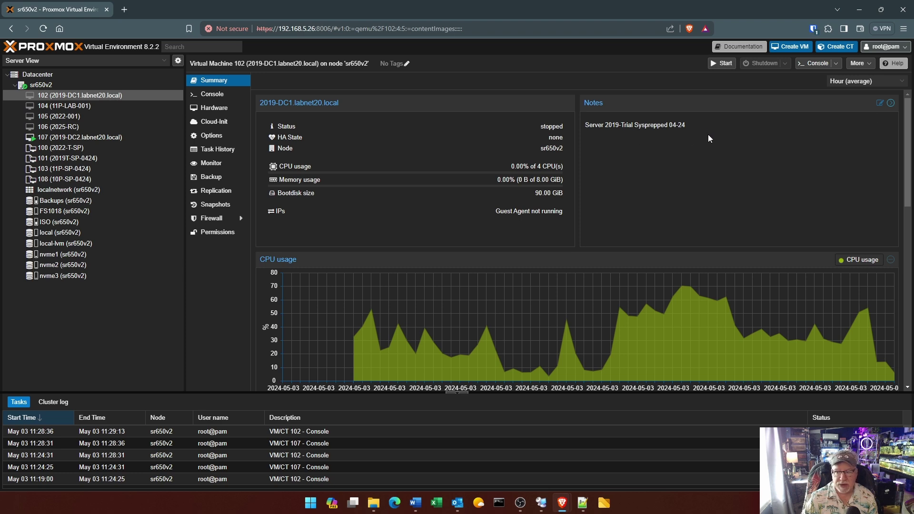
click(879, 103)
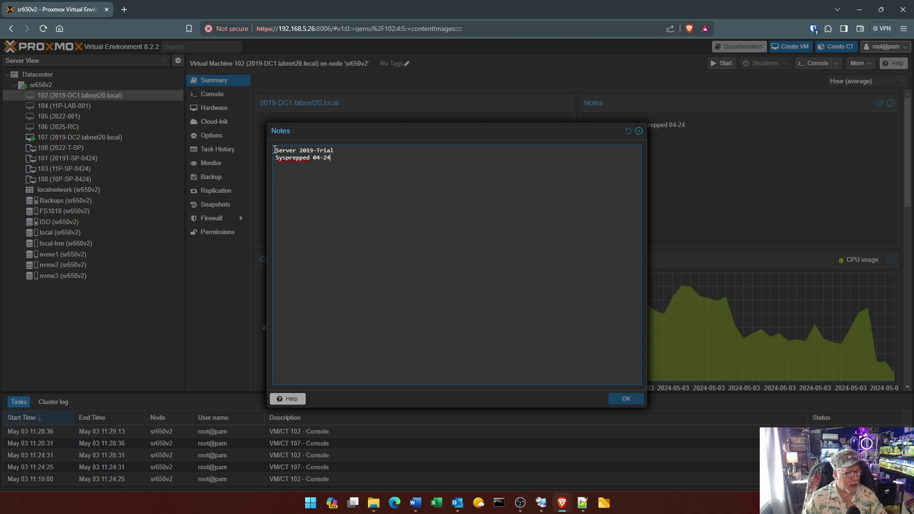
Replace the notes with 'Server 2019 DC1 for LABNET20.LOCAL network 5/3/24' and save
drag(275, 150, 331, 160)
text(S)
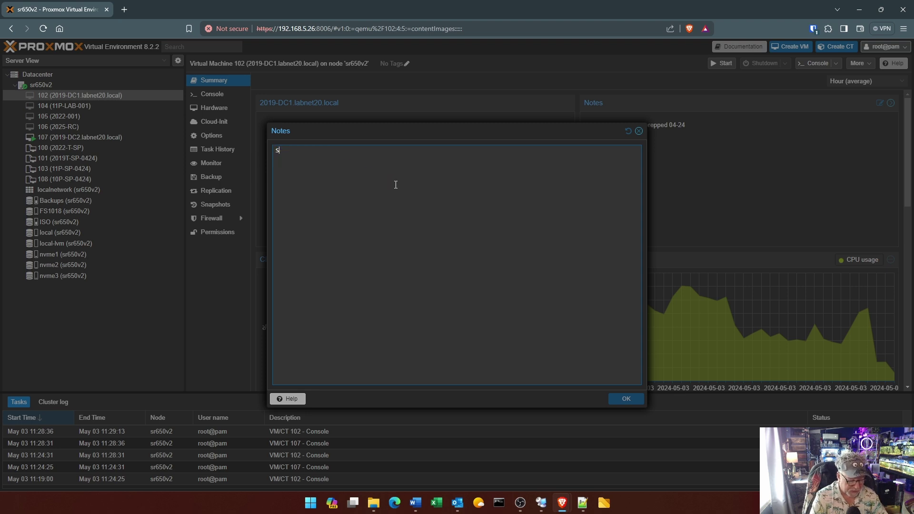
text(erver 2019)
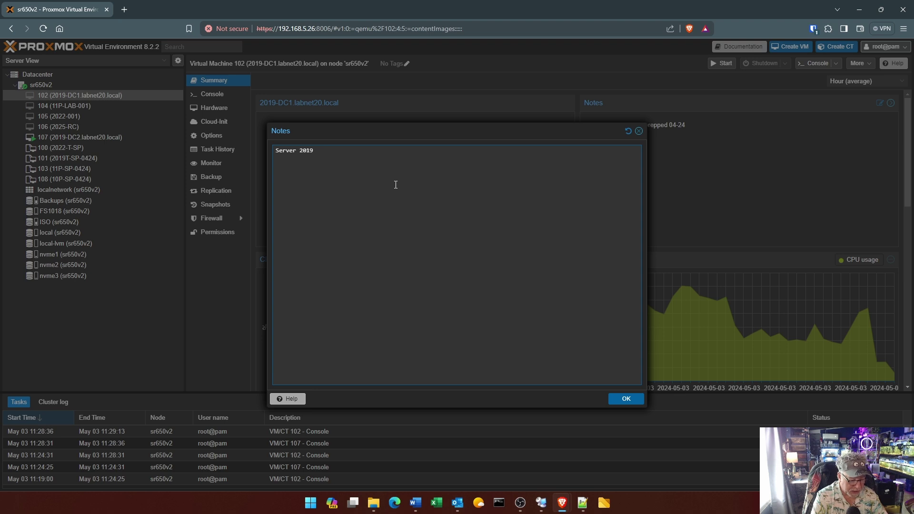
text( DC1 for LABNET20)
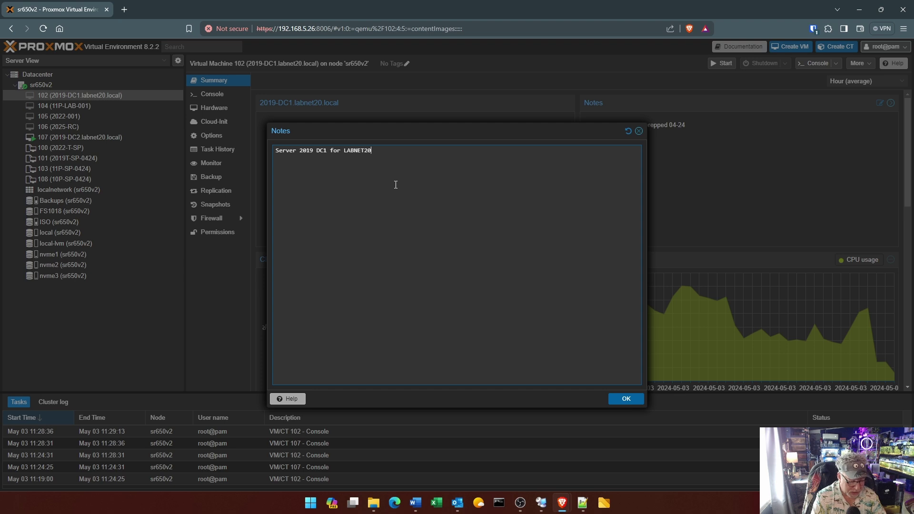
text(.LOCAL)
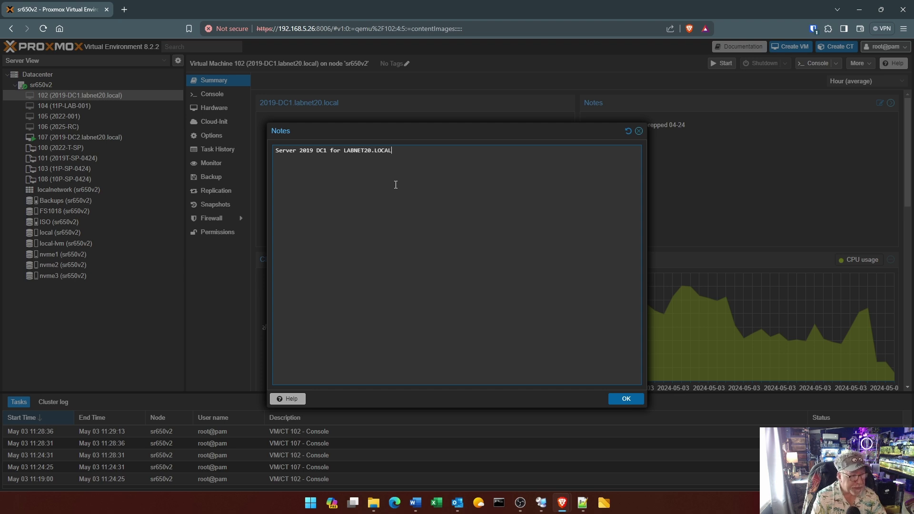
text( network )
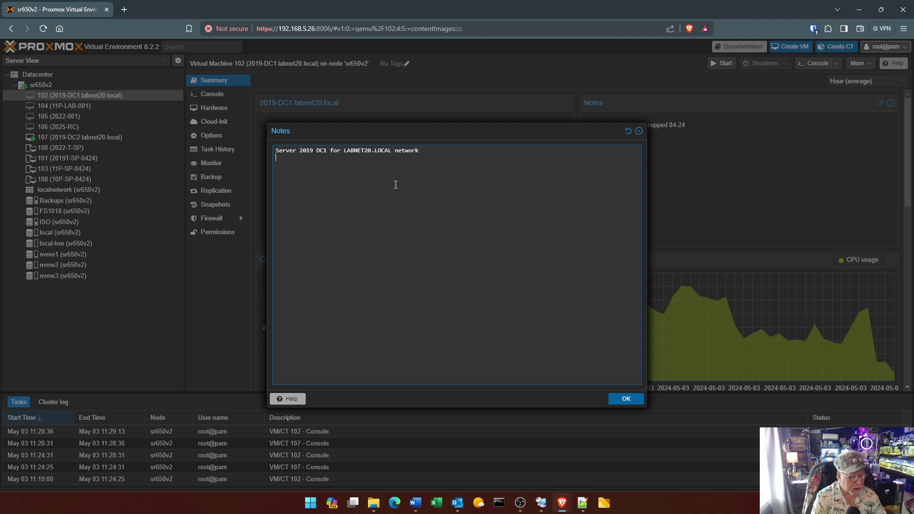
text(5)
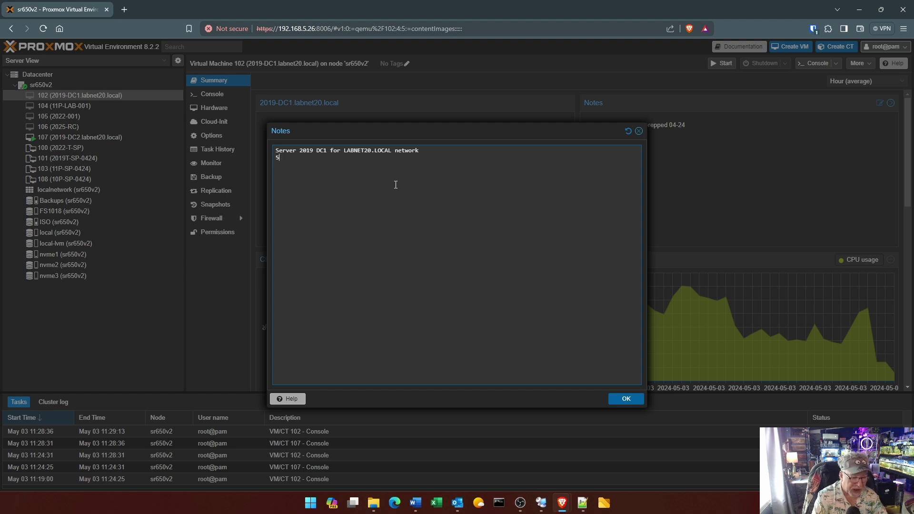
text(/3/24)
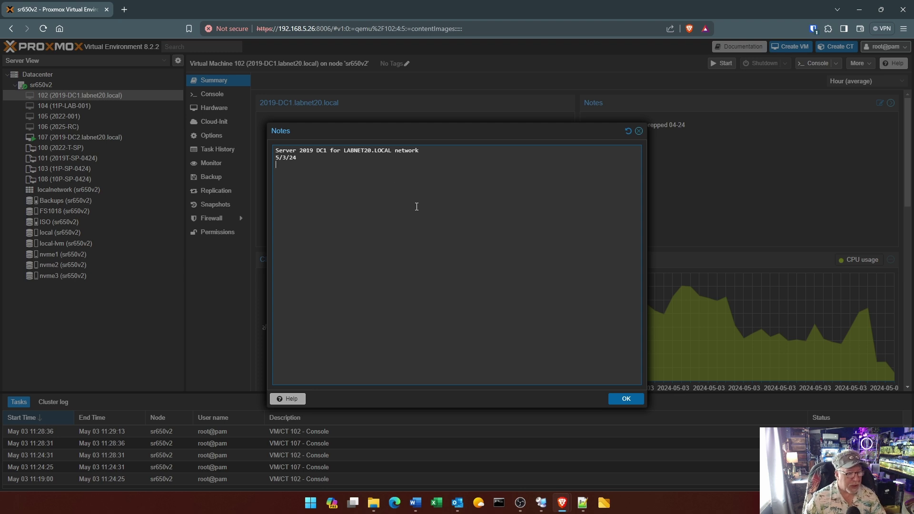
click(640, 401)
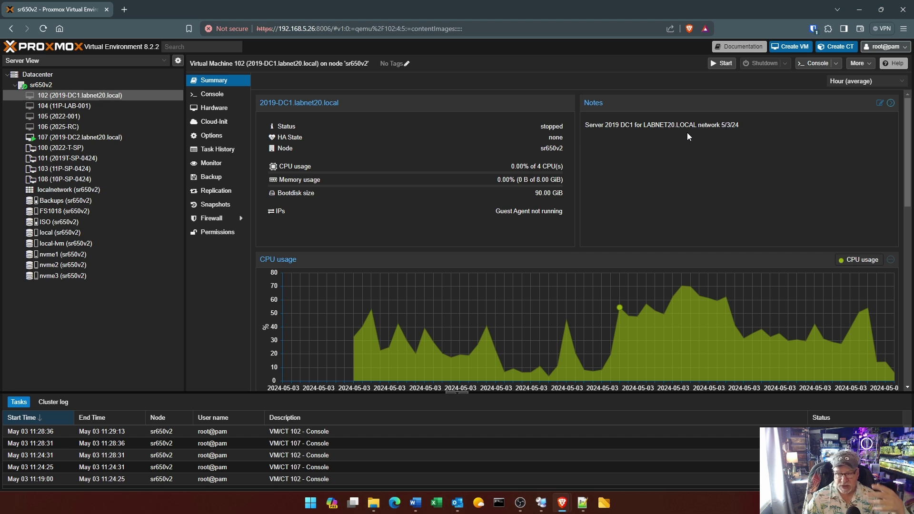
Add the tag labnet20 to VM 102 and save it
click(407, 64)
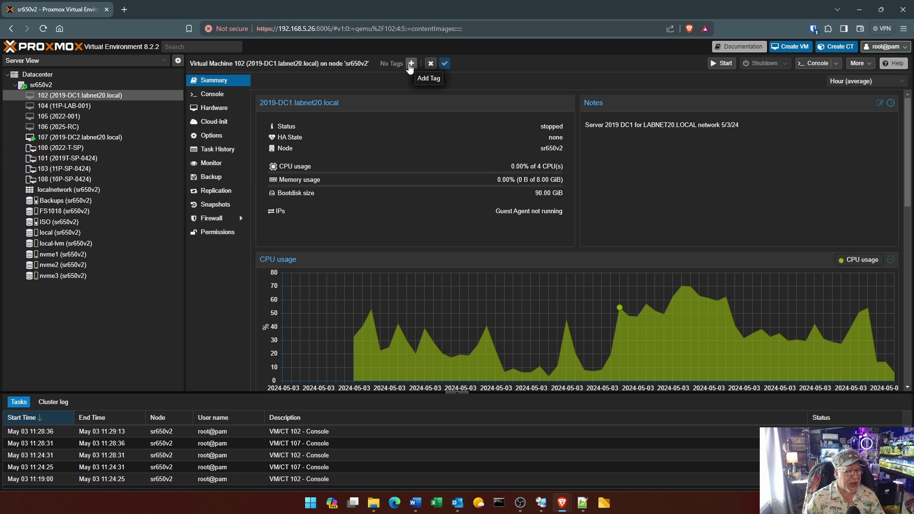
click(411, 64)
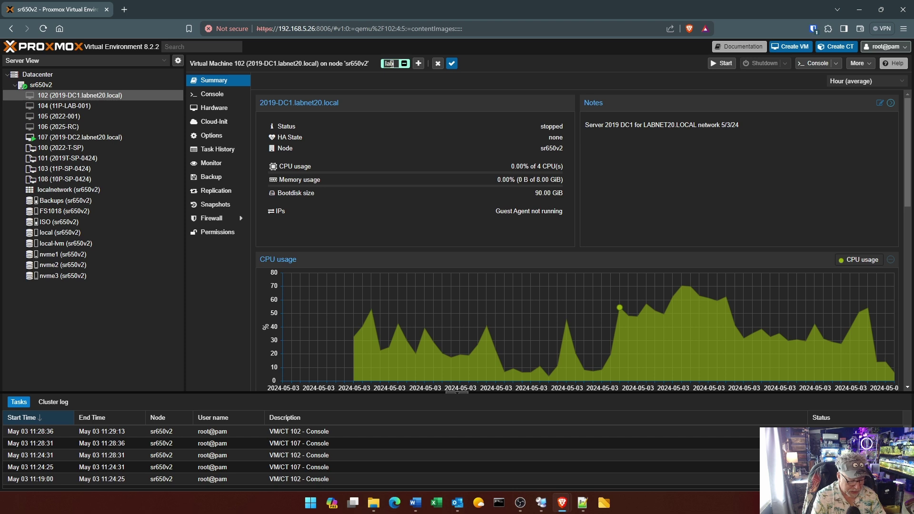
text(labnet20)
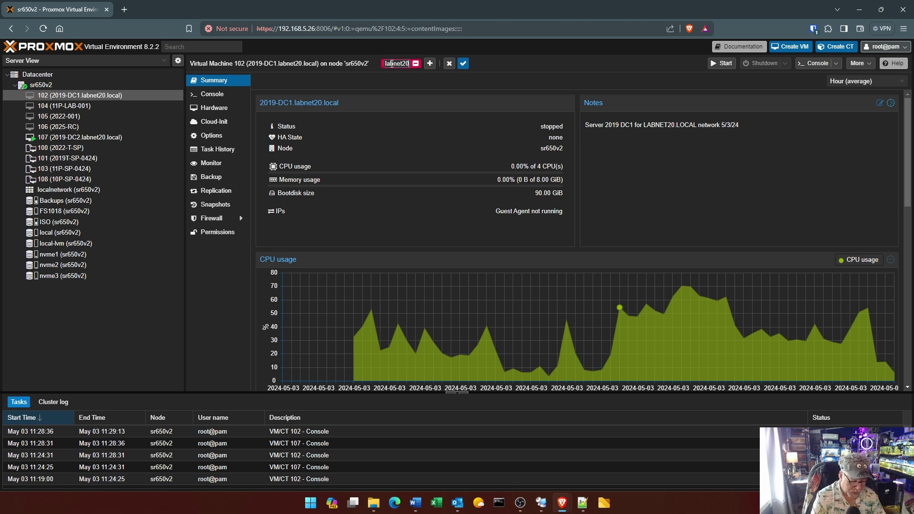
text(.local)
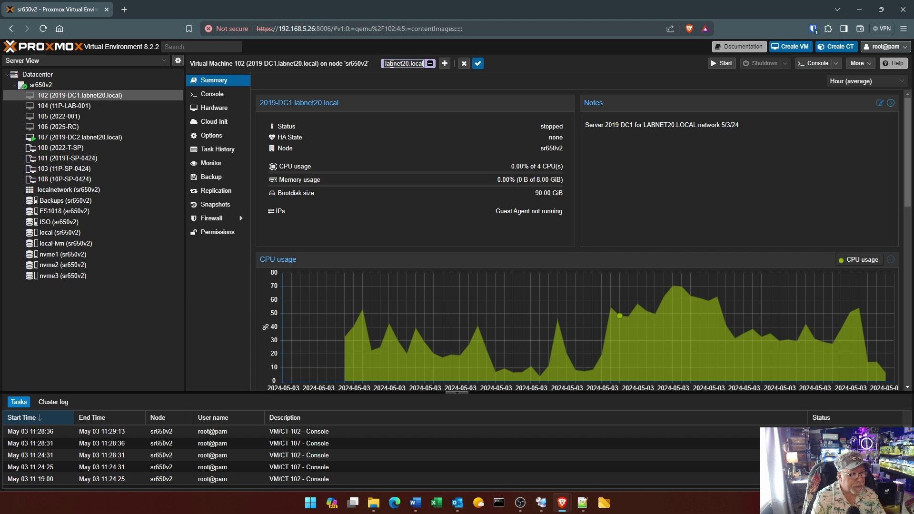
key(BackSpace)
key(BackSpace)
key(BackSpace)
key(BackSpace)
key(BackSpace)
key(BackSpace)
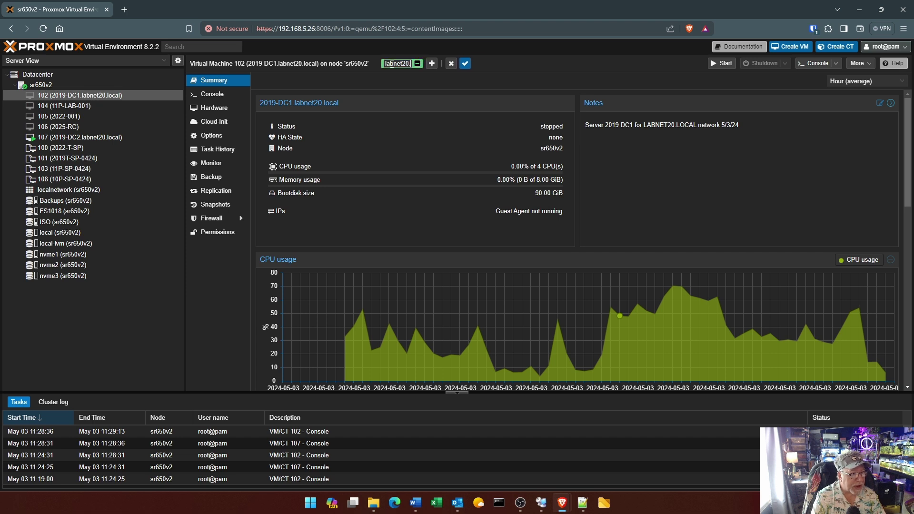
click(431, 64)
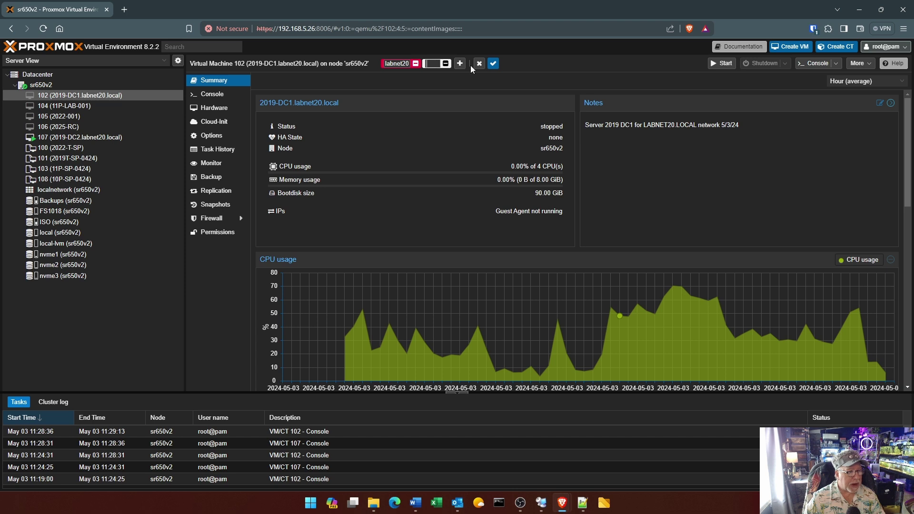
click(493, 63)
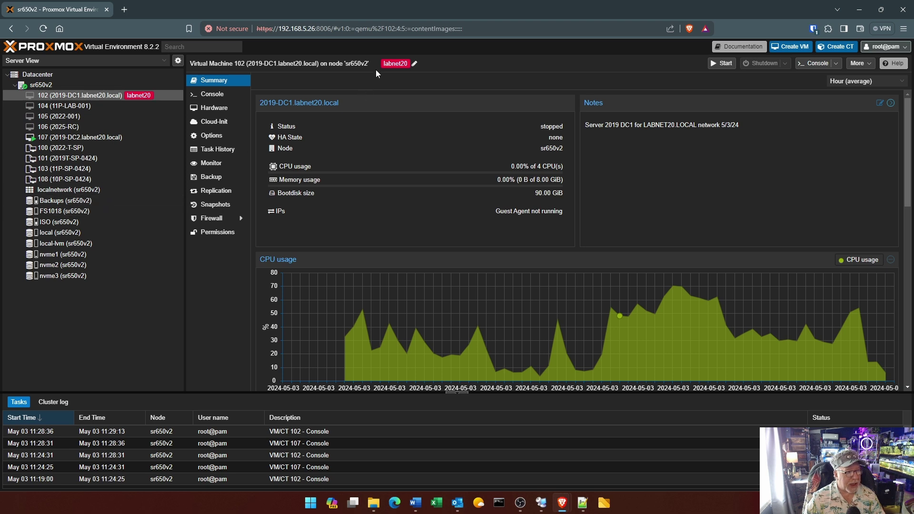
Try a labnet20.local tag in the tag editor, then cancel, keeping labnet20
click(414, 64)
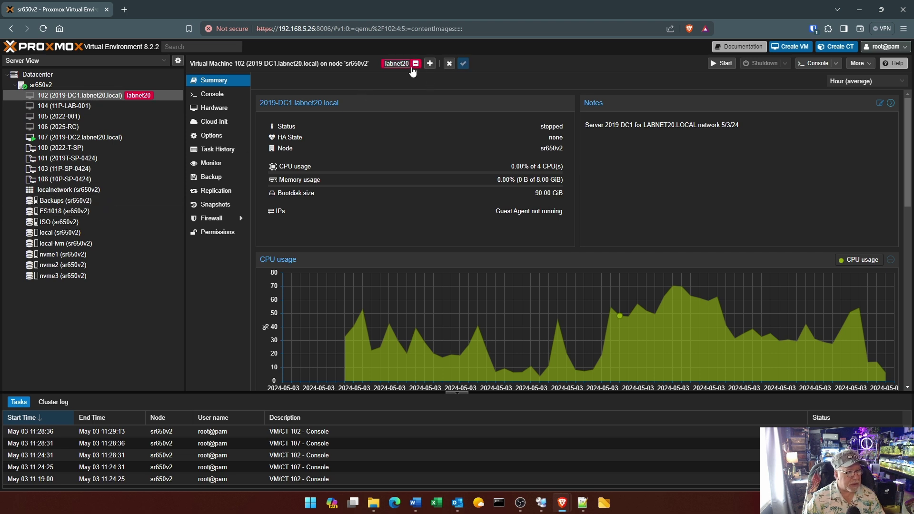
click(412, 64)
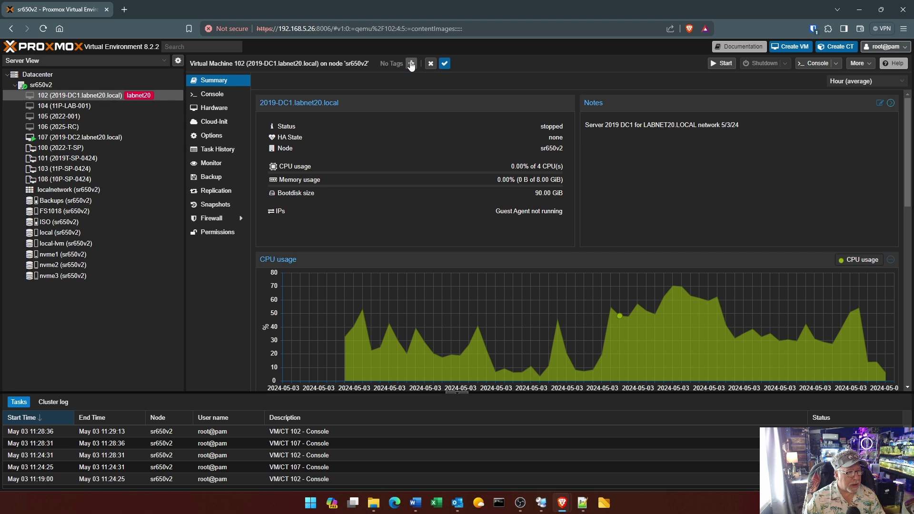
click(411, 64)
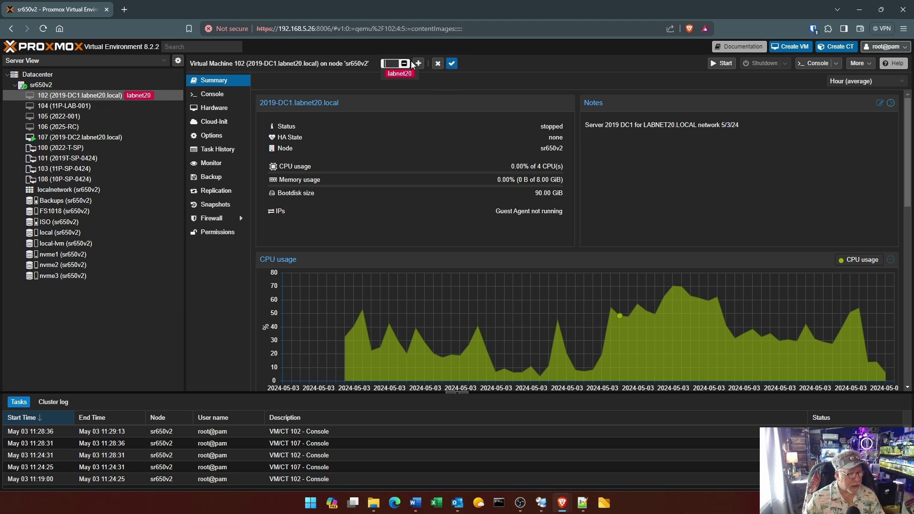
text(labne)
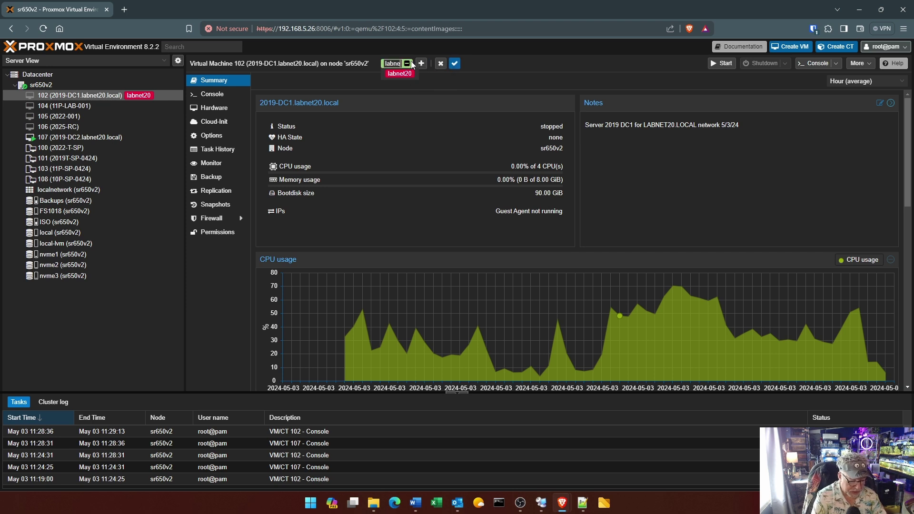
text(t20.local)
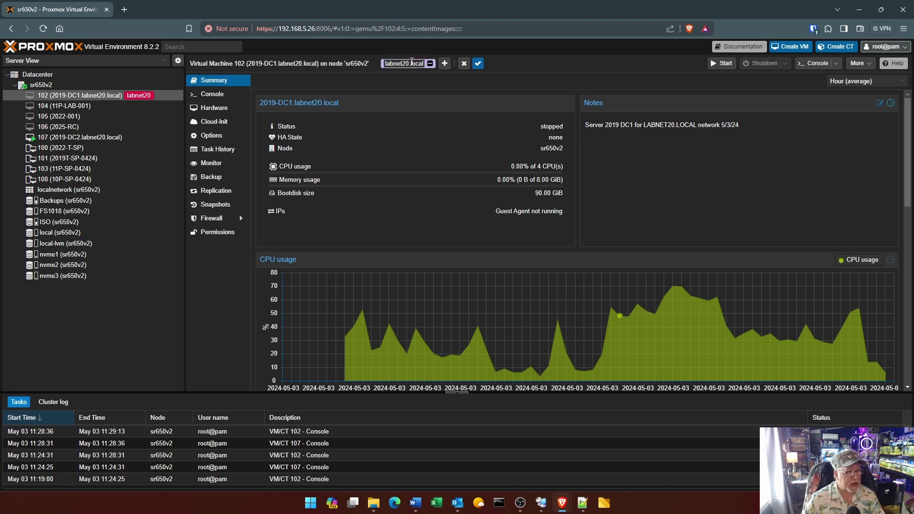
click(464, 63)
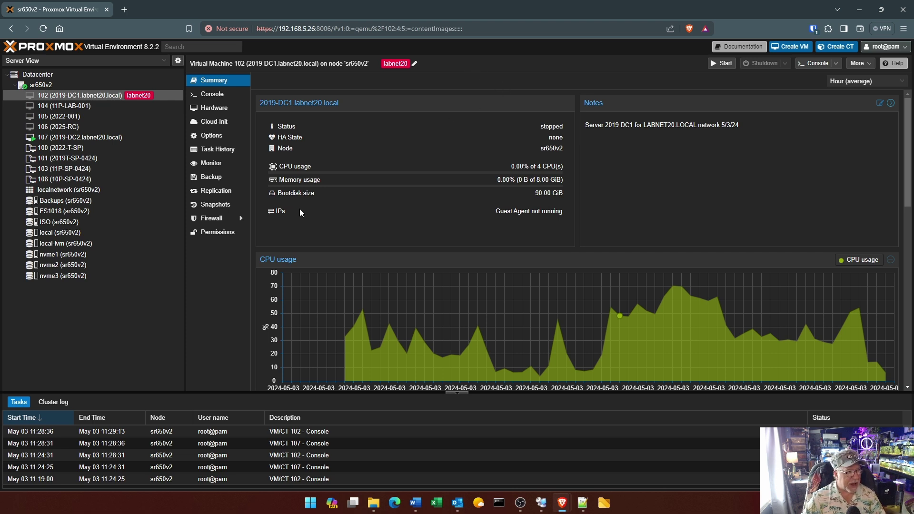
click(247, 177)
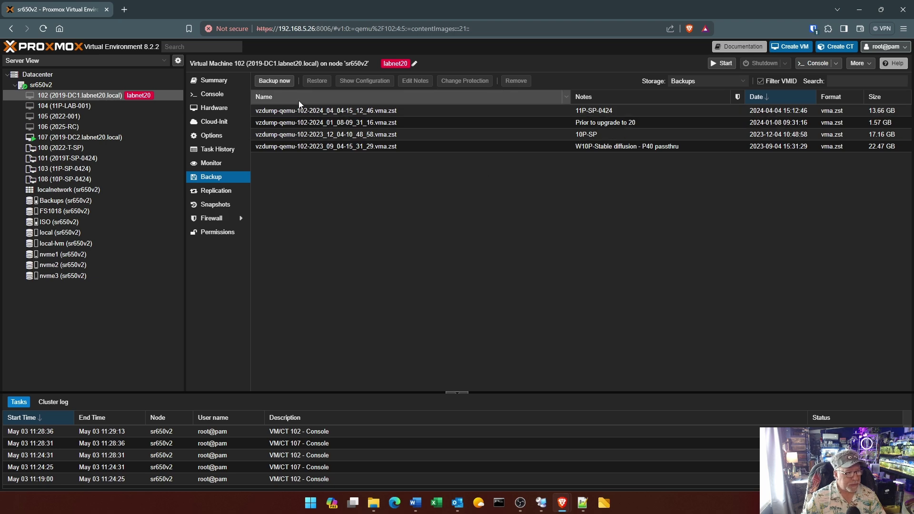
Run a Stop-mode backup of VM 102 to Backups storage and close the finished log
click(281, 82)
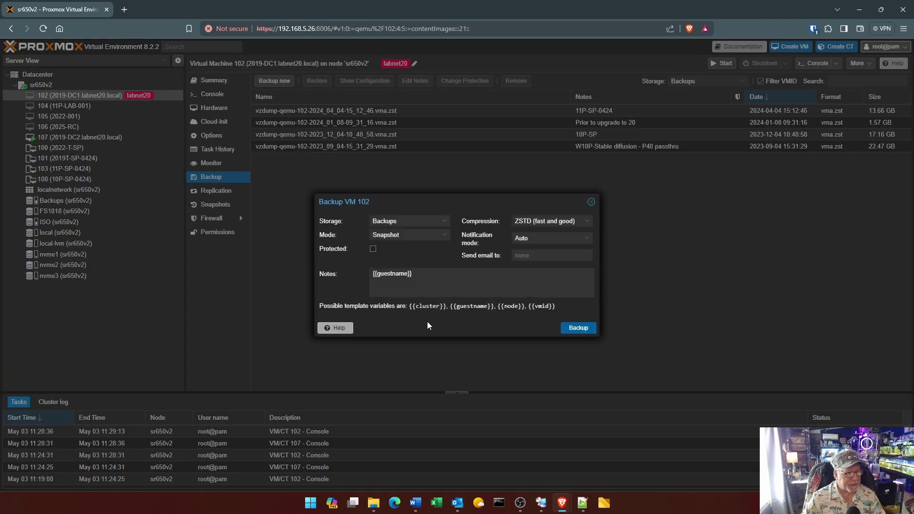
click(443, 235)
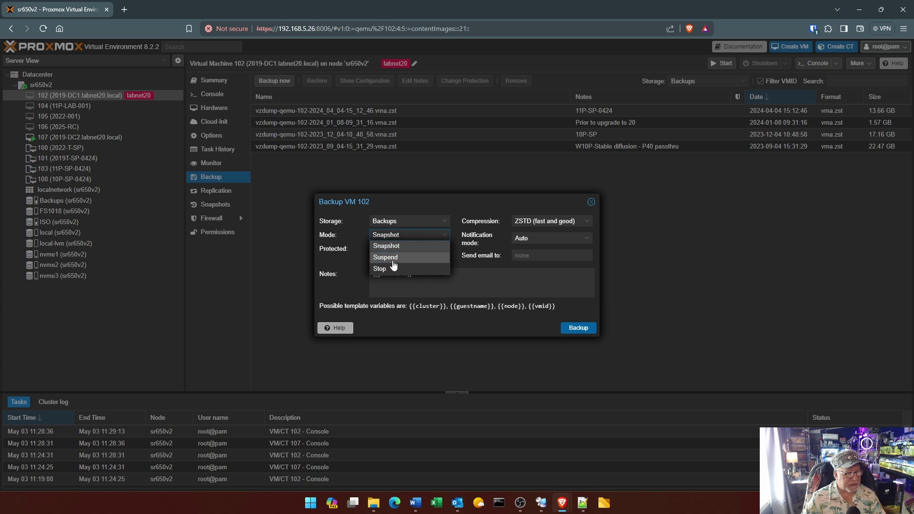
click(386, 269)
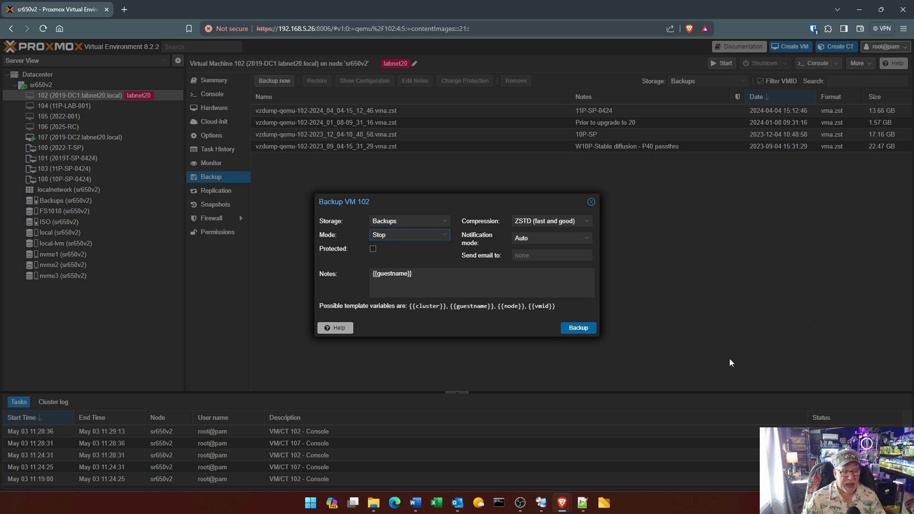
click(577, 328)
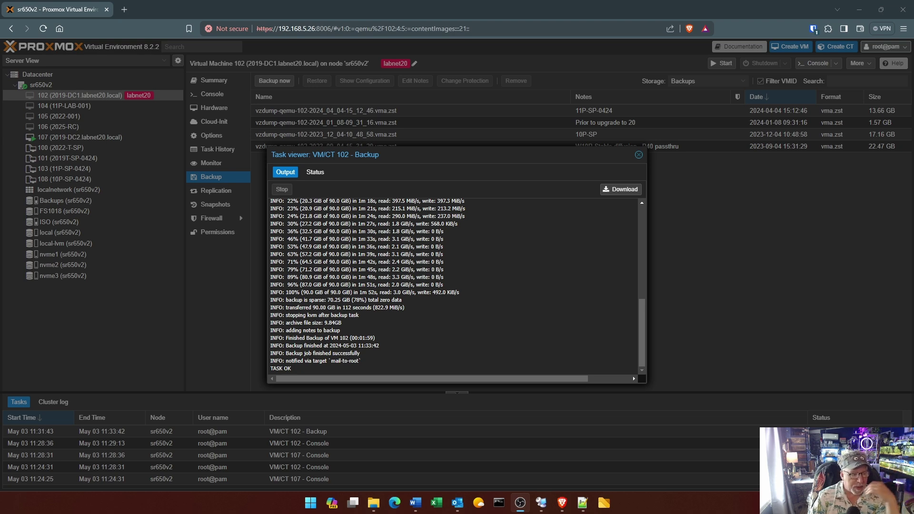
click(638, 154)
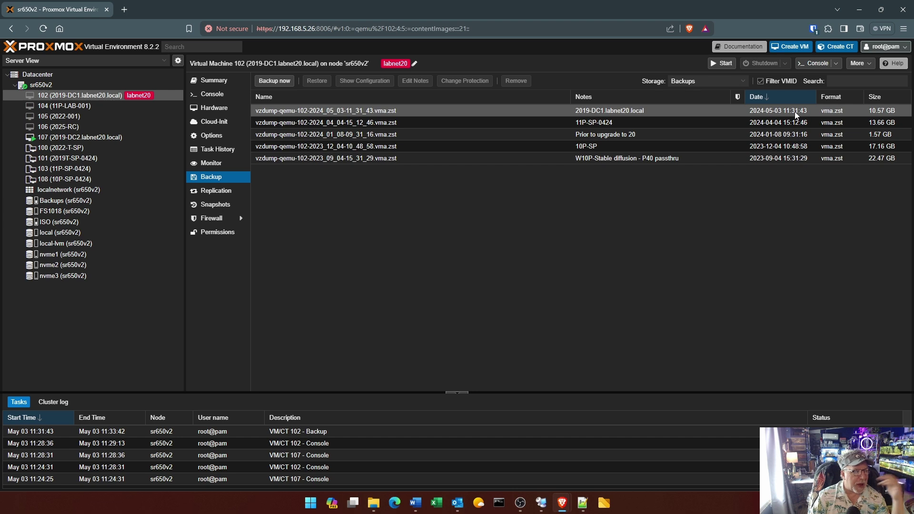
Select VM 107 (2019-DC2), open its console, and add the existing labnet20 tag
click(112, 139)
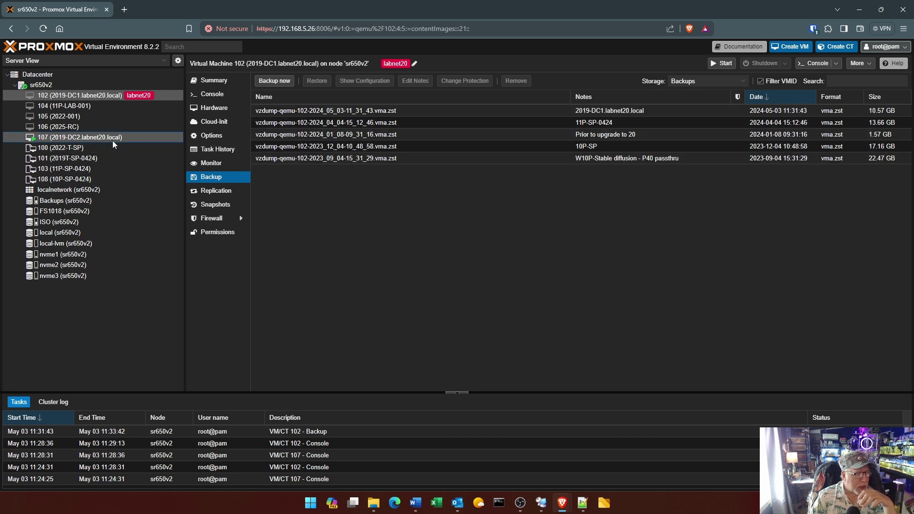
click(214, 94)
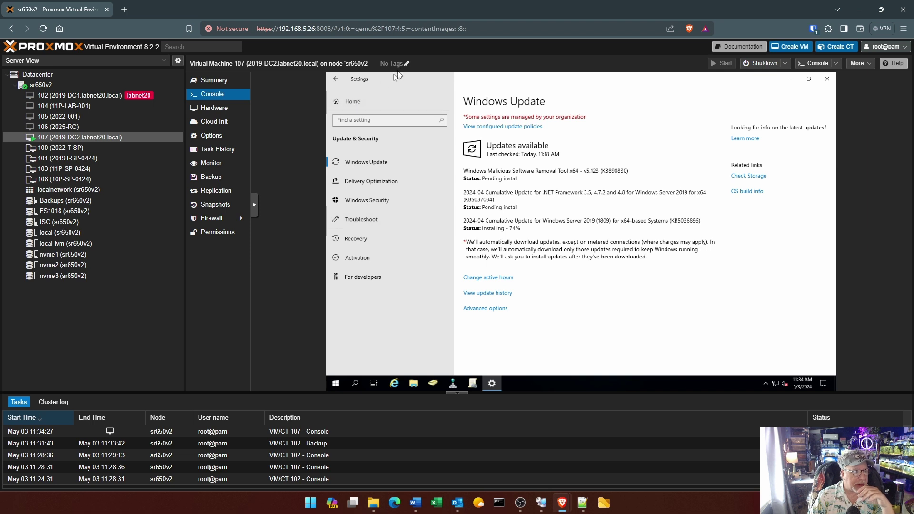
click(406, 63)
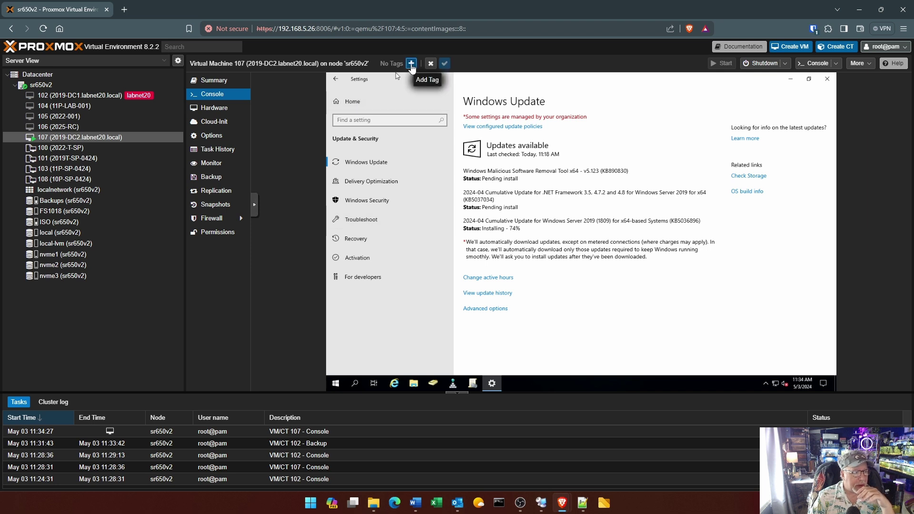
click(410, 64)
click(405, 74)
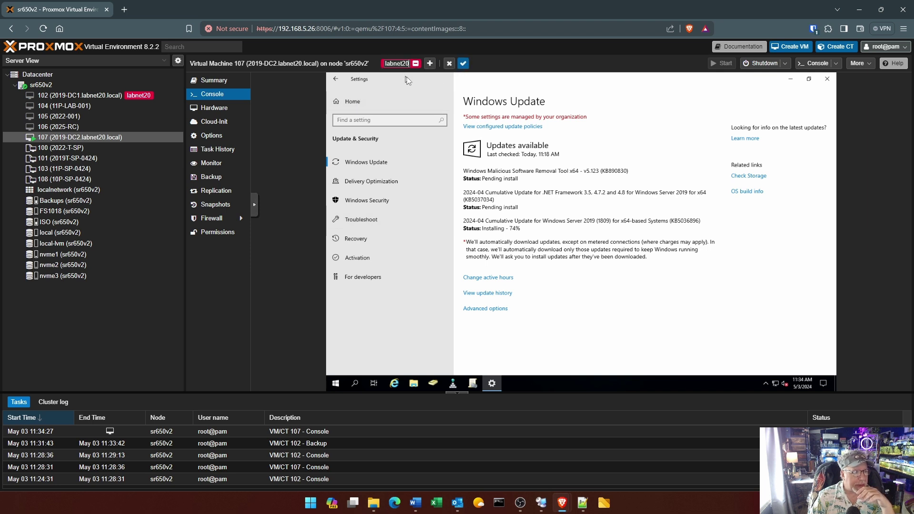
click(452, 63)
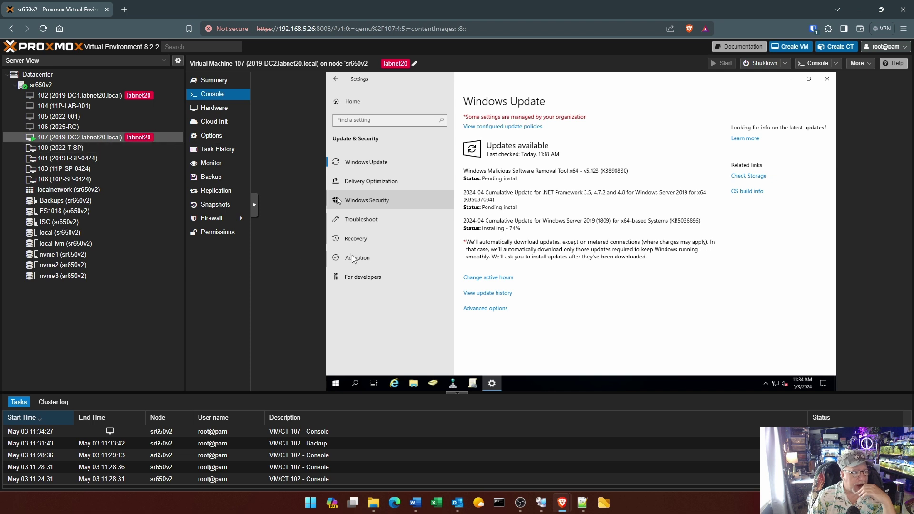